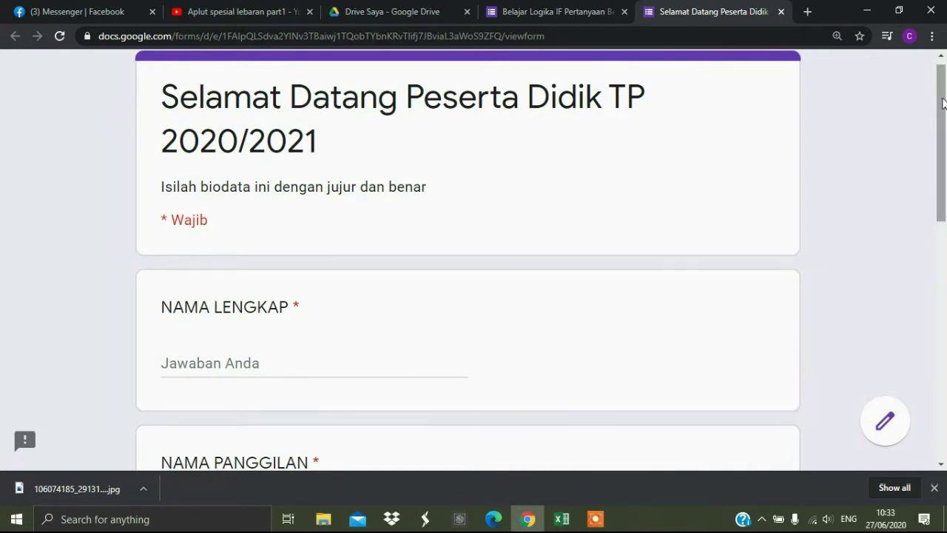
Step: Enter the student's full name in NAMA LENGKAP and the nickname in NAMA PANGGILAN
left_click_drag(942, 102, 944, 169)
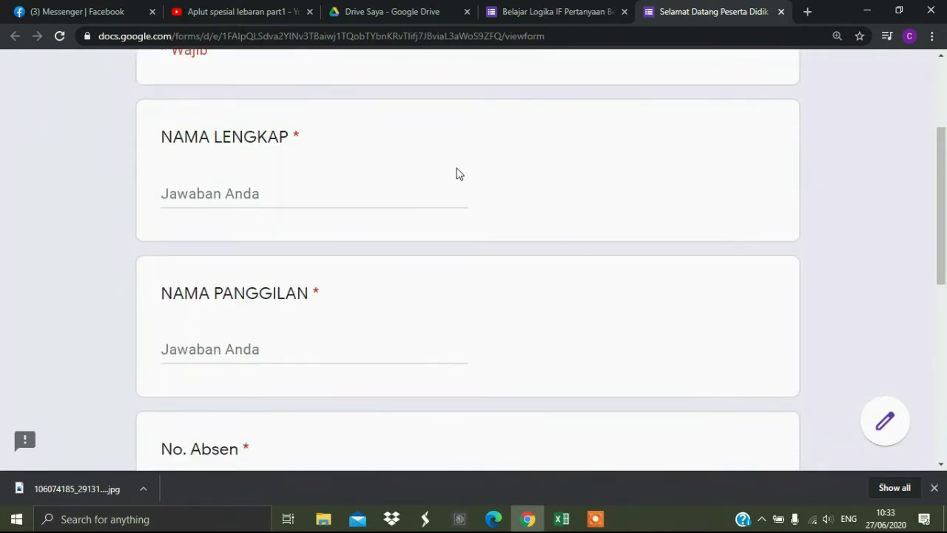
left_click(268, 197)
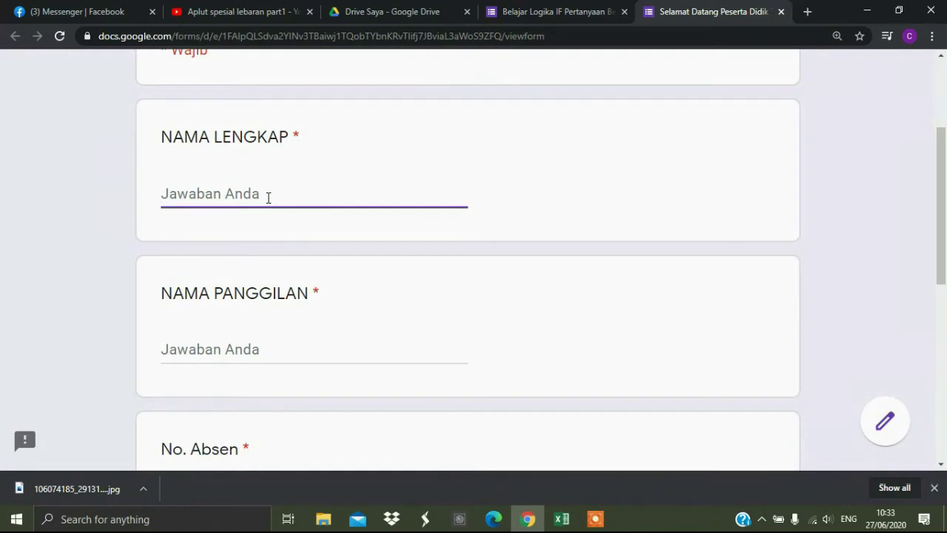
type("Tika ")
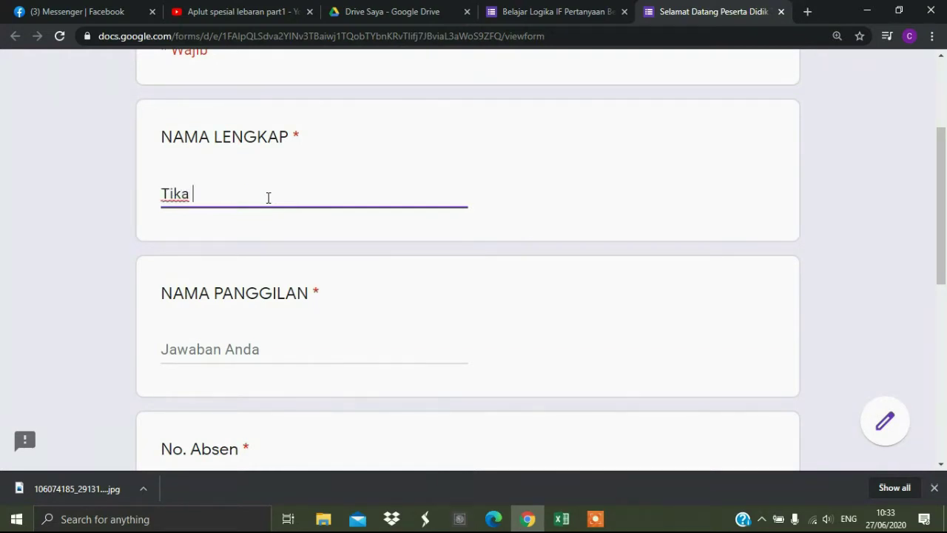
type("Rahmawati")
left_click(190, 358)
type("Tika")
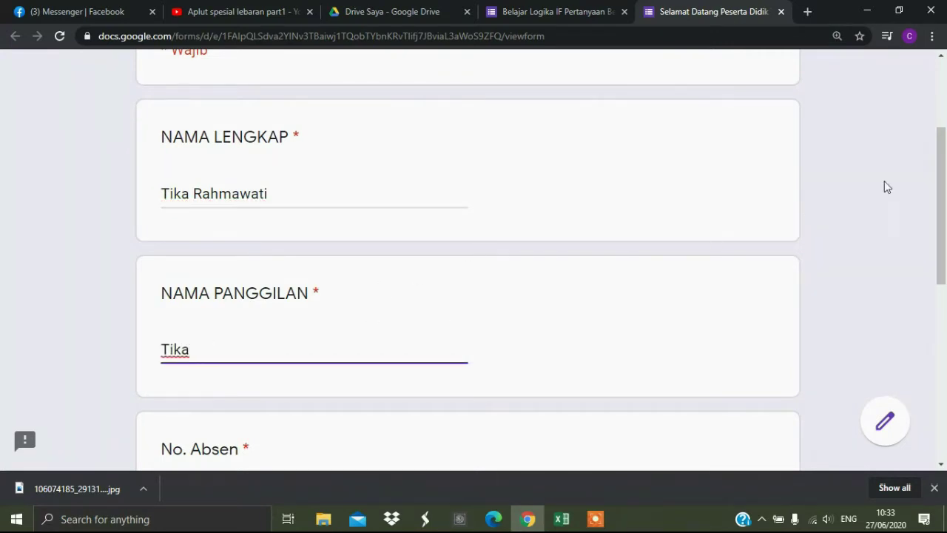
Step: Fill in No. Absen with 20, choose X MIPA 1 as KELAS, and continue to the next section
left_click_drag(942, 179, 942, 273)
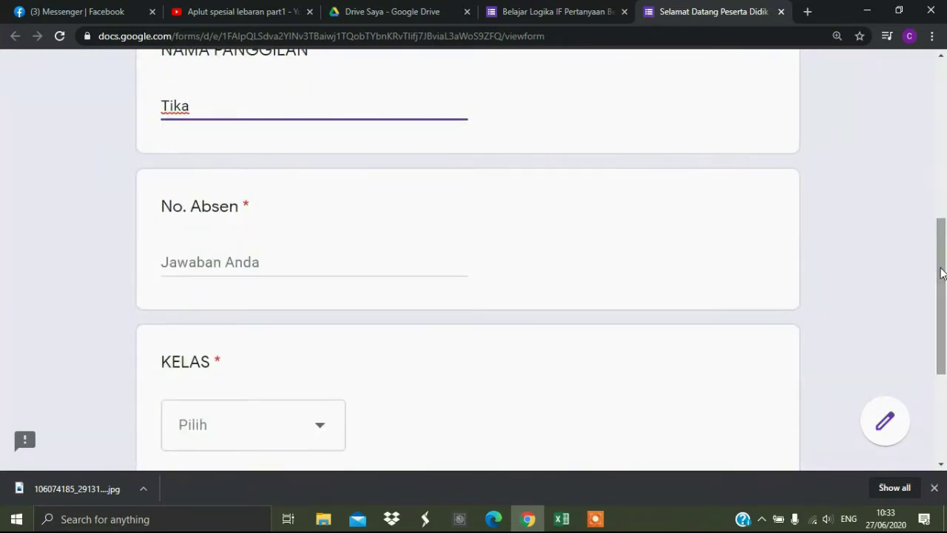
left_click(190, 269)
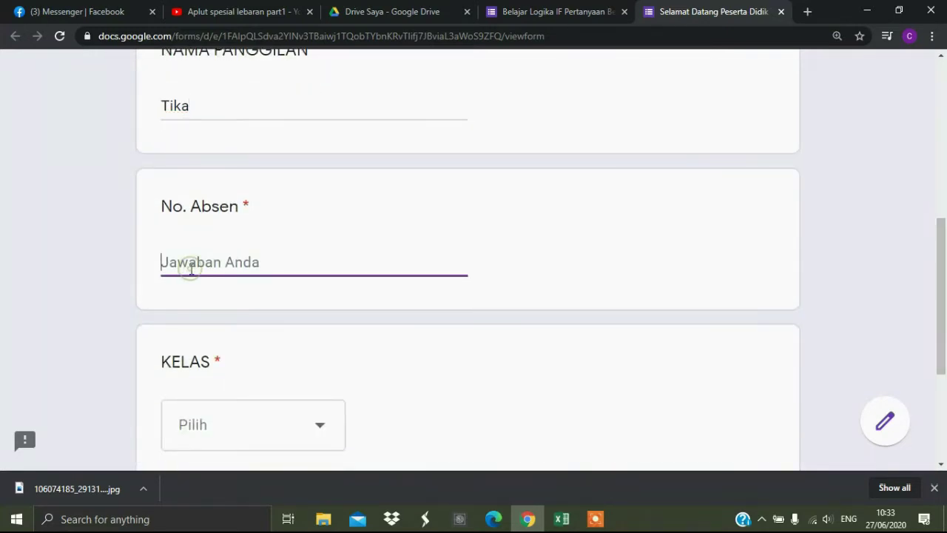
type("20")
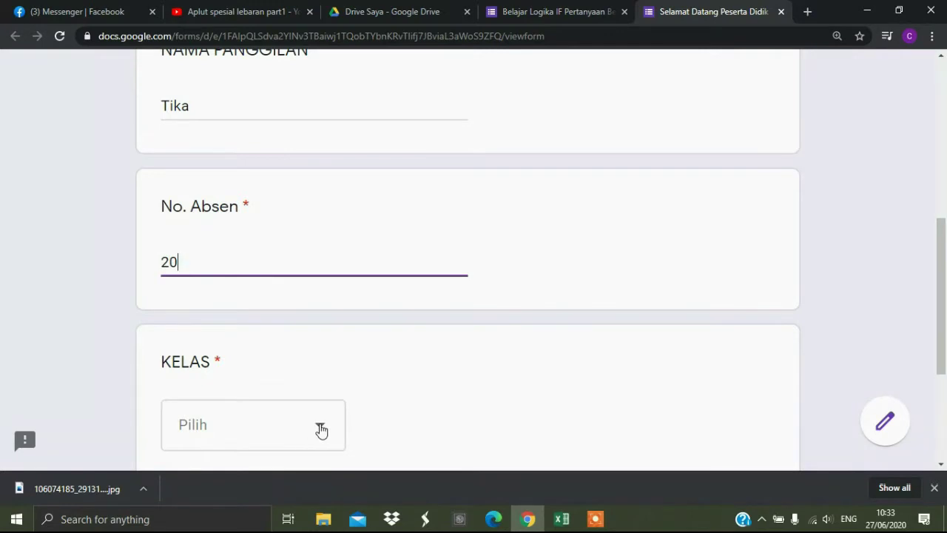
left_click(320, 429)
left_click(265, 328)
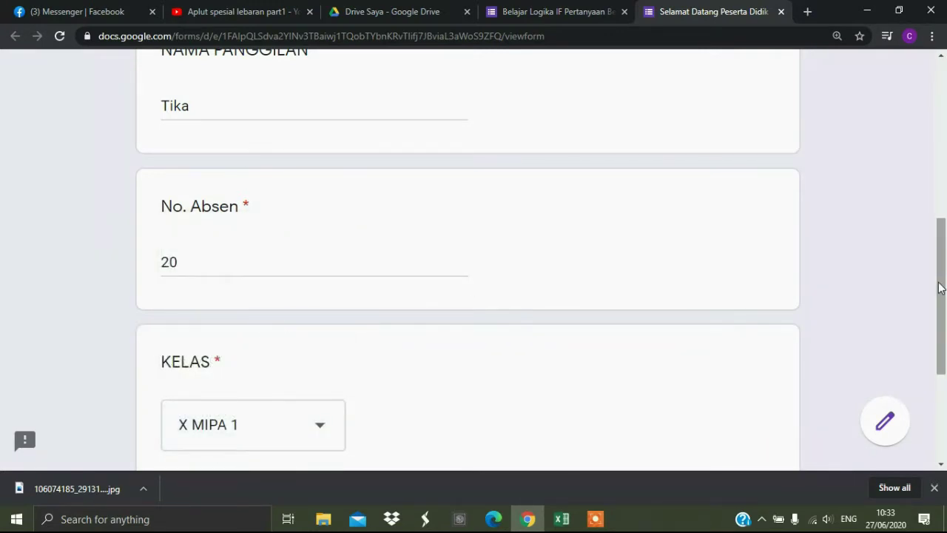
scroll(939, 287, "down", 3)
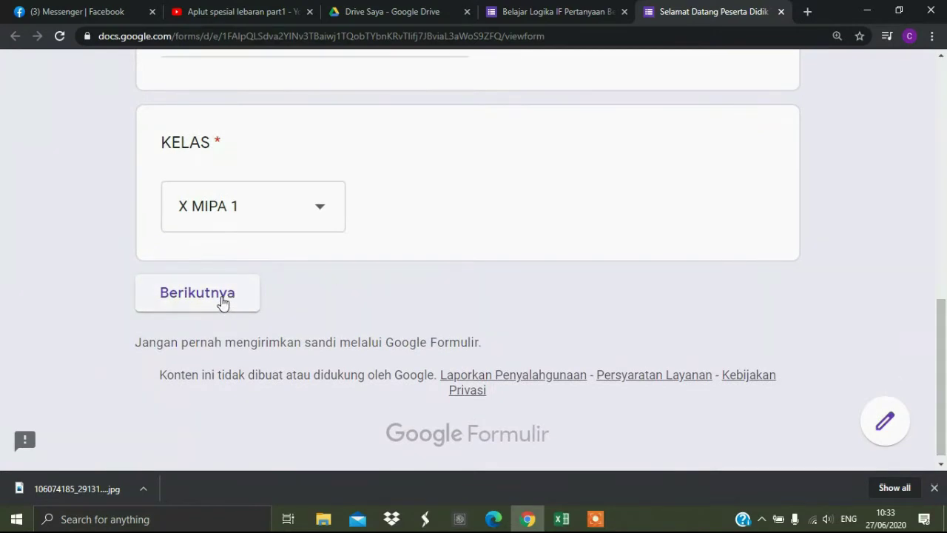
left_click(221, 297)
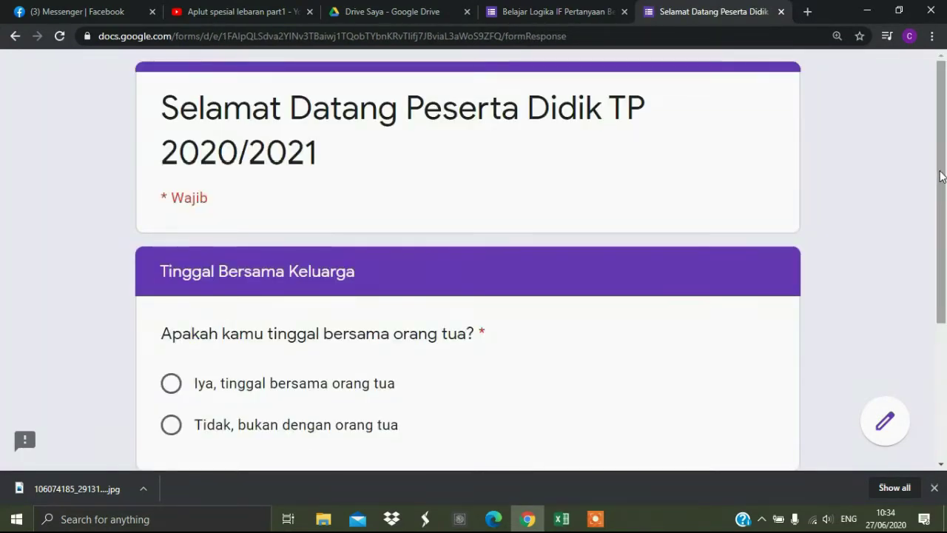
Step: Answer the question about living with parents with "Iya, tinggal bersama orang tua" and continue
left_click_drag(940, 176, 944, 257)
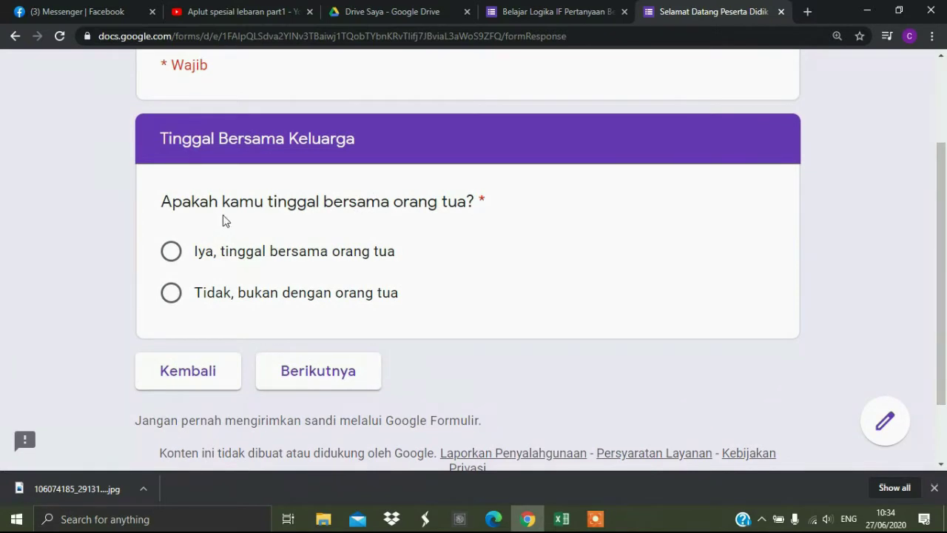
left_click(171, 253)
left_click(317, 373)
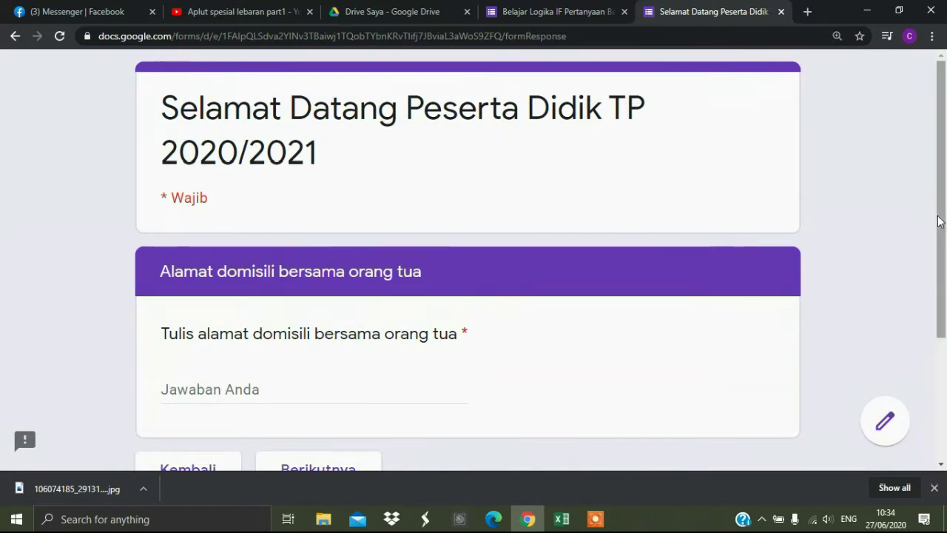
Step: Enter the home address shared with the parents, and go back to the Tinggal Bersama Keluarga section
left_click_drag(941, 220, 941, 263)
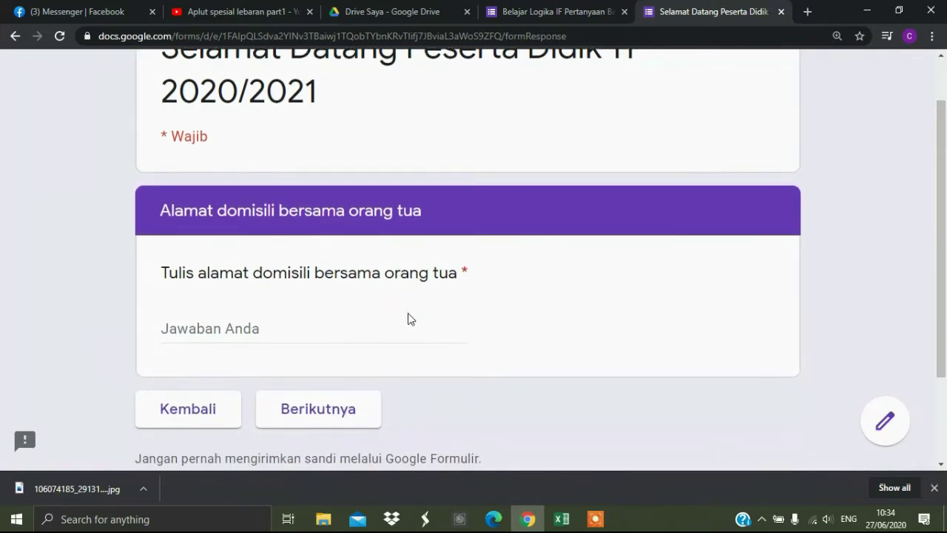
left_click(250, 330)
type("jl.")
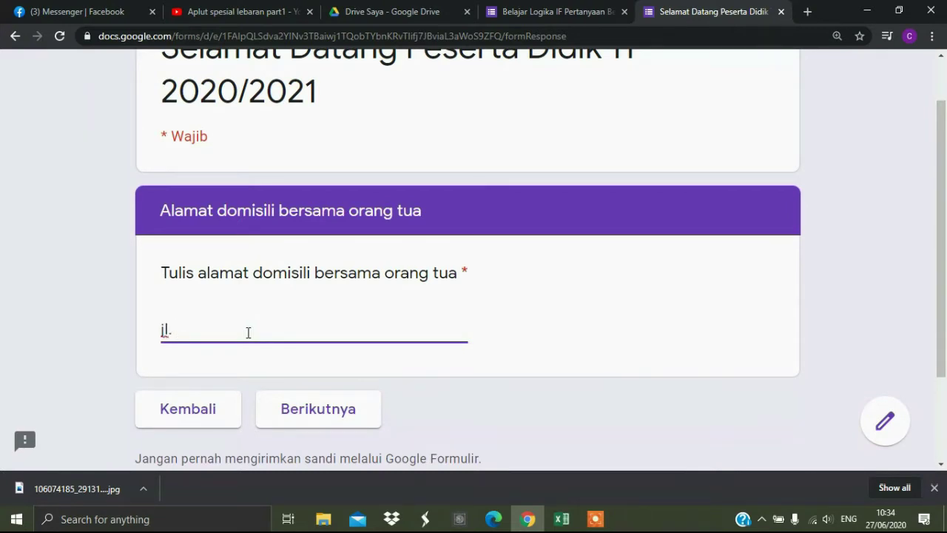
type(" suka lurus")
left_click(187, 413)
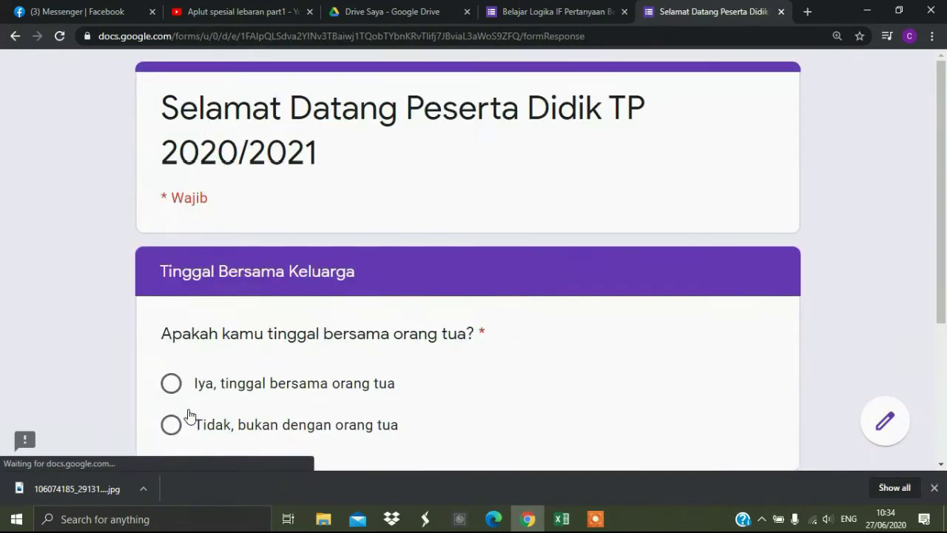
Step: Change the answer about living with parents to "Tidak, bukan dengan orang tua" and continue
scroll(944, 173, "down", 2)
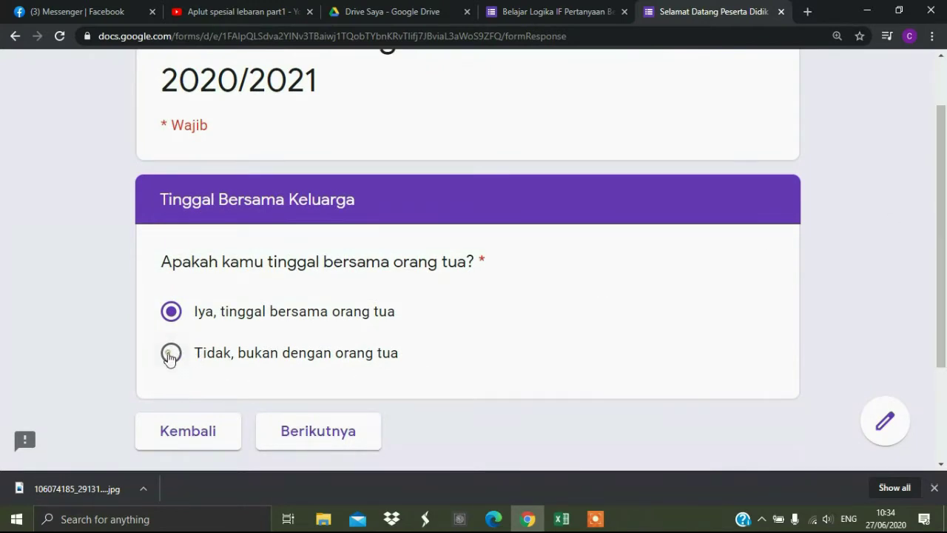
left_click(170, 355)
left_click(322, 440)
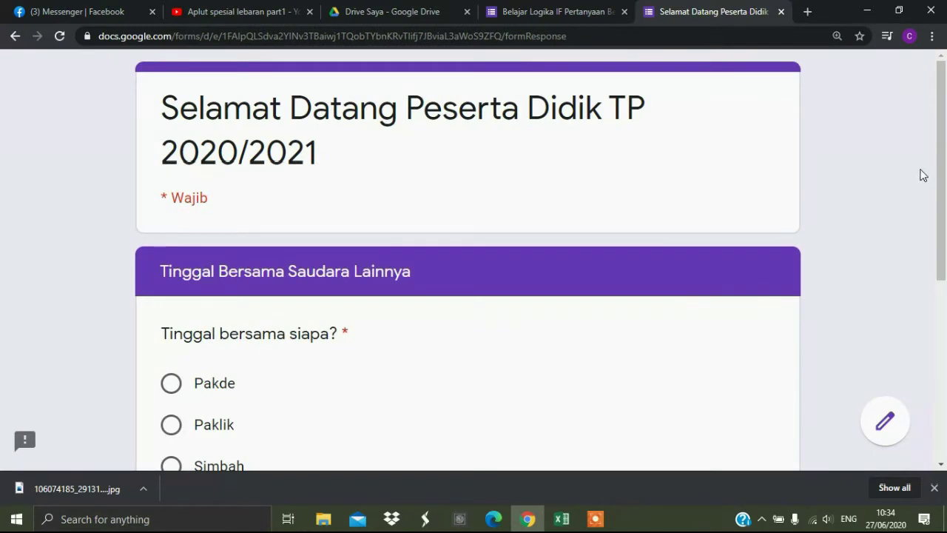
Step: Select Simbah as the answer to "Tinggal bersama siapa?" and continue to the next section
left_click_drag(944, 173, 945, 253)
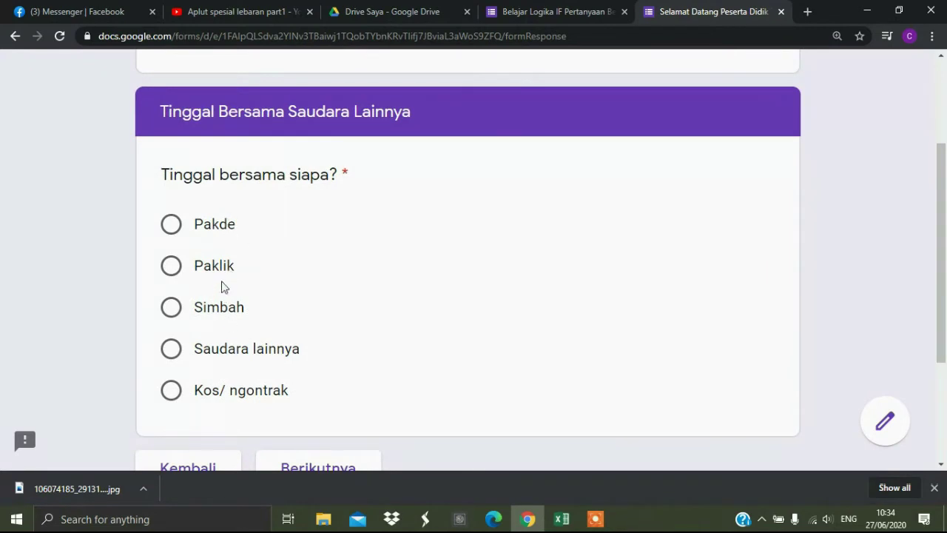
left_click(172, 309)
left_click_drag(943, 285, 942, 333)
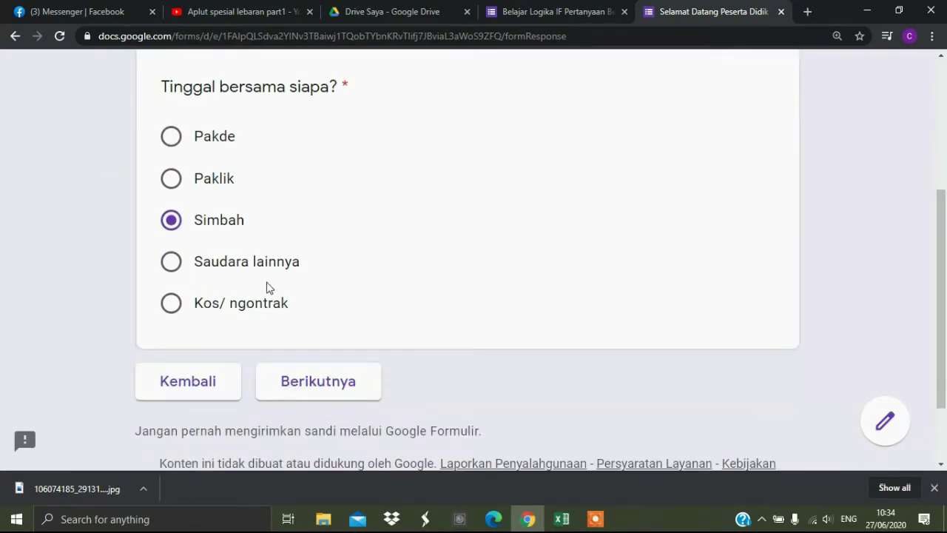
left_click(299, 385)
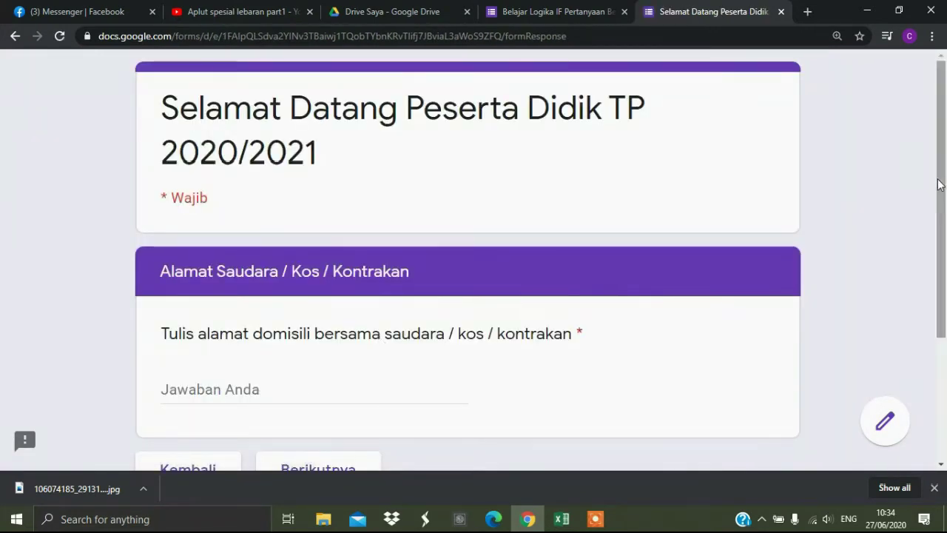
Step: Enter the home address in the Alamat Saudara / Kos / Kontrakan section and continue
left_click_drag(942, 185, 946, 231)
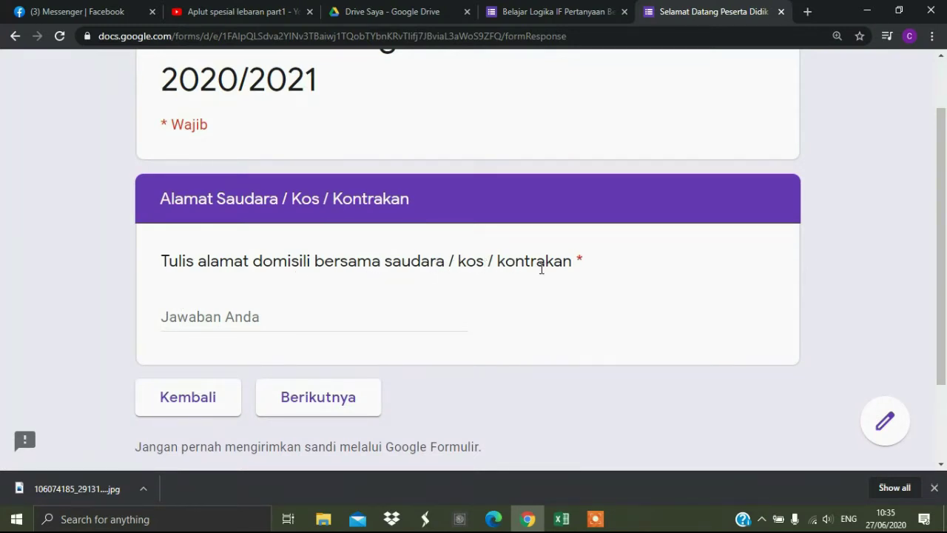
left_click(234, 319)
type("jl.")
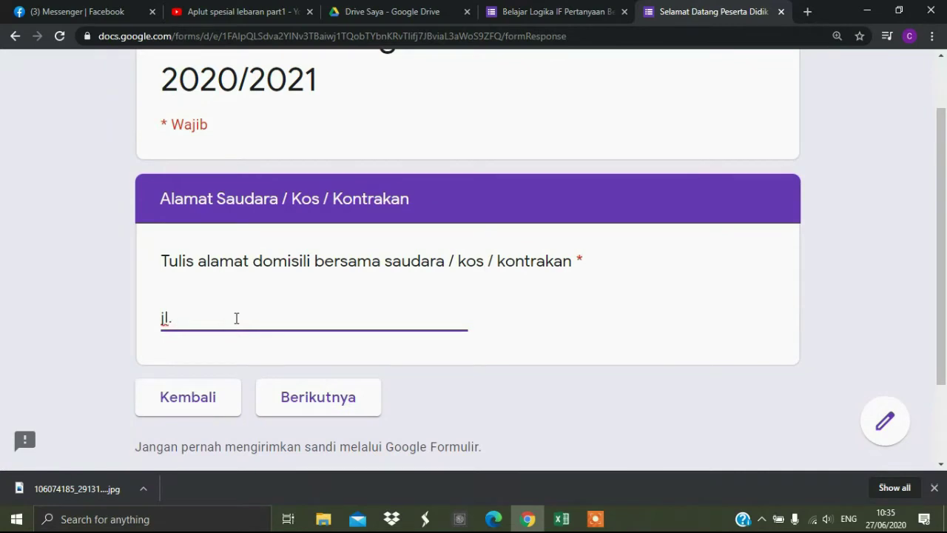
type(" suka maju")
left_click(312, 408)
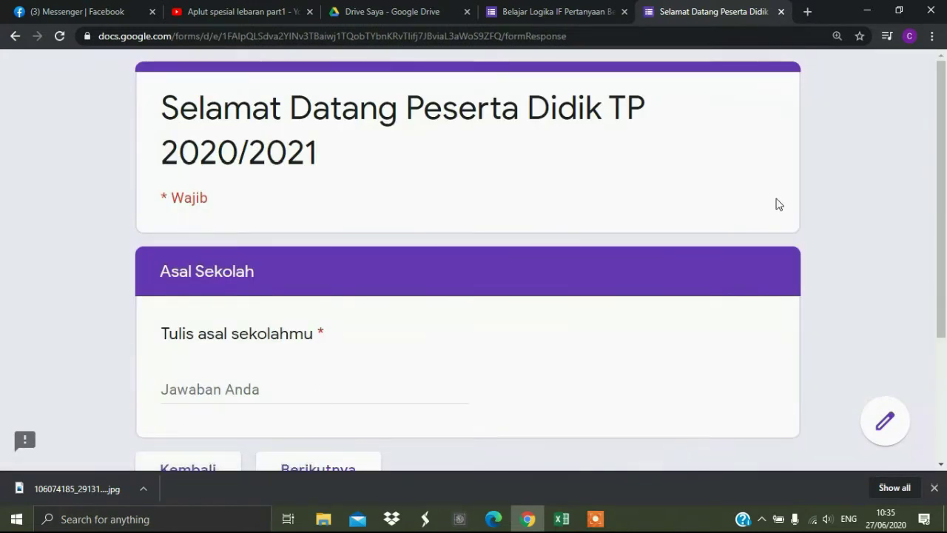
Step: Enter "SMP Maju Terus Pantang Mundur" as the school of origin in the Asal Sekolah section and continue
left_click_drag(941, 139, 945, 236)
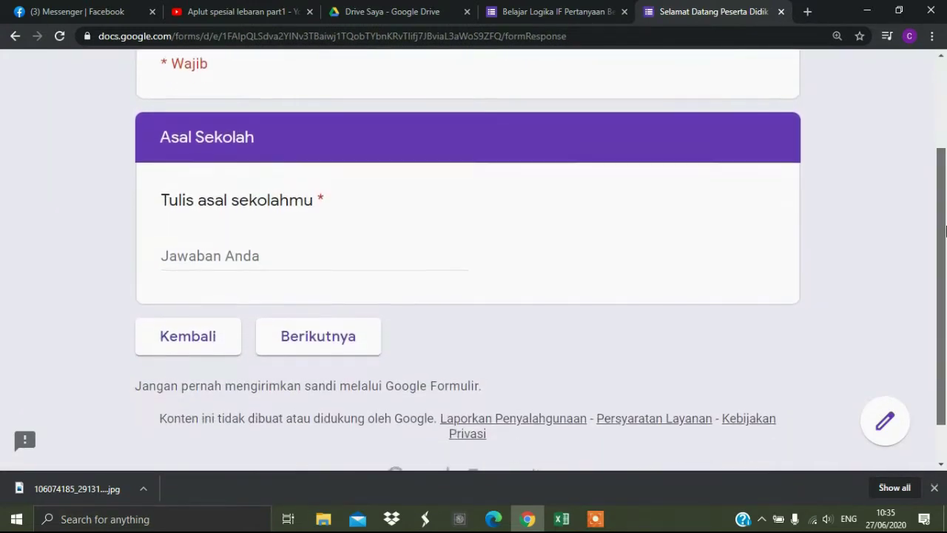
left_click(267, 265)
type("sm")
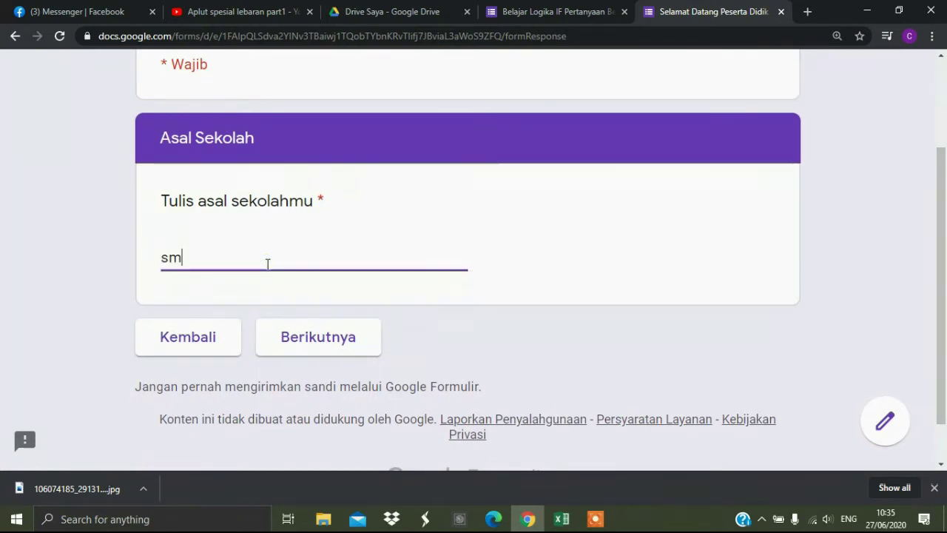
type("p")
key("BackSpace")
key("BackSpace")
key("BackSpace")
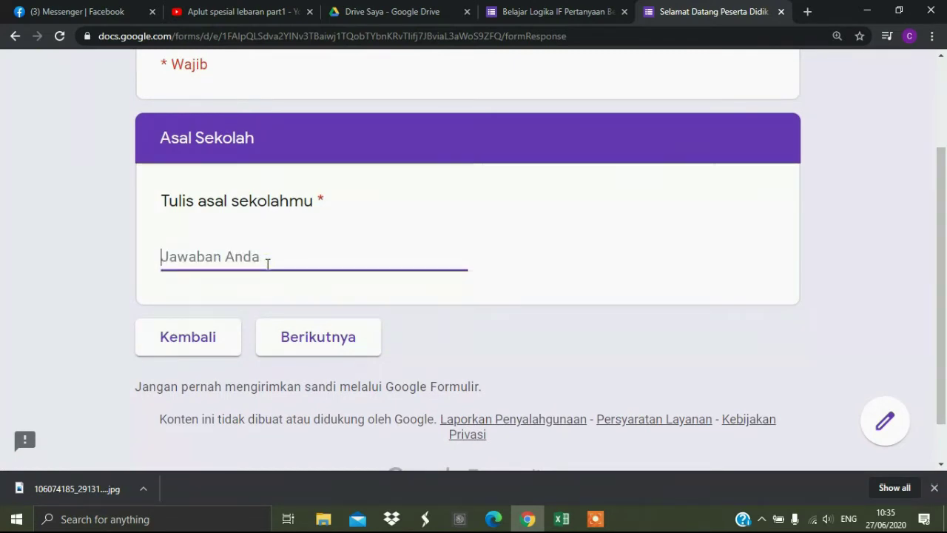
type("SMP Ma")
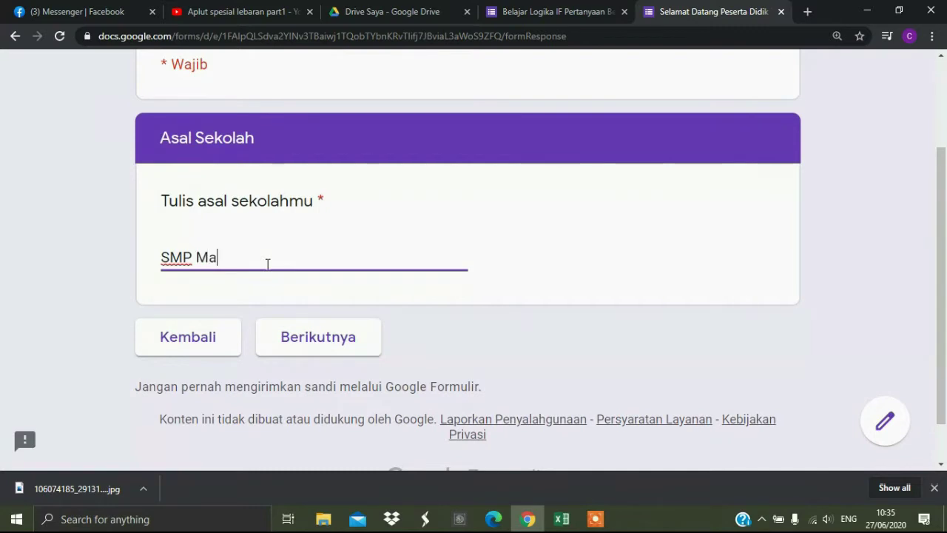
type("ju Ter")
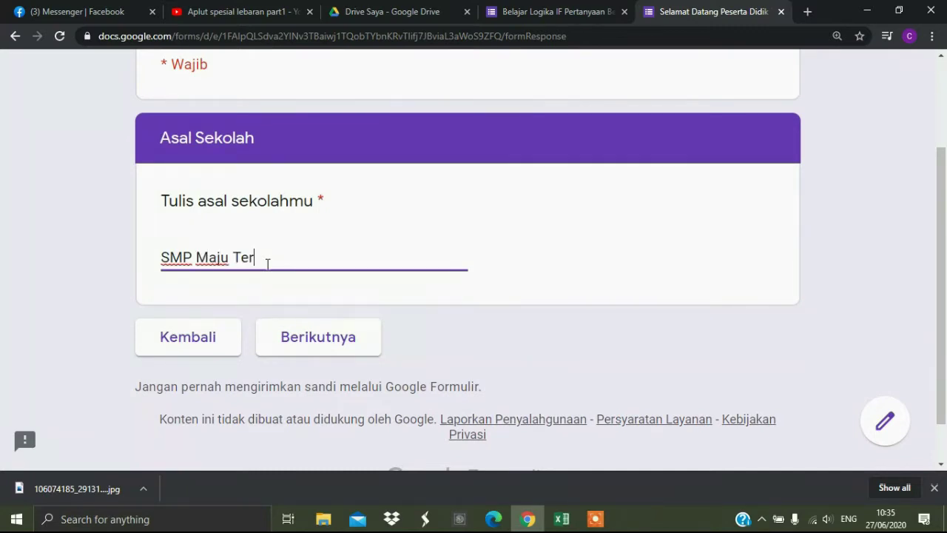
type("us Pant")
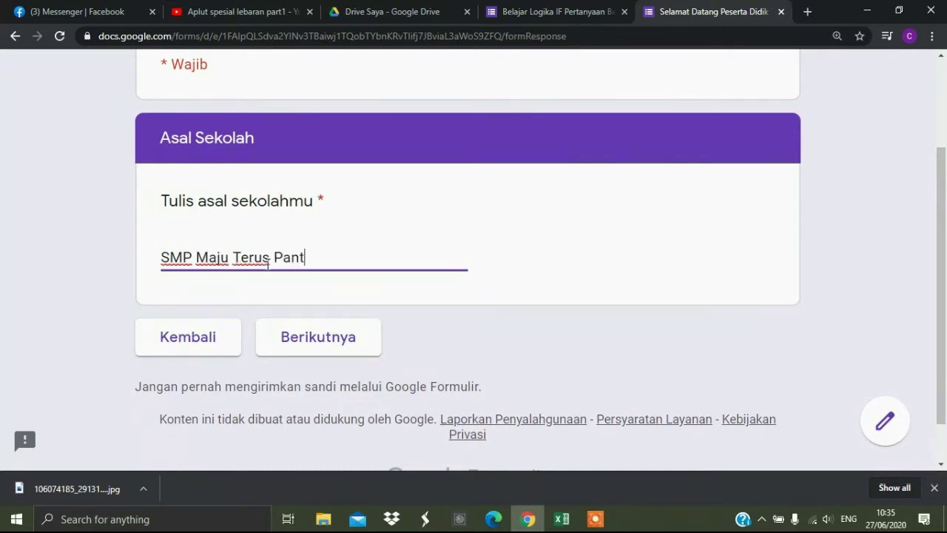
type("ang Mundur")
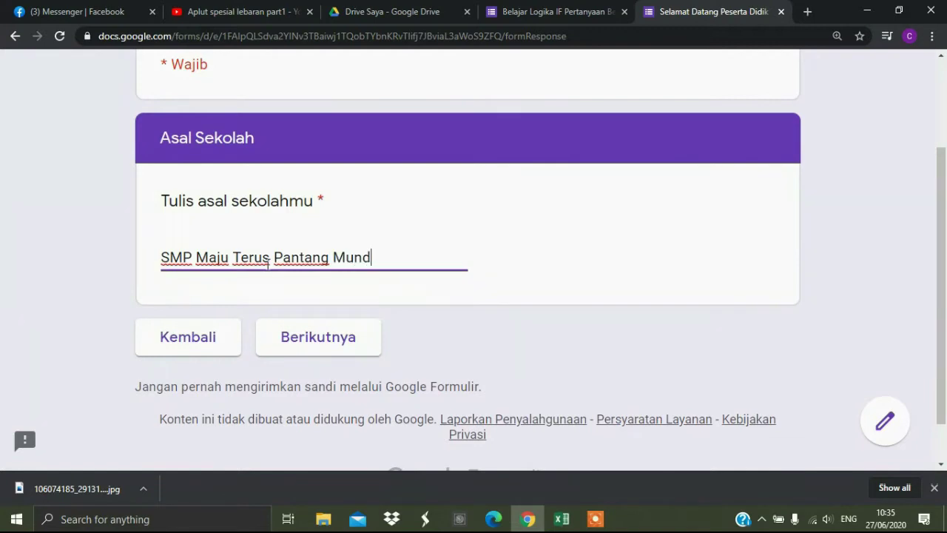
left_click(356, 340)
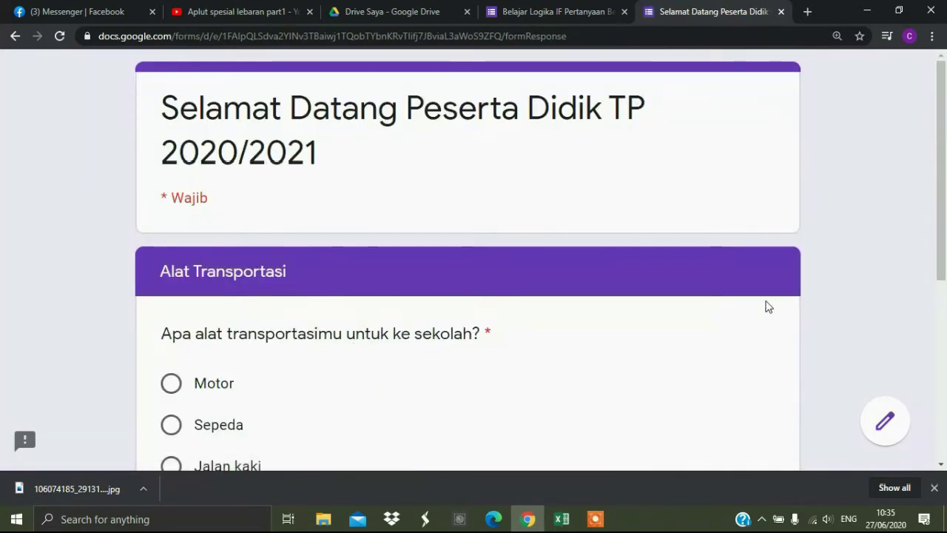
Step: Select Motor as the means of transport to school and continue to the next section
left_click_drag(941, 198, 945, 307)
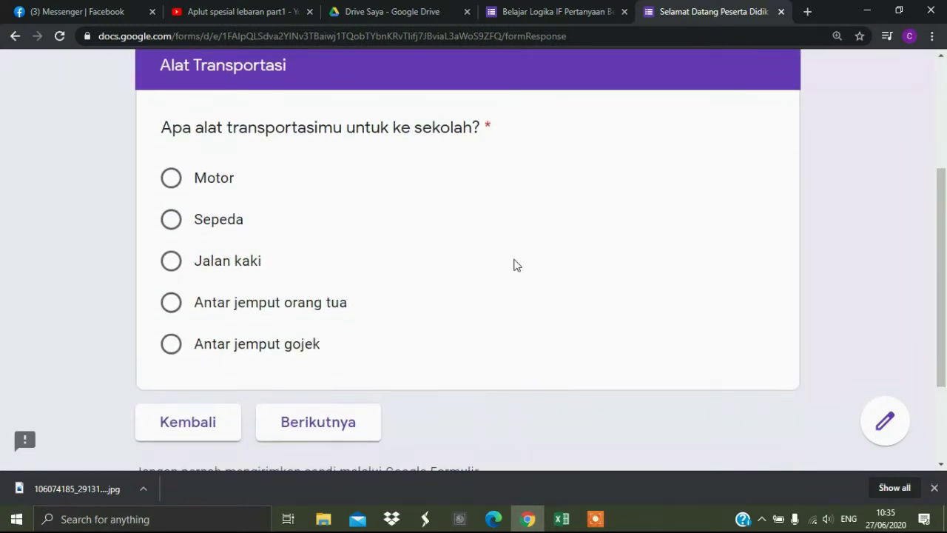
left_click(214, 188)
left_click(316, 434)
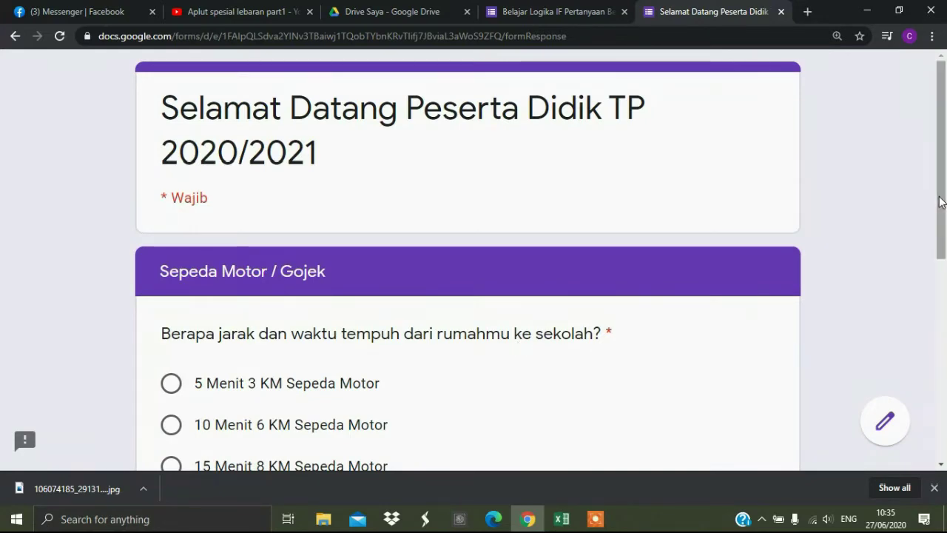
Step: Select 10 Menit 6 KM Sepeda Motor as the distance and travel time, and return to the Alat Transportasi section
left_click_drag(940, 200, 945, 306)
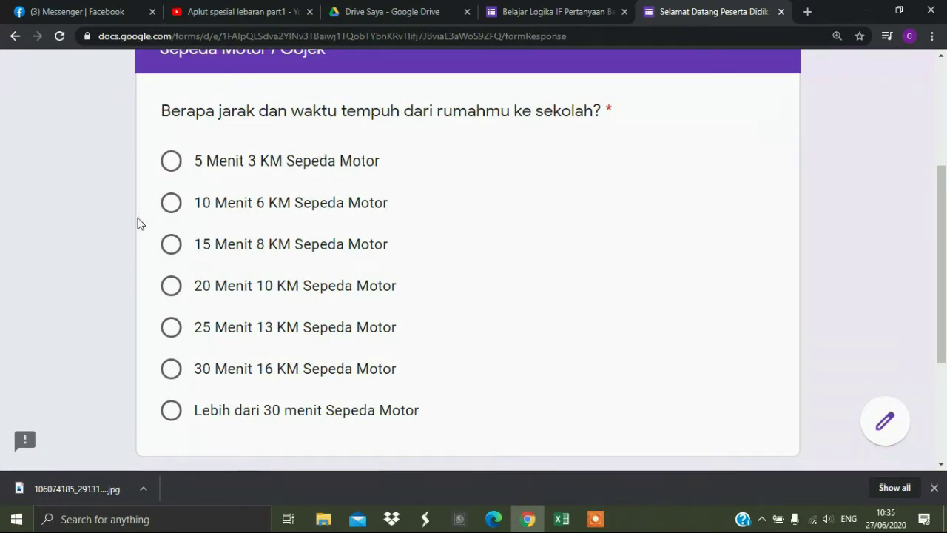
left_click(173, 209)
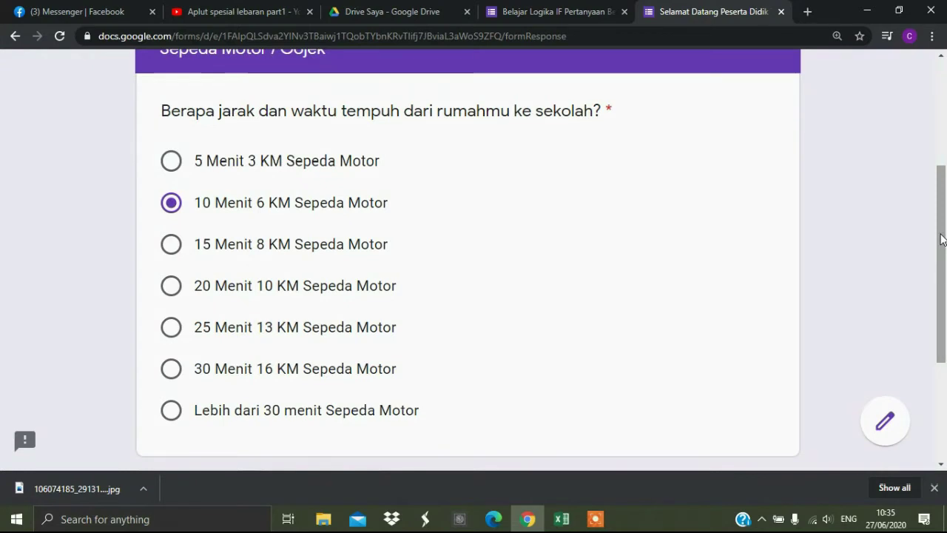
left_click_drag(941, 240, 941, 288)
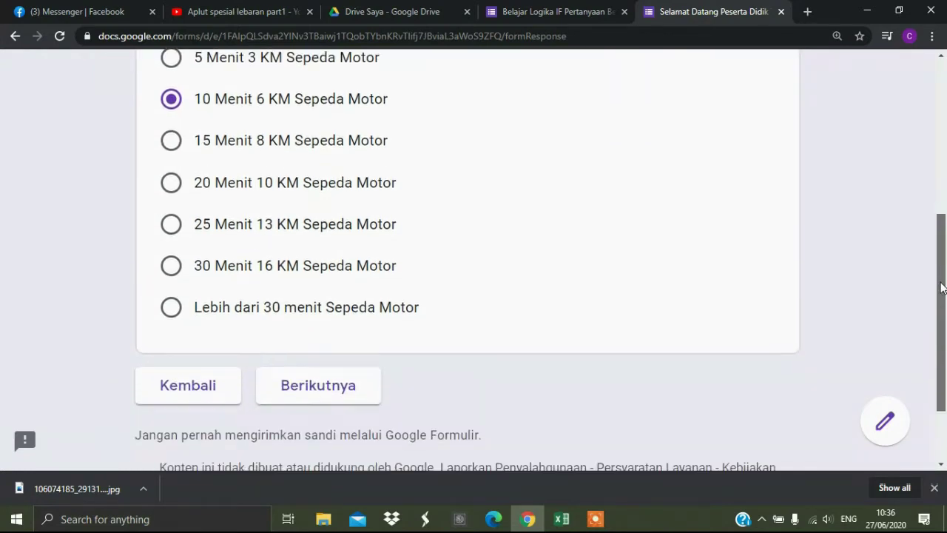
left_click(219, 396)
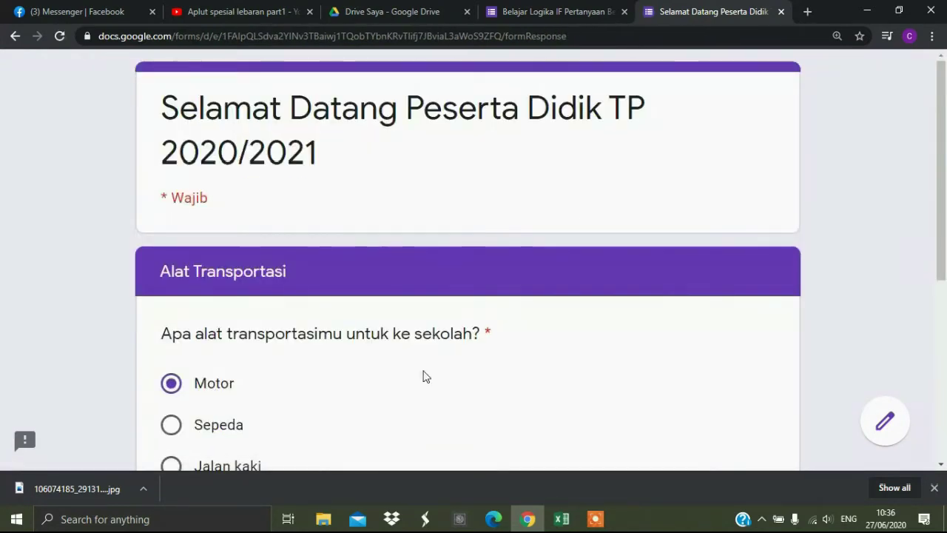
Step: Change the means of transport to school to Jalan kaki and continue to the next section
left_click_drag(939, 197, 946, 300)
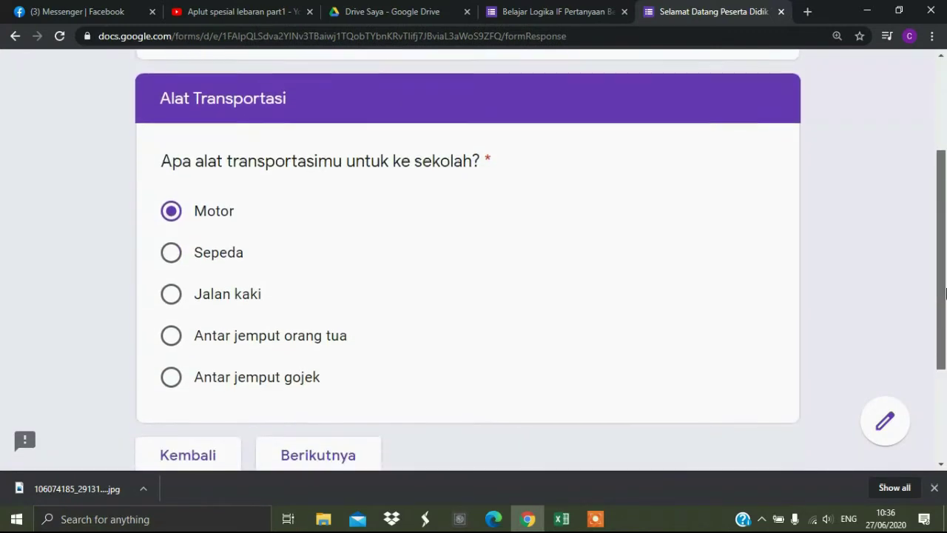
left_click(170, 300)
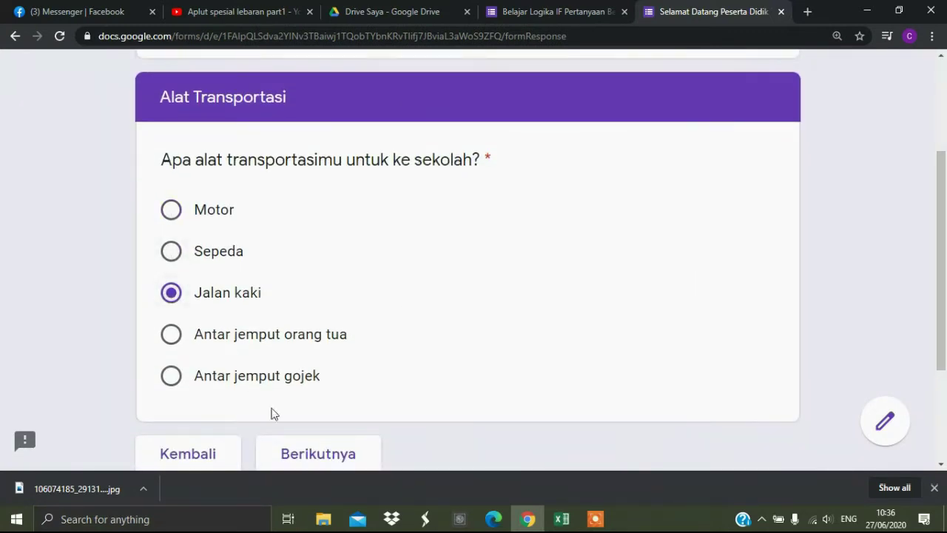
left_click(301, 455)
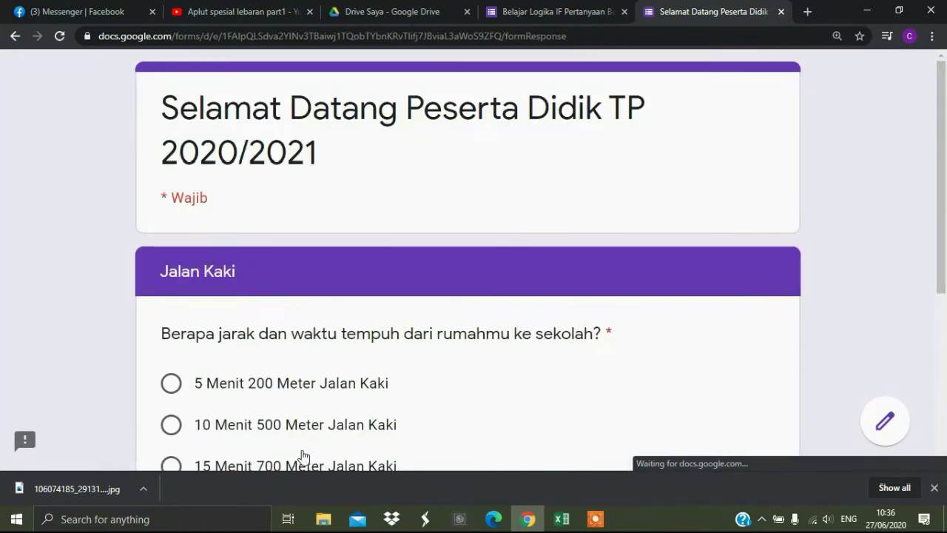
Step: Choose 5 Menit 200 Meter Jalan Kaki as the distance and travel time, and submit the form from the Terima Kasih section
left_click_drag(941, 138, 946, 252)
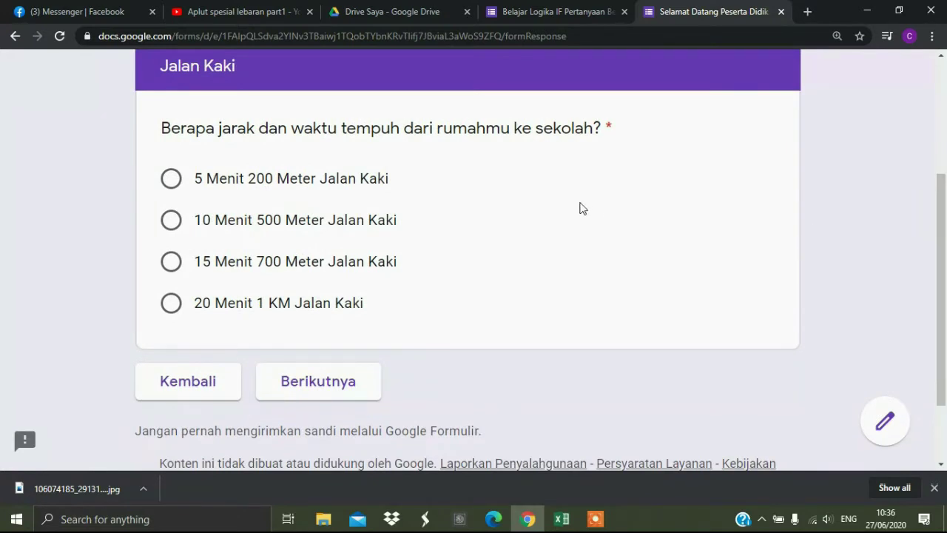
left_click(178, 183)
left_click(169, 310)
left_click(175, 183)
left_click(326, 393)
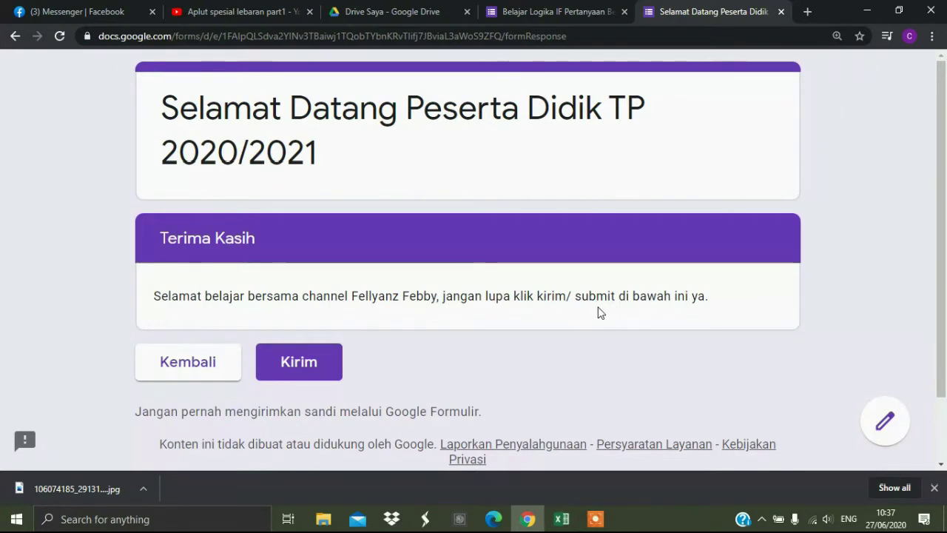
left_click(308, 368)
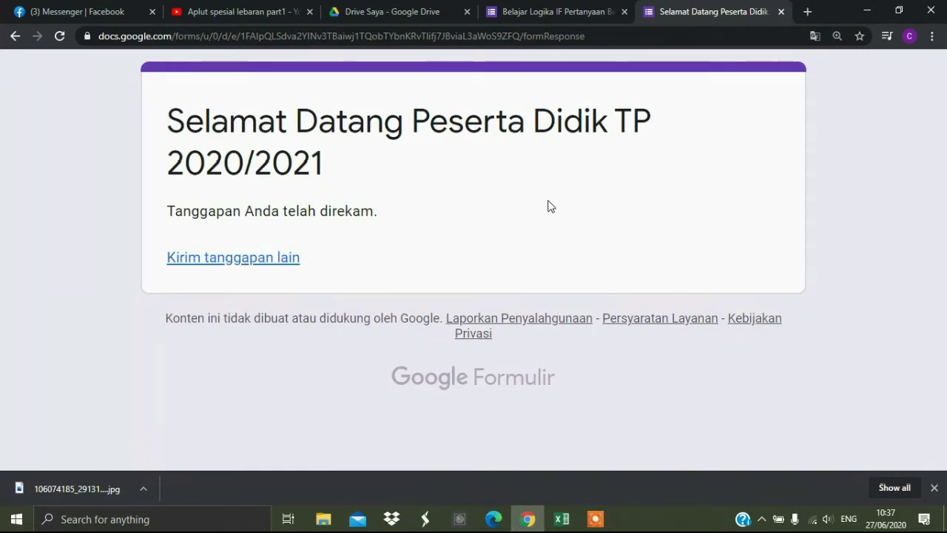
Step: Switch to Google Drive and create a new blank Google Form
left_click(557, 16)
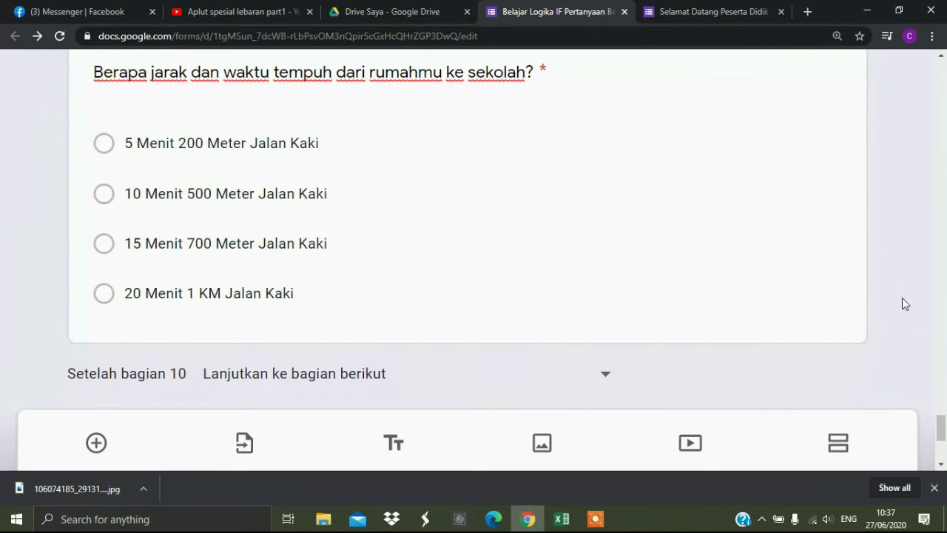
left_click_drag(942, 427, 940, 70)
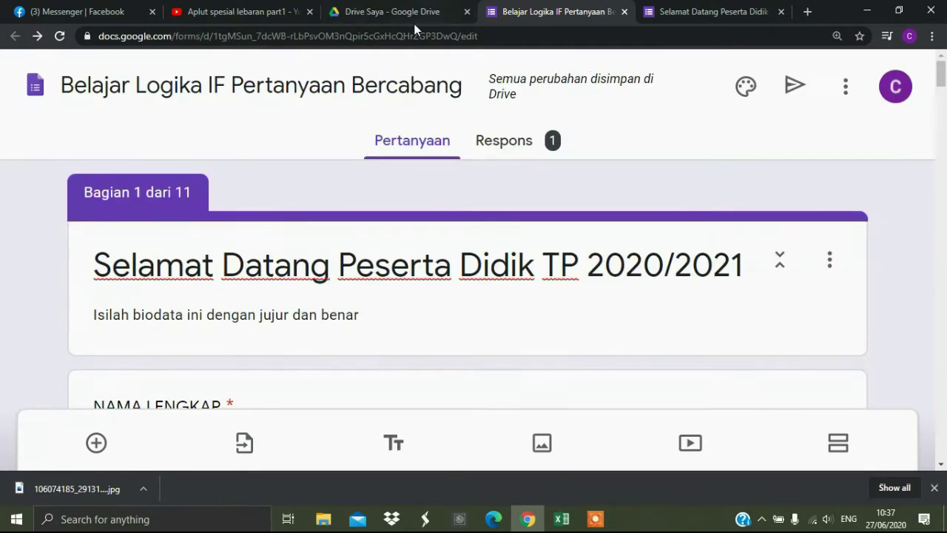
left_click(392, 12)
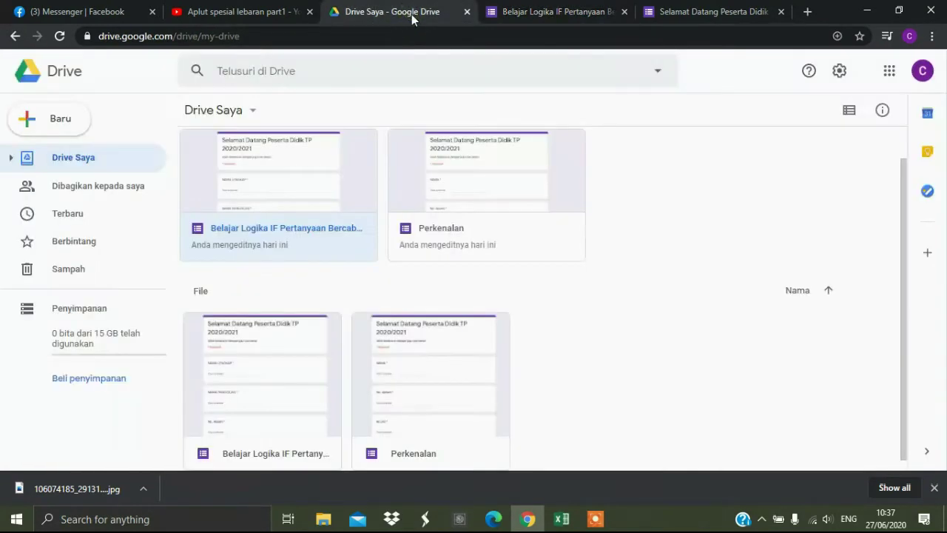
left_click(41, 128)
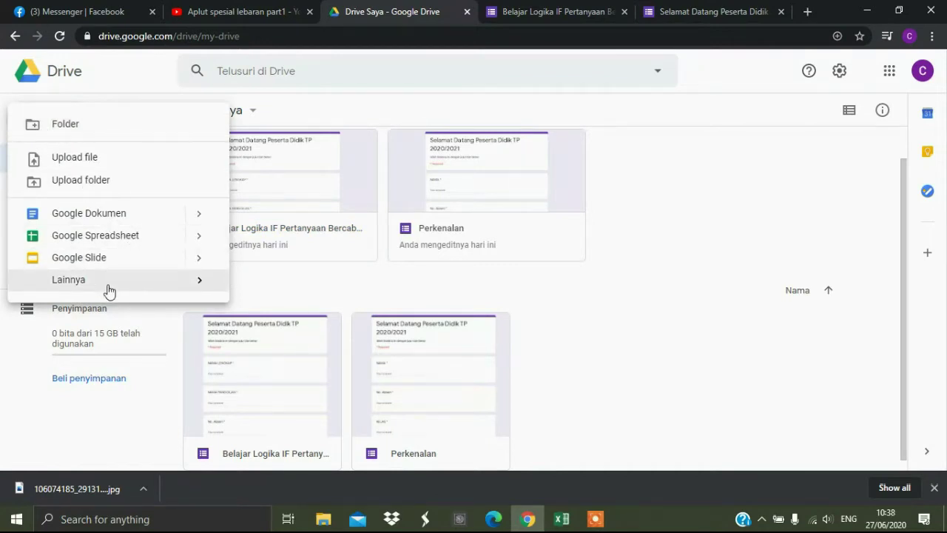
mouse_move(180, 284)
left_click(303, 291)
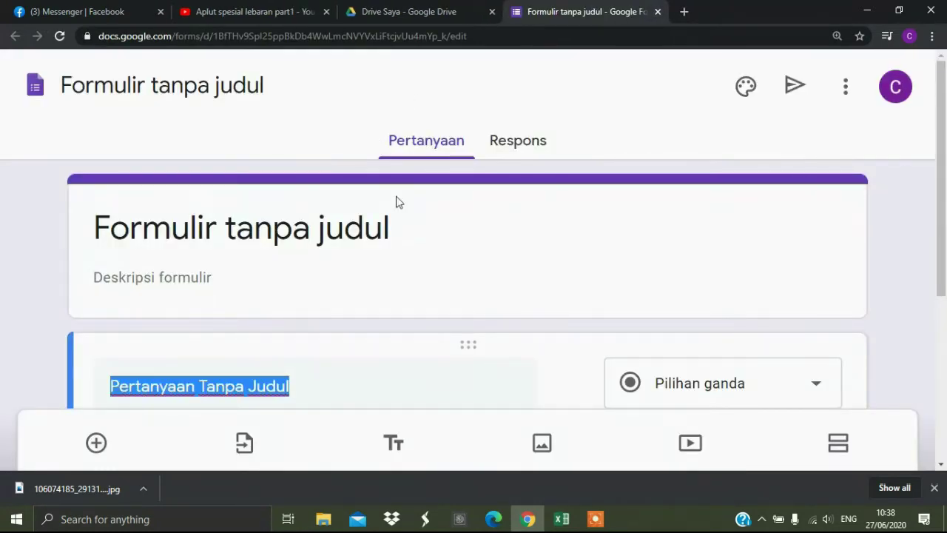
Step: Name the new form file "Belajar Pertanyaan Bercabang"
left_click(148, 90)
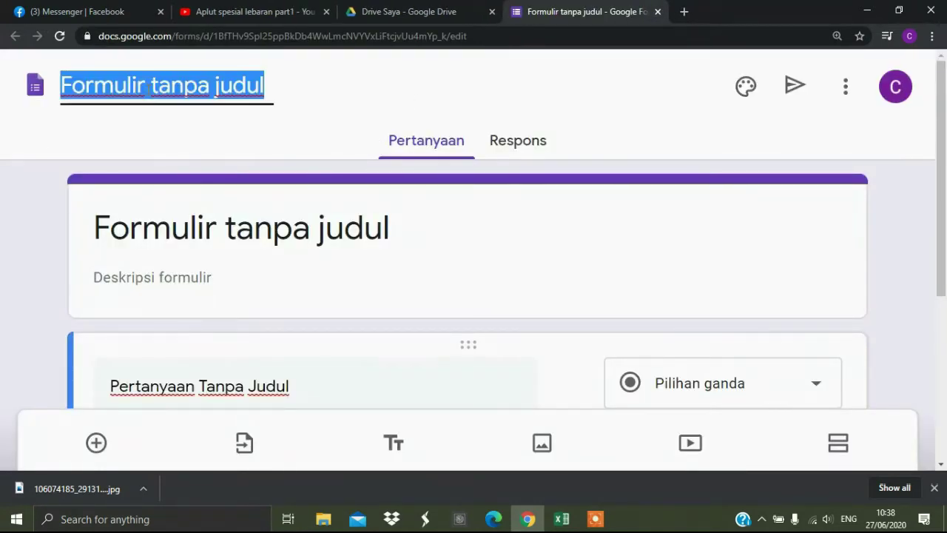
type("Belaja")
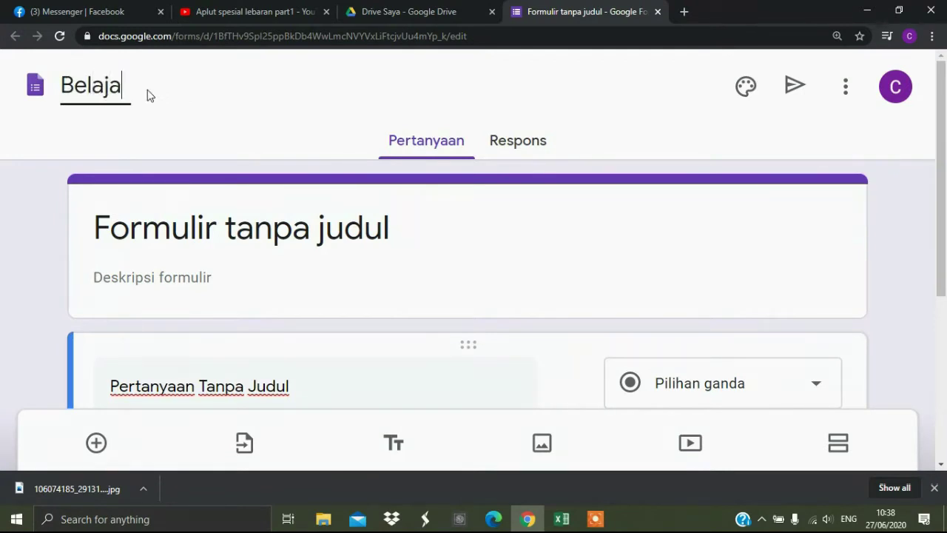
type("r Pertanyaa")
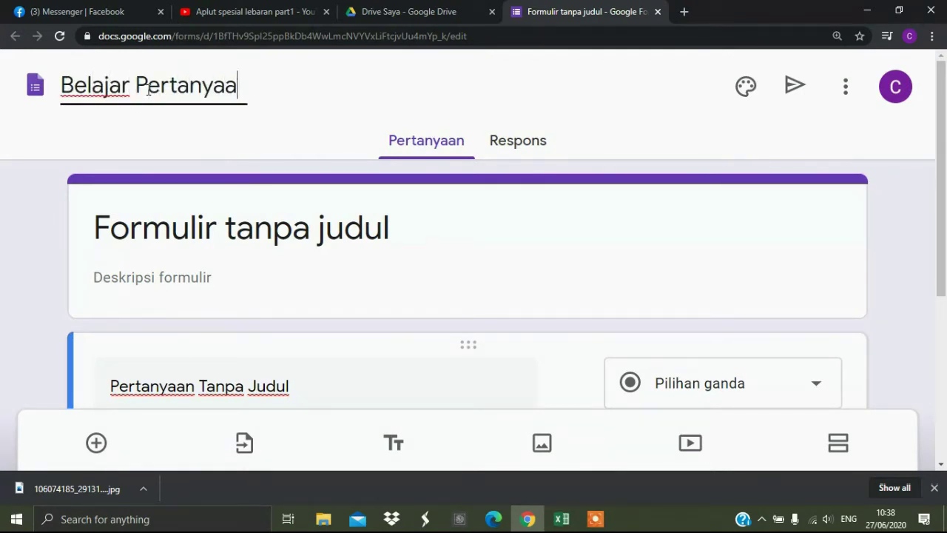
type("n Be")
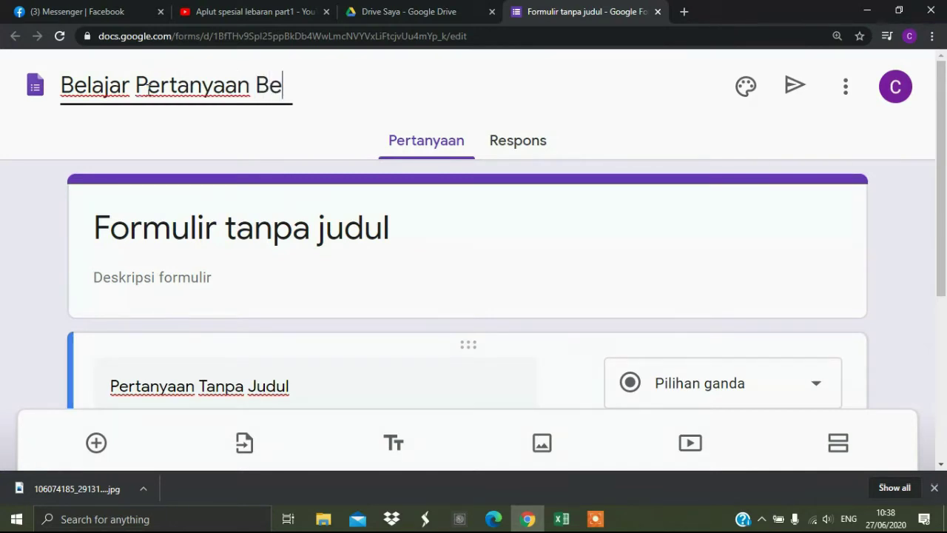
type("rcabang")
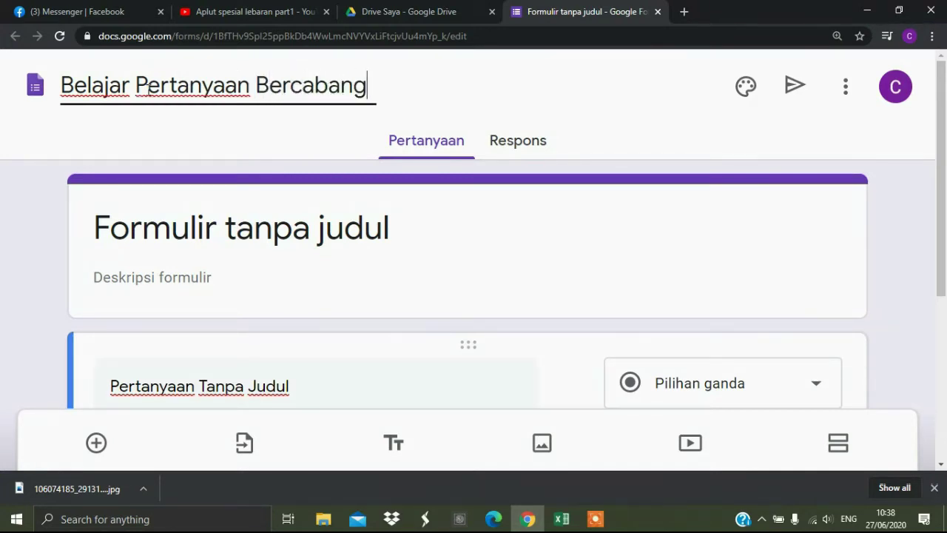
Step: Set the form's title to "Selamat Datang Peserta Didik TP 2020/2021"
left_click(199, 228)
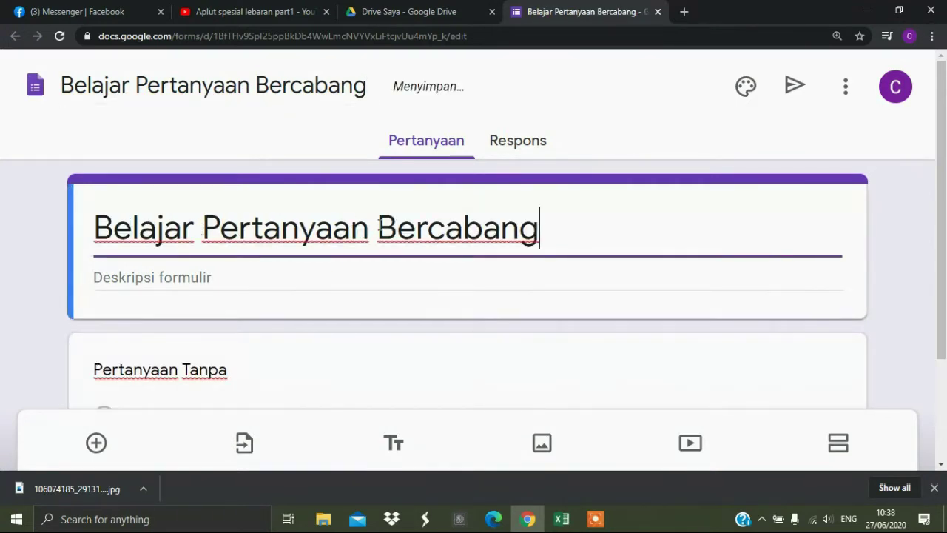
triple_click(379, 226)
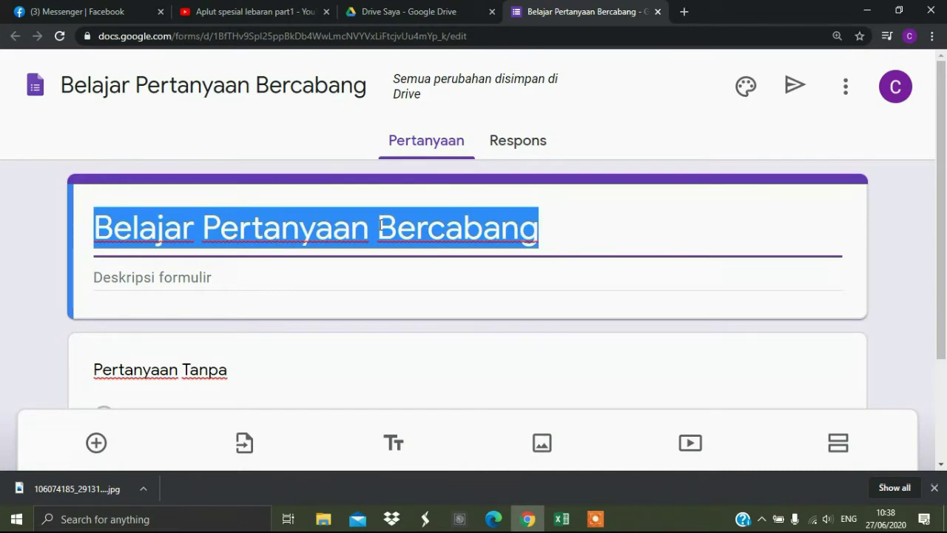
type("Sel")
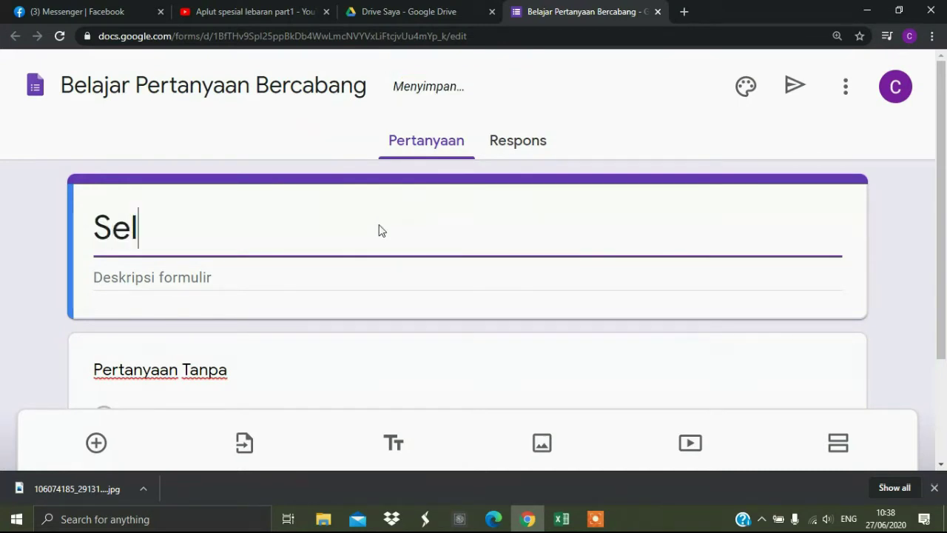
type("amat Dat")
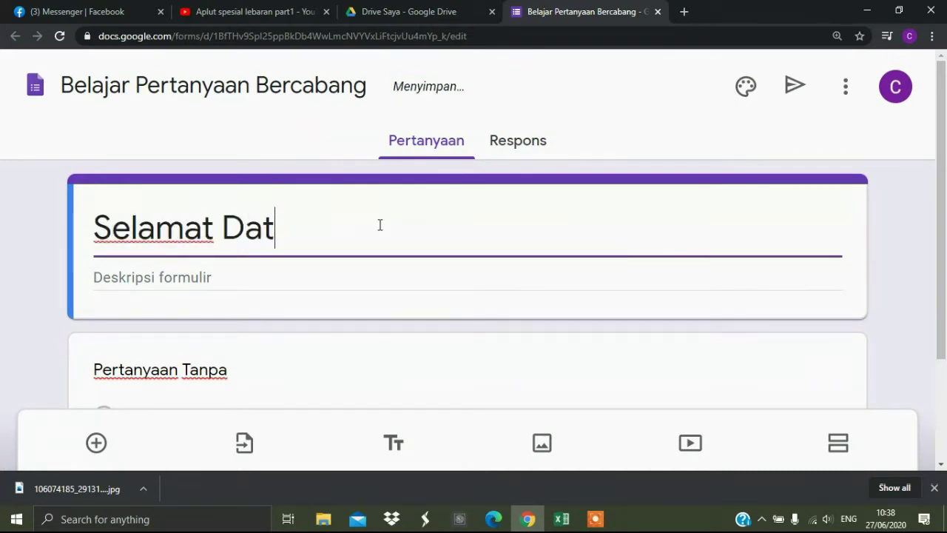
type("ang Si")
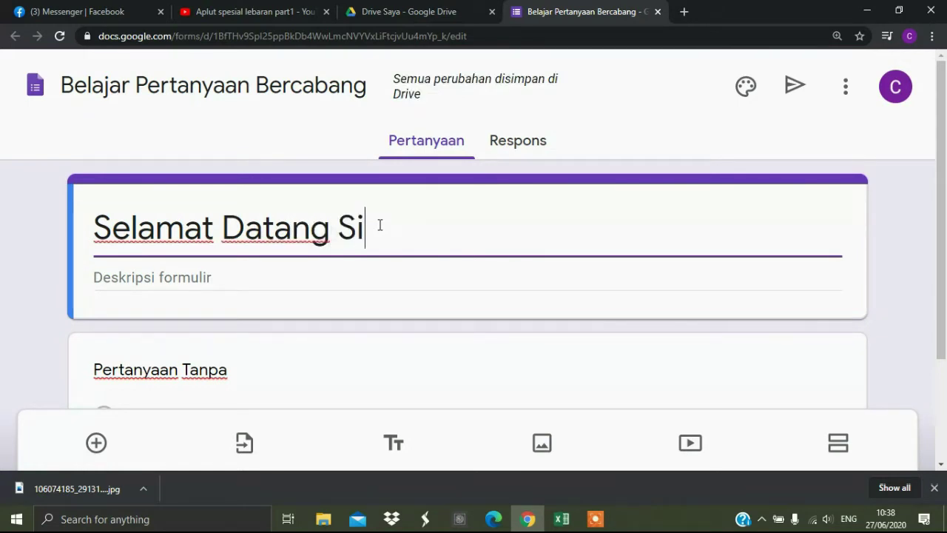
key("BackSpace")
key("BackSpace")
type("Pe")
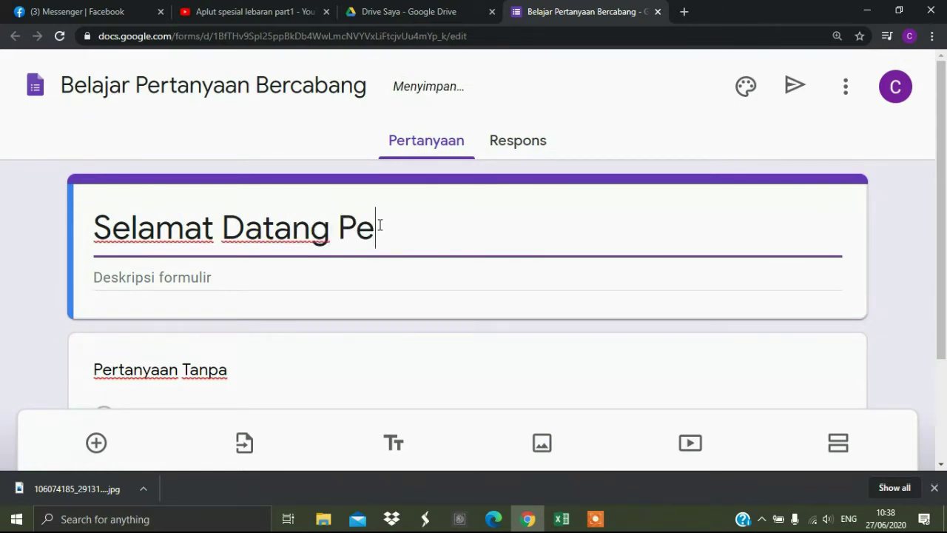
type("serta DID")
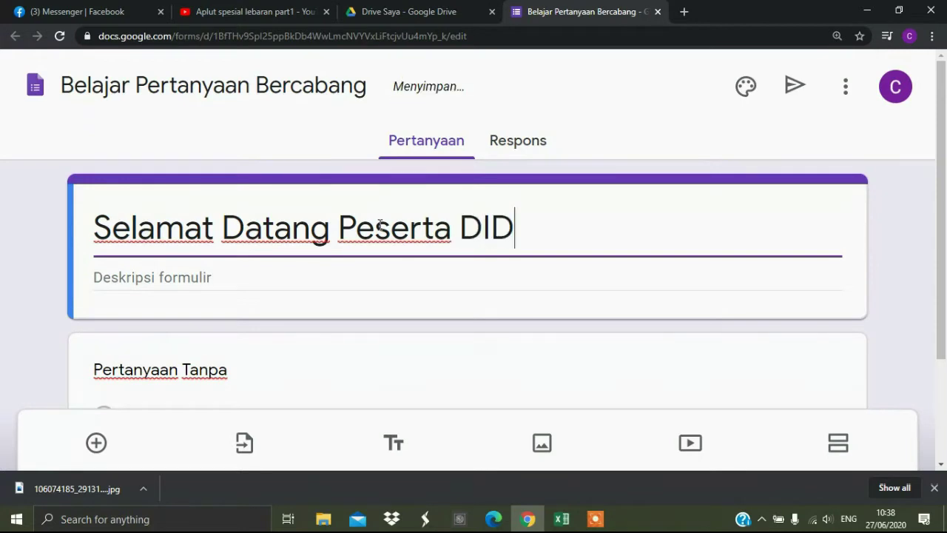
key("BackSpace")
key("BackSpace")
type("idik")
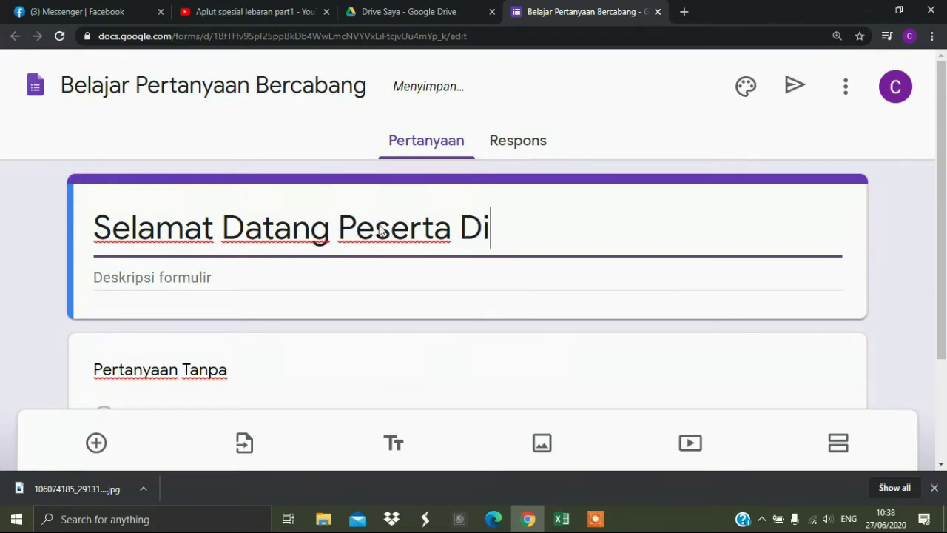
type(" TP")
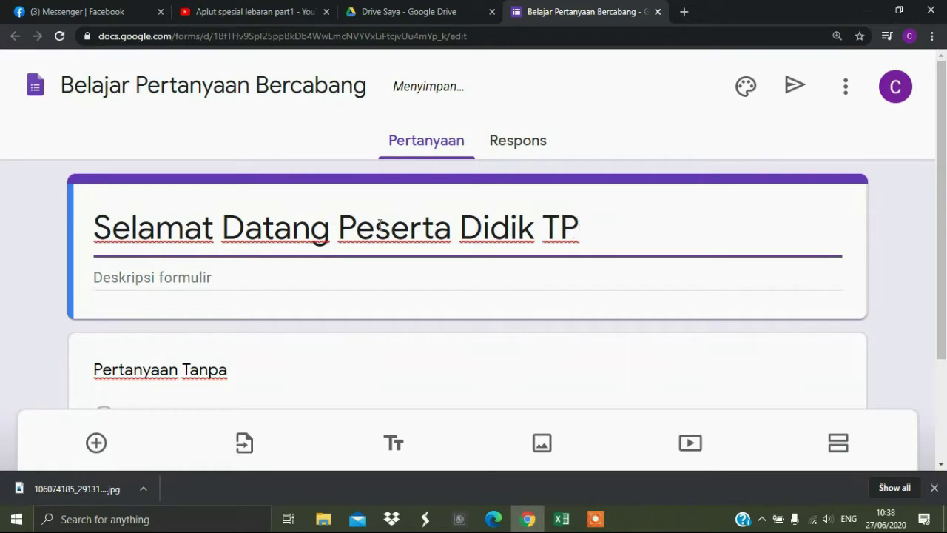
type(" 2020/")
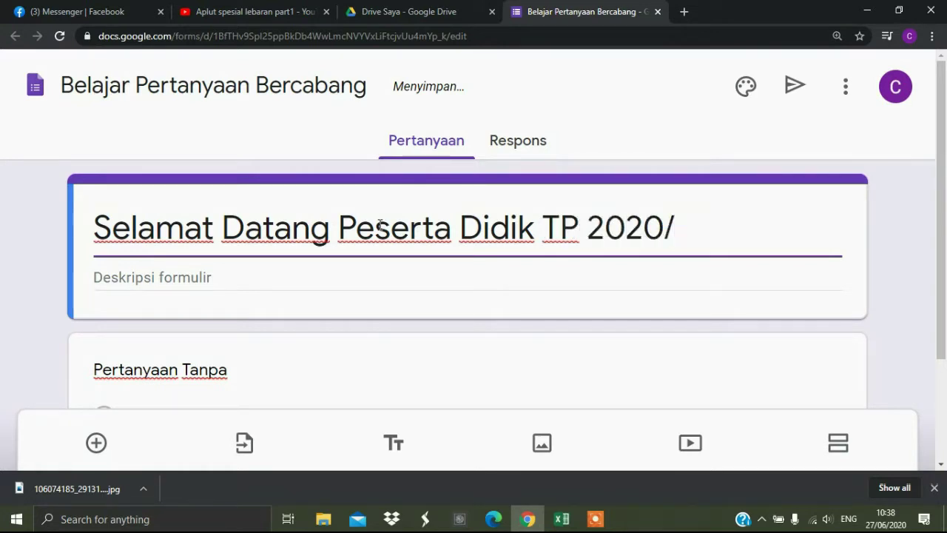
type("2021")
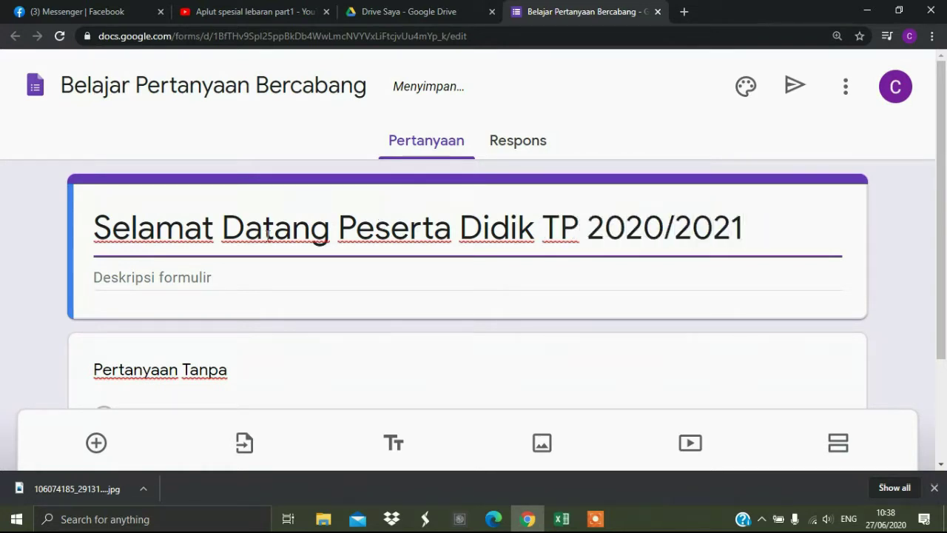
Step: Set the form's description to "Isilah Biodata Dengan Jujur dan Benar"
left_click(186, 281)
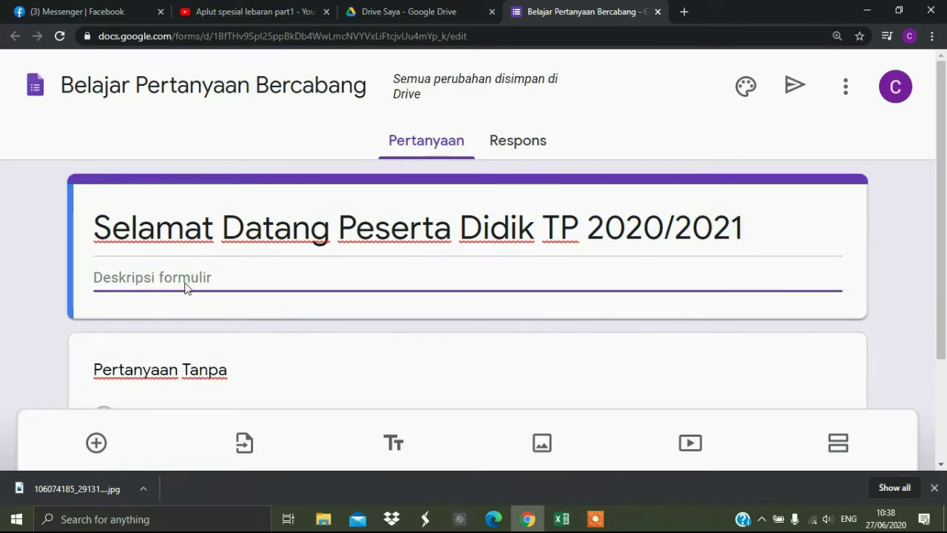
type("Isil")
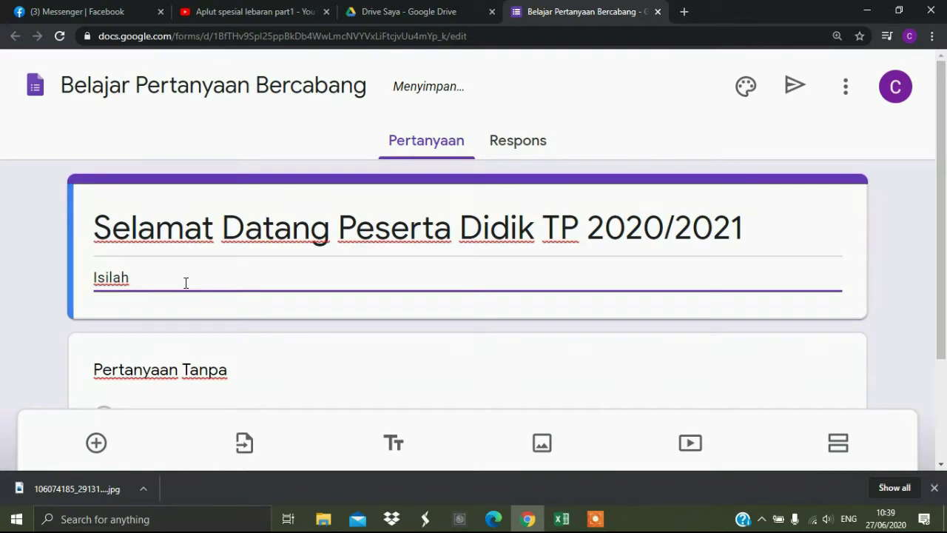
type("ah ")
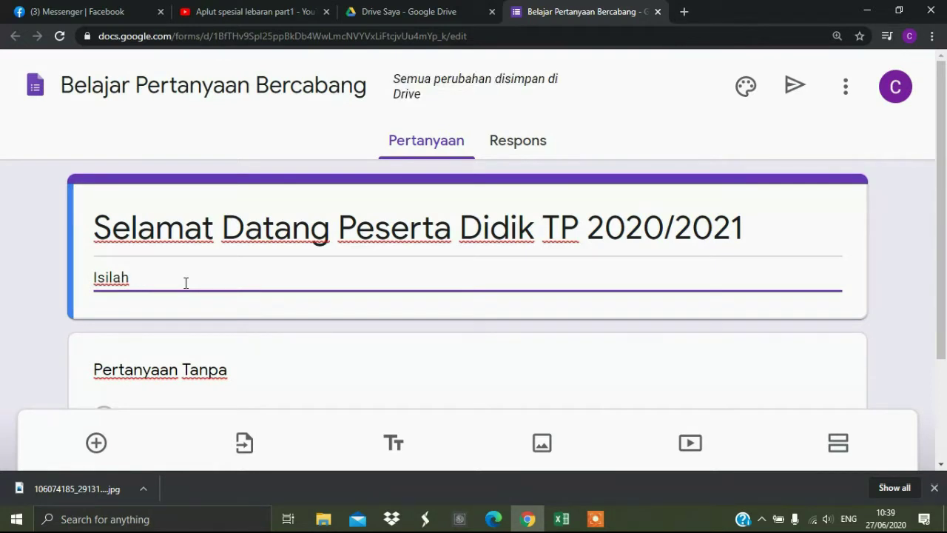
type("Bioda")
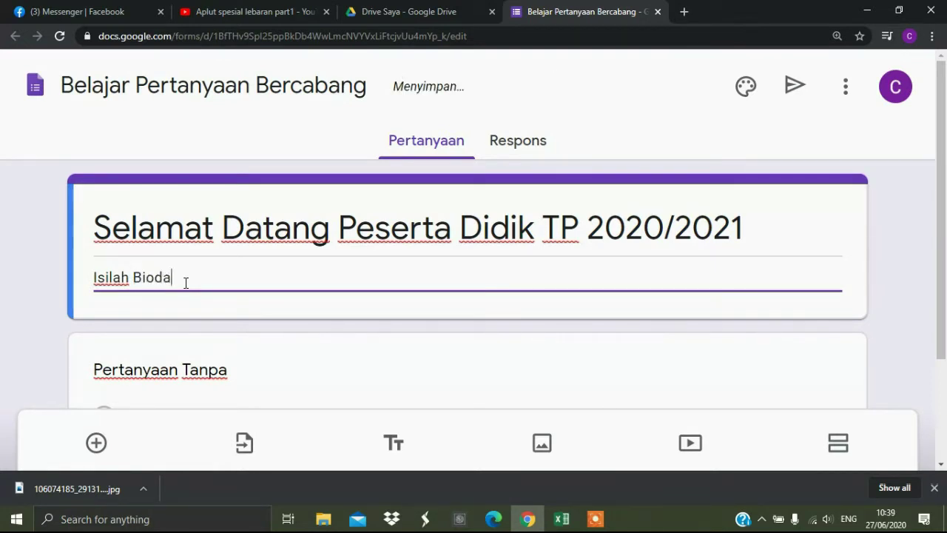
type("ta")
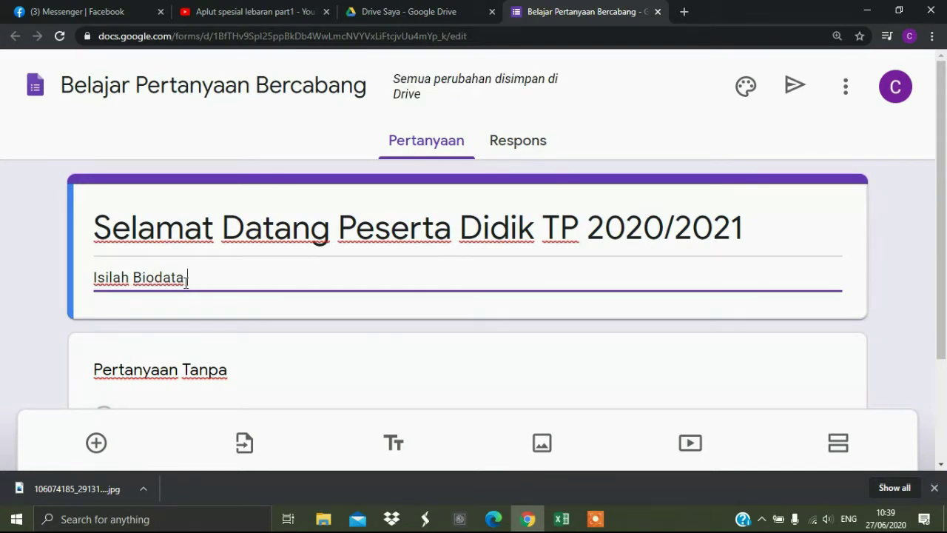
type("Dengan Jujur")
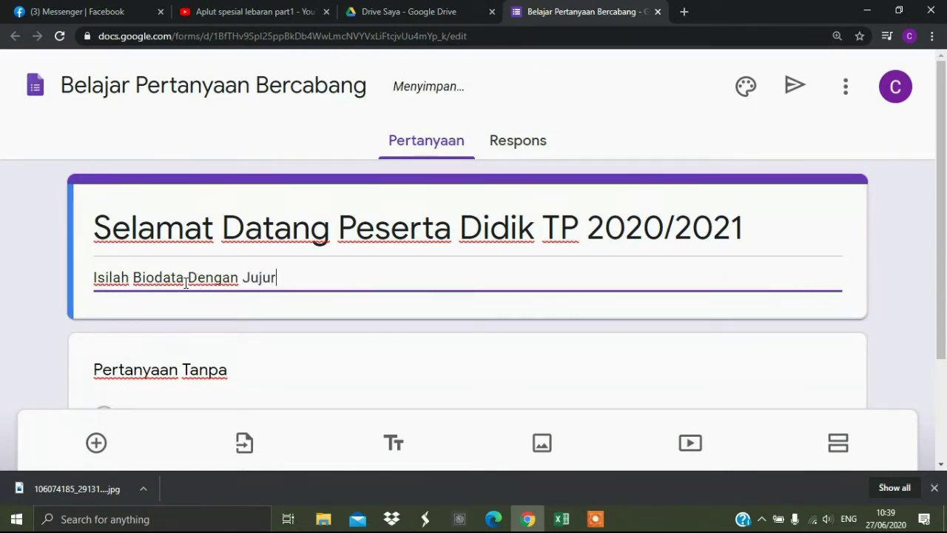
type(" dan Benar")
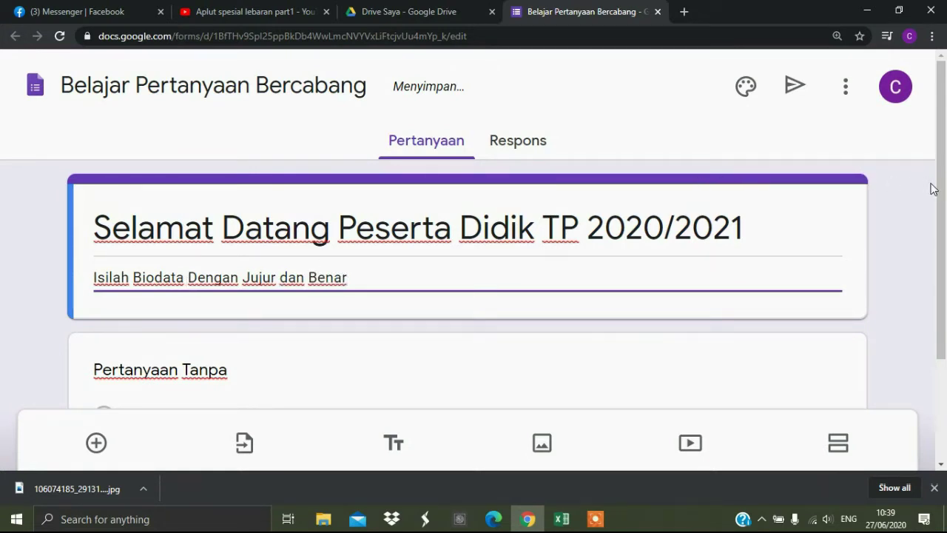
Step: Title the untitled first question "Nama Lengkap" and make it required
left_click_drag(937, 191, 946, 295)
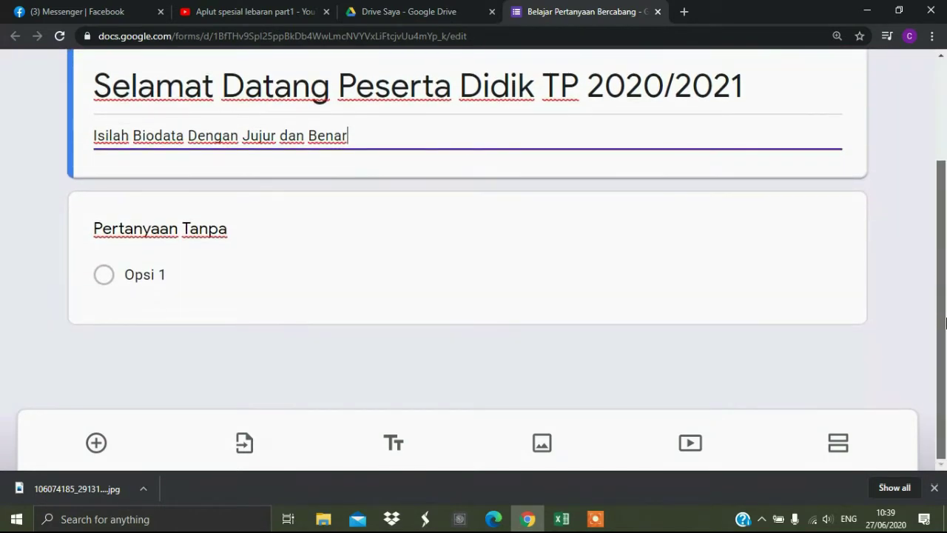
left_click(326, 264)
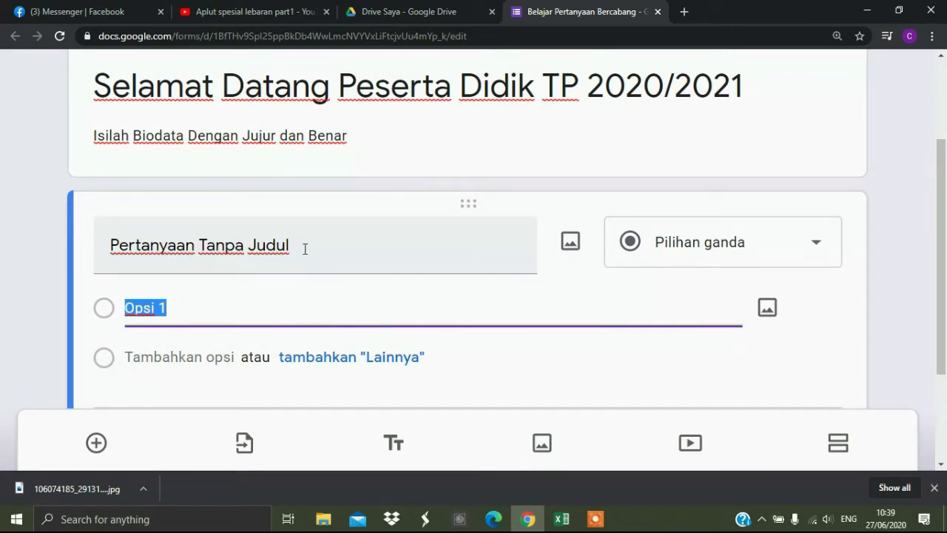
left_click(305, 249)
type("Na")
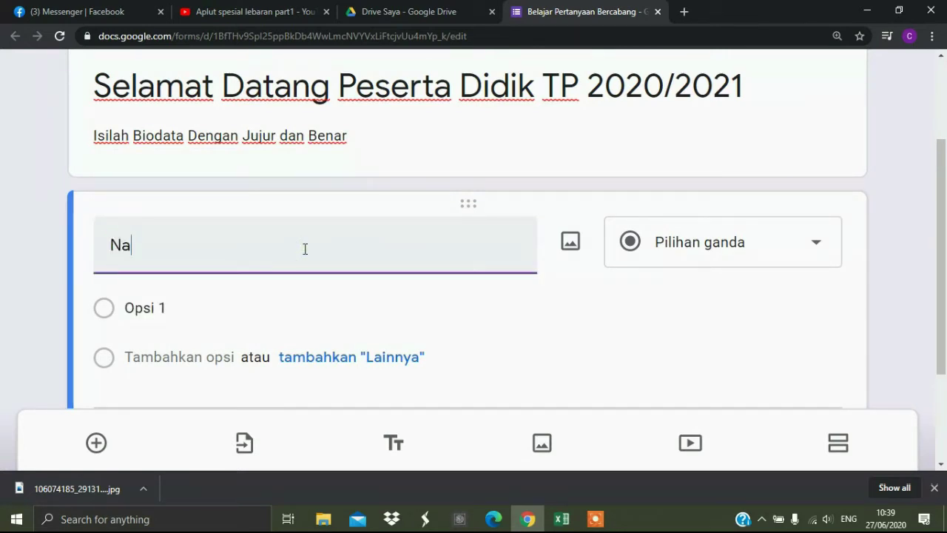
type("ma Lengkap")
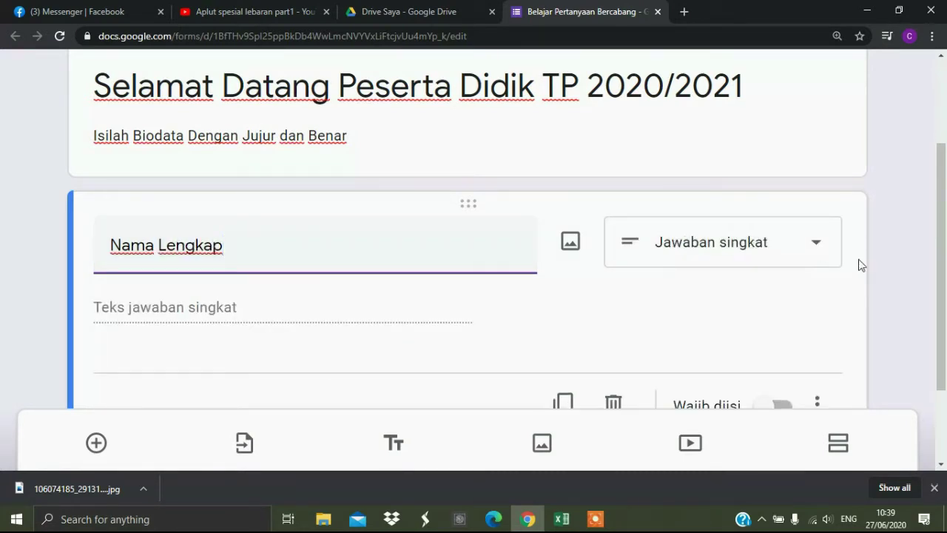
scroll(943, 228, "down", 2)
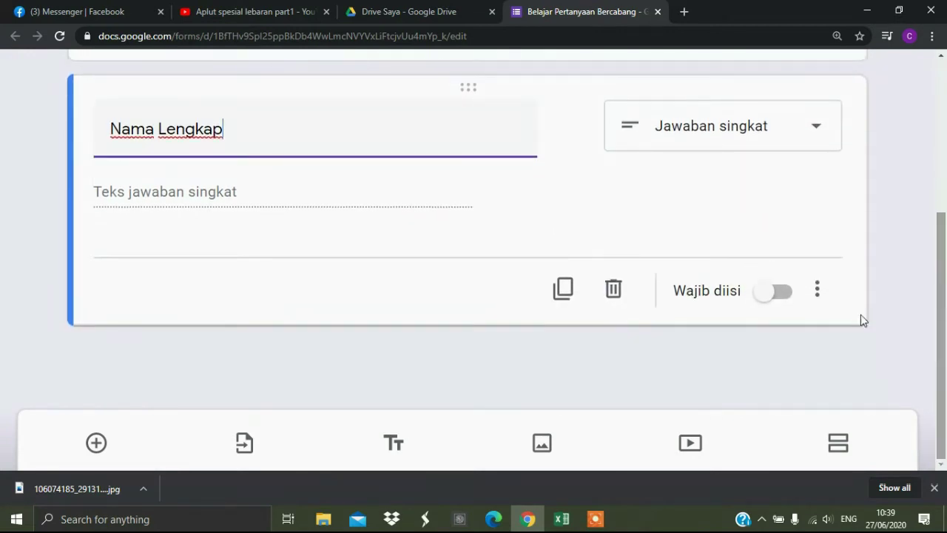
left_click(765, 295)
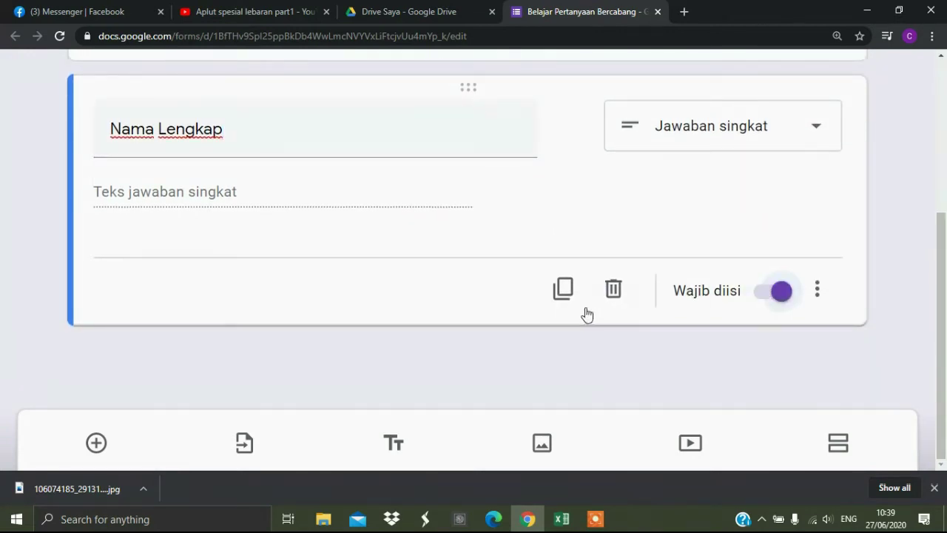
Step: Duplicate the Nama Lengkap question and retitle the copy "Nama Panggilan"
left_click(564, 299)
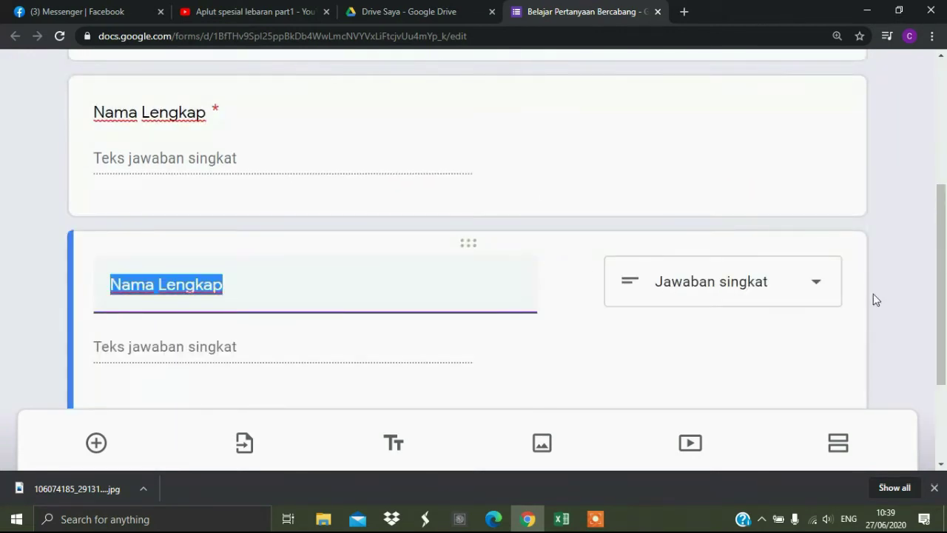
left_click_drag(941, 265, 945, 335)
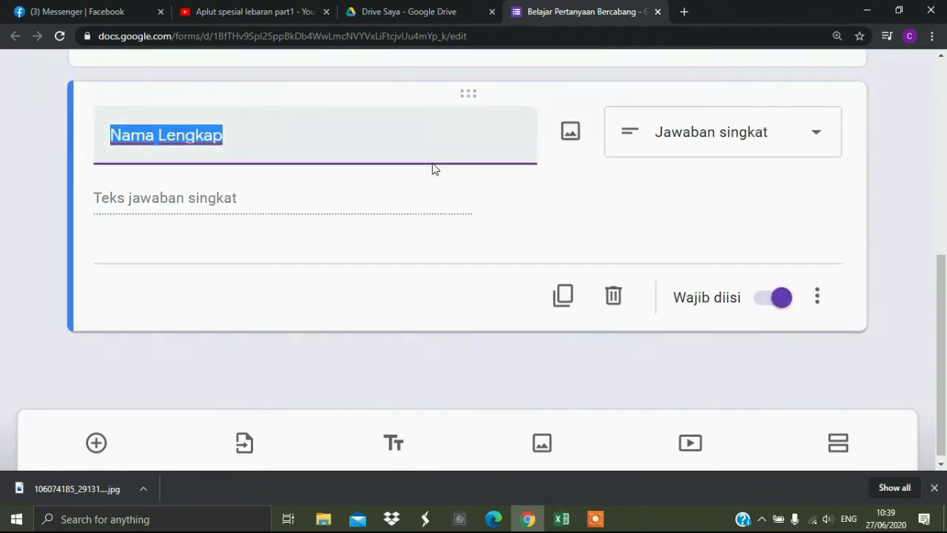
left_click(327, 142)
key("ctrl+shift+Left")
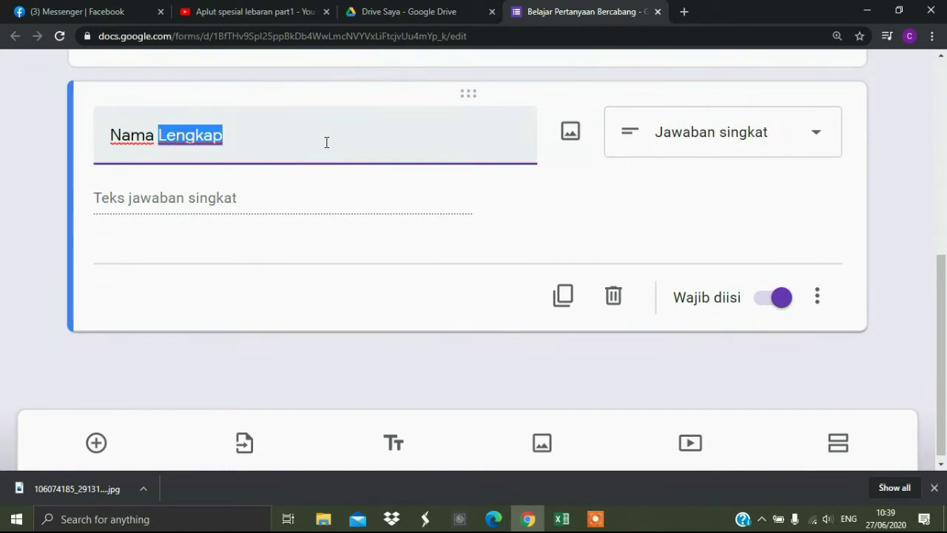
type("Pangg")
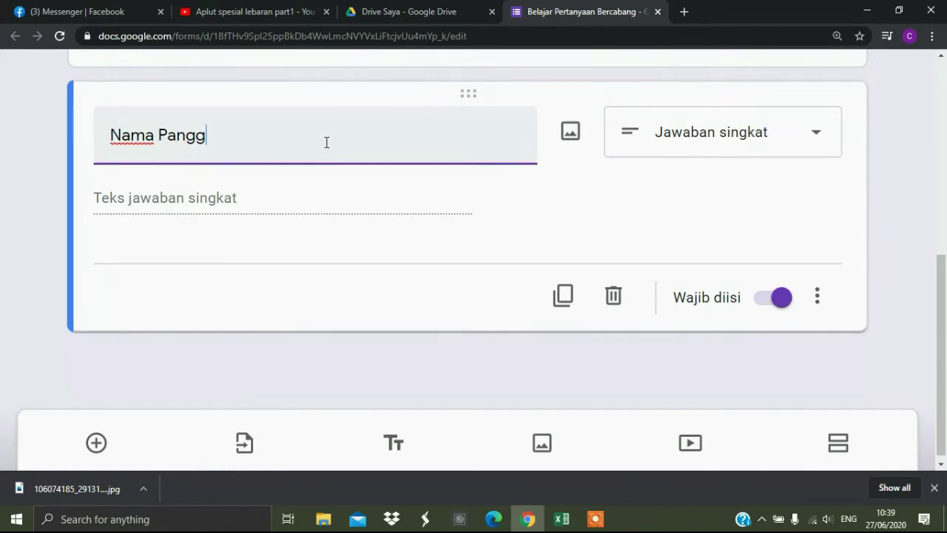
type("ilan")
Step: Duplicate the Nama Panggilan question, retitle the copy "No. Absen", and remove its number response validation
left_click(568, 303)
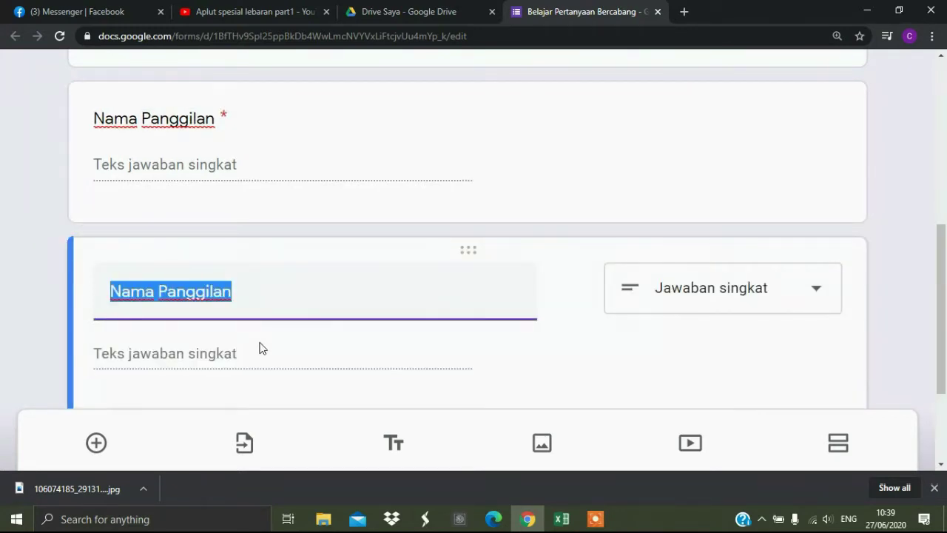
type("N")
key("BackSpace")
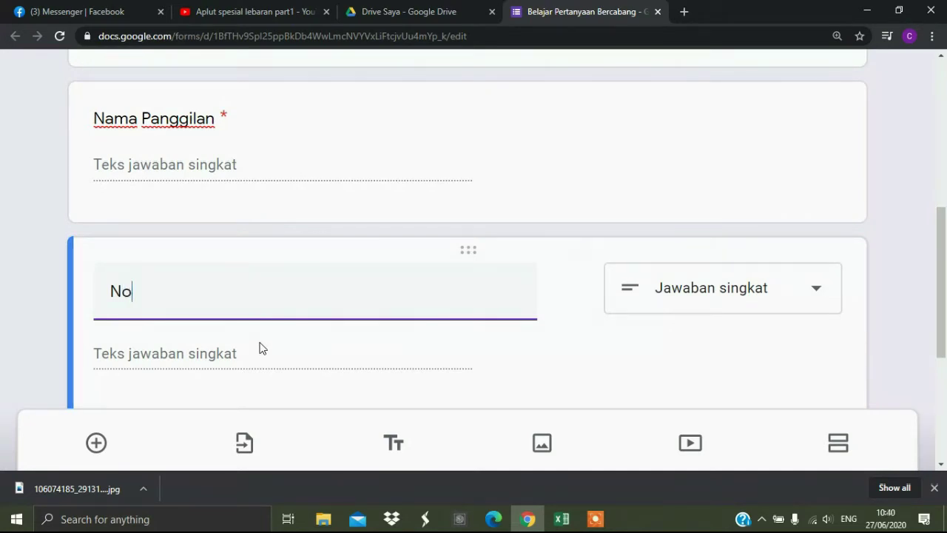
type("o. Absen")
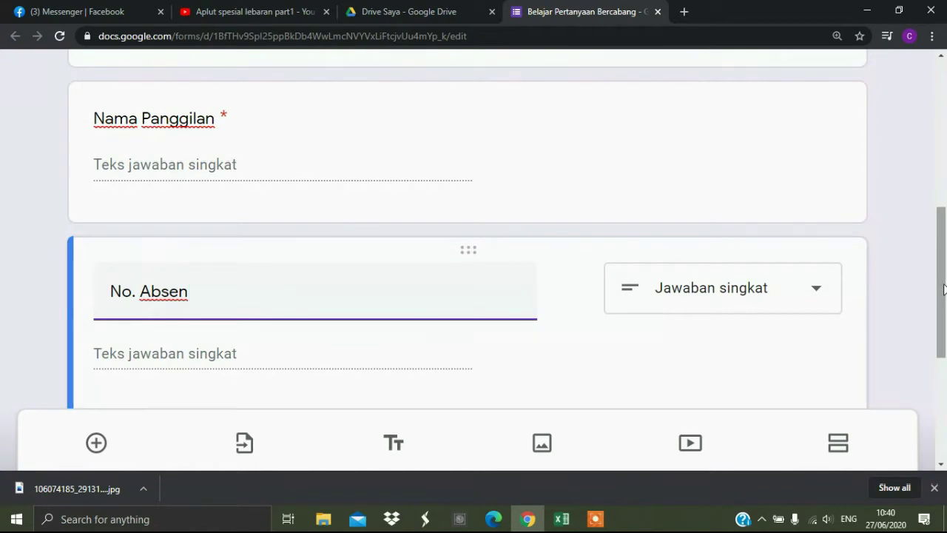
scroll(943, 296, "down", 3)
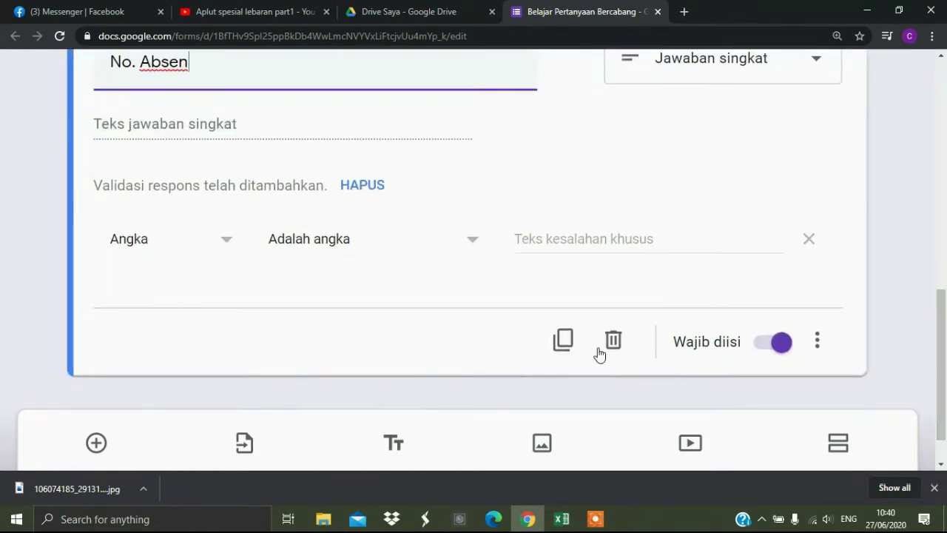
left_click(809, 243)
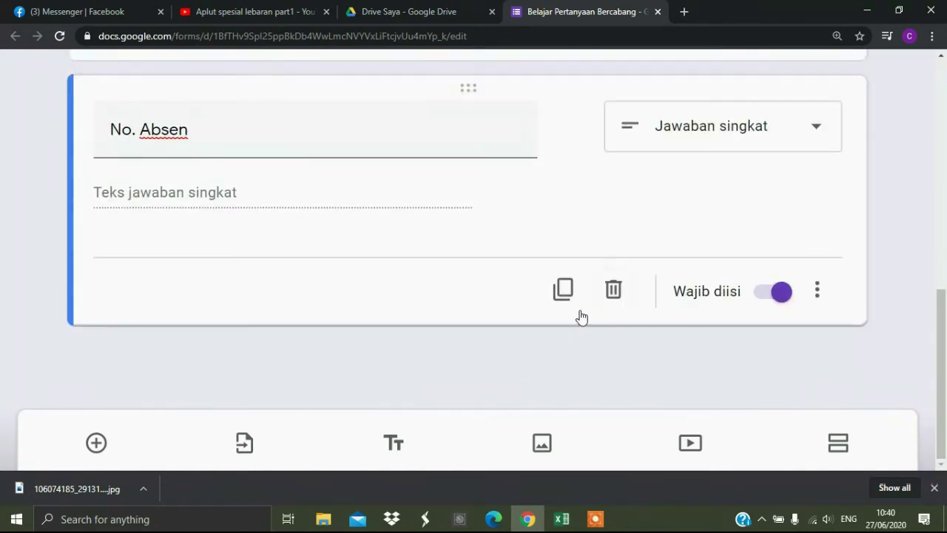
Step: Duplicate the No. Absen question, retitle the copy "Kelas", and change its type to Drop-down
left_click(564, 290)
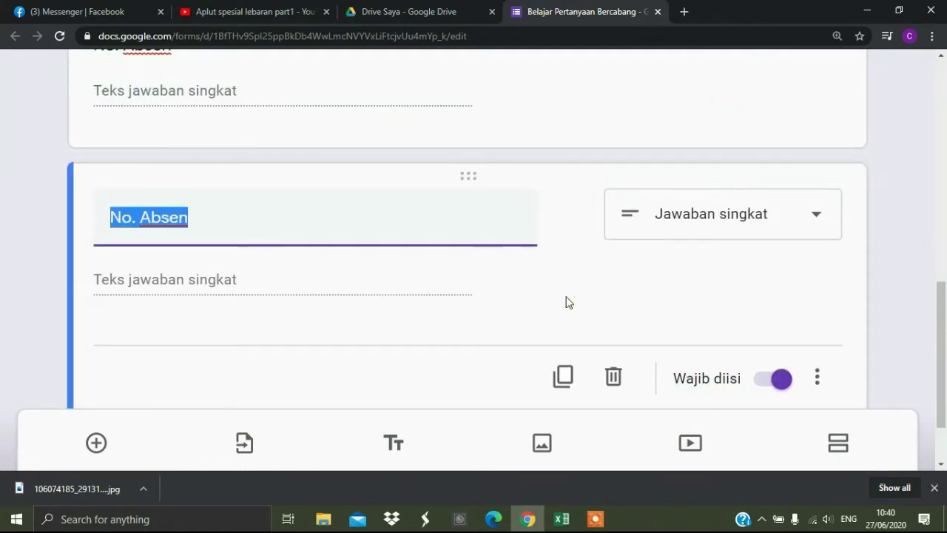
type("Kelas")
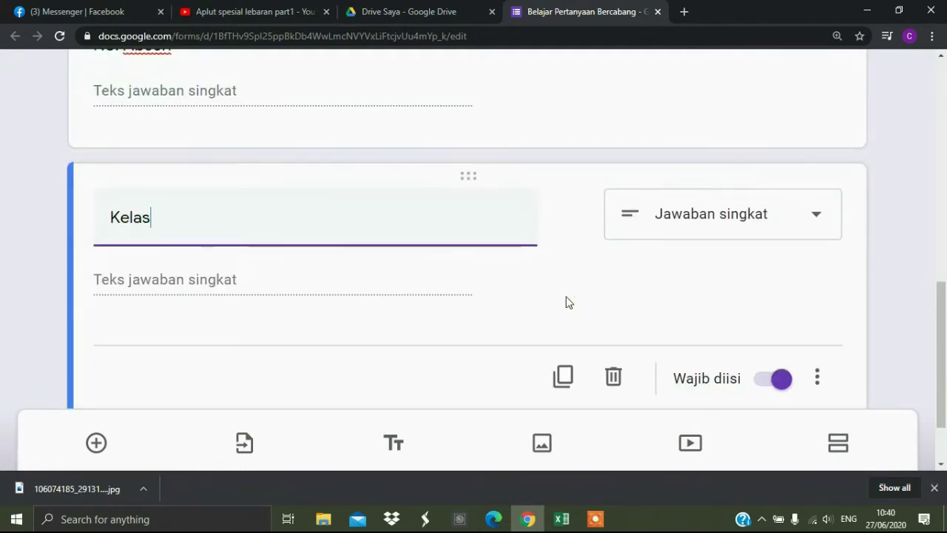
left_click(705, 227)
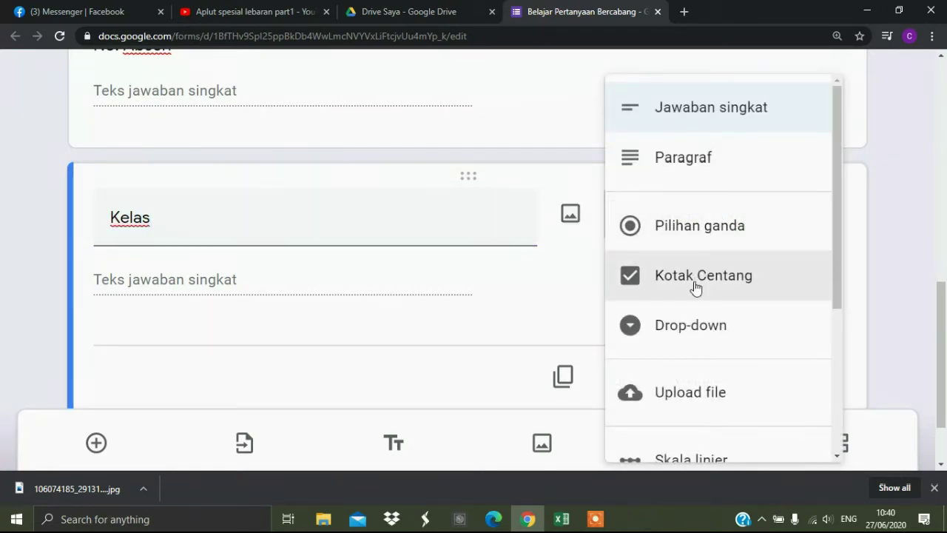
left_click(693, 327)
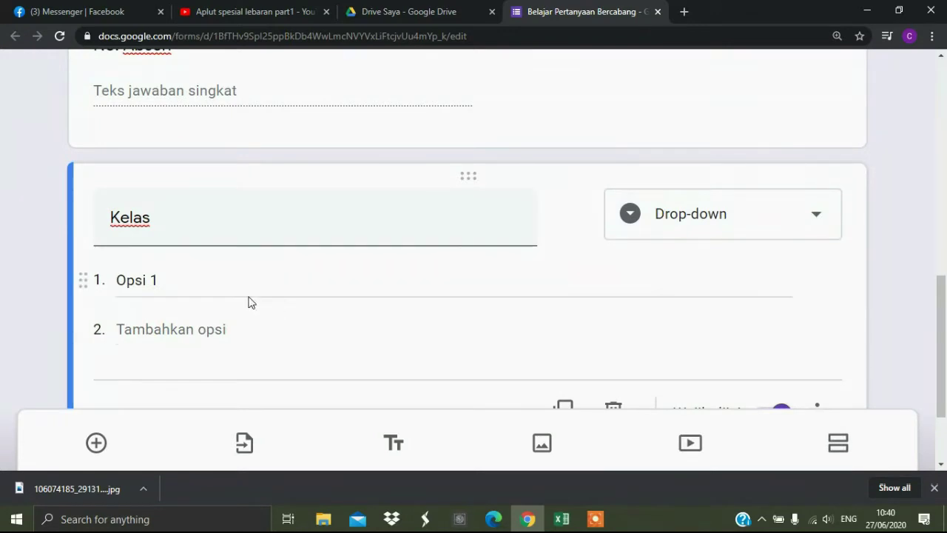
Step: Give the Kelas drop-down question the options X MIPA 1, X MIPA 2 and X MIPA 3
left_click(209, 276)
type("X")
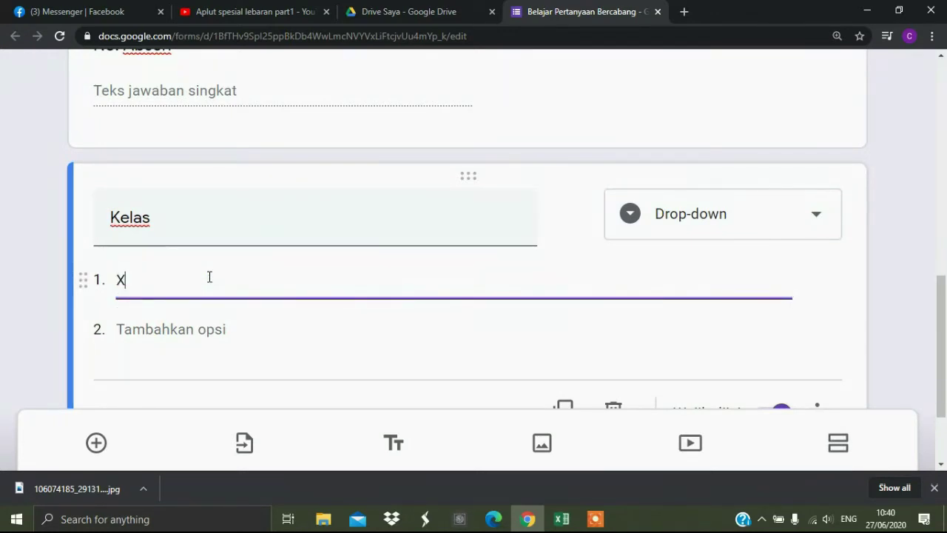
type(" MIPA 1")
triple_click(209, 277)
key("ctrl+c")
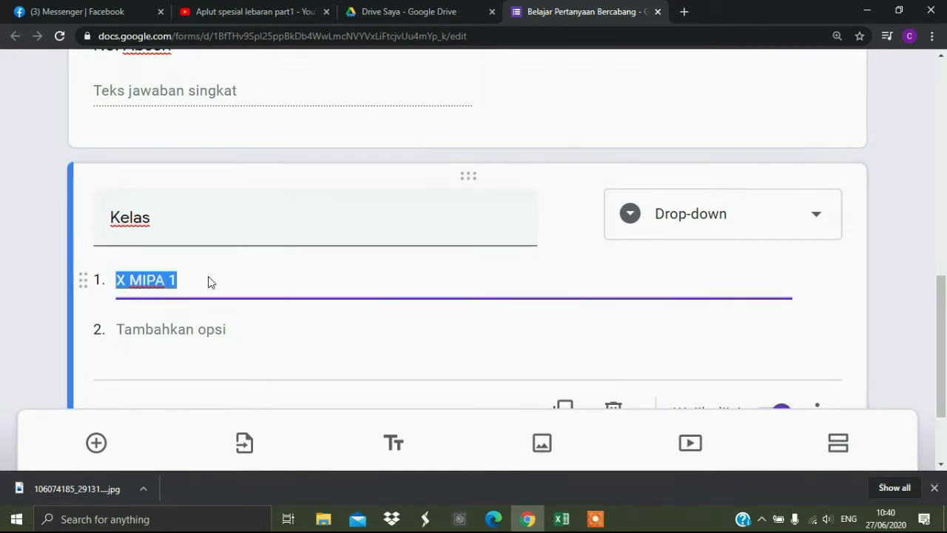
left_click(169, 328)
key("ctrl+v")
key("BackSpace")
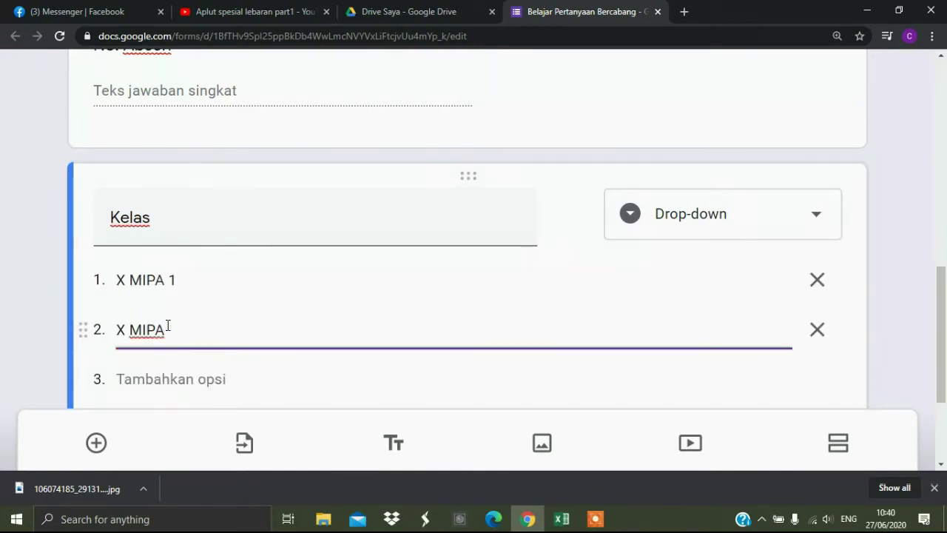
type("2")
left_click(151, 377)
key("ctrl+v")
key("BackSpace")
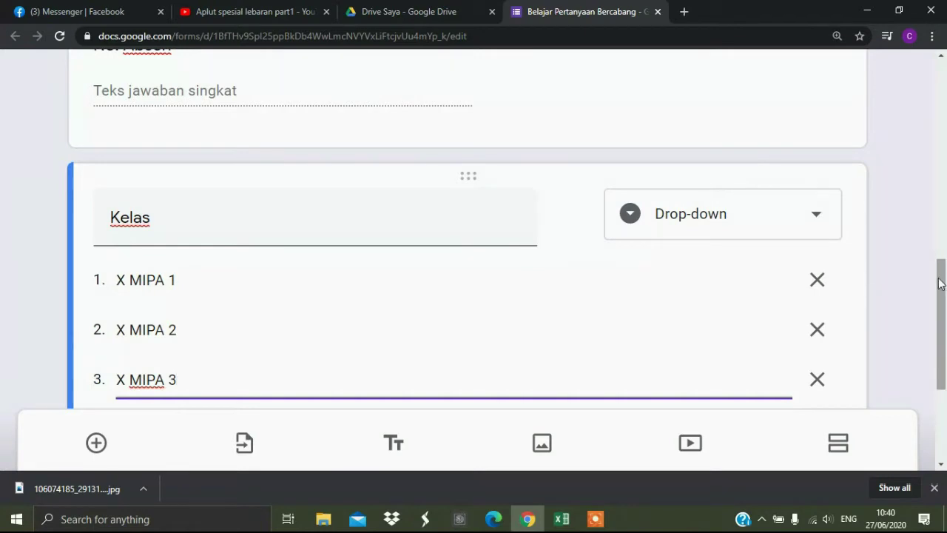
Step: Add a new section after the Kelas question and title it "Tinggal Bersama Keluarga"
left_click_drag(941, 287, 944, 363)
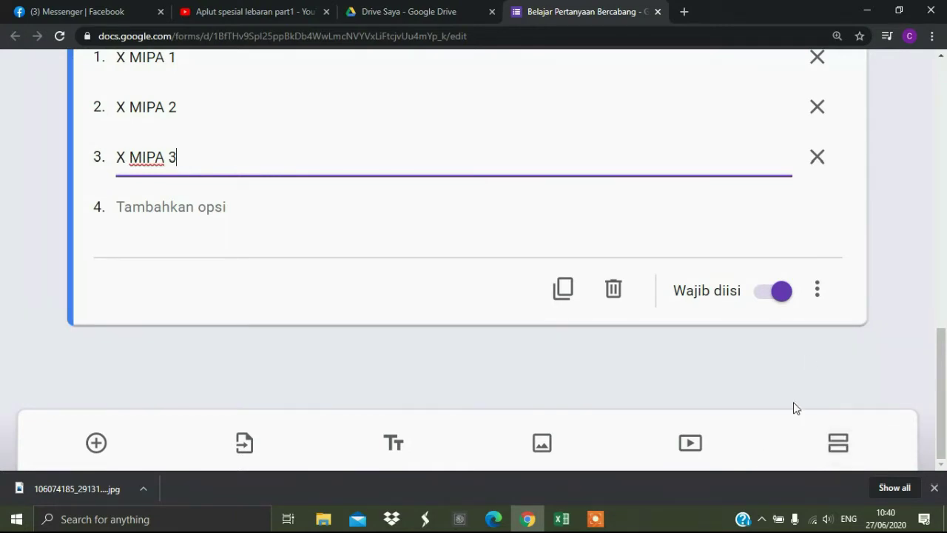
left_click(839, 447)
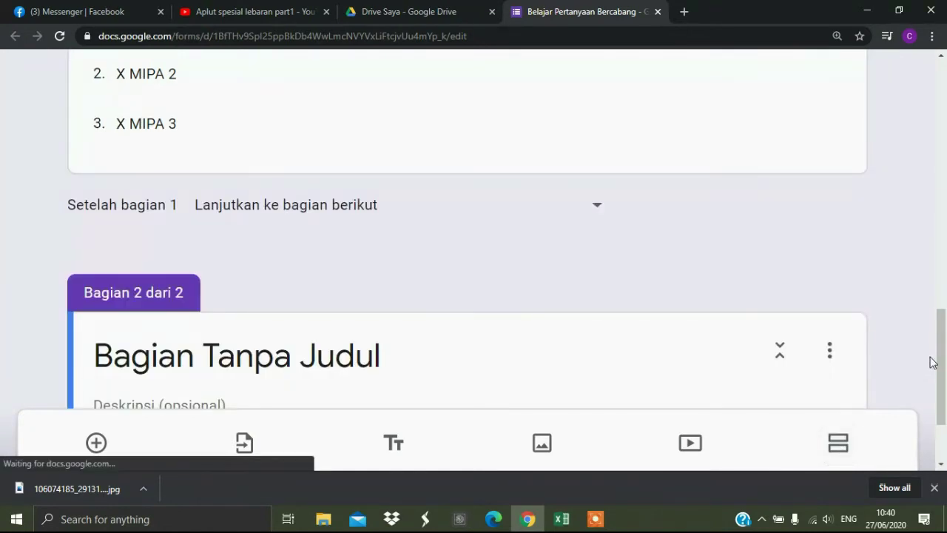
left_click_drag(941, 352, 944, 392)
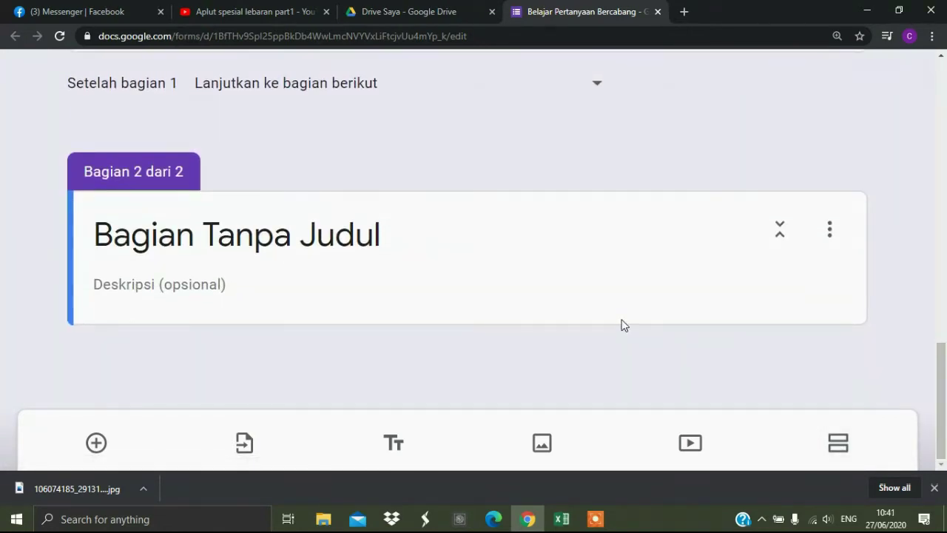
left_click(409, 232)
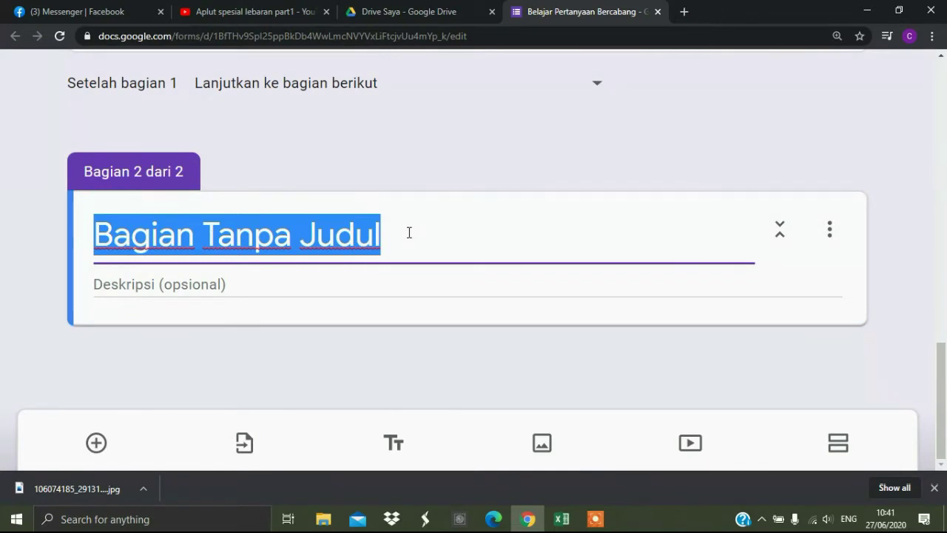
type("t")
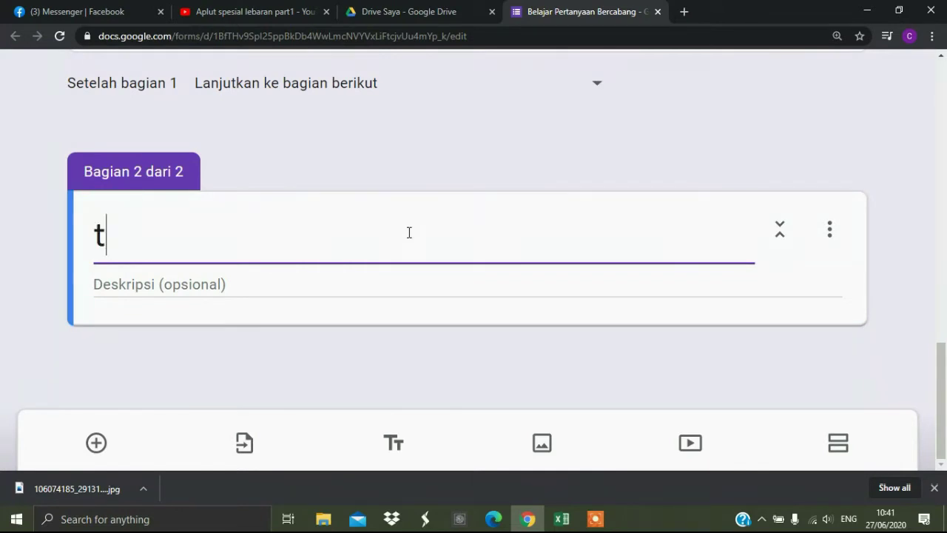
key("BackSpace")
type("Tinggal ")
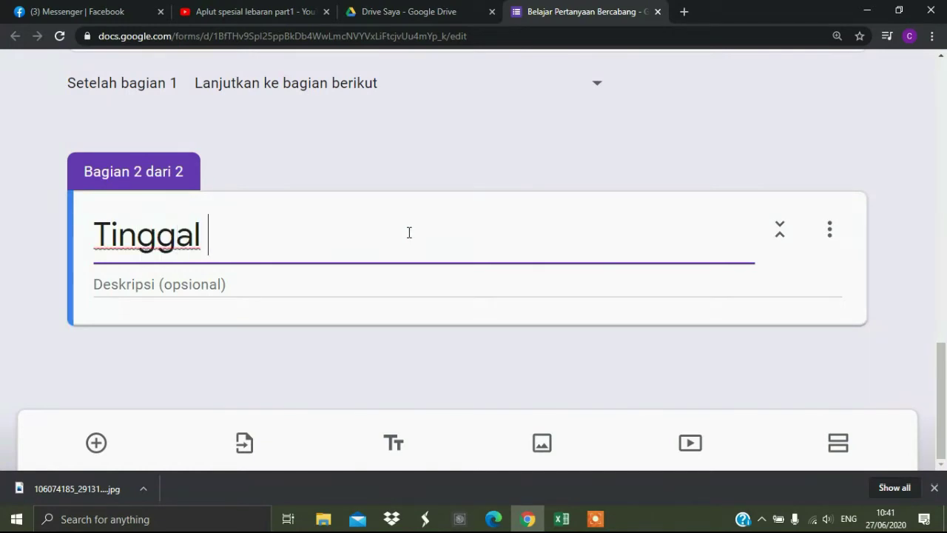
type("Bersama ")
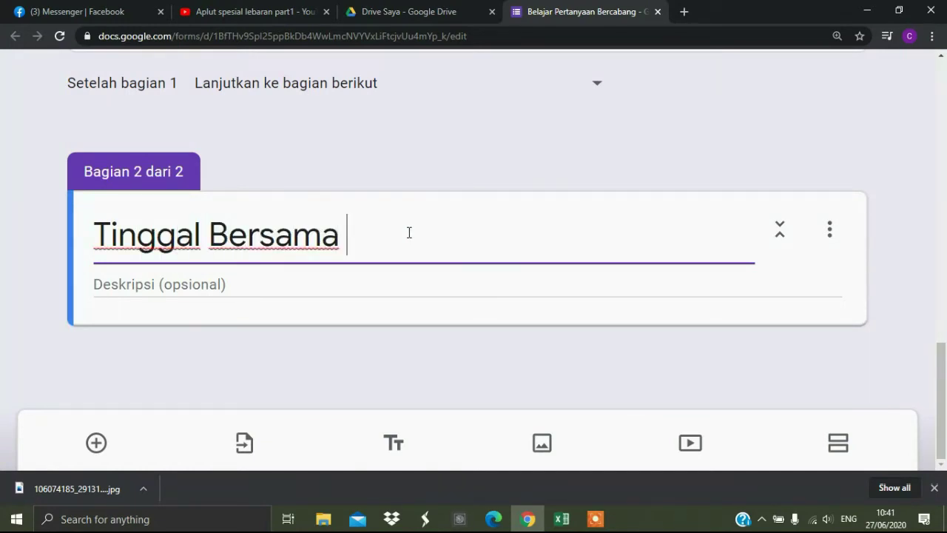
type("Keluarga")
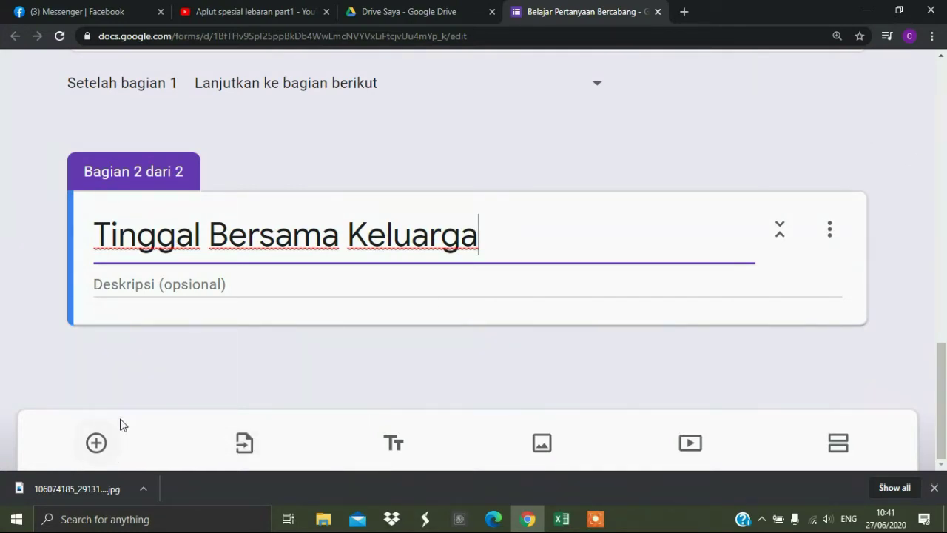
Step: Add a multiple-choice question "Apakah kamu tinggal bersama orang tua?" to the Tinggal Bersama Keluarga section
left_click(96, 443)
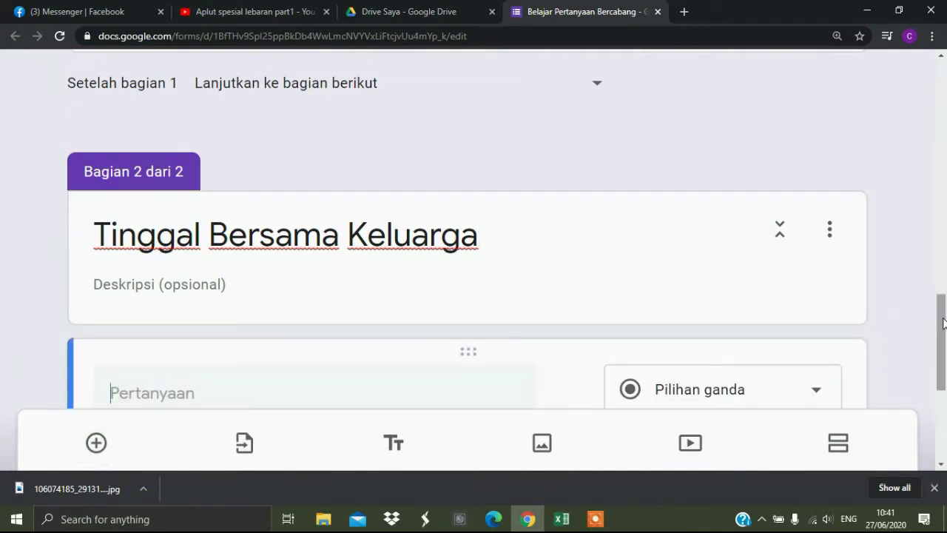
left_click_drag(944, 322, 945, 372)
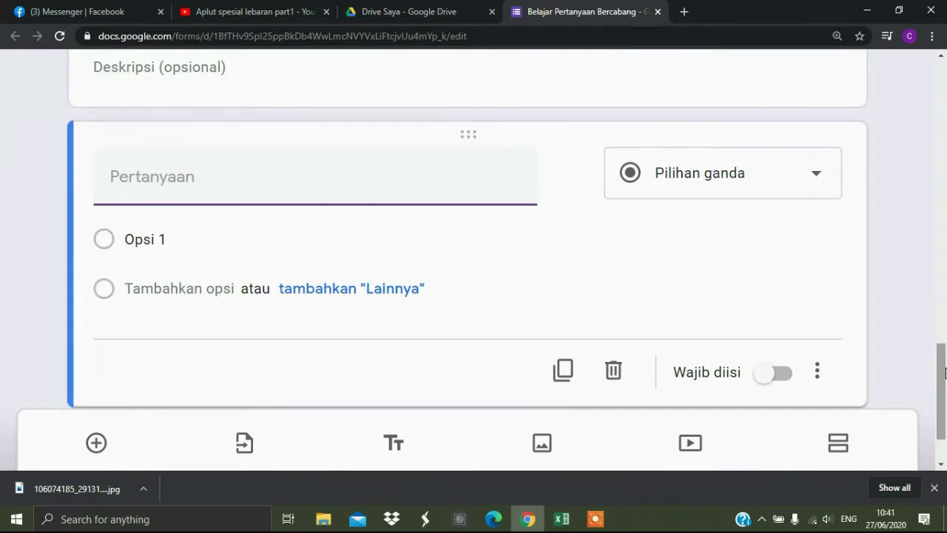
type("Apa")
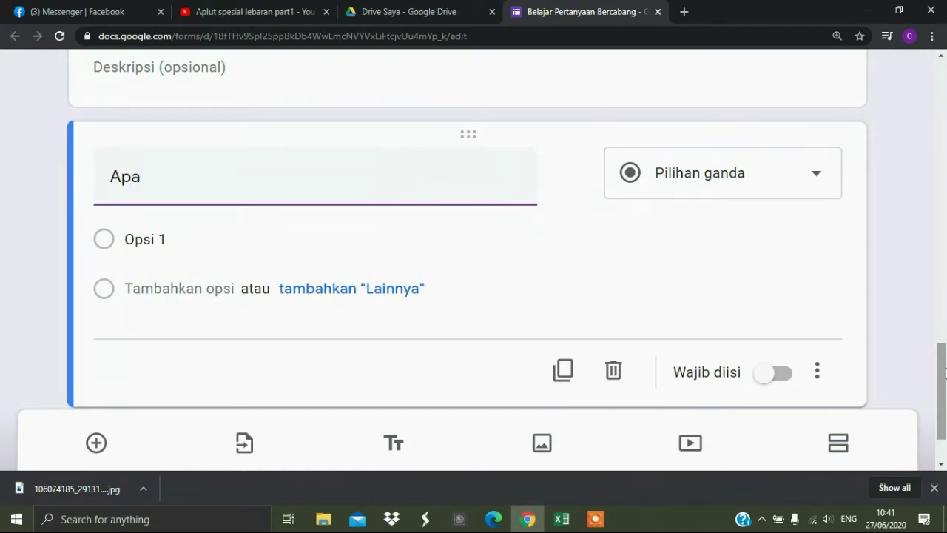
type("kah kamu")
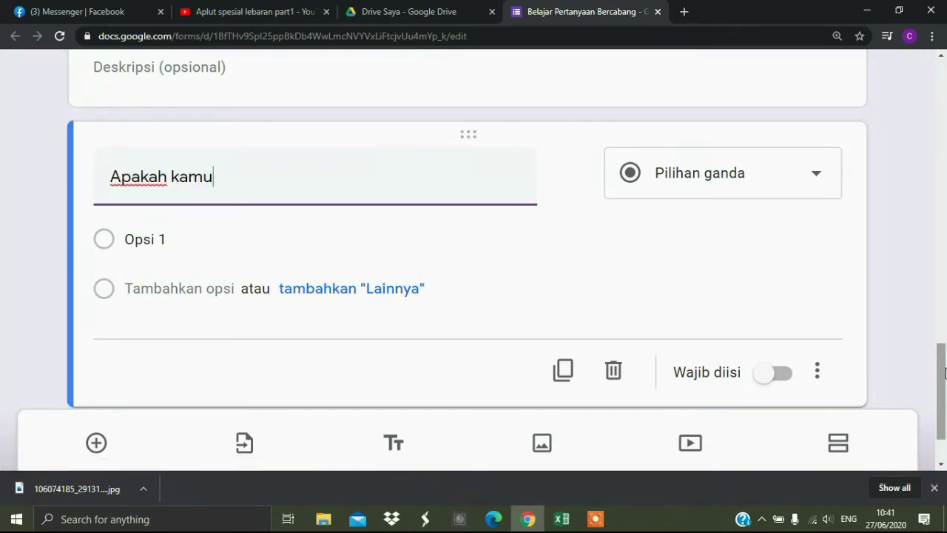
type(" tinggal")
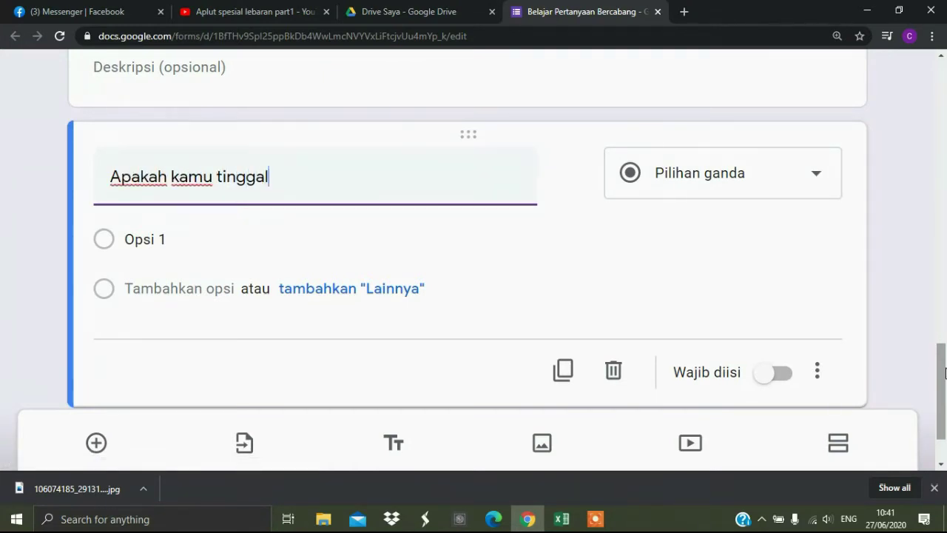
type(" bersama ")
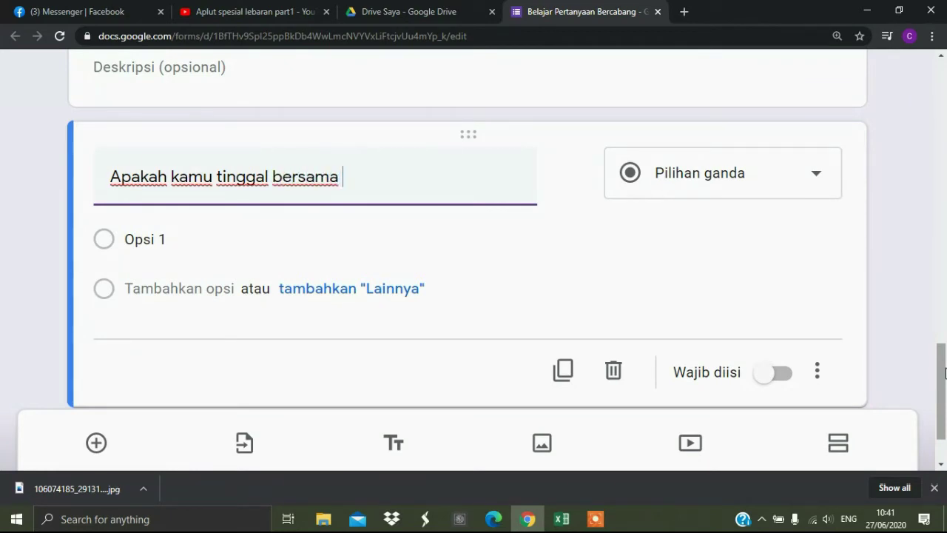
type("orang y")
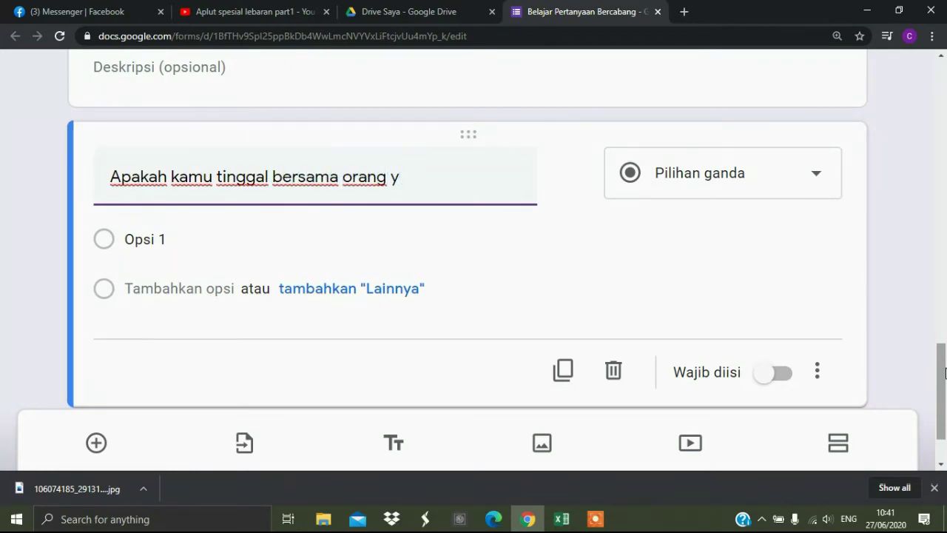
key("BackSpace")
type("tua?")
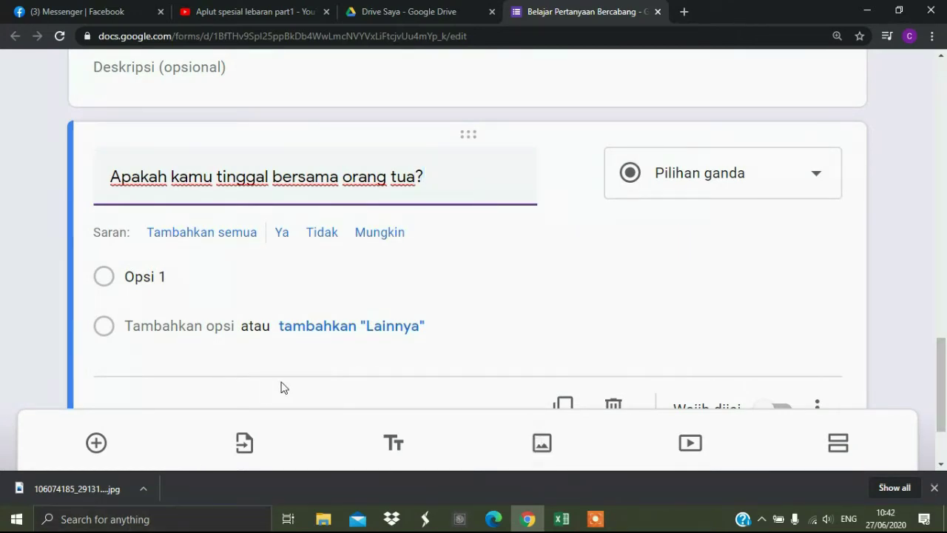
Step: Give the question the options "Iya, tinggal bersama orang tua" and "Tidak, bukan dengan orang tua", and make it required
left_click(184, 279)
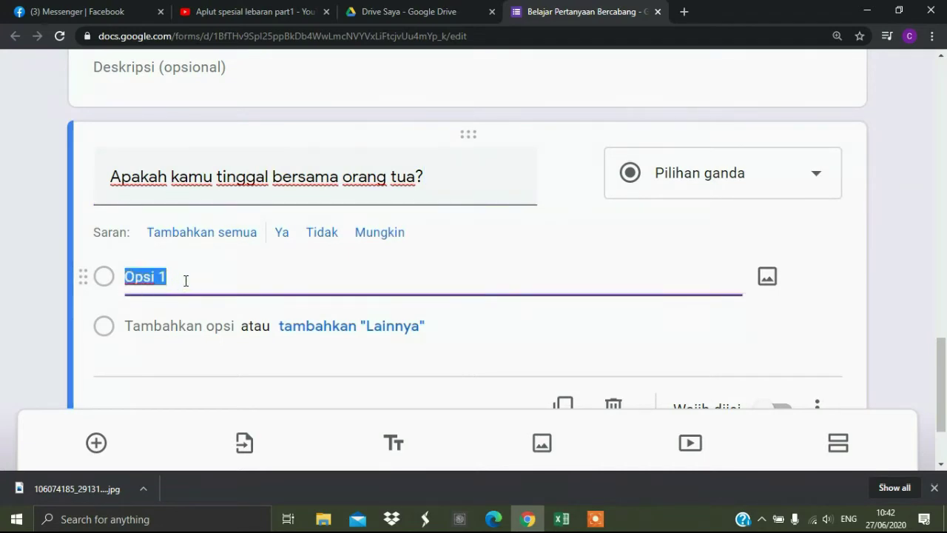
type("Iya")
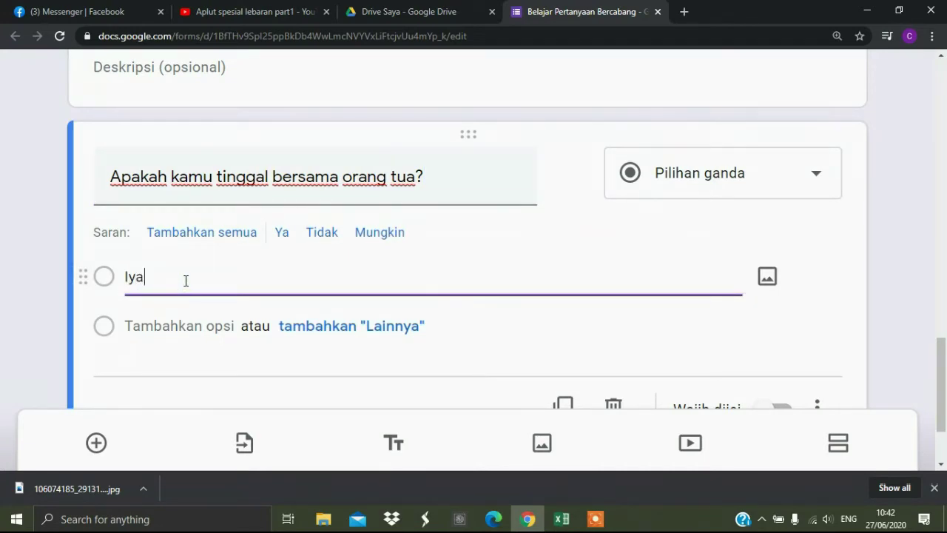
type(", tinggal ber")
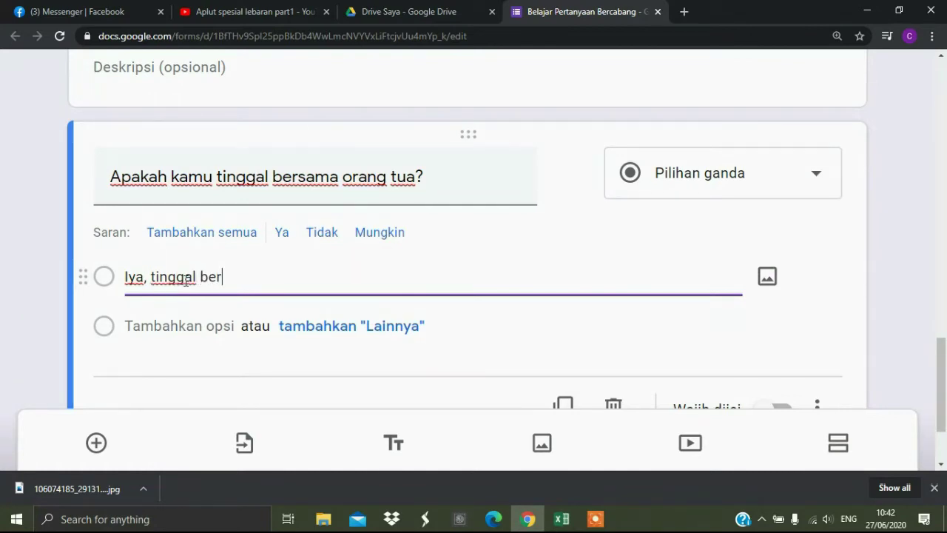
type("sama orang tua")
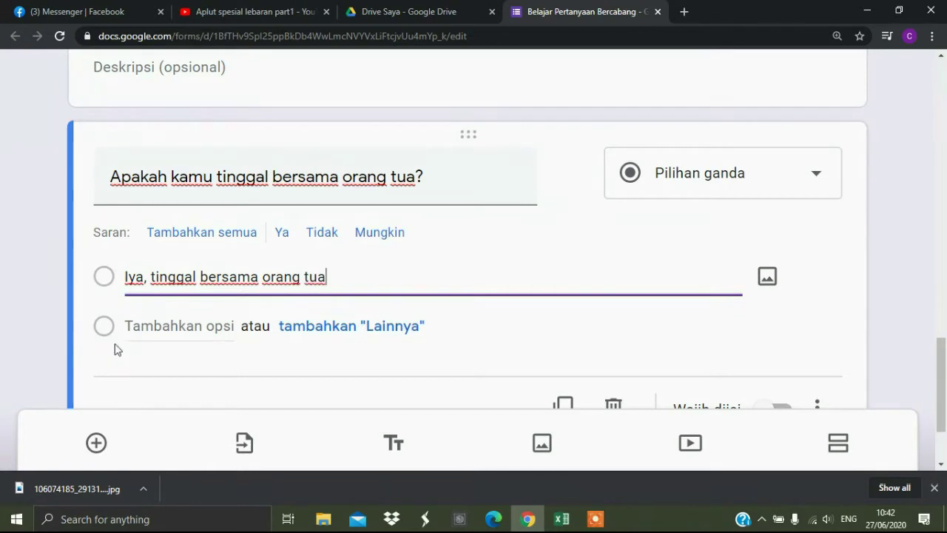
left_click(146, 329)
type("T")
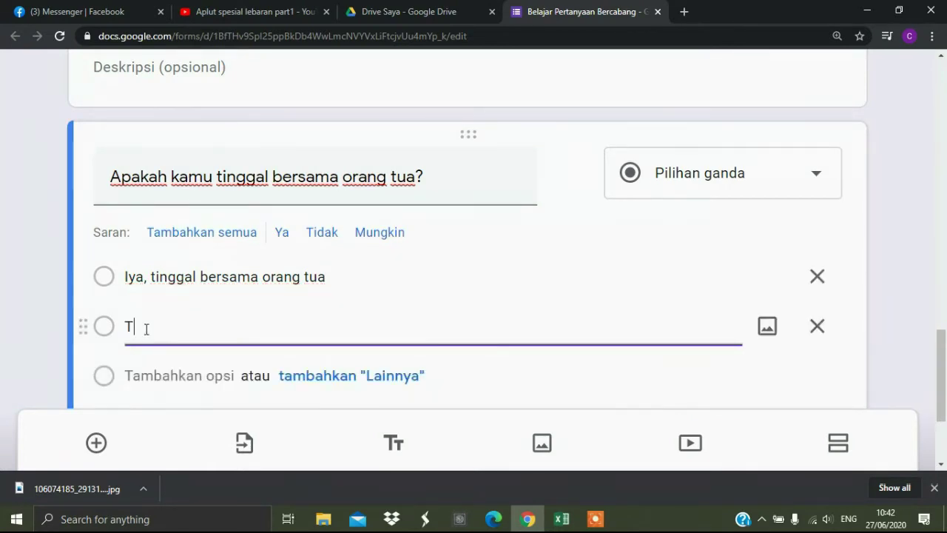
type("idak,")
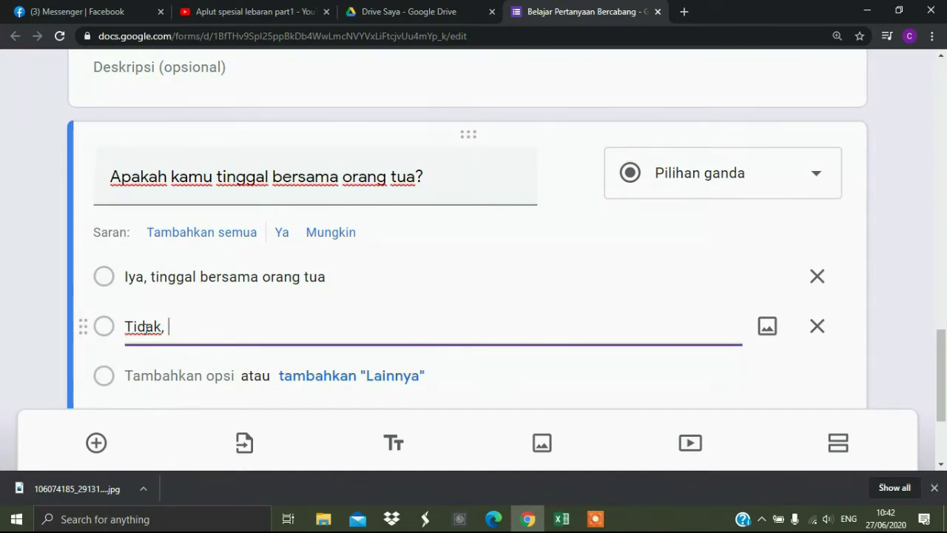
type("bukan ")
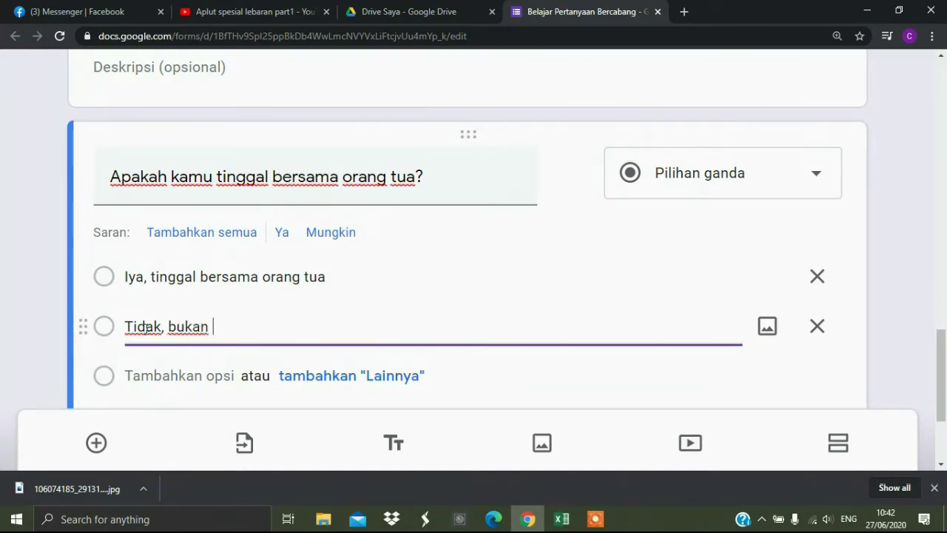
type("dengan ")
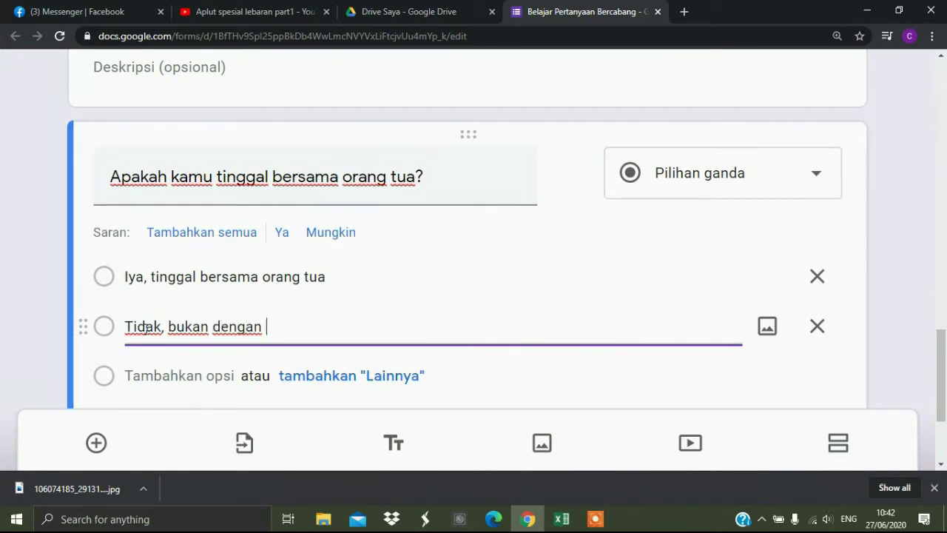
type("orang tua")
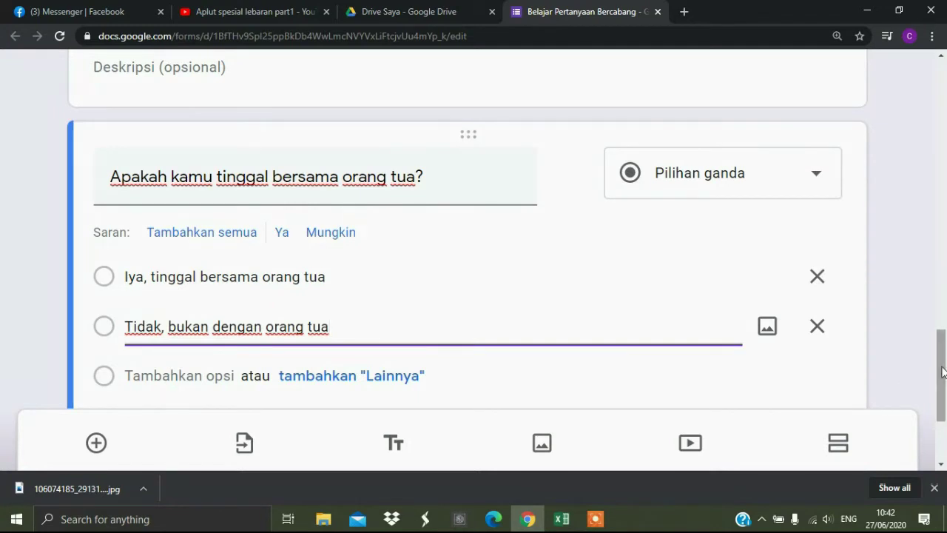
left_click_drag(944, 372, 944, 410)
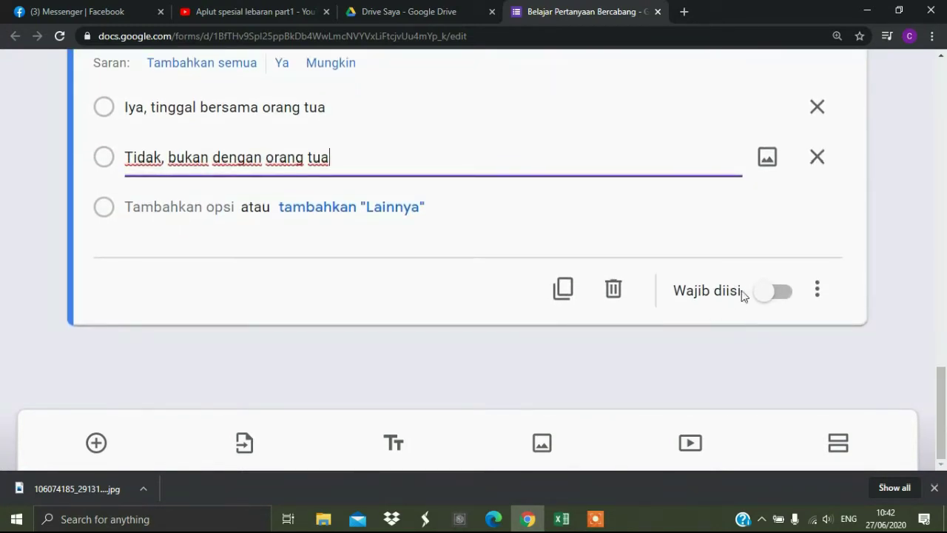
left_click(765, 294)
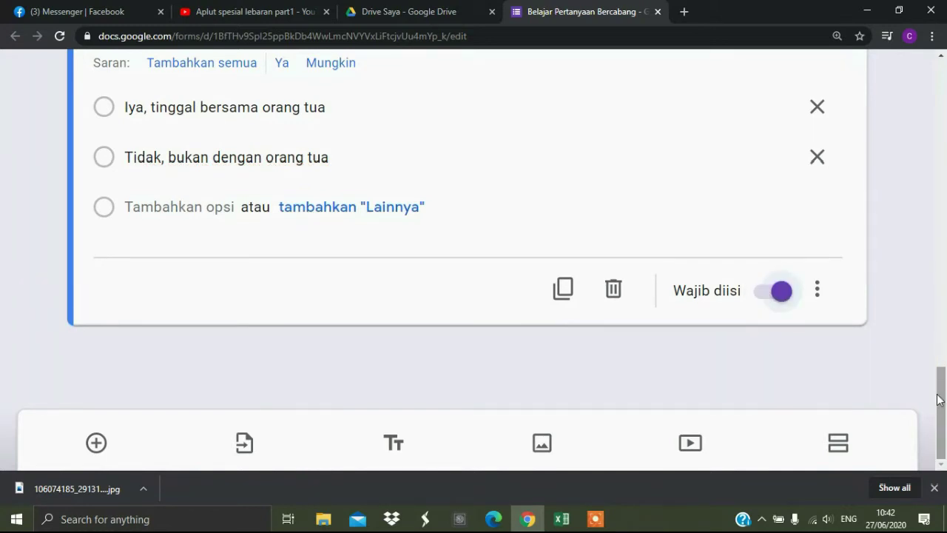
left_click_drag(944, 399, 926, 258)
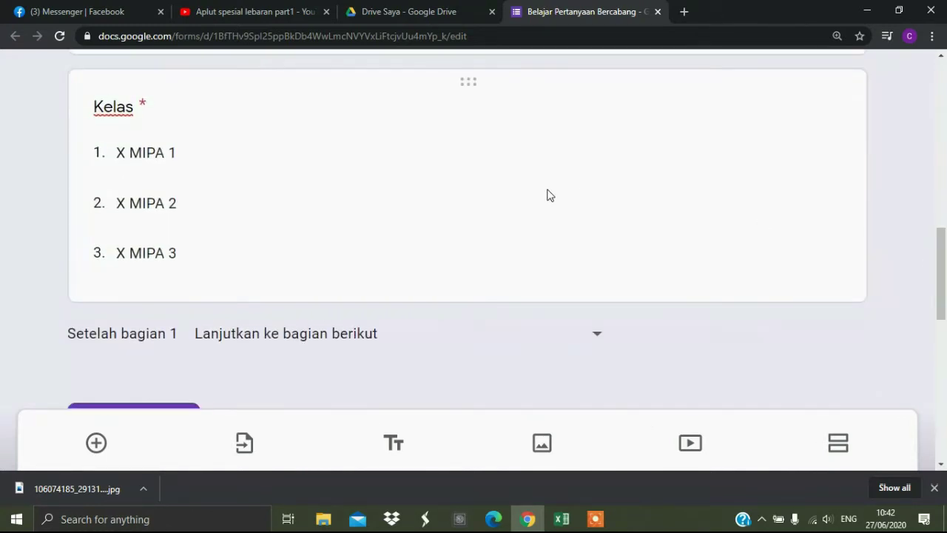
left_click(546, 190)
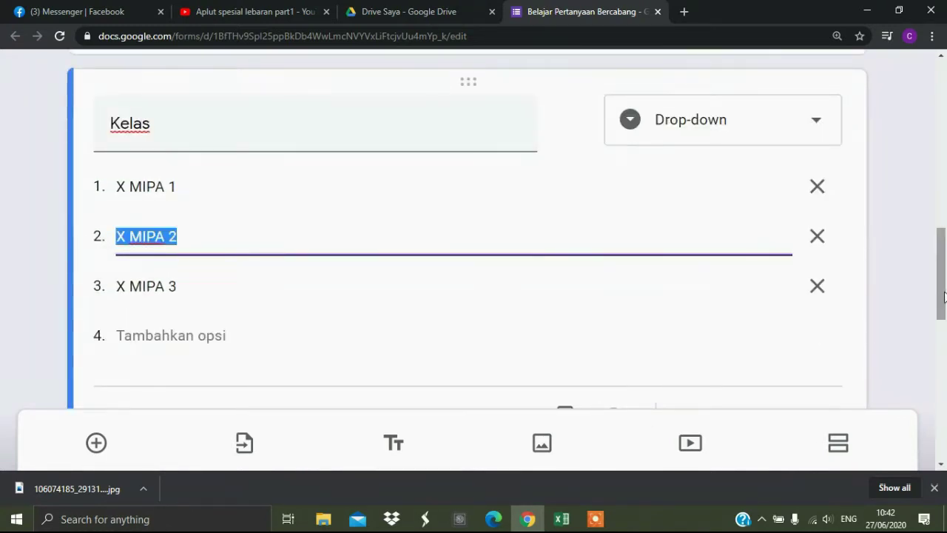
left_click_drag(944, 297, 946, 439)
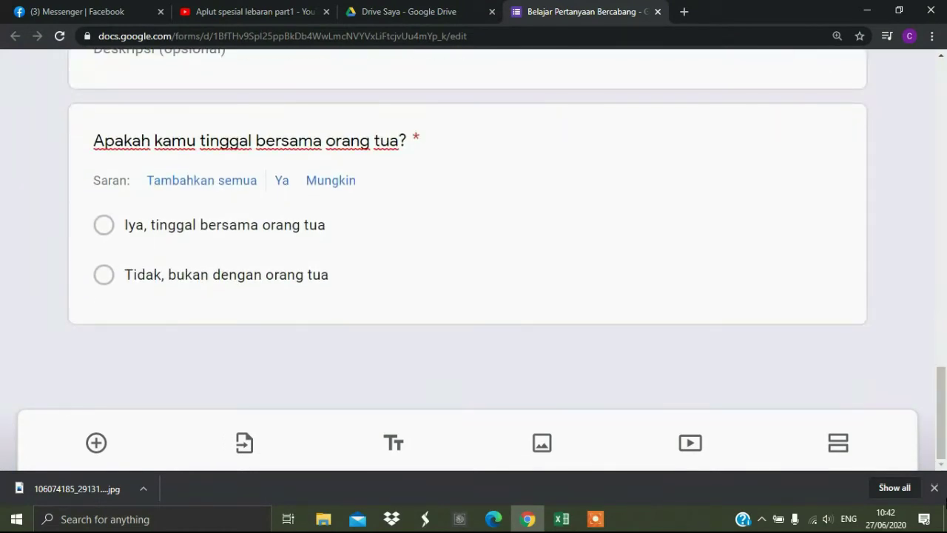
Step: Add a new section after the question about living with parents and title it "Alamat Domisili Bersama Orang Tua"
left_click(459, 288)
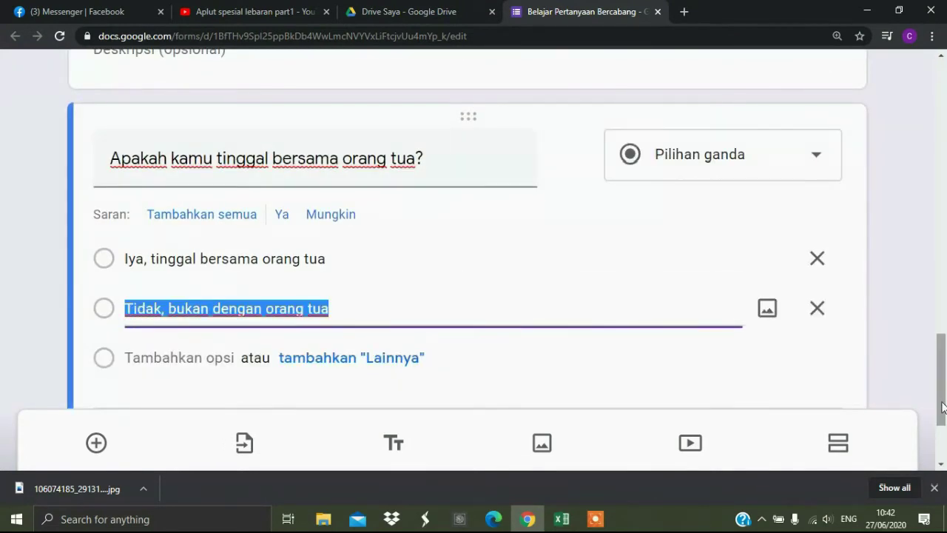
left_click_drag(941, 403, 941, 454)
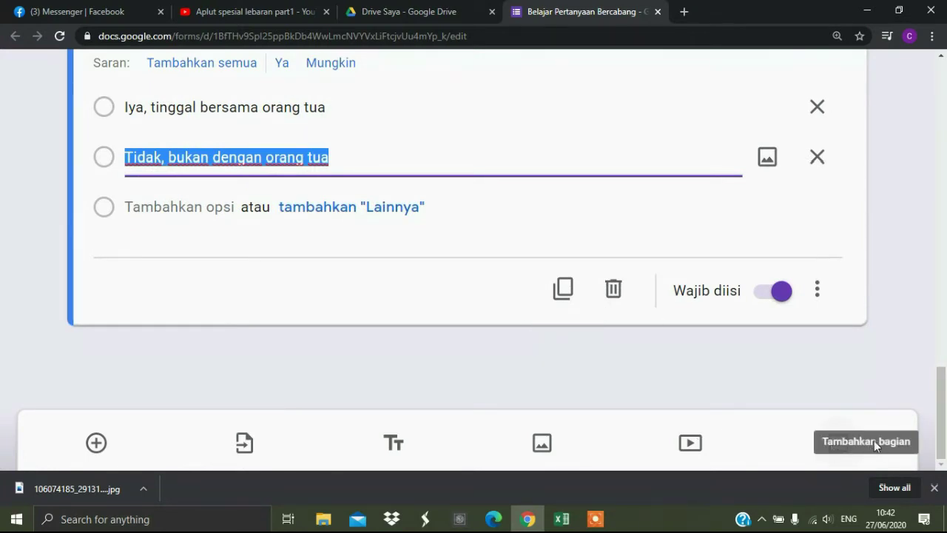
left_click(838, 448)
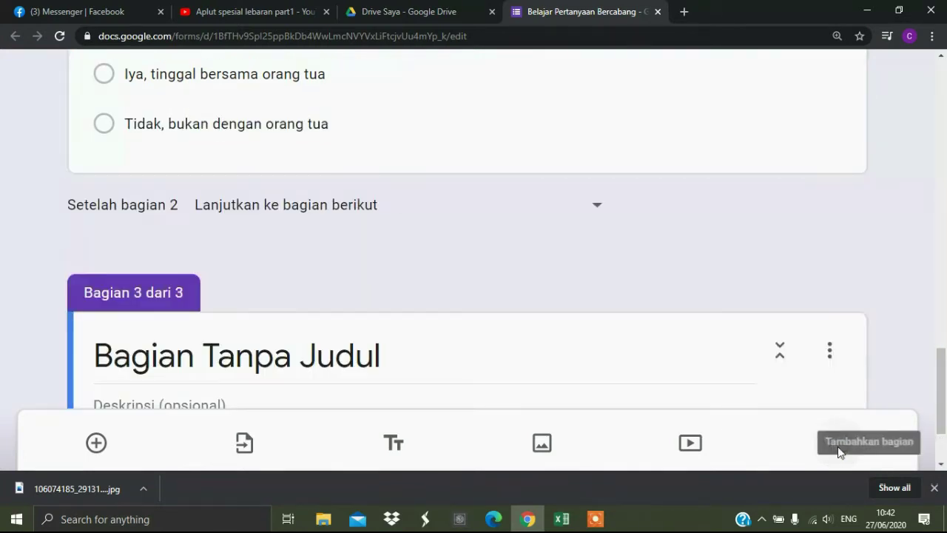
left_click_drag(942, 377, 943, 412)
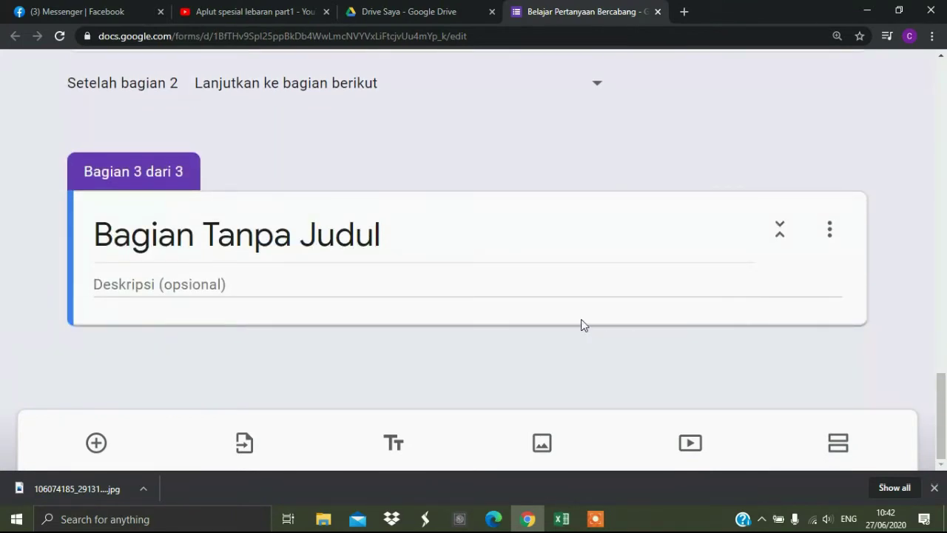
left_click(415, 238)
type("A")
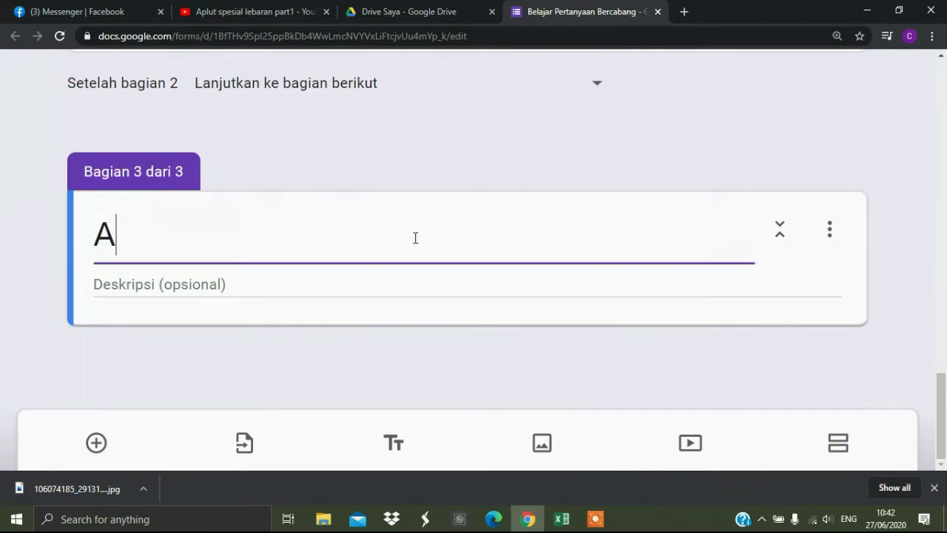
type("lamat ")
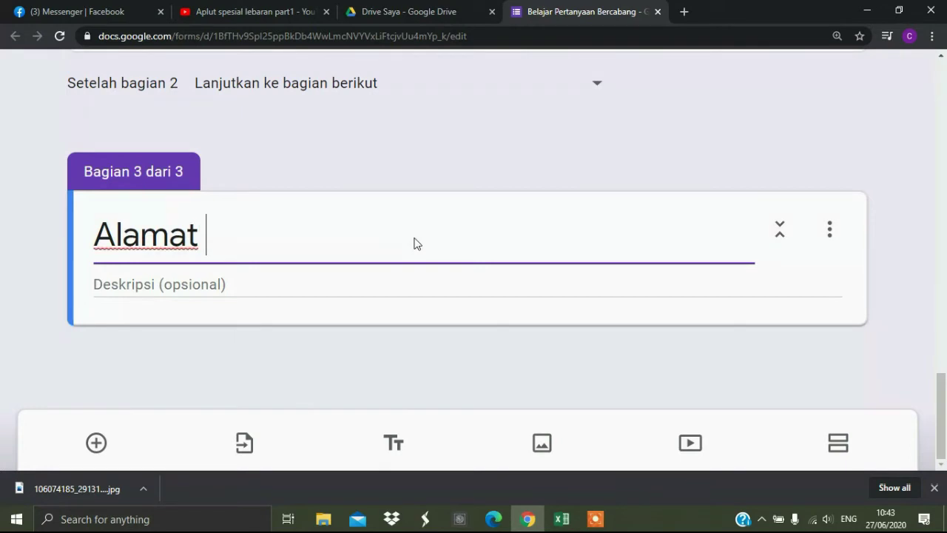
type("Domisili")
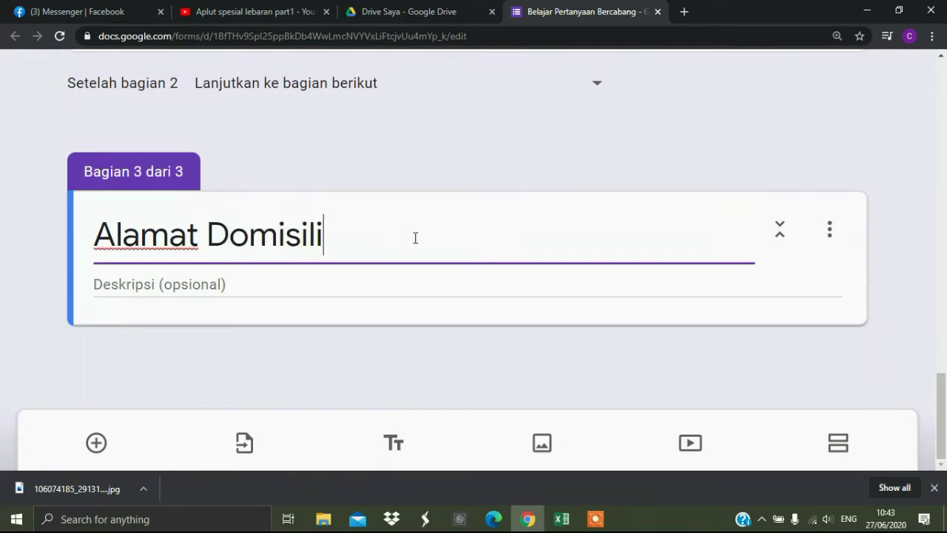
type(" Bersam")
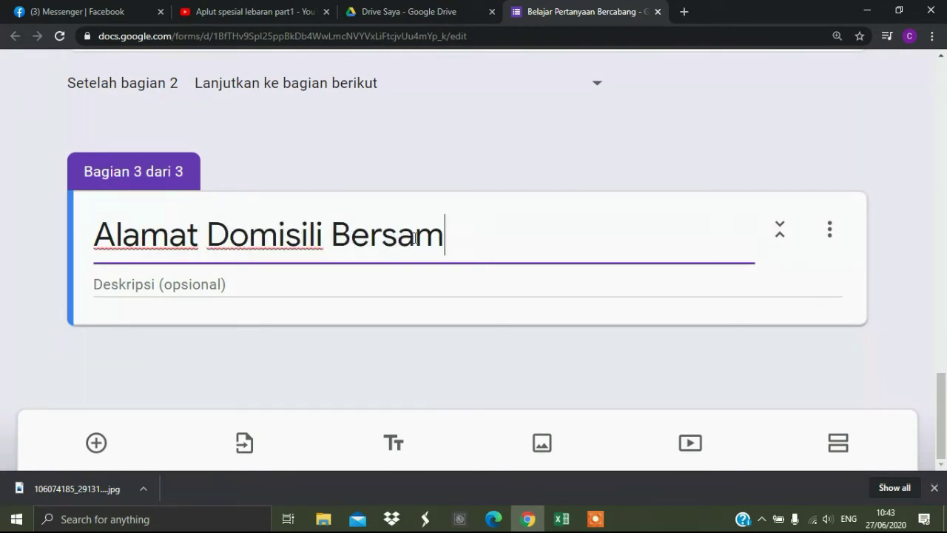
type("a Orang ")
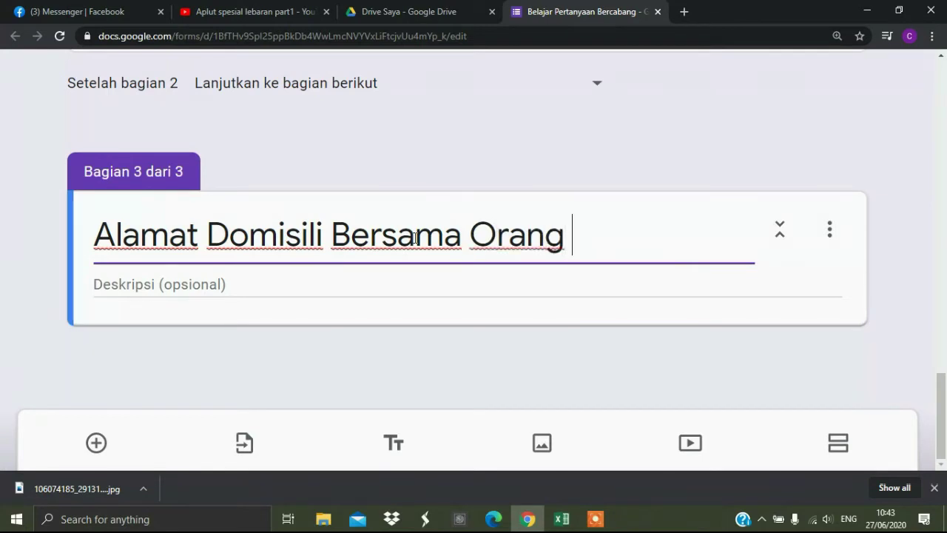
type("Tua")
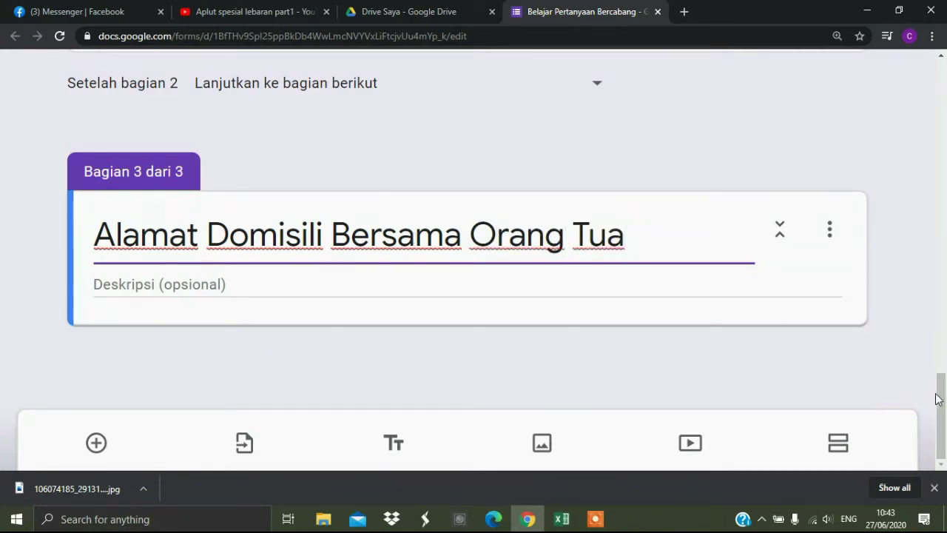
Step: Add a question "Tulislah alamat domisili bersama orang tua" to the Alamat Domisili Bersama Orang Tua section
left_click_drag(937, 399, 941, 361)
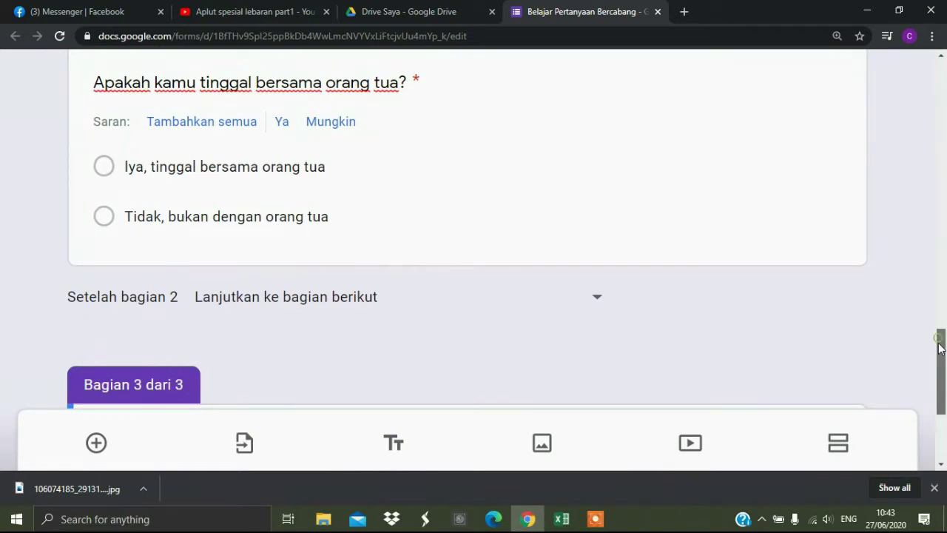
left_click_drag(941, 350, 942, 394)
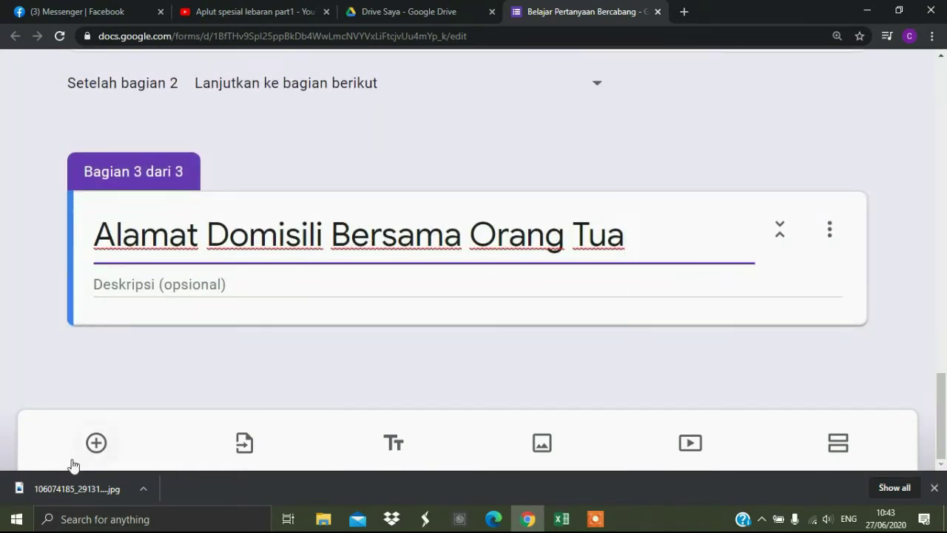
left_click(97, 444)
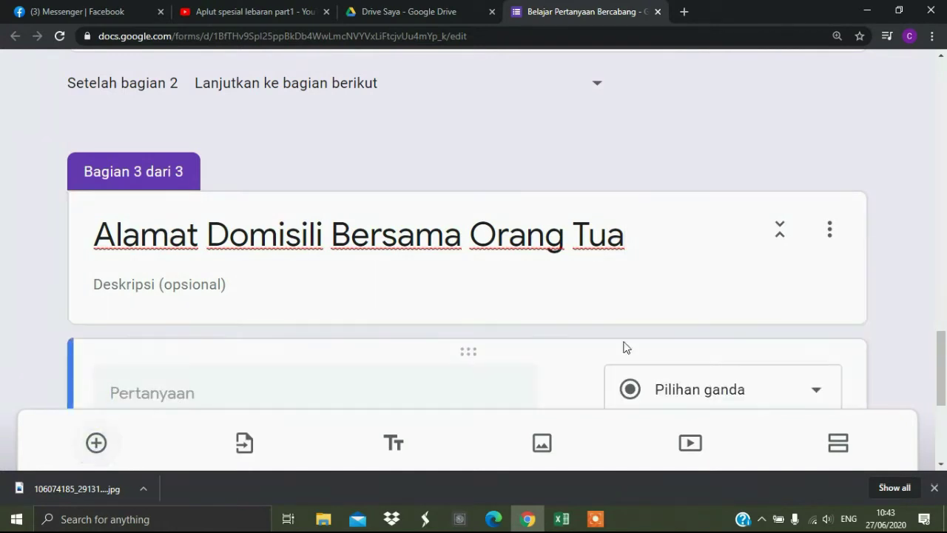
left_click_drag(944, 365, 941, 409)
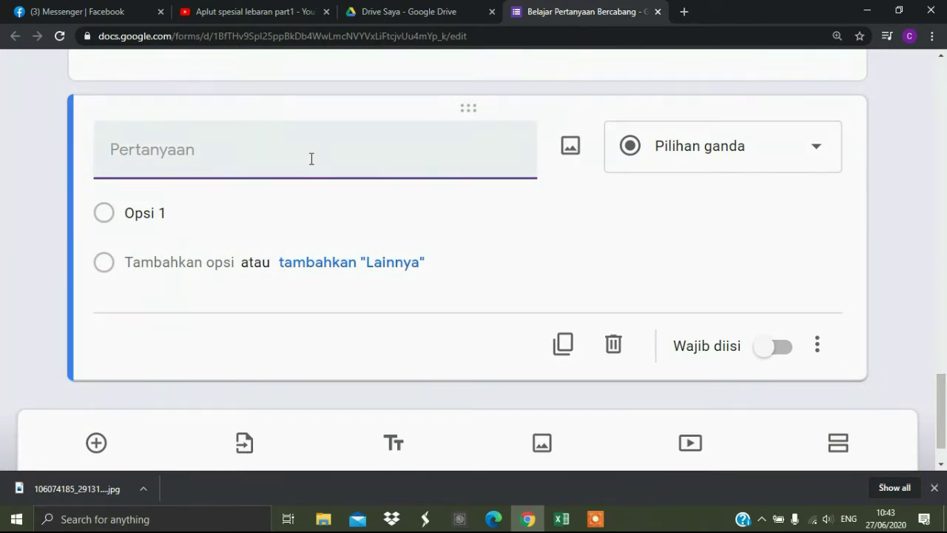
type("Tul")
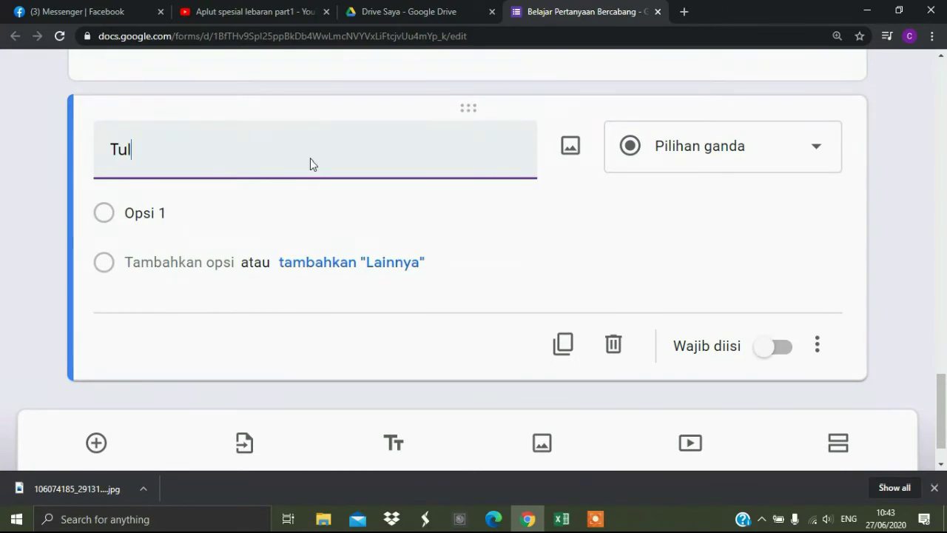
type("islah ala")
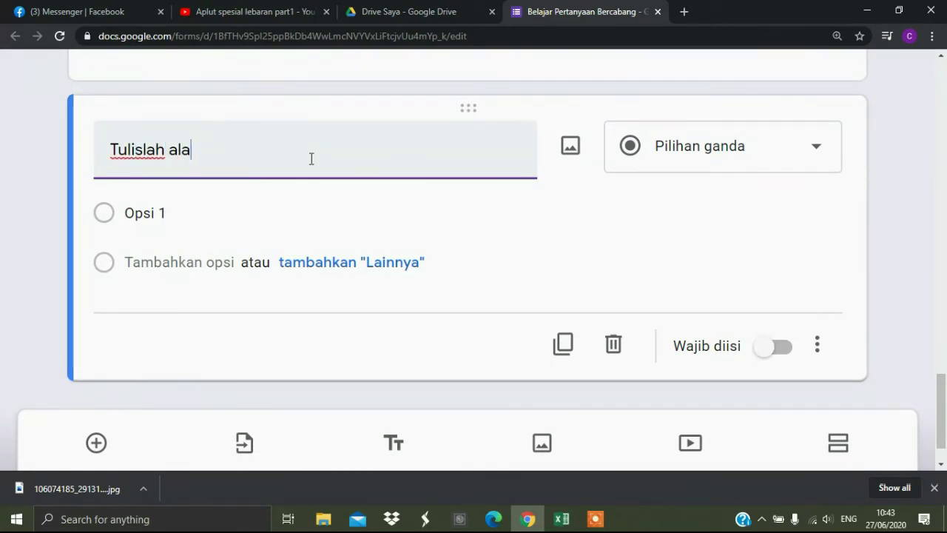
type("mat domis")
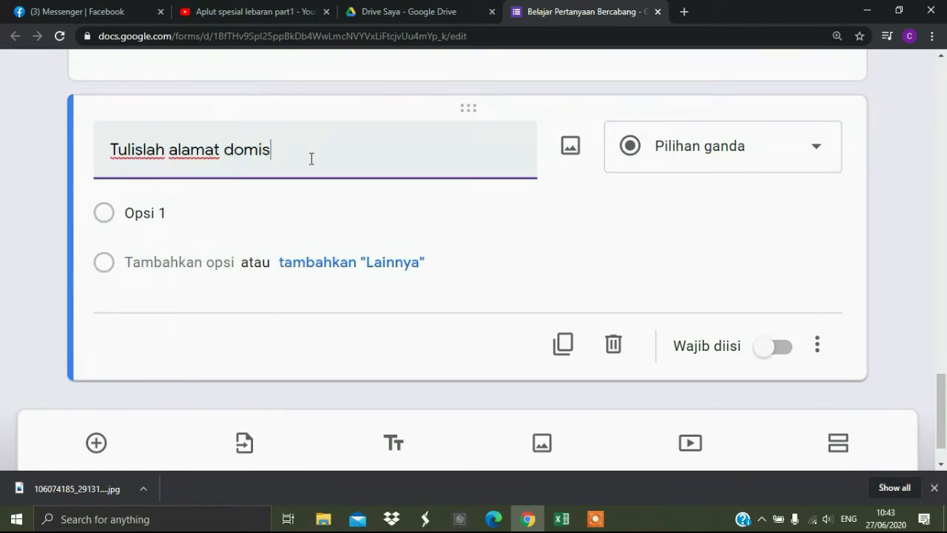
type("ili bersama orang tua")
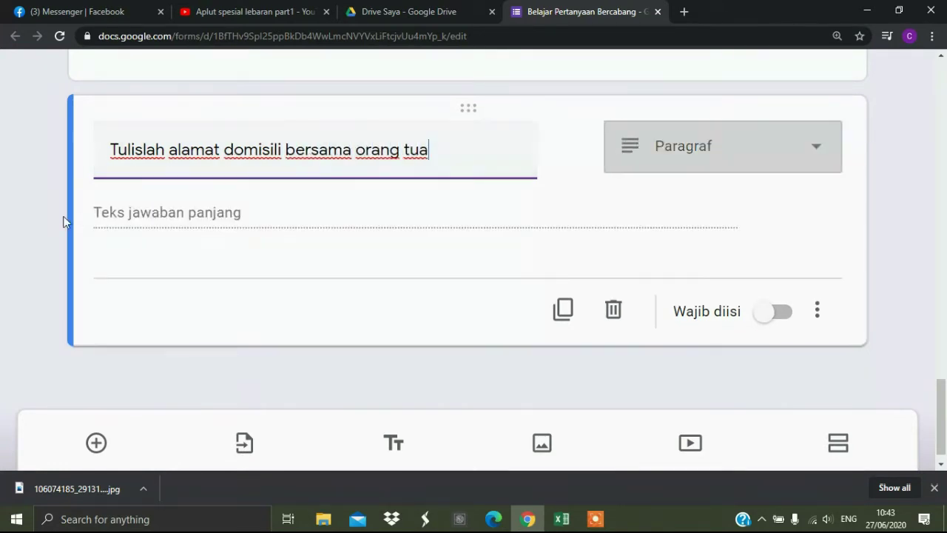
Step: Set the parents' address question to the short-answer type (Jawaban singkat) and make it required
left_click(757, 154)
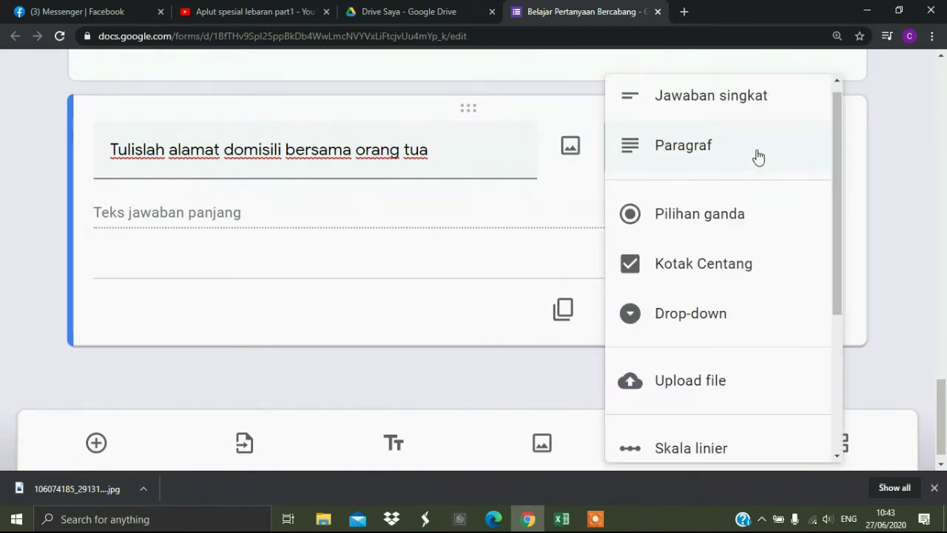
left_click(723, 100)
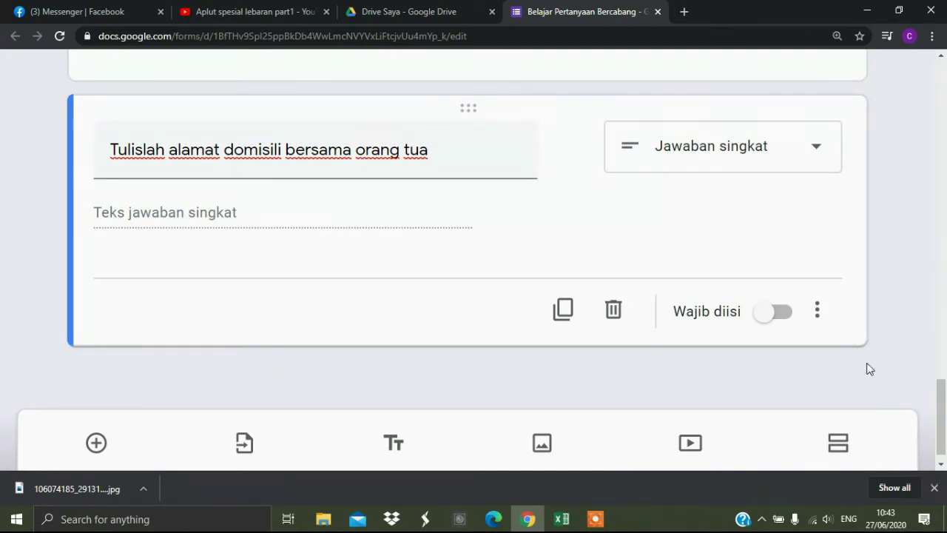
left_click(770, 316)
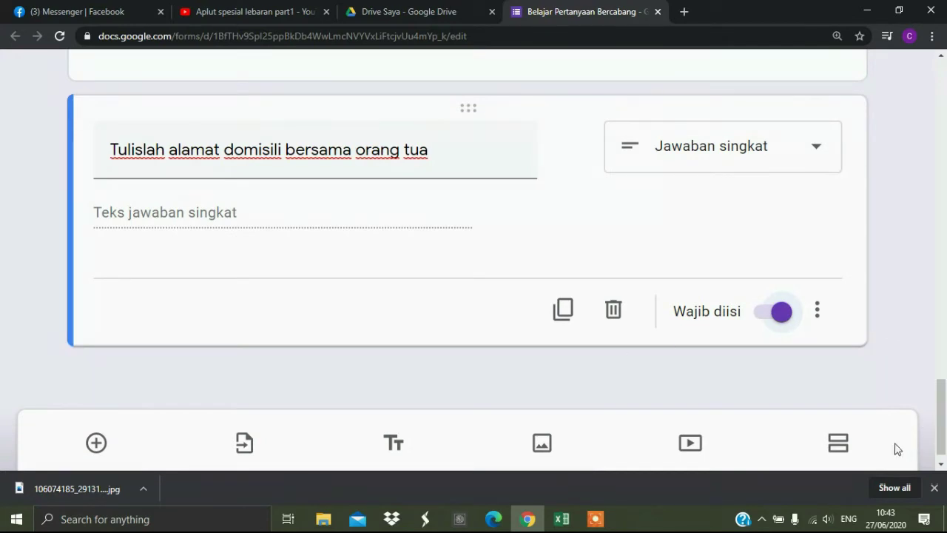
Step: Add a new section after the parents' address question and title it "Tinggal Bersama Saudara Lainnya"
left_click(842, 444)
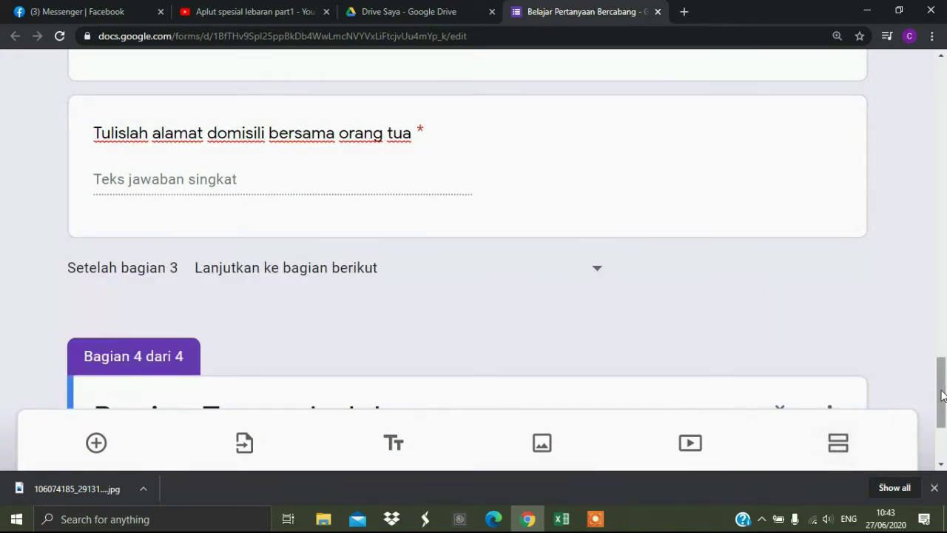
left_click_drag(941, 396, 943, 302)
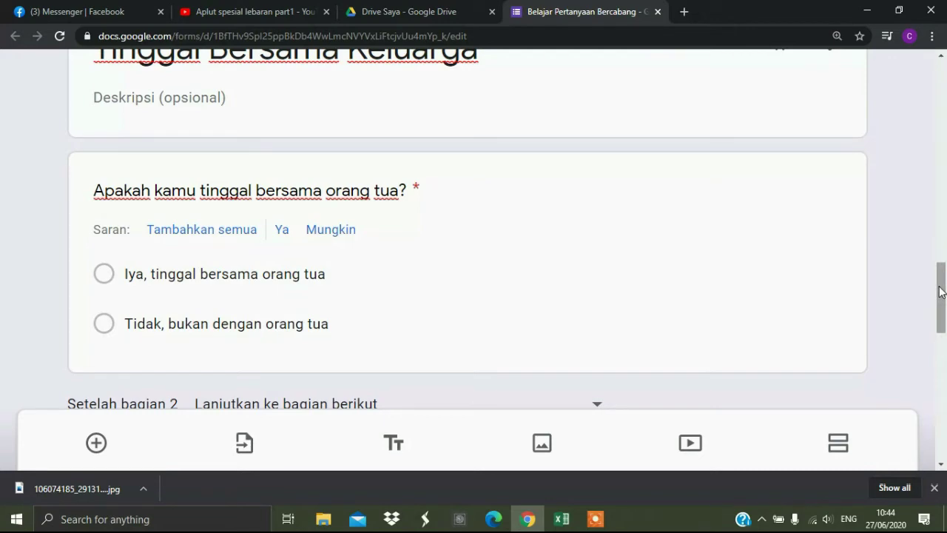
left_click_drag(942, 295, 944, 454)
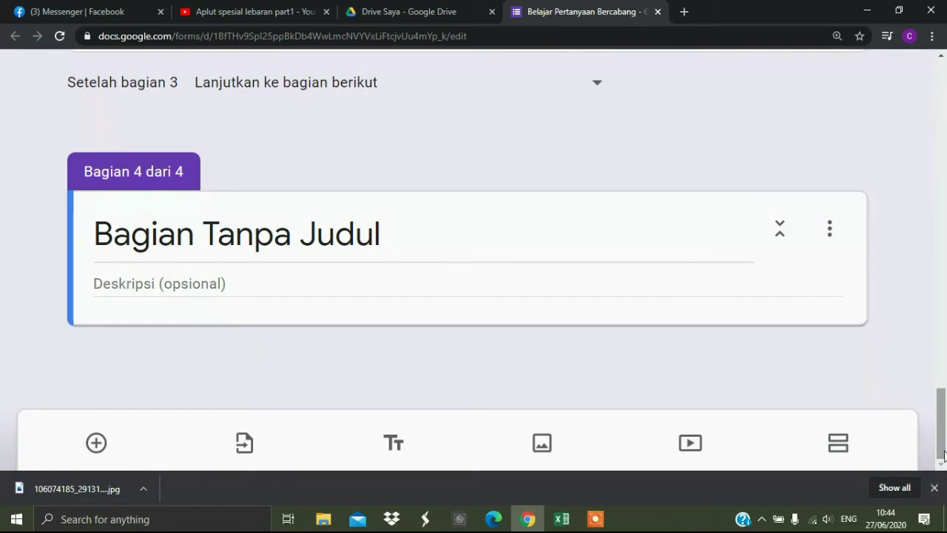
left_click(432, 227)
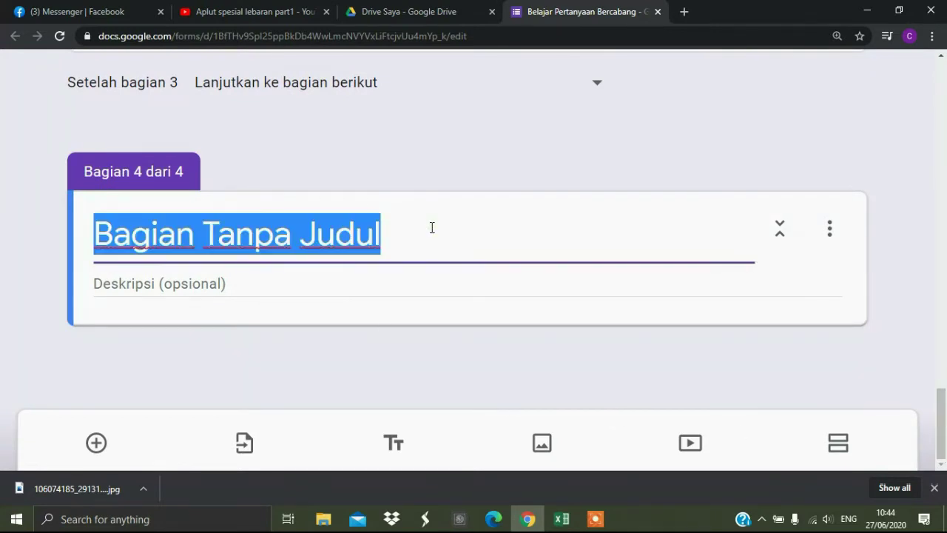
type("Ting")
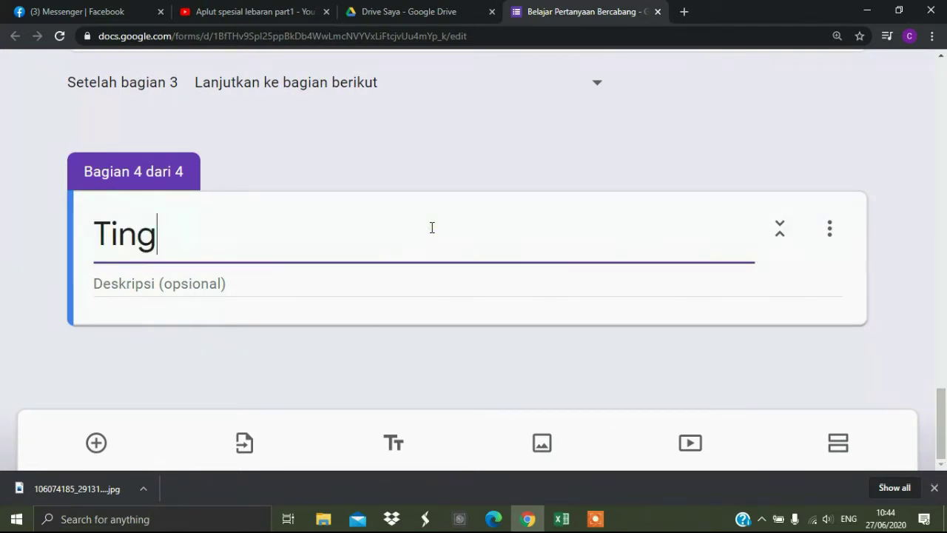
type("gal Be")
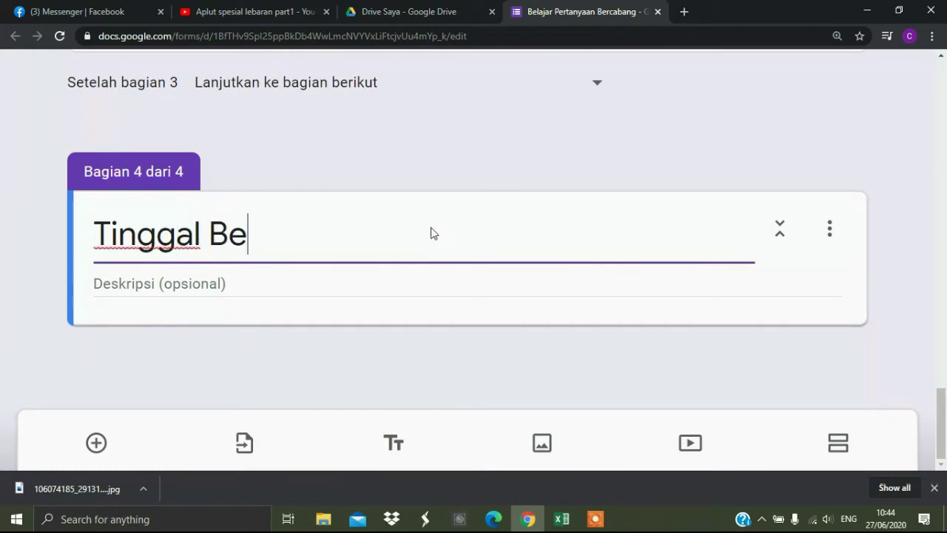
type("rsama Sau")
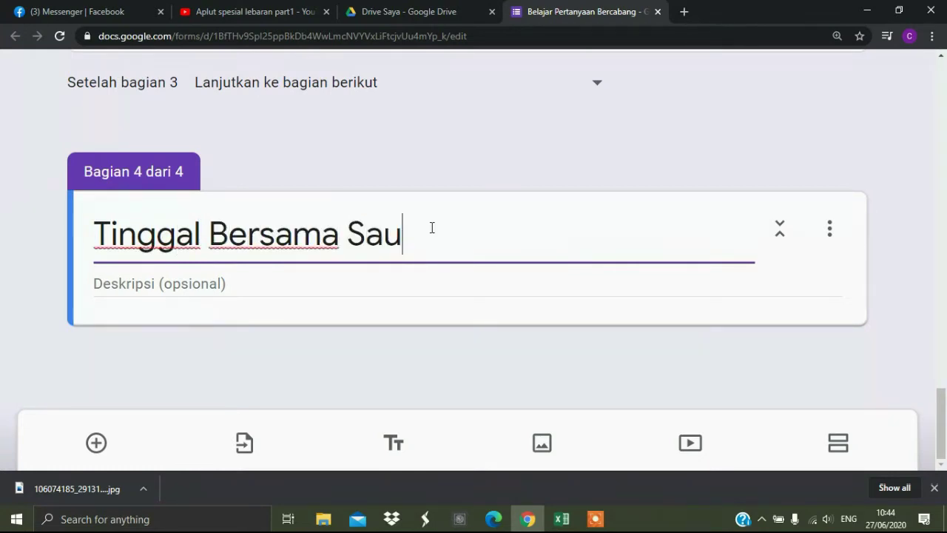
type("dara L")
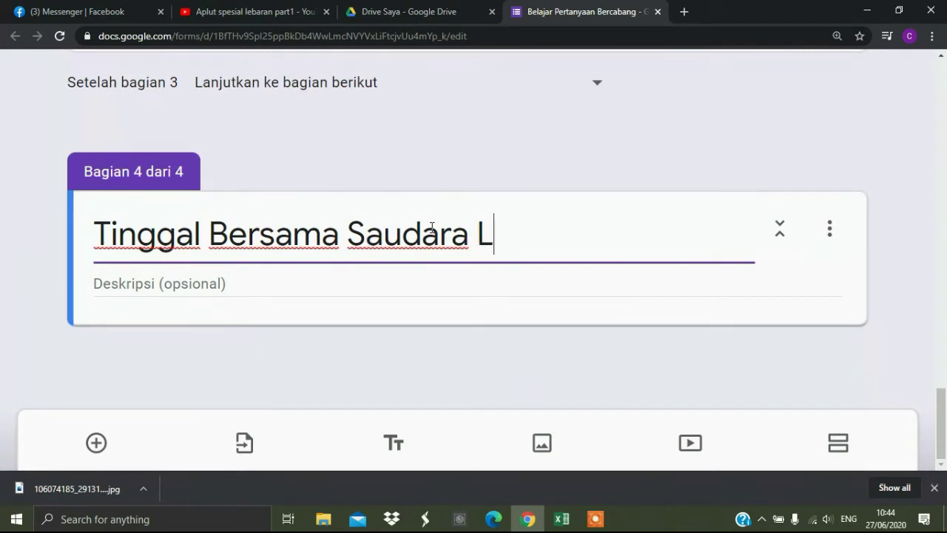
type("ainnya")
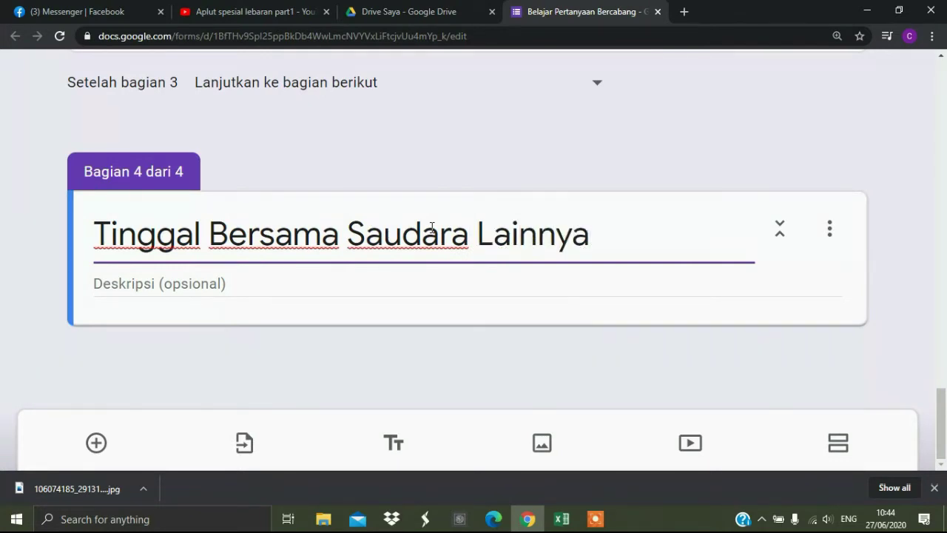
Step: Add a question "Tinggal bersama siapa?" to the Tinggal Bersama Saudara Lainnya section
left_click(94, 444)
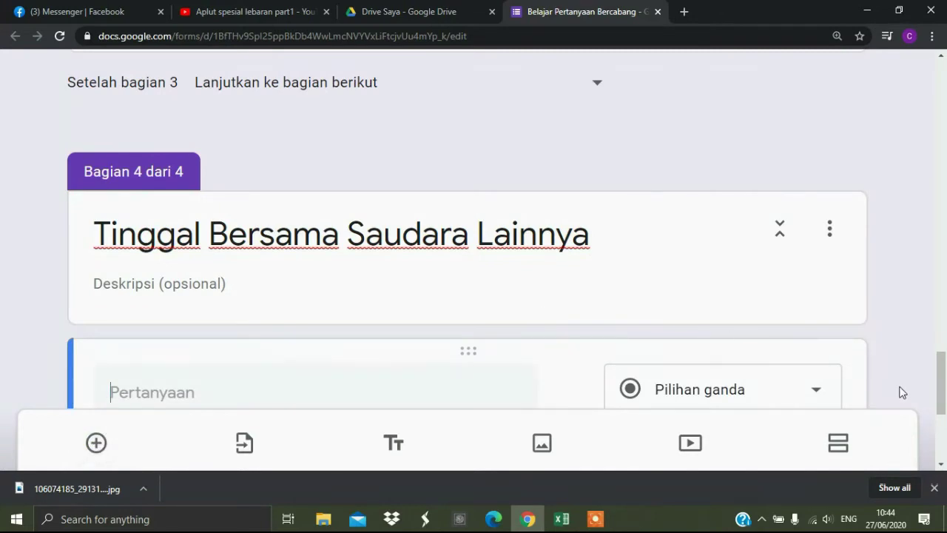
left_click_drag(940, 380, 945, 409)
type("T")
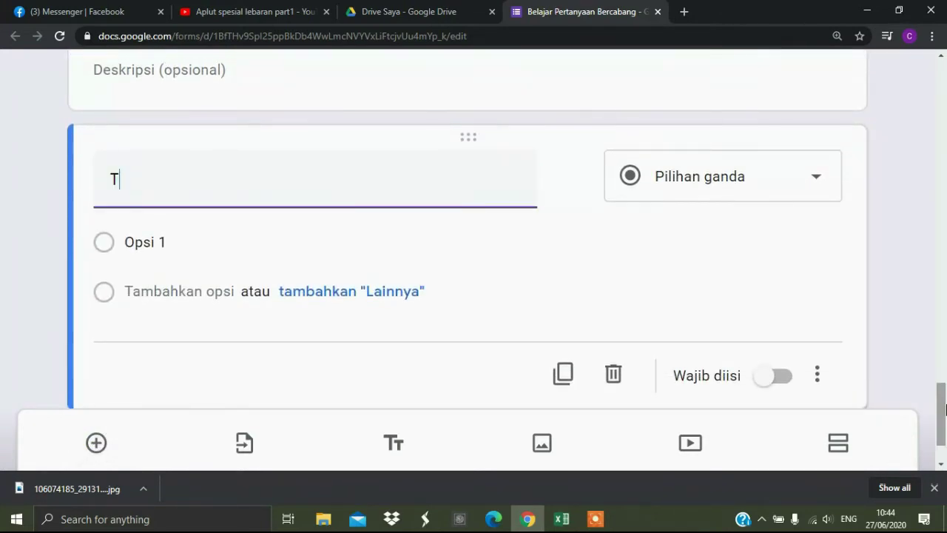
type("inggal ")
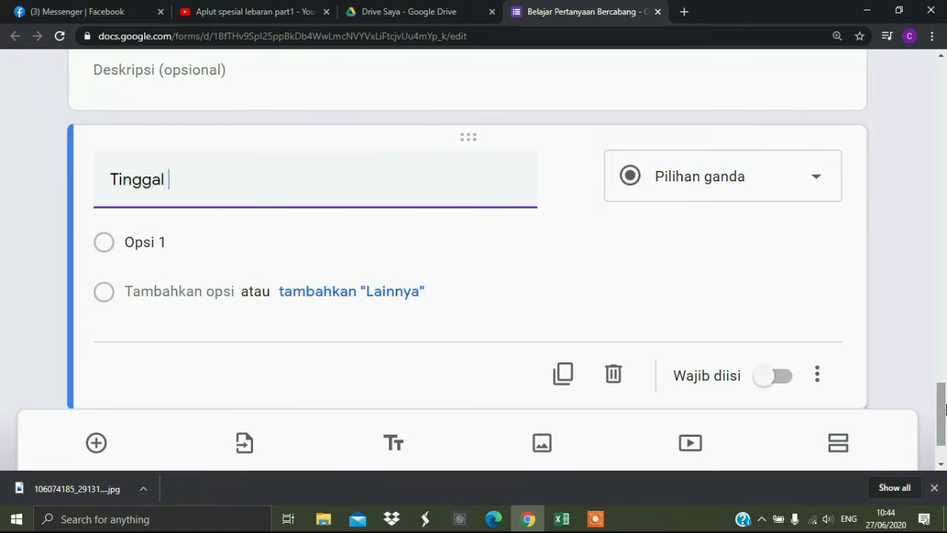
type("bersama ")
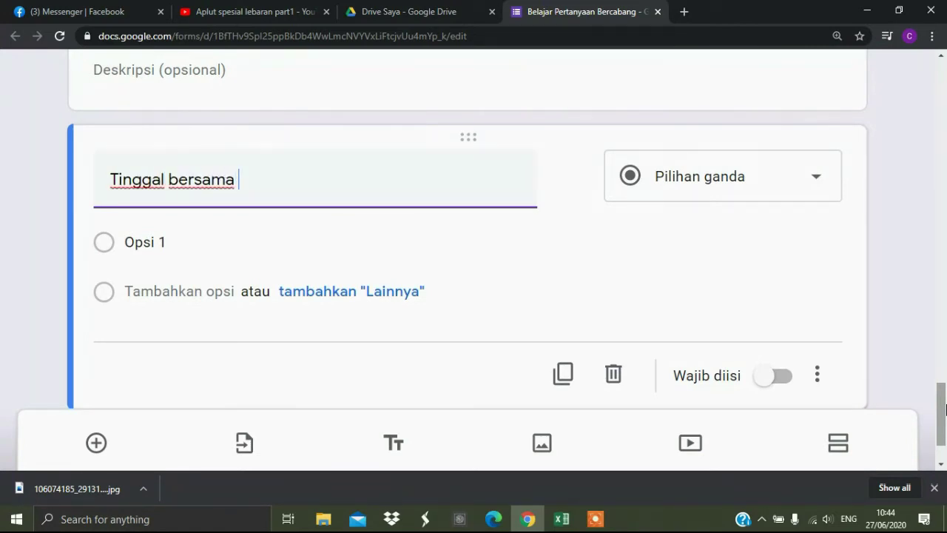
type("siapa?")
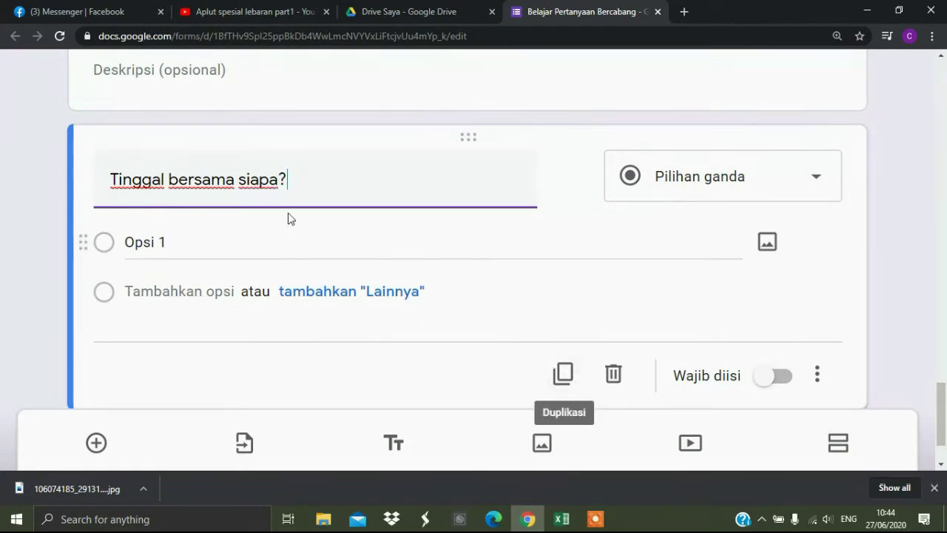
Step: Enter "Pakde", "Paklik" and "Simbah" as the first three answer options of the "Tinggal bersama siapa?" question
left_click(240, 249)
type("Pa")
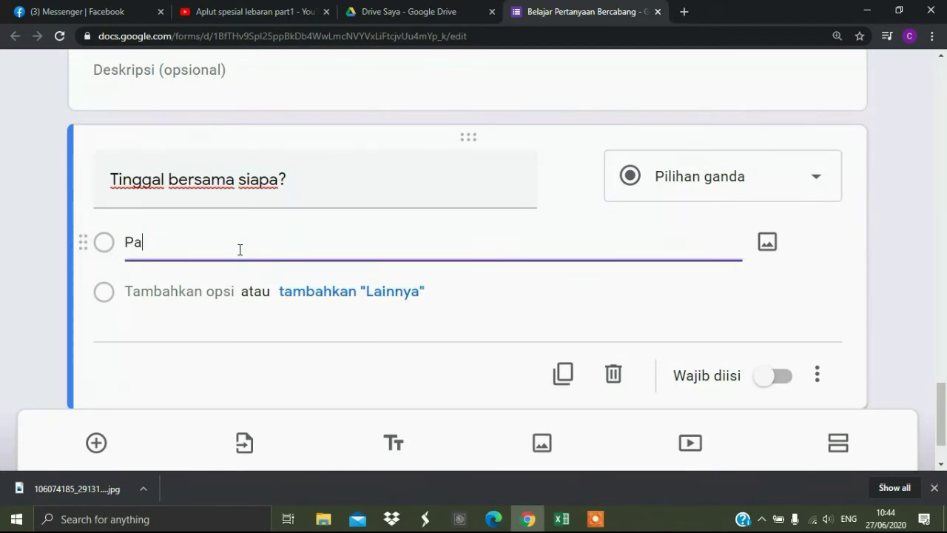
type("kde")
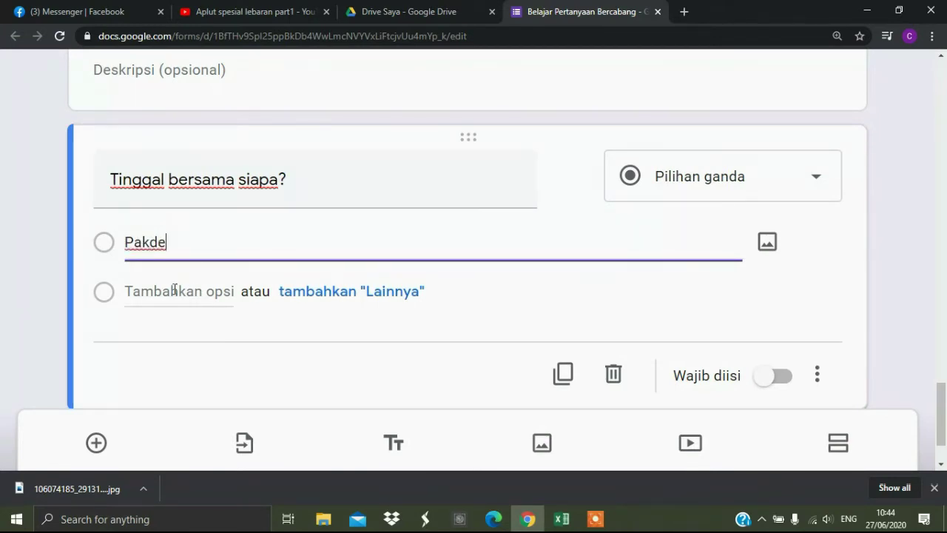
left_click(173, 291)
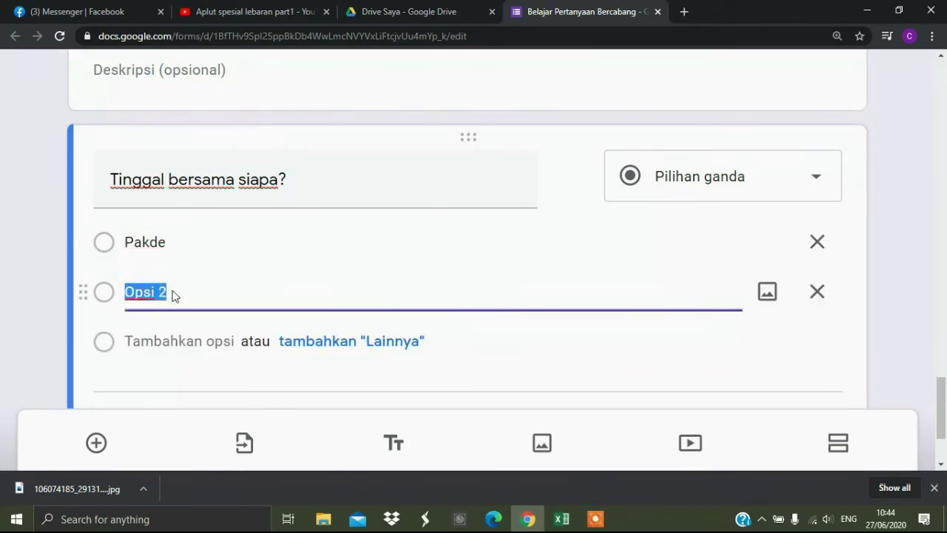
type("Paklik")
left_click(148, 341)
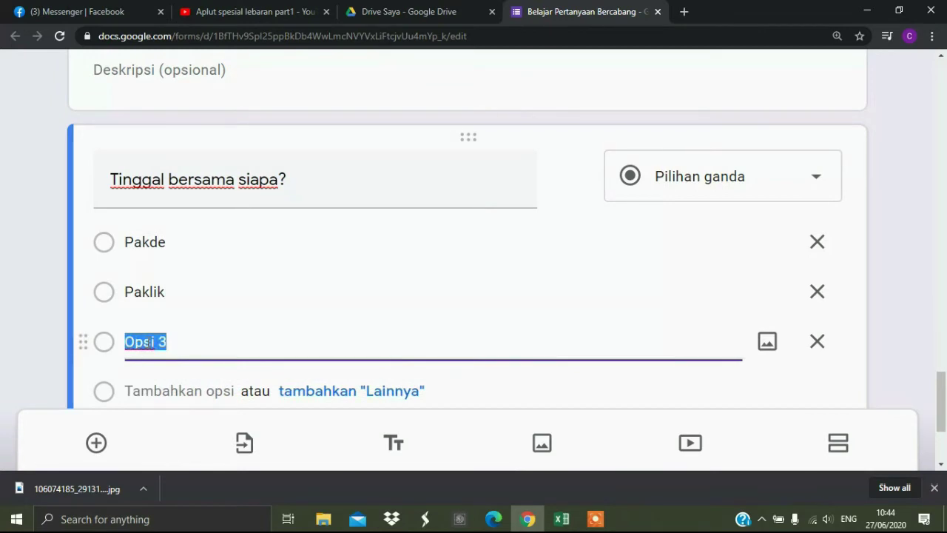
type("Simbah")
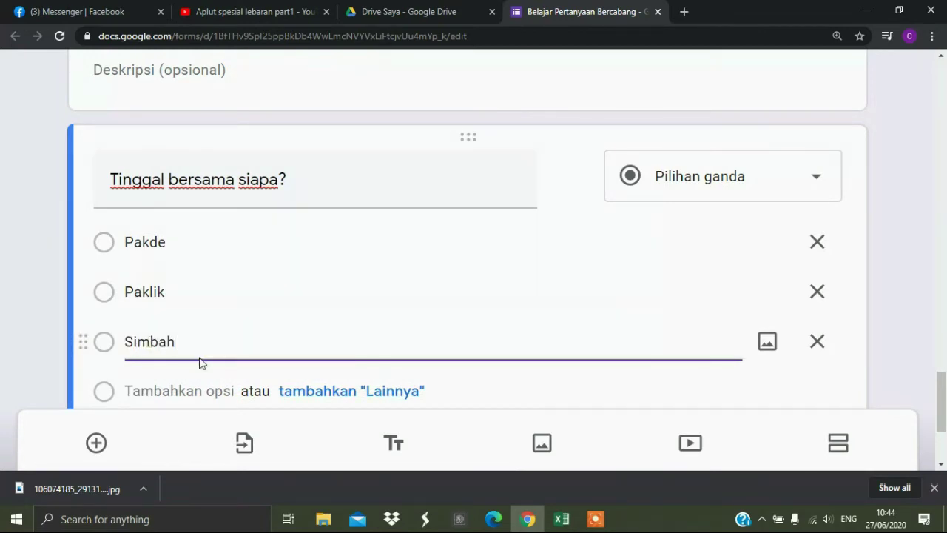
Step: Add the options "Saudara lainnya" and "Kos / Ngontrak" to the "Tinggal bersama siapa?" question and make it required
left_click(159, 393)
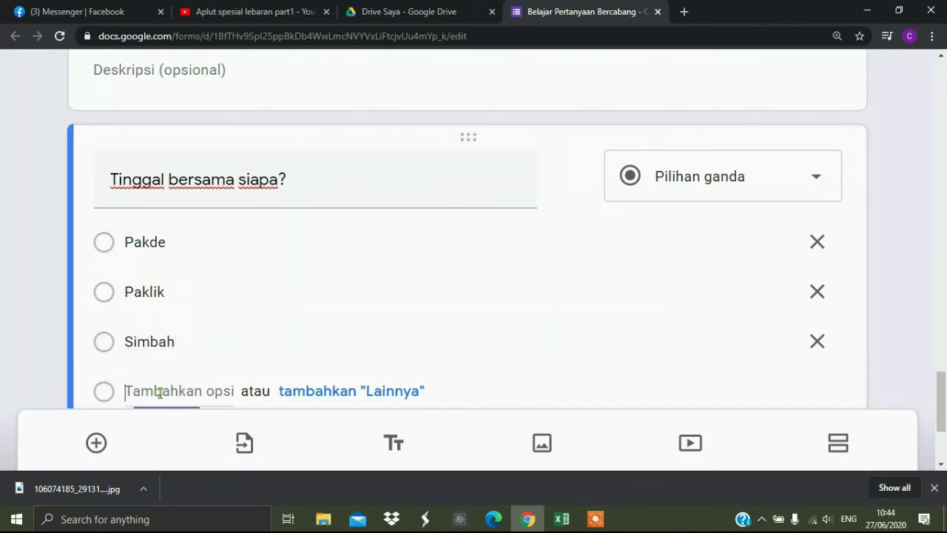
type("Saud")
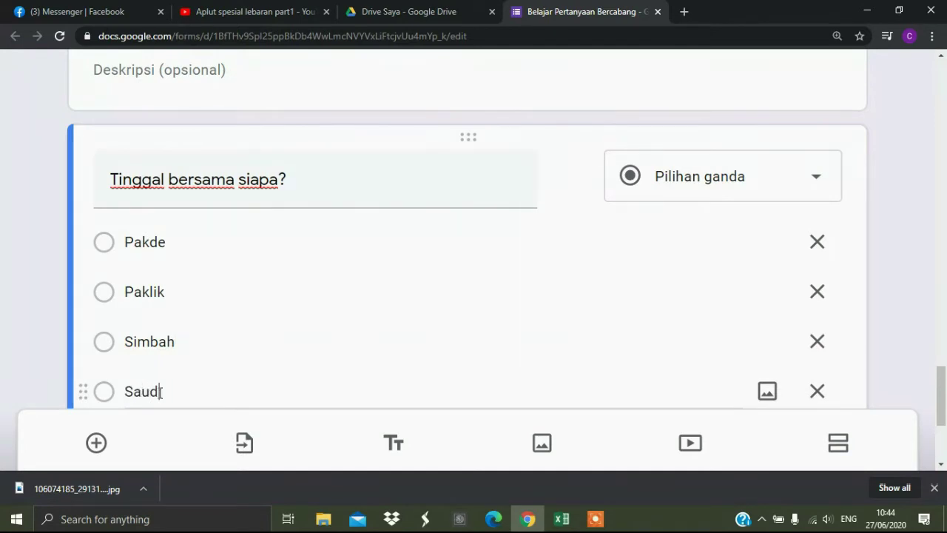
type("ara ")
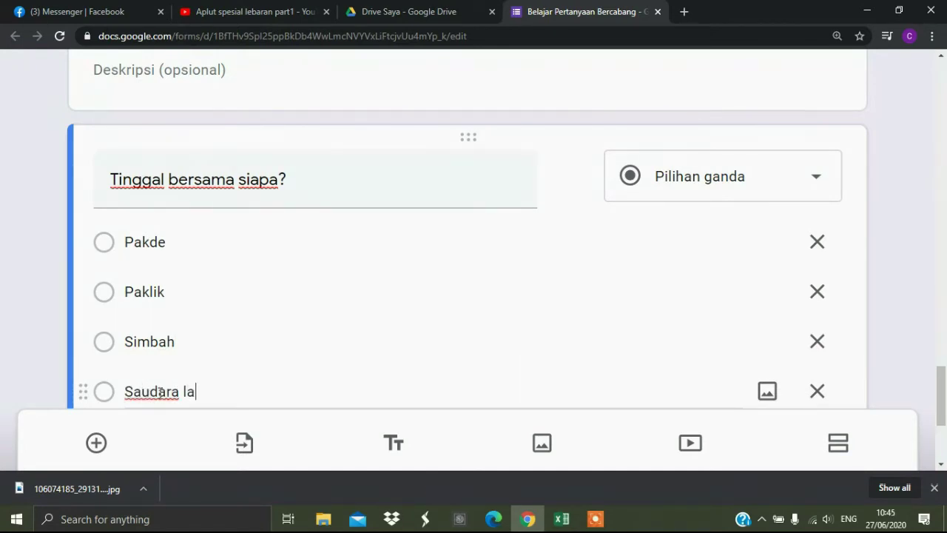
type("lainnya")
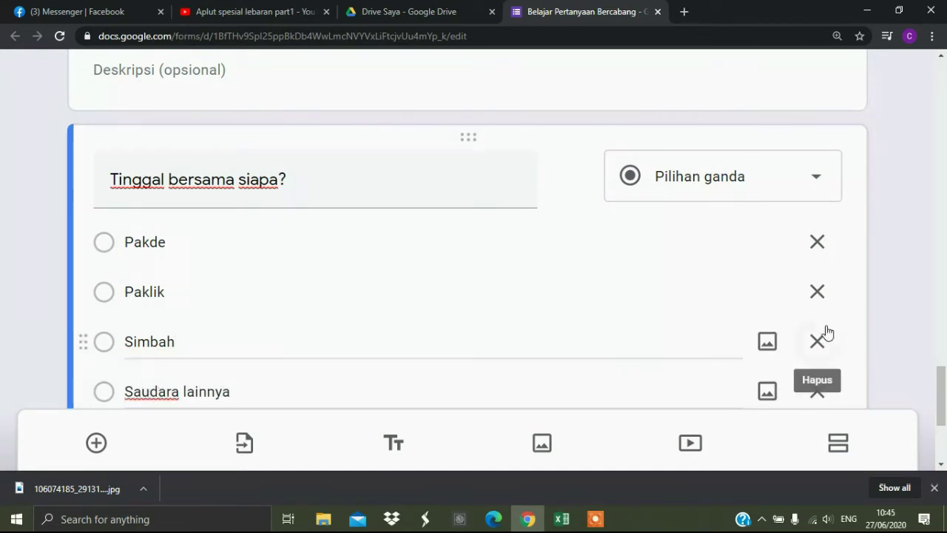
left_click_drag(938, 394, 938, 418)
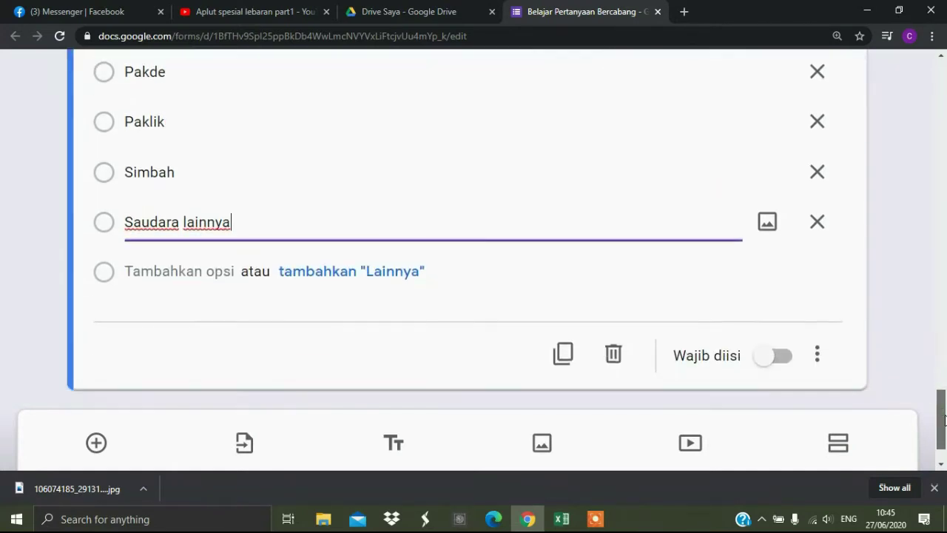
left_click(163, 271)
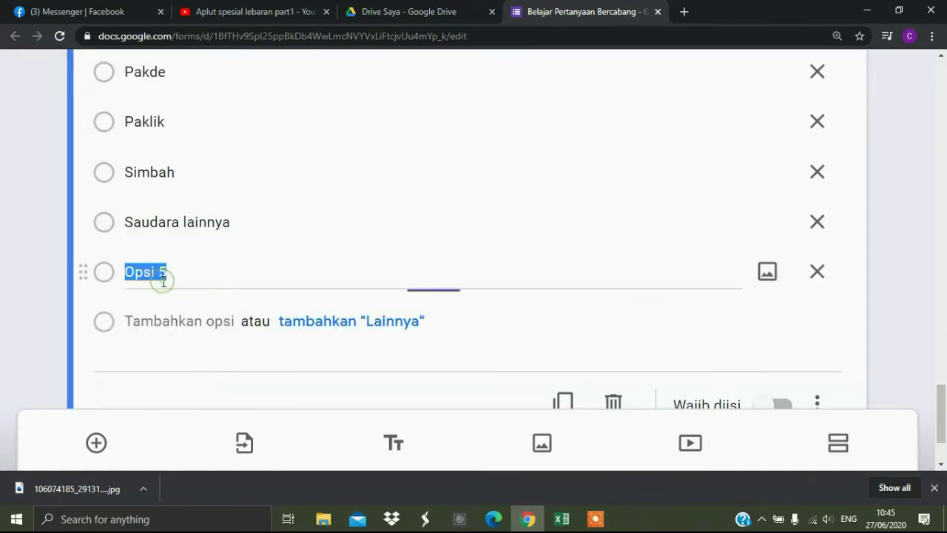
type("Kos")
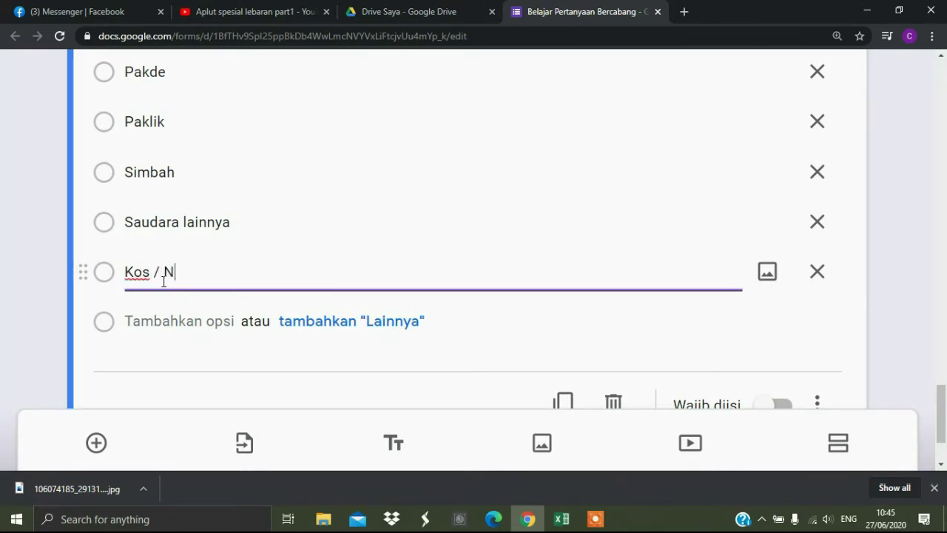
type(" / Ngontrak")
left_click_drag(941, 404, 941, 426)
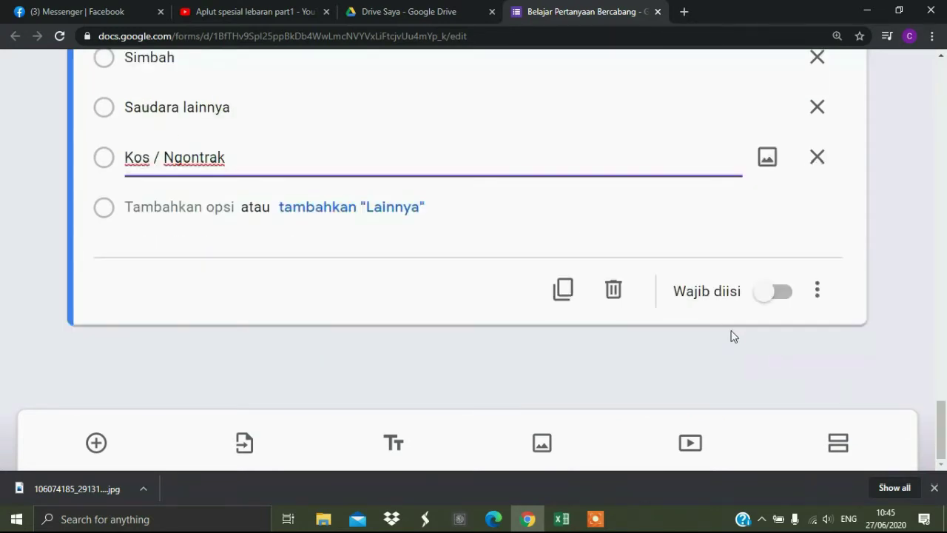
left_click(769, 296)
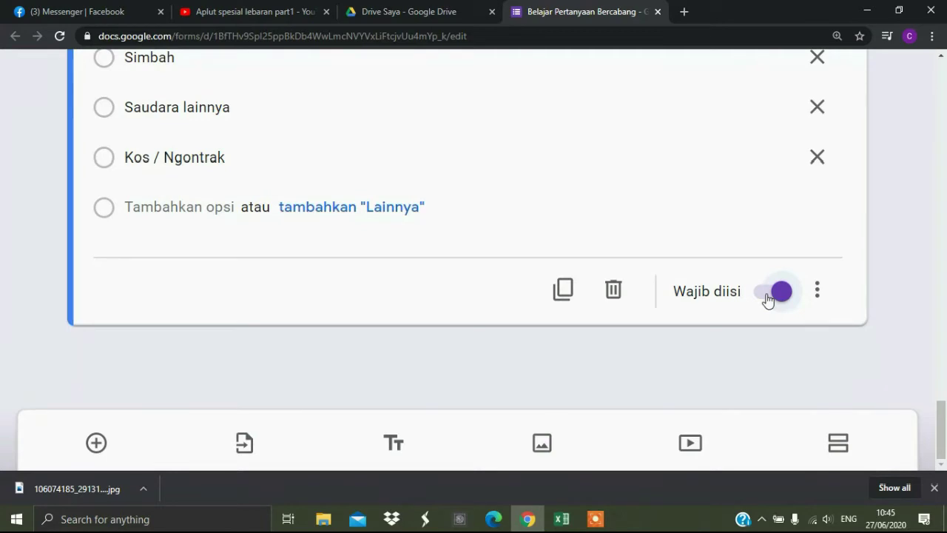
Step: Add a new section after the "Tinggal bersama siapa?" question and title it "Alamat Saudara / Kos / Kontrakan"
left_click(839, 442)
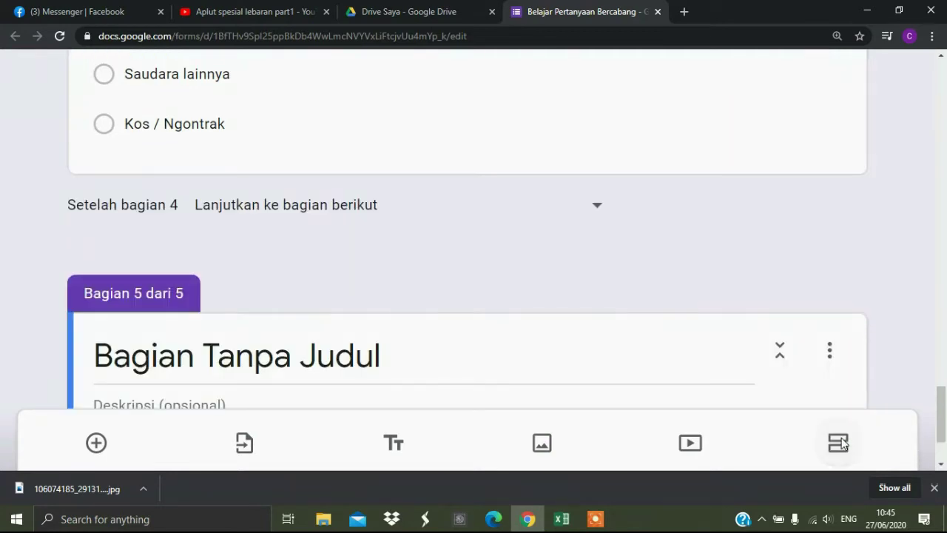
left_click_drag(944, 412, 943, 428)
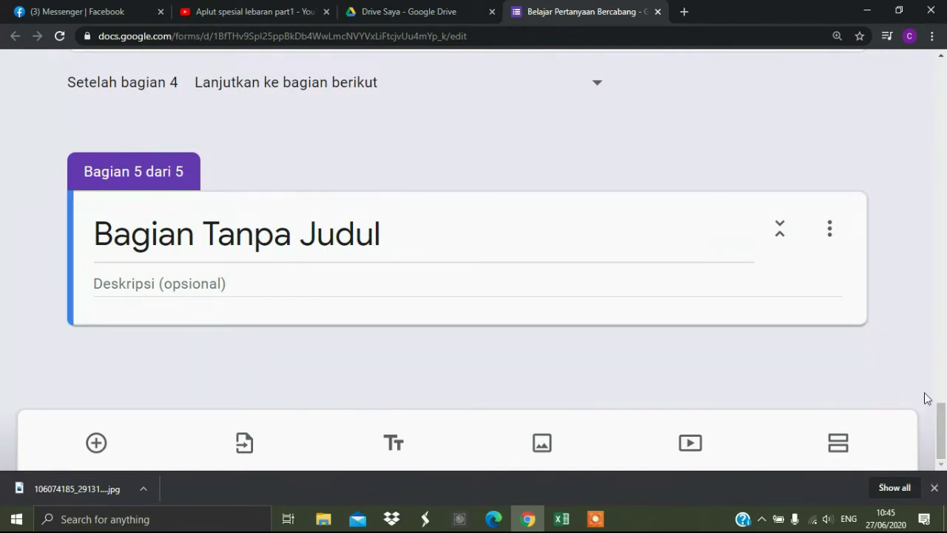
left_click_drag(941, 418, 941, 376)
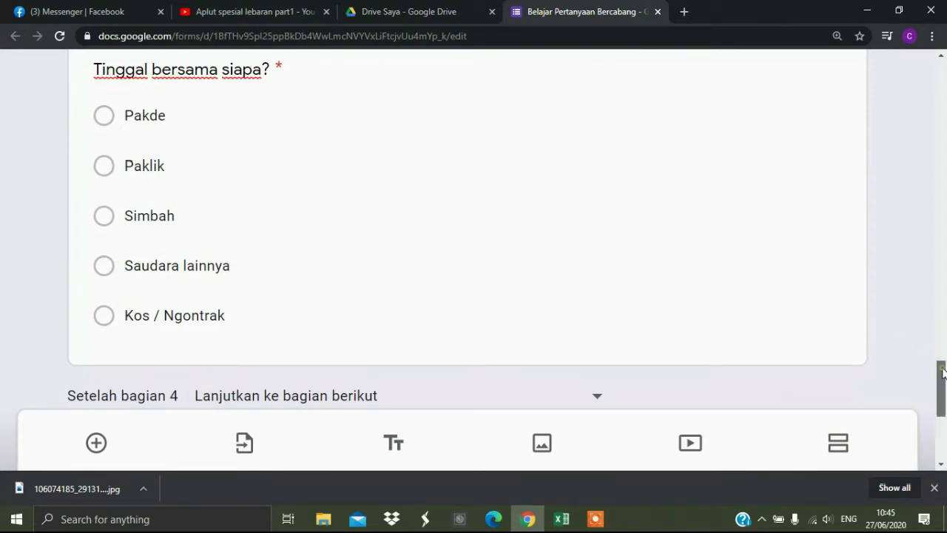
left_click_drag(941, 378, 944, 420)
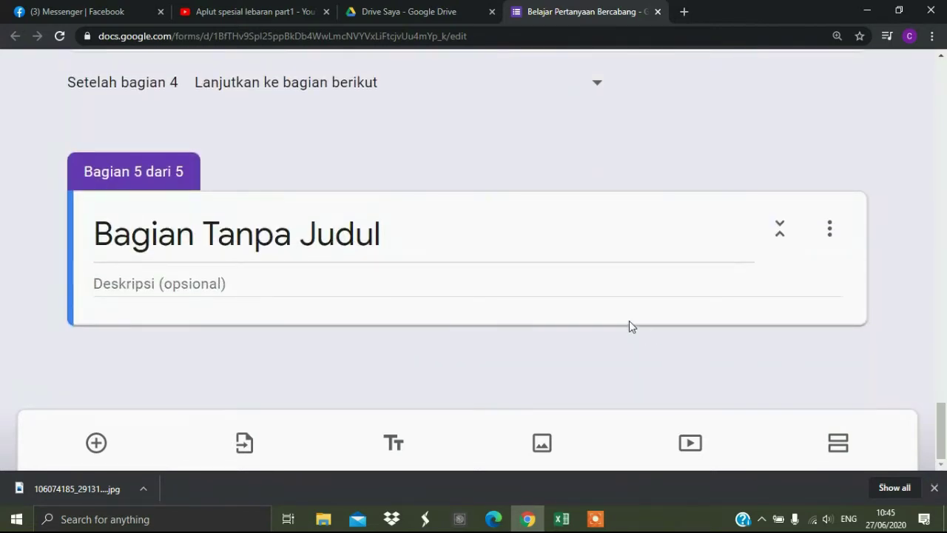
left_click(434, 235)
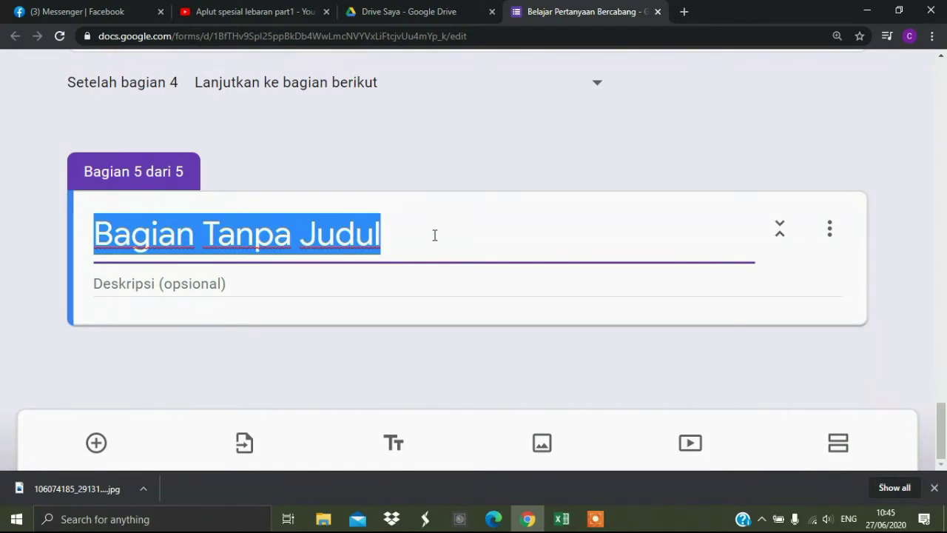
type("Alamat ")
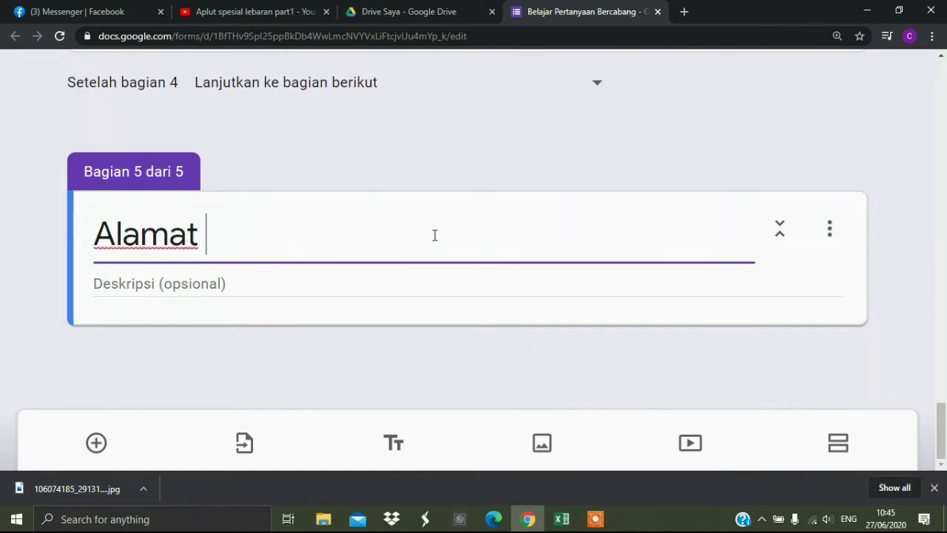
type("Saudara")
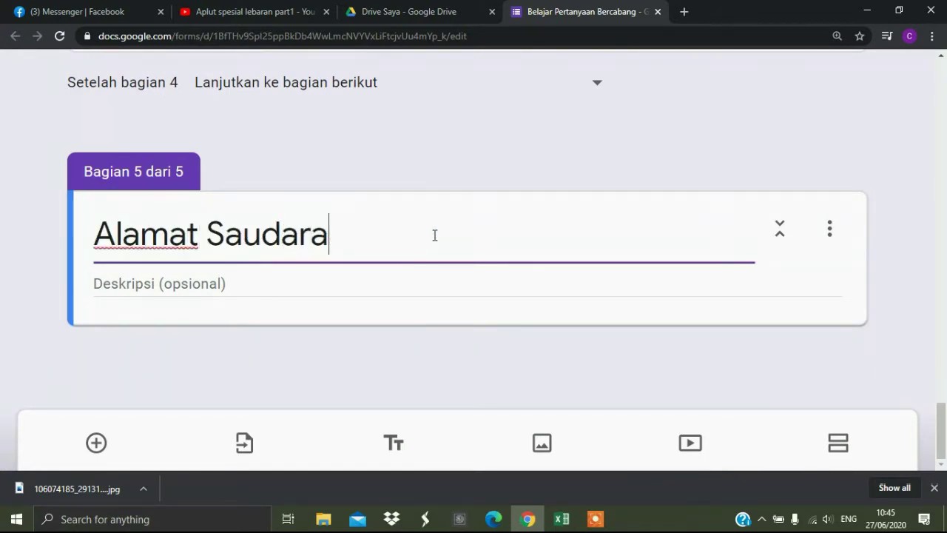
type(" / K")
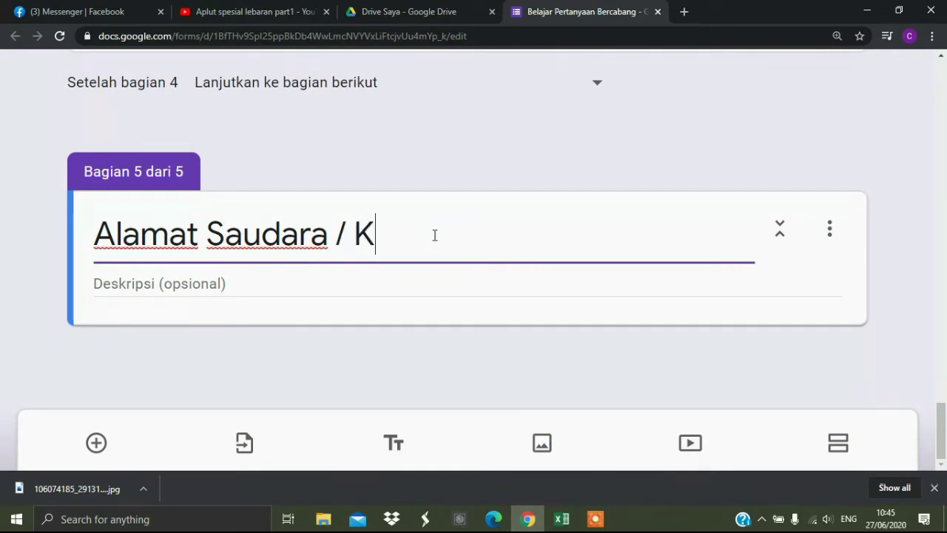
type("os / ")
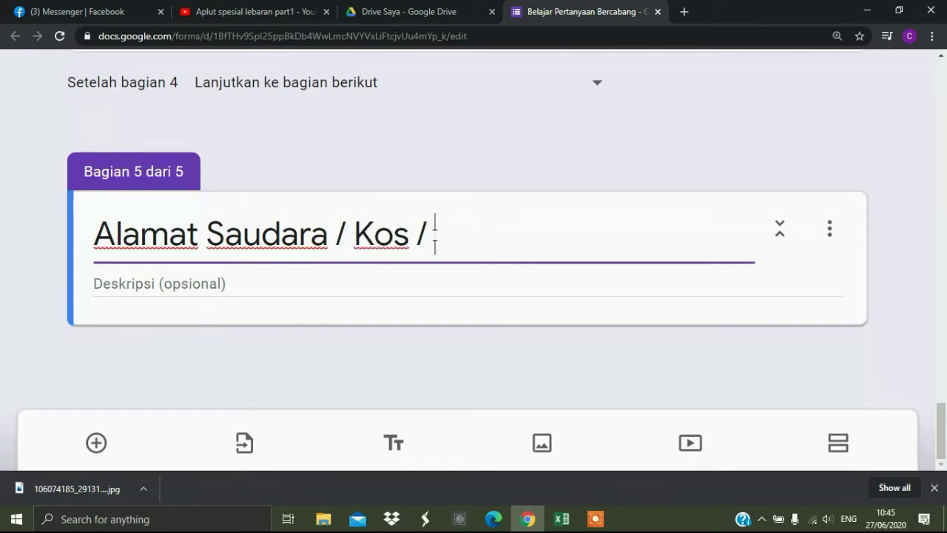
type("Kontr")
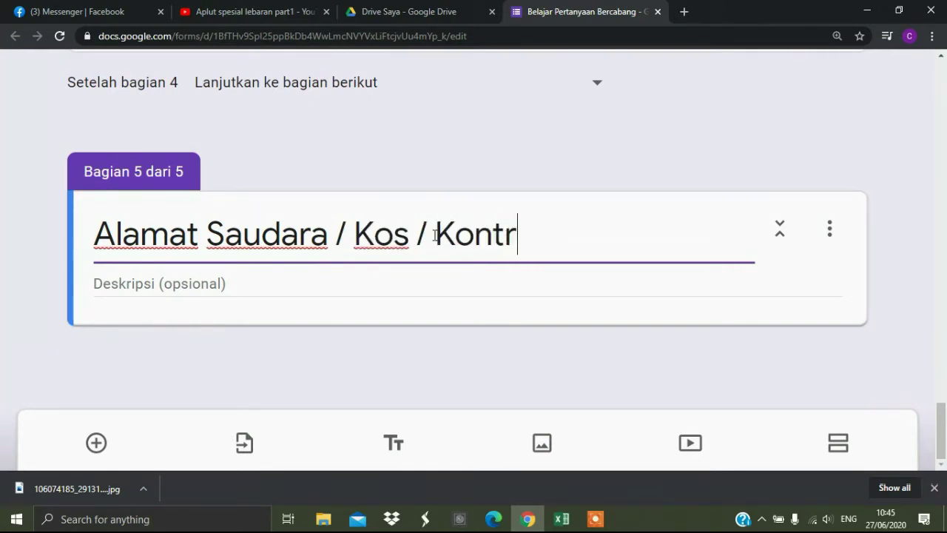
type("akan")
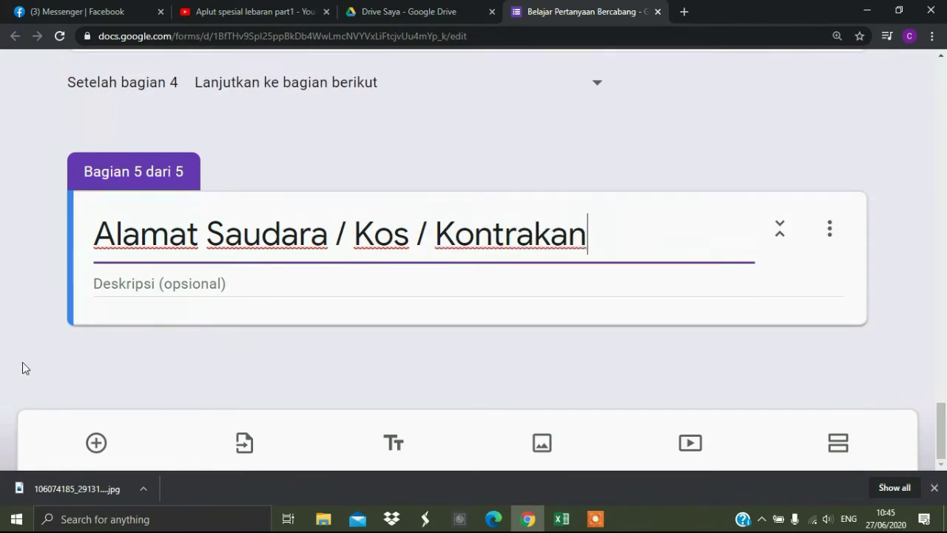
Step: Add a question "Tulislah alamat domisili bersama saudara / kos / kontrakan" to the Alamat Saudara / Kos / Kontrakan section
left_click(89, 444)
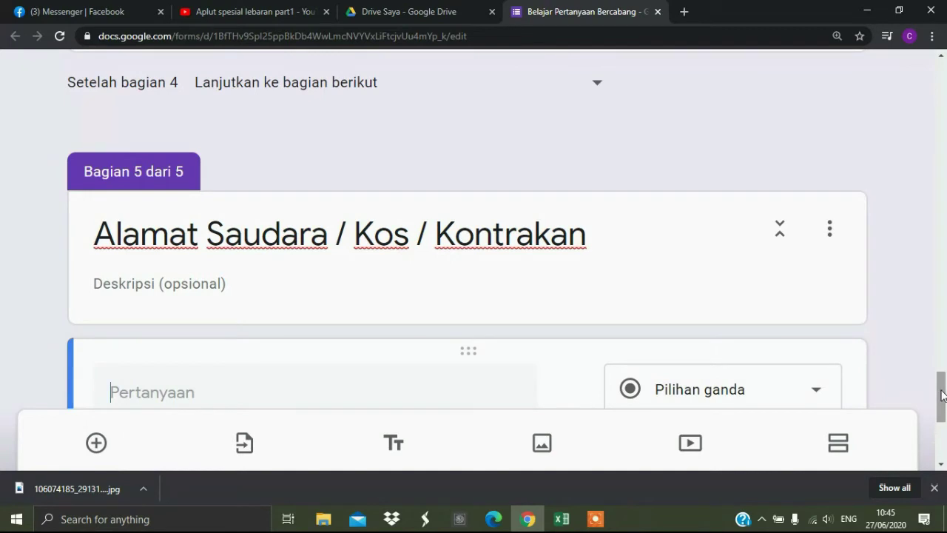
left_click_drag(939, 396, 944, 422)
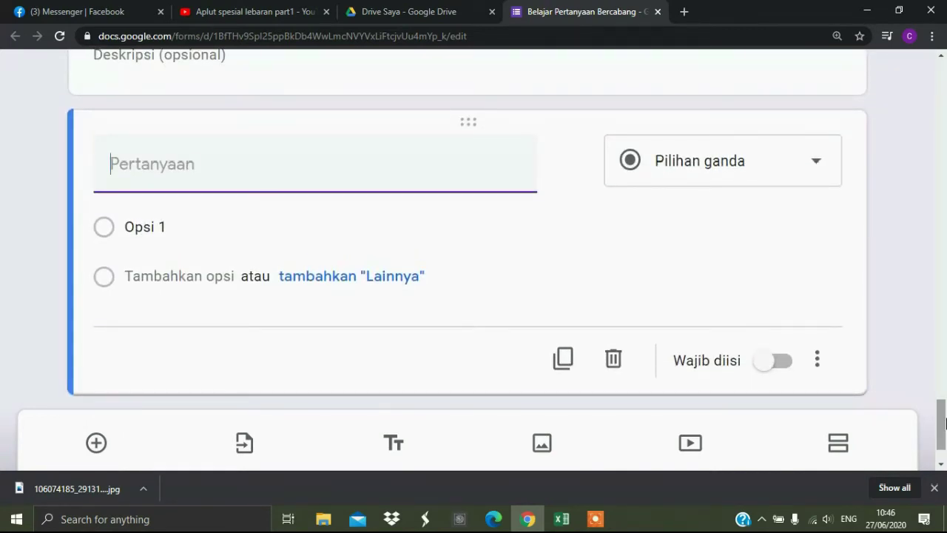
type("Tu")
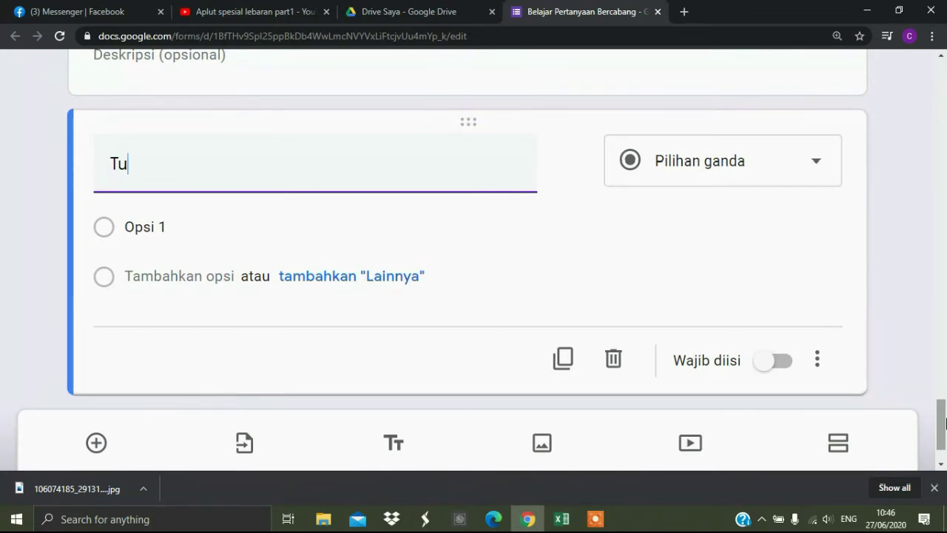
type("lislah alama")
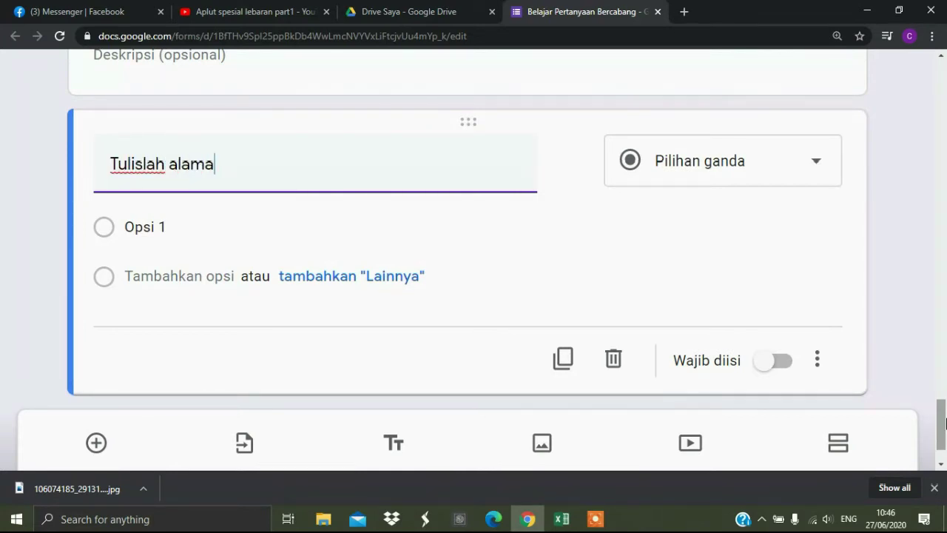
type("t domisi")
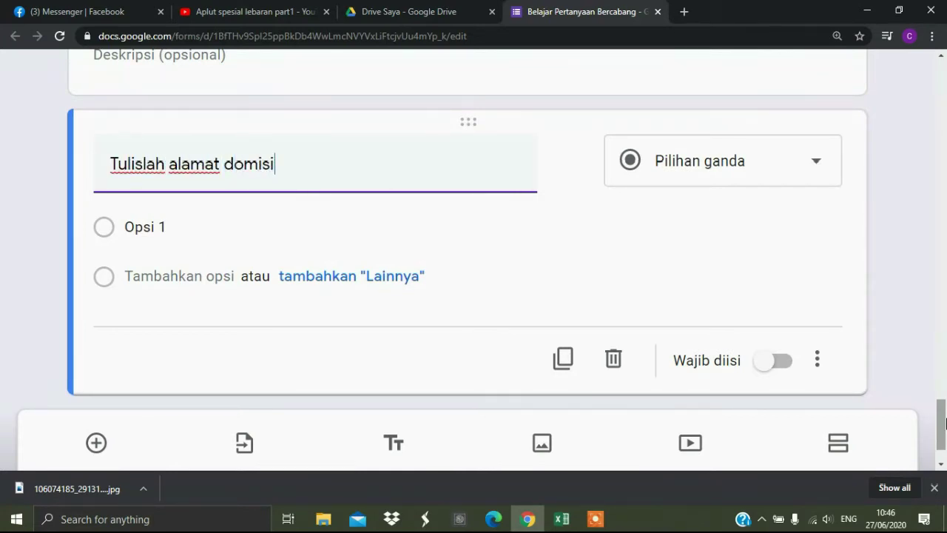
type("li")
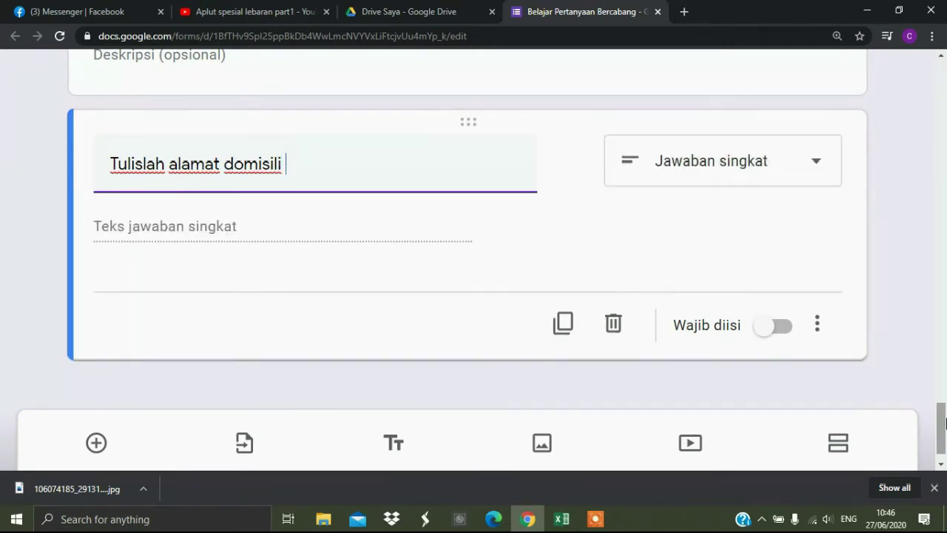
type(" bersama saudara")
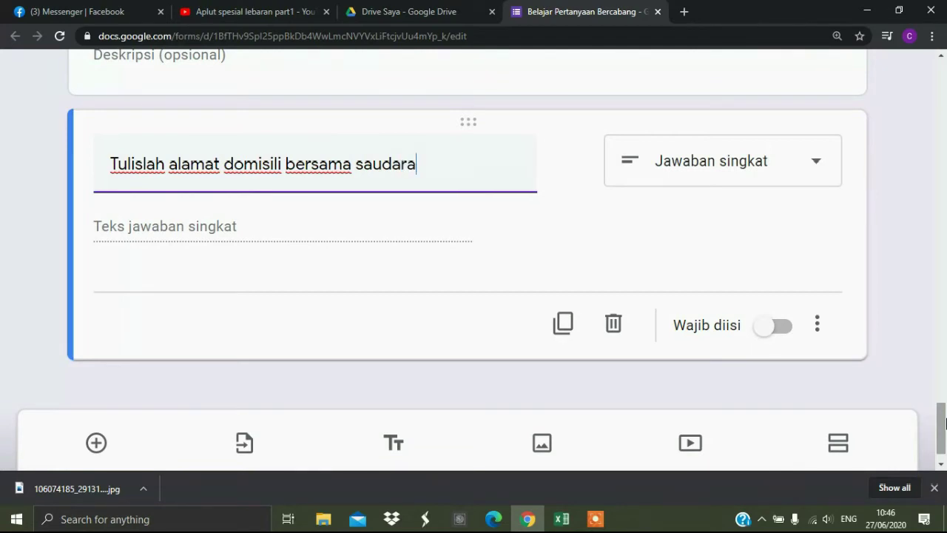
type(" /")
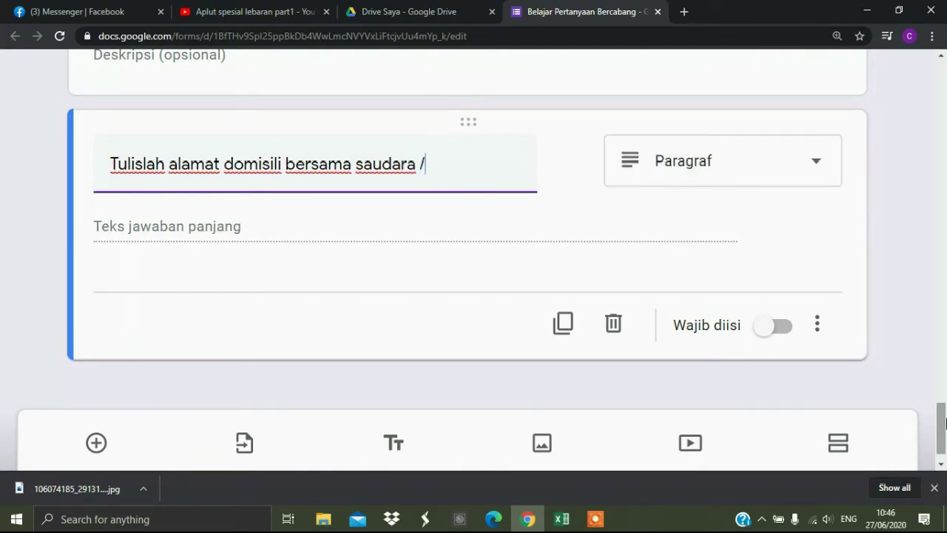
type(" kos / ko")
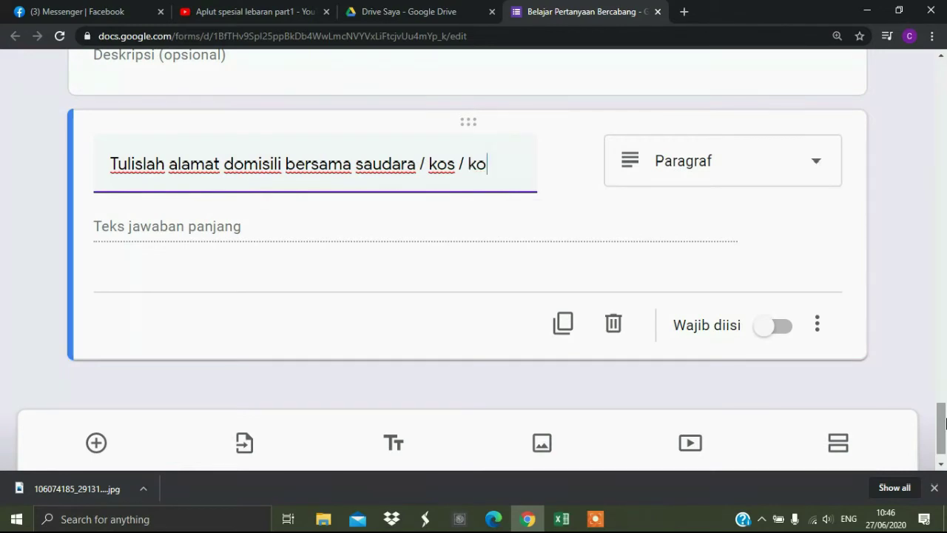
type("ntrakan")
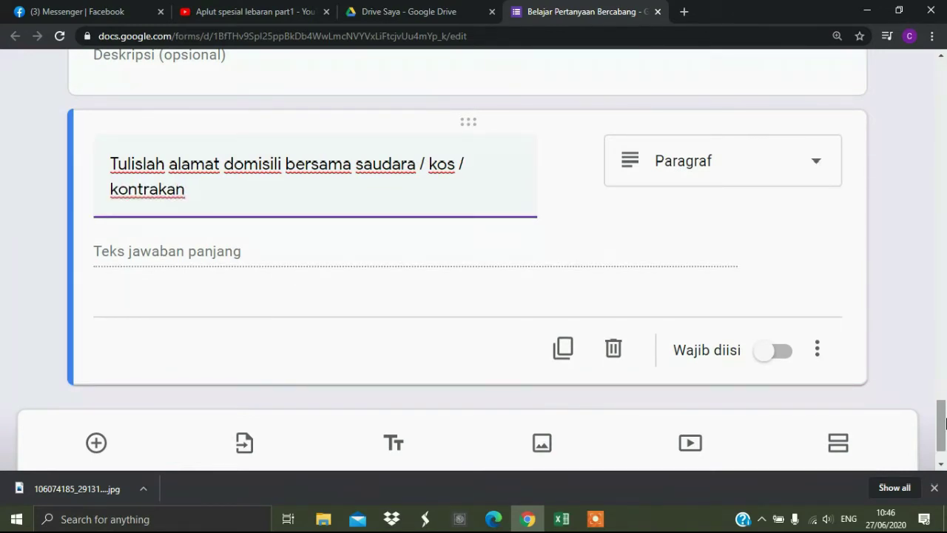
Step: Change the saudara / kos / kontrakan address question to the "Jawaban singkat" type and make it required
left_click(780, 178)
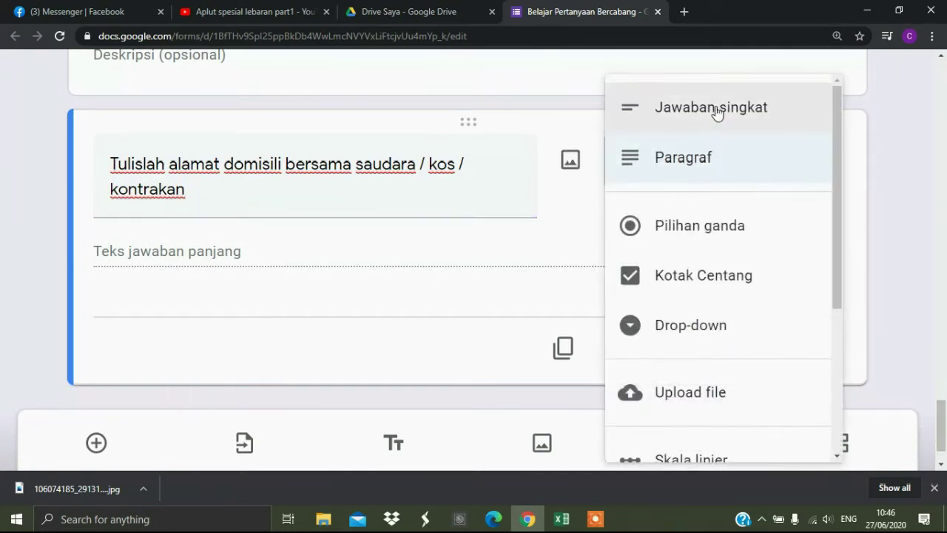
left_click(715, 109)
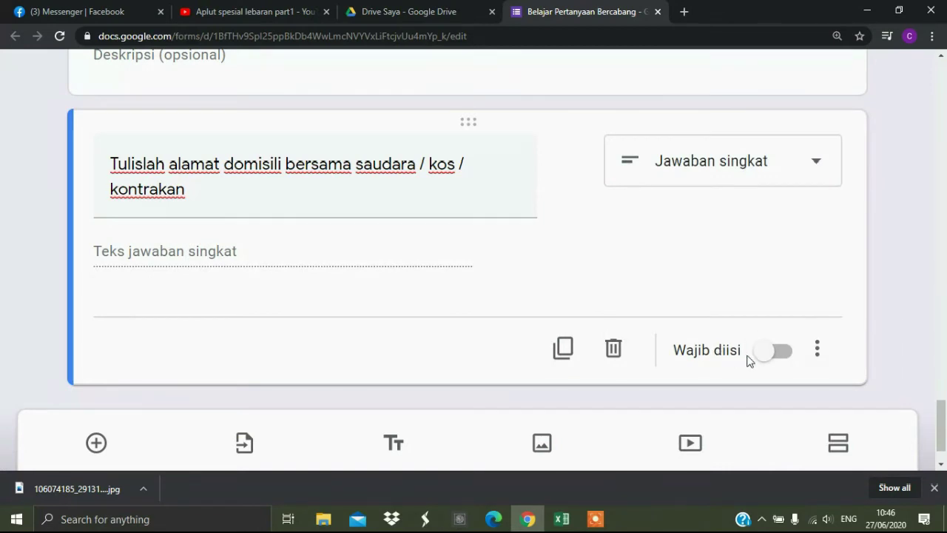
left_click(772, 353)
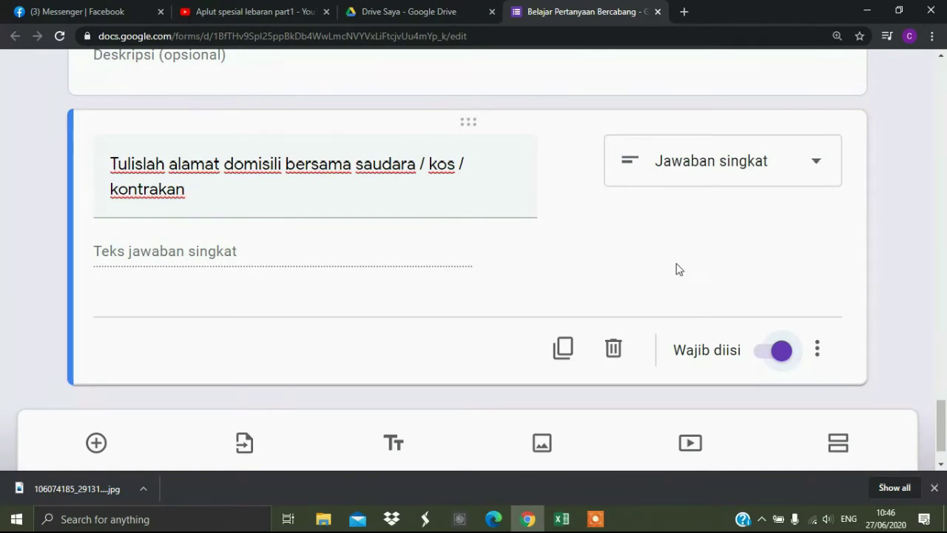
Step: Add a new section after the saudara / kos / kontrakan address question and title it "Asal Sekolah"
left_click(838, 444)
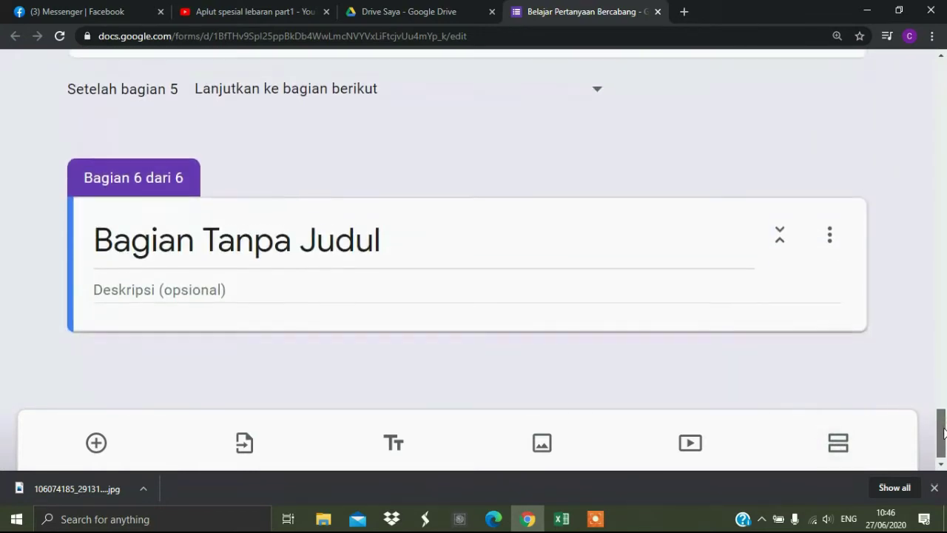
left_click(410, 245)
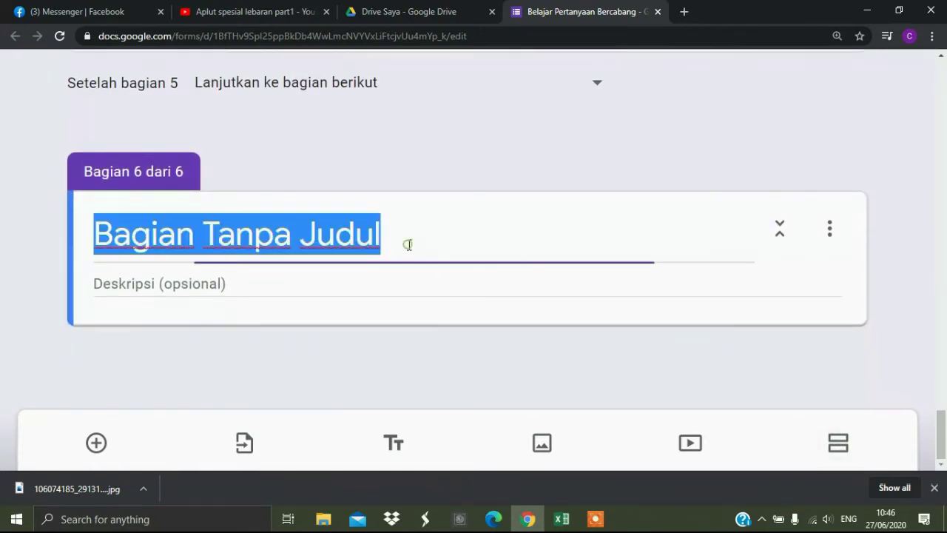
type("Asala")
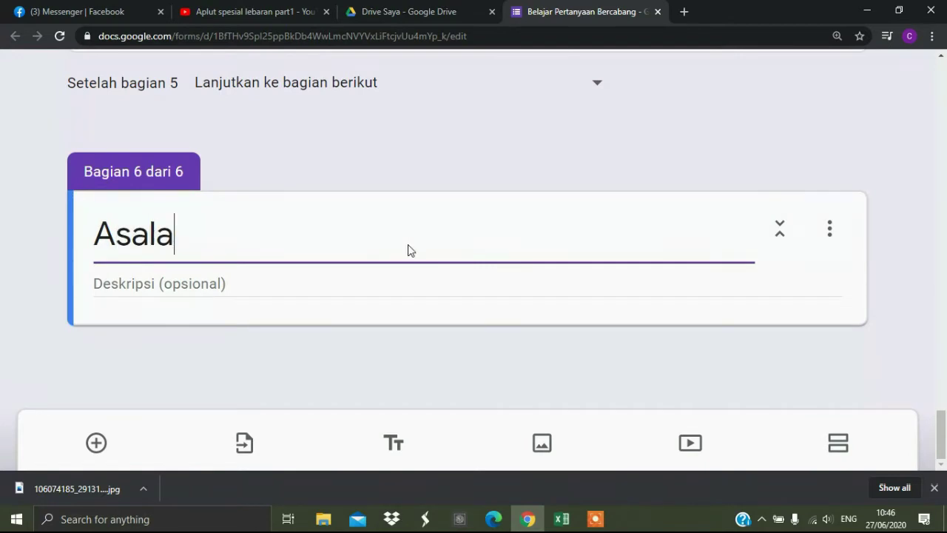
key("BackSpace")
type("S")
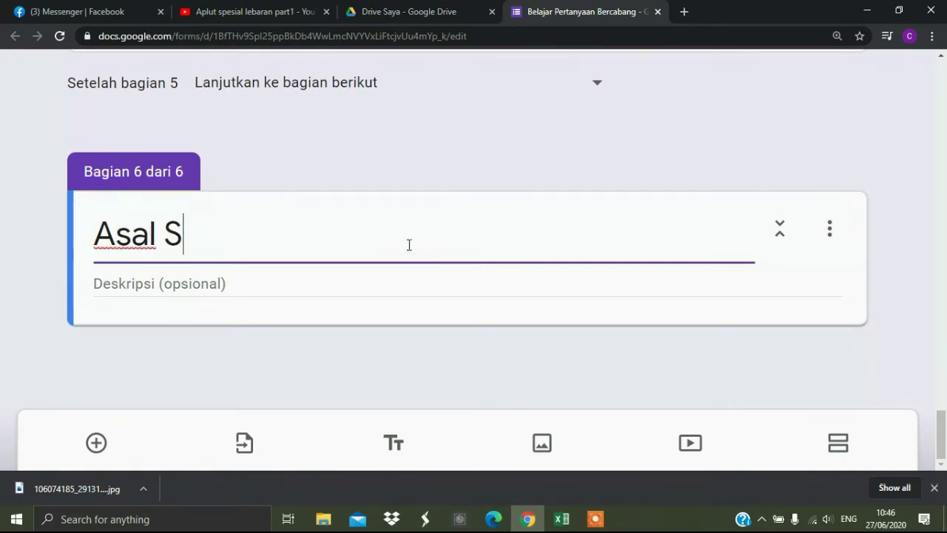
type("ekolah")
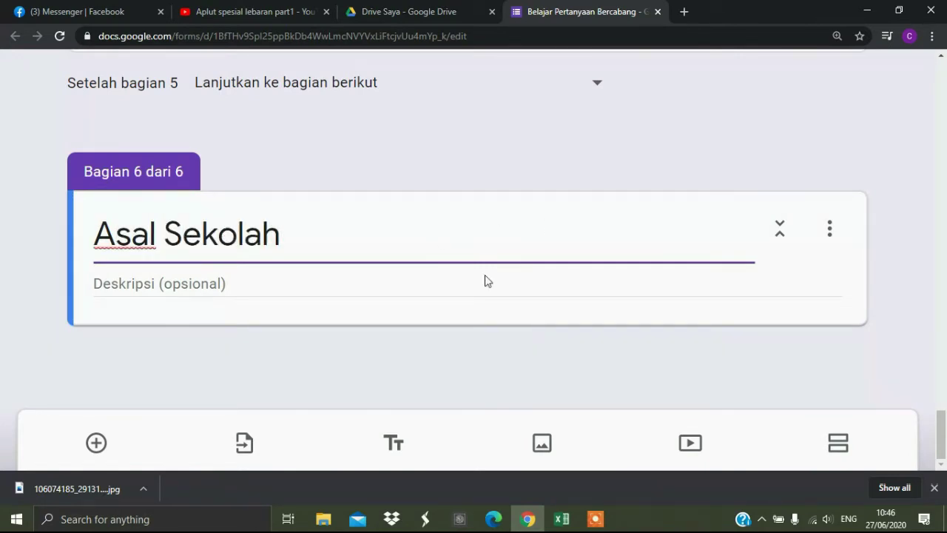
Step: Add a required short-answer question "Tulislah asal sekolahmu" to the Asal Sekolah section
left_click(95, 444)
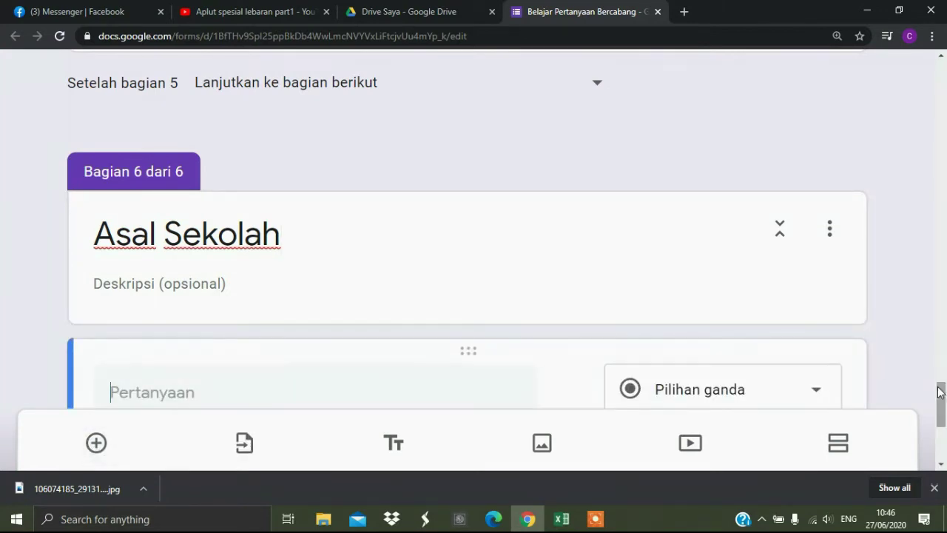
mouse_move(941, 393)
left_mouse_down()
mouse_move(942, 423)
mouse_move(945, 403)
left_mouse_up()
type("Tulisla")
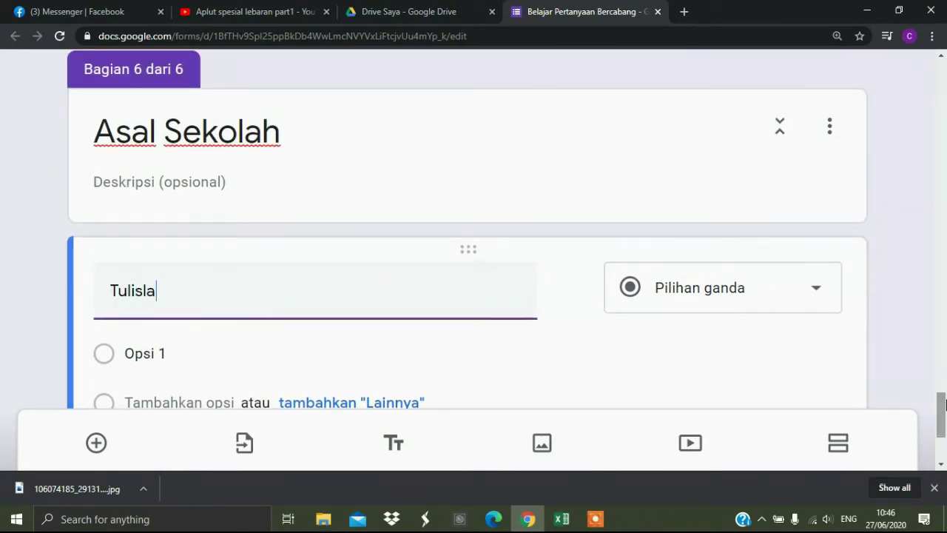
type("h asal")
type("sekolahmu")
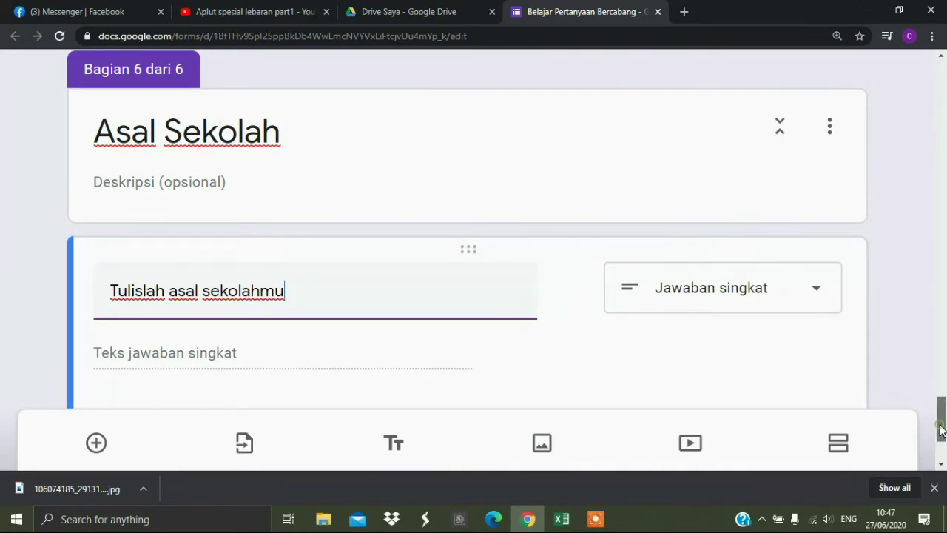
scroll(941, 430, "down", 3)
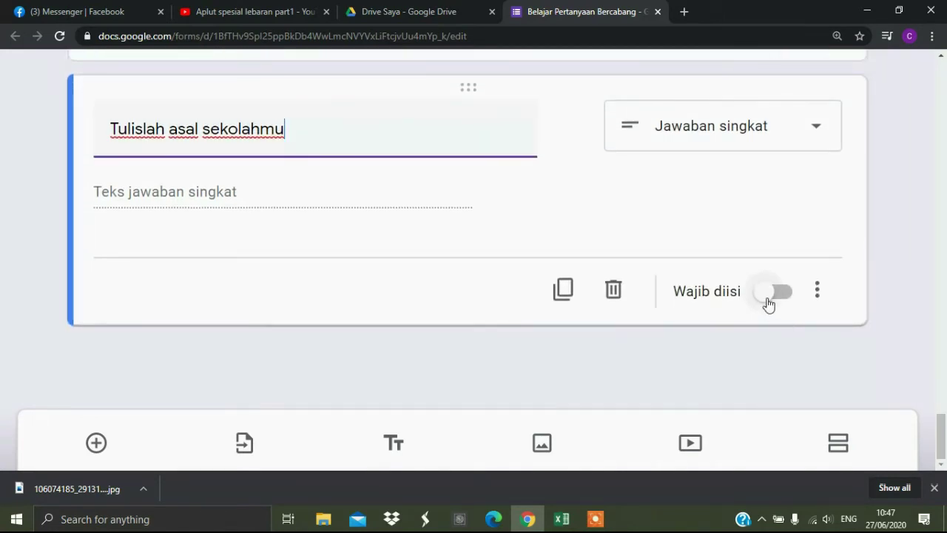
left_click(769, 293)
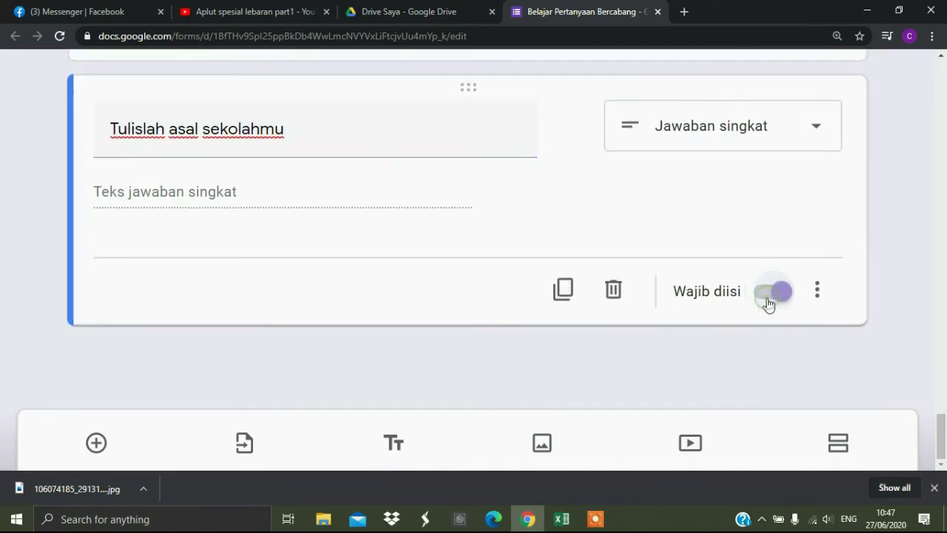
Step: Add a new section after the "Tulislah asal sekolahmu" question and title it "Alat Transportasi"
left_click(839, 444)
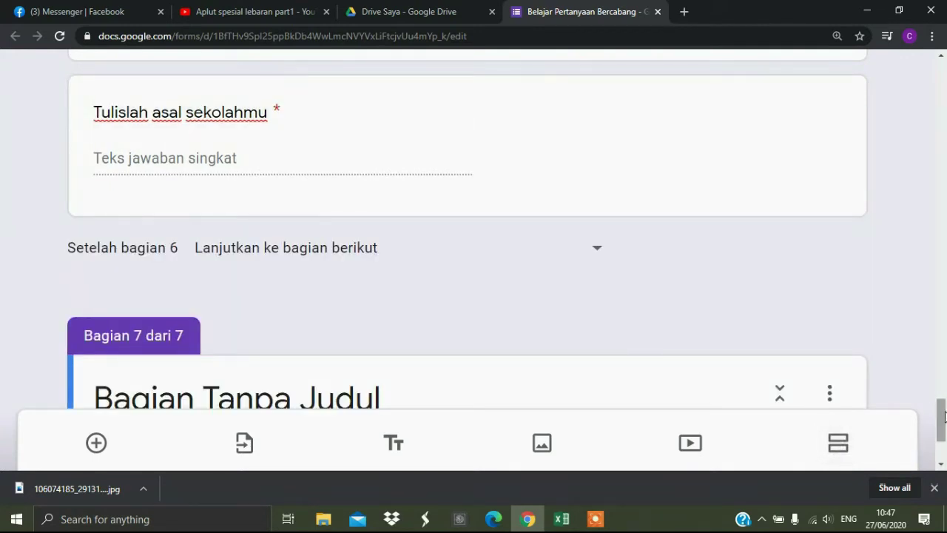
left_click_drag(943, 416, 943, 437)
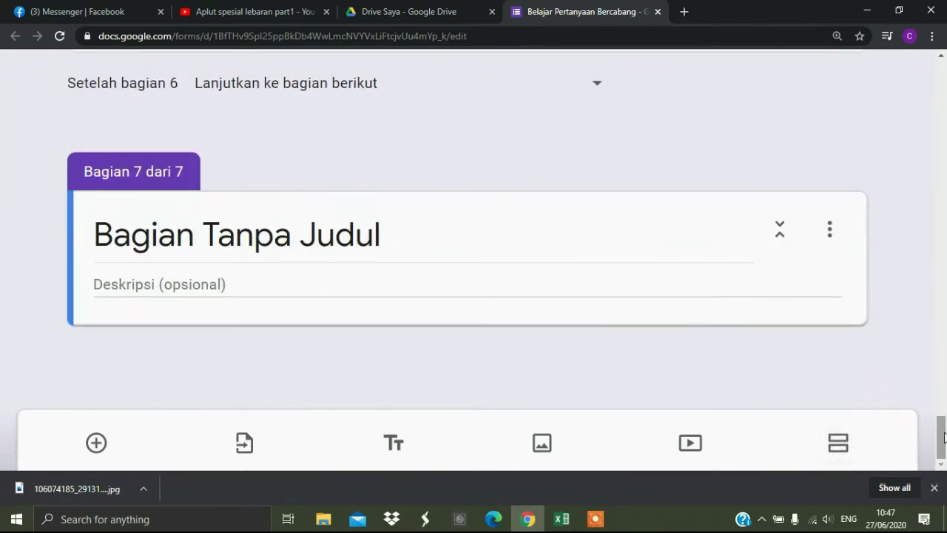
left_click(401, 234)
type("Al")
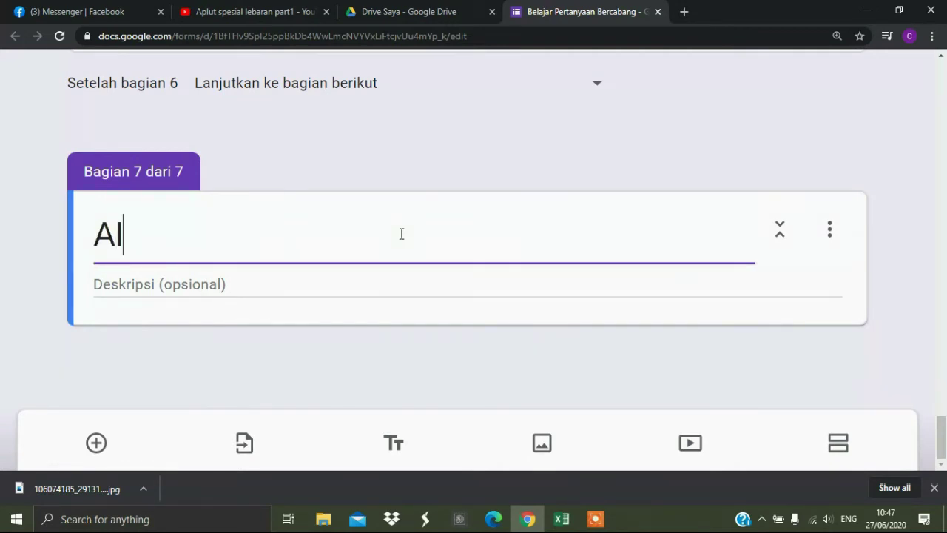
type("at Tr")
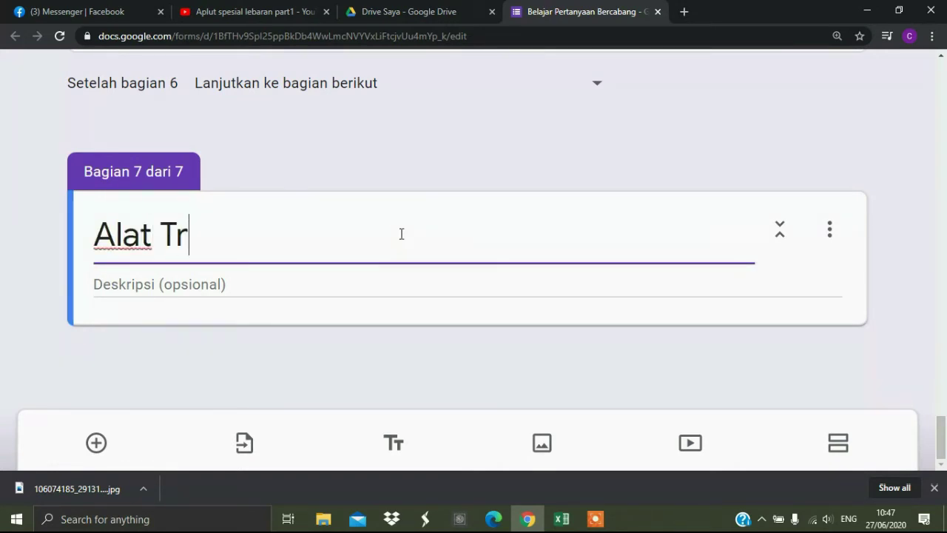
type("anspo")
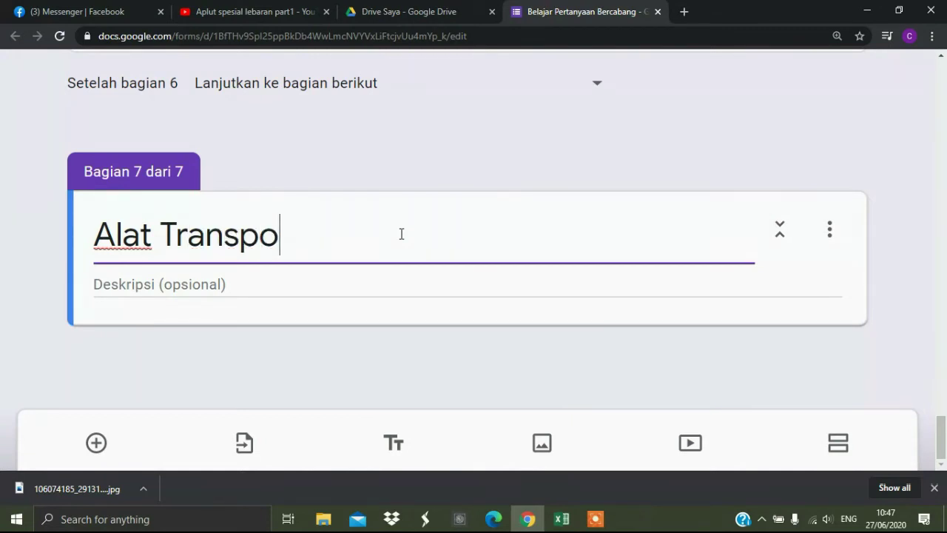
type("rtasi")
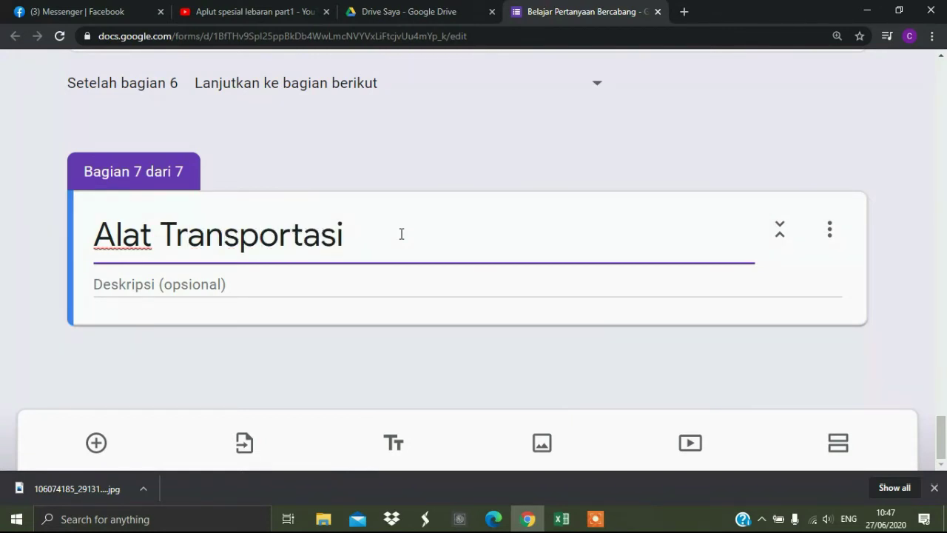
Step: Add a multiple-choice question "Apa alat transportasimu untuk ke sekolah?" to the Alat Transportasi section
left_click(96, 443)
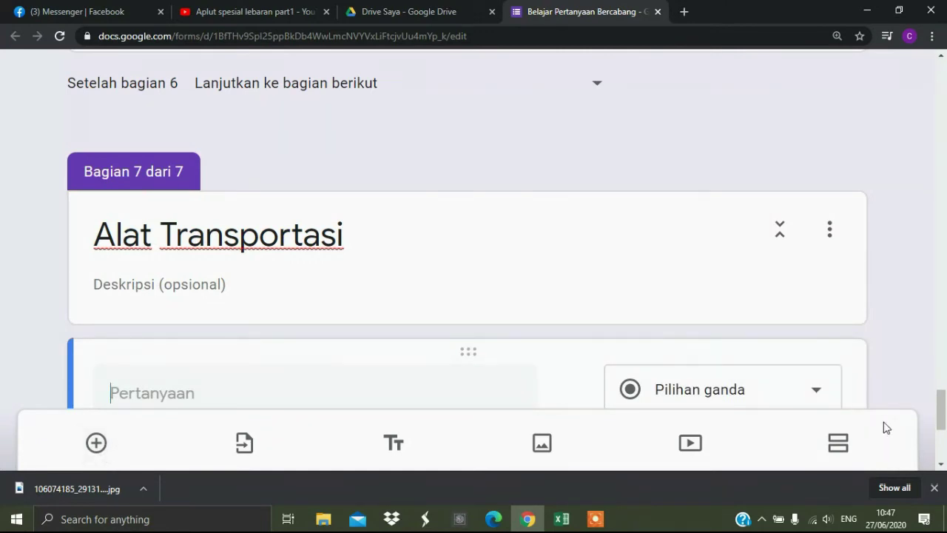
left_click_drag(943, 405, 945, 427)
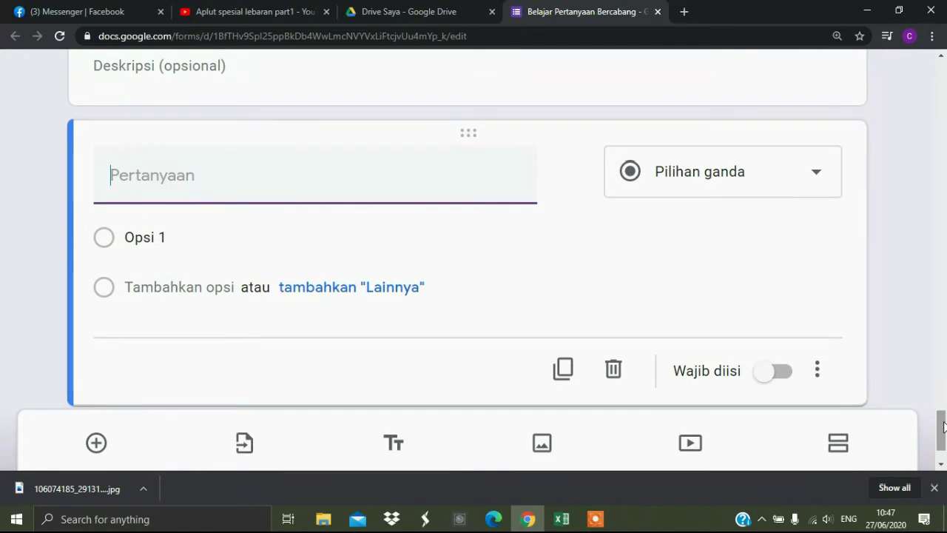
type("Apa ala")
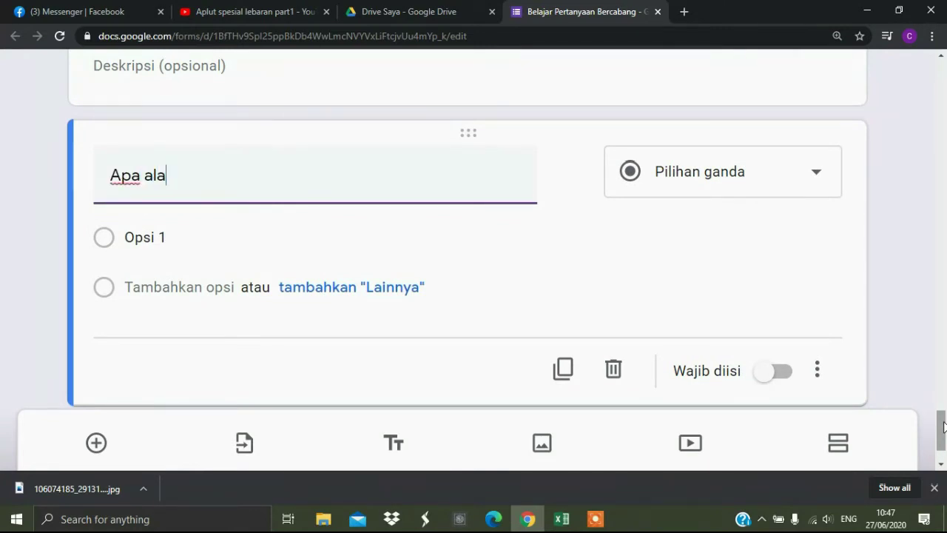
type("t tran")
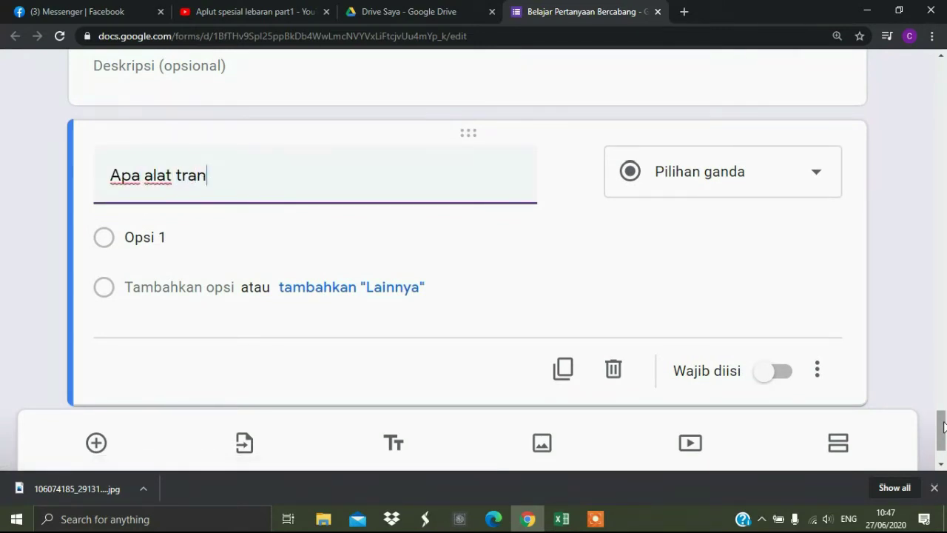
type("sportas")
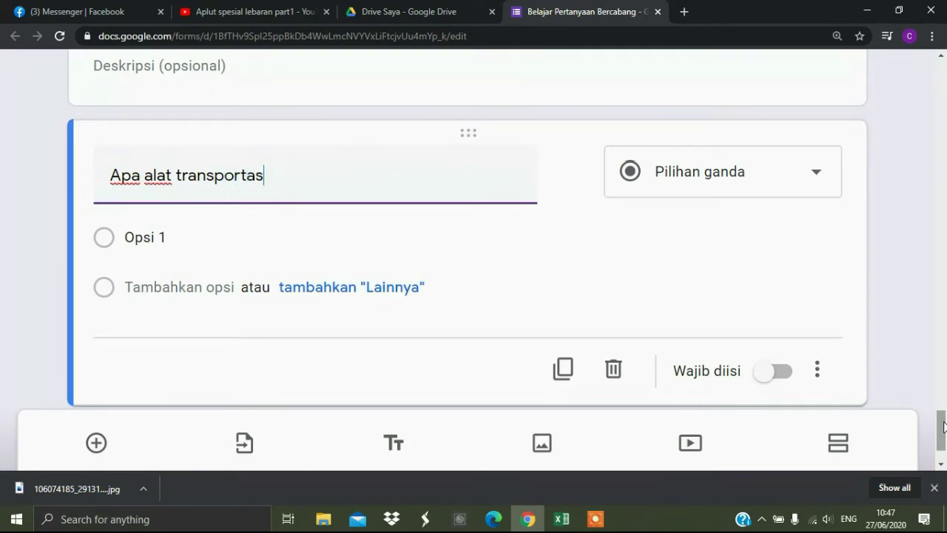
type("imu untuk")
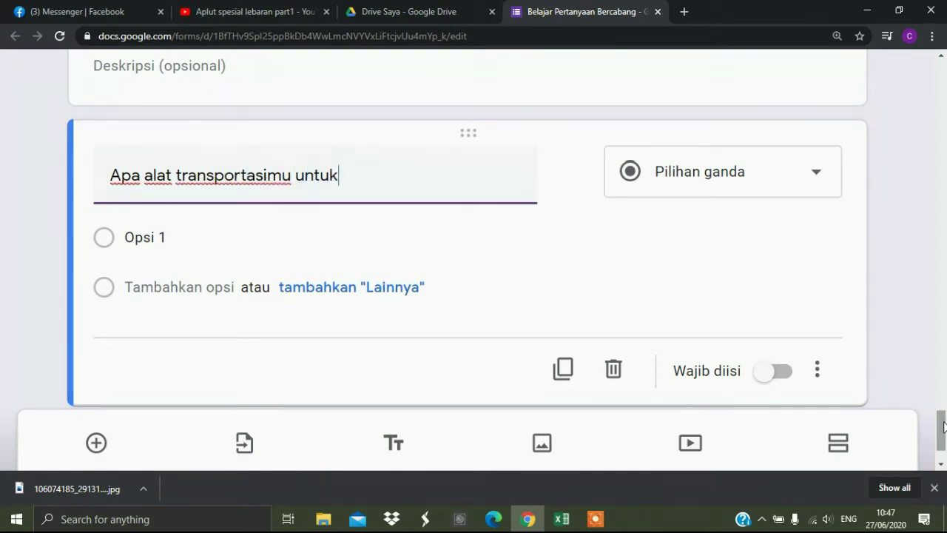
type(" ke sek")
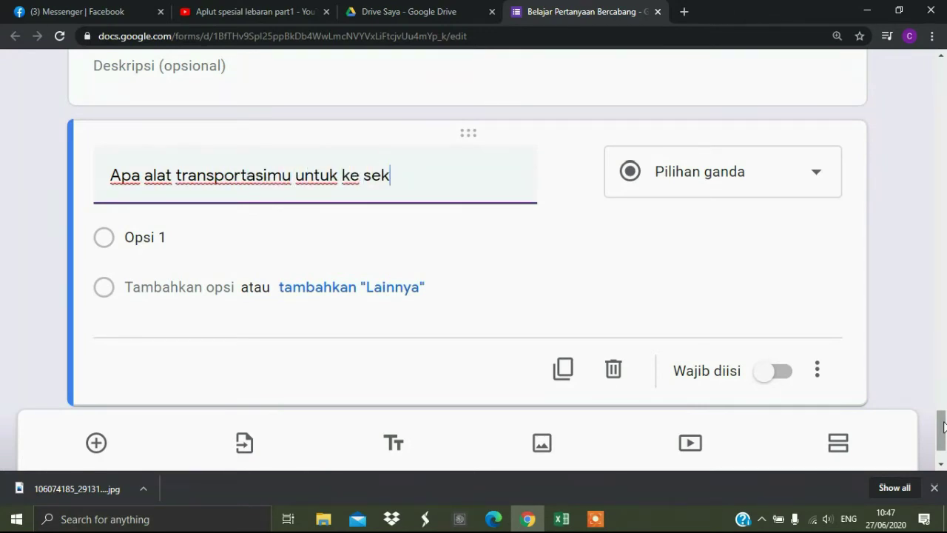
type("kolah?")
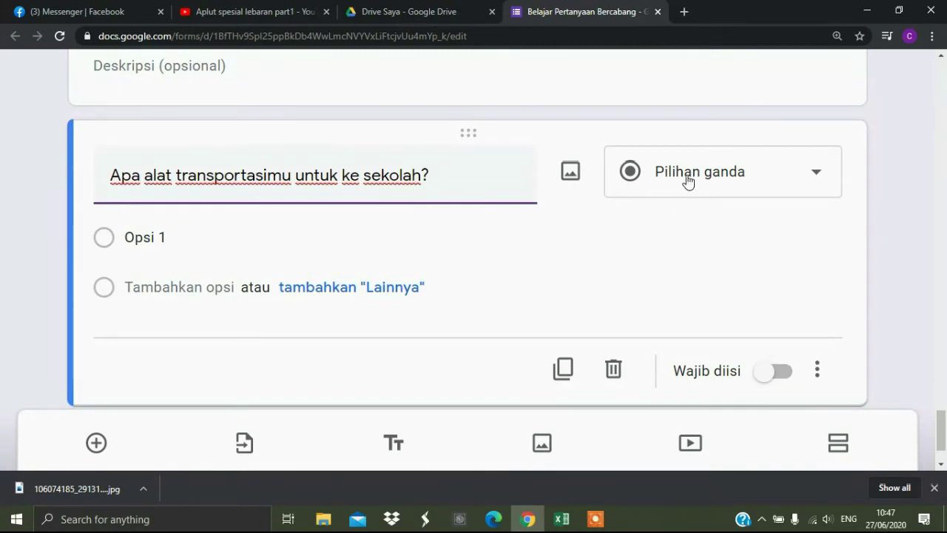
Step: Enter "Motor", "Sepeda ontel" and "Jalan kaki" as the first three answer options of the school transport question
left_click(246, 240)
type("Mo")
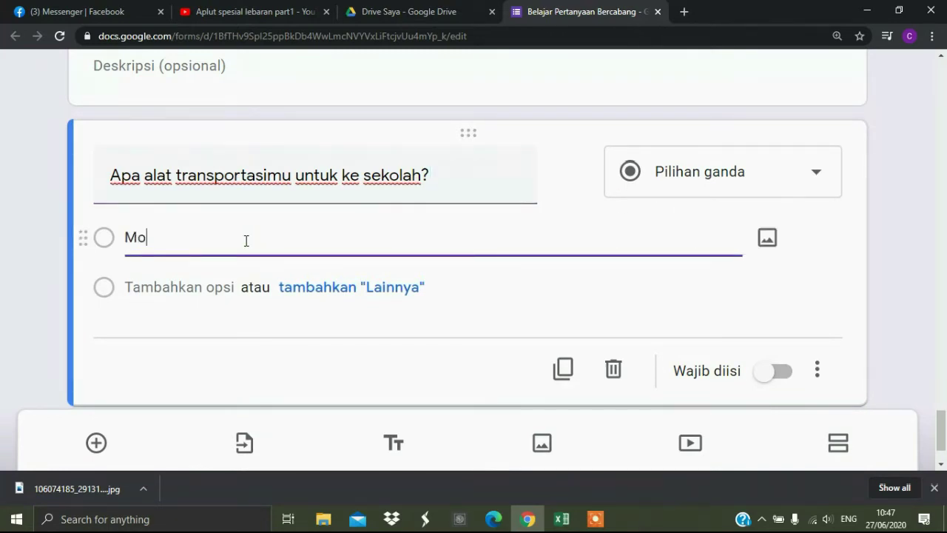
type("tor")
left_click(173, 292)
type("Sep")
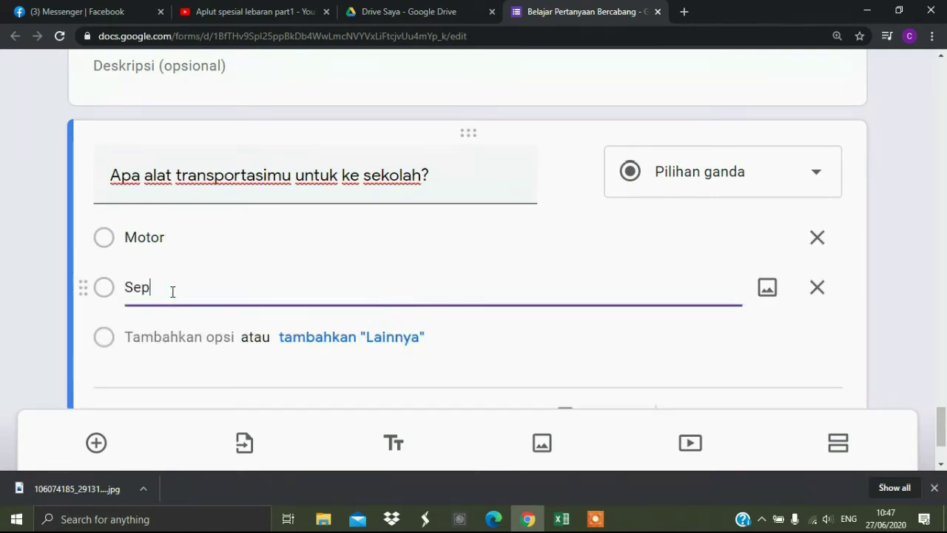
type("eda ontel")
left_click(166, 336)
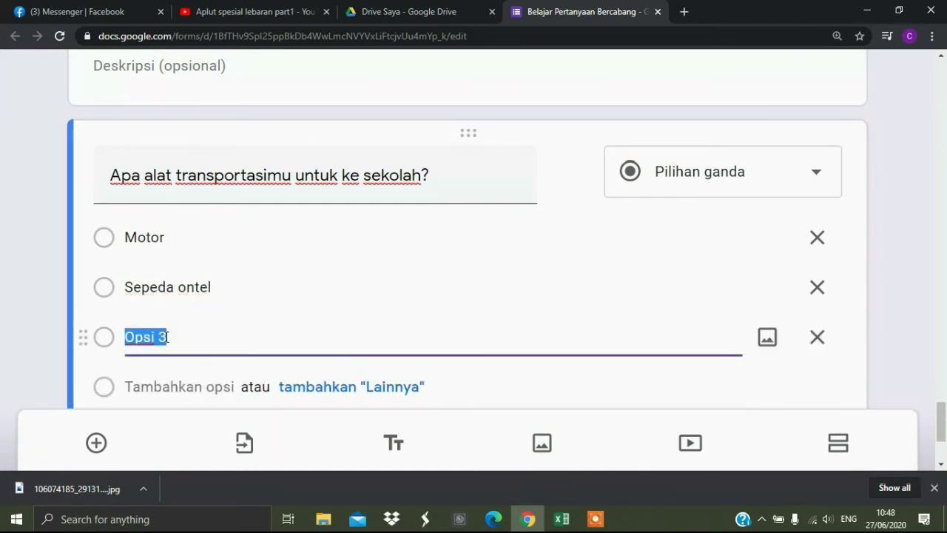
type("Jalan kaki")
Step: Add "Antar jemput orang tua" as the fourth answer option of the school transport question
left_click(146, 387)
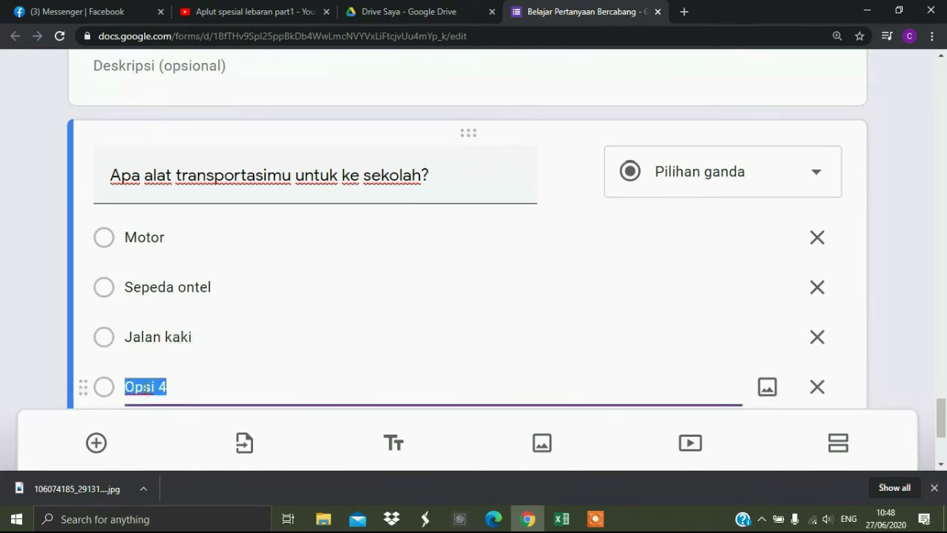
type("Antar jemp")
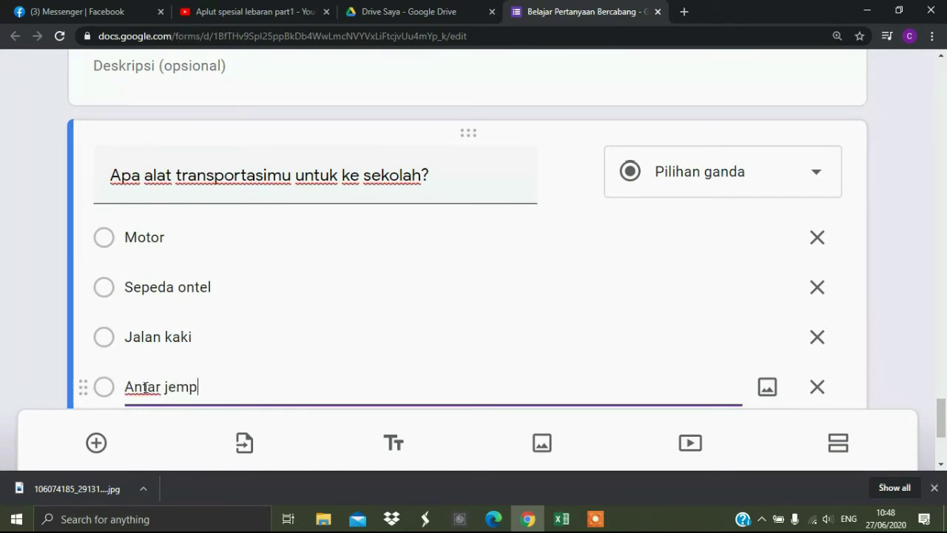
type("ut ora")
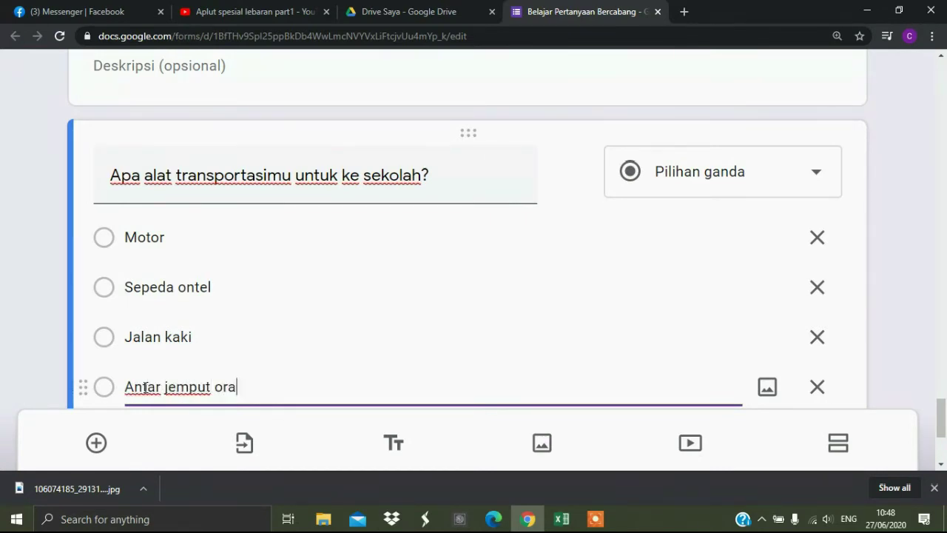
type("ng tua")
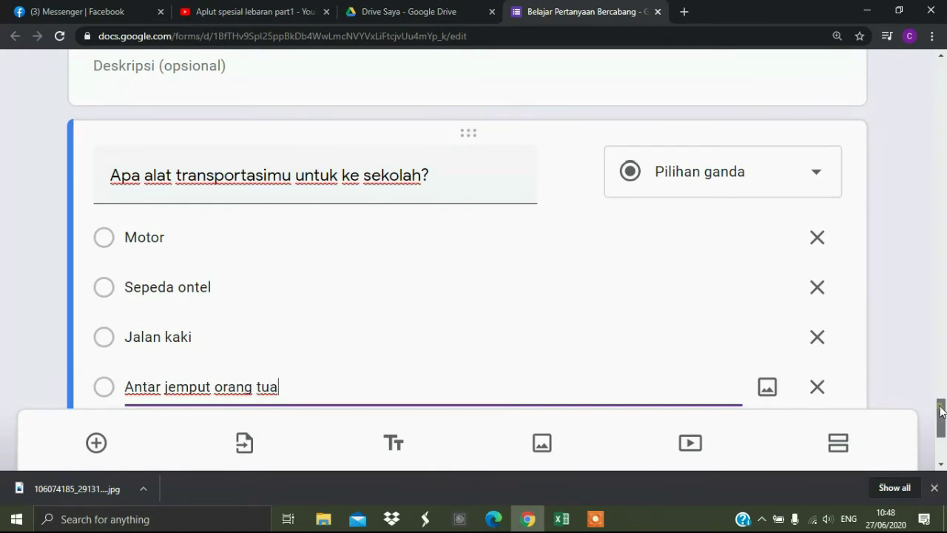
scroll(941, 412, "down", 2)
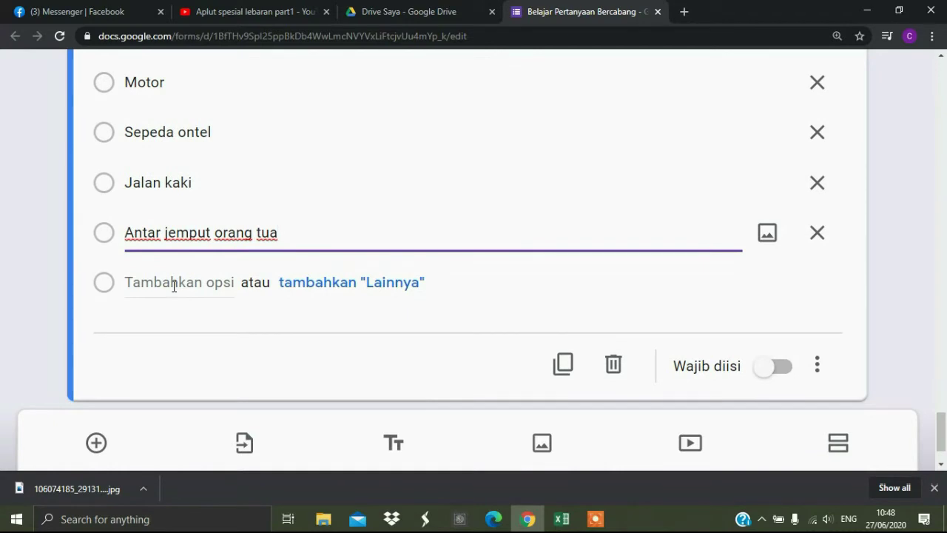
Step: Add "Antar jemput gojek" as the fifth answer option of the school transport question and make the question required
key("ctrl+shift+Left")
key("ctrl+shift+Left")
key("ctrl+shift+Left")
key("ctrl+shift+Left")
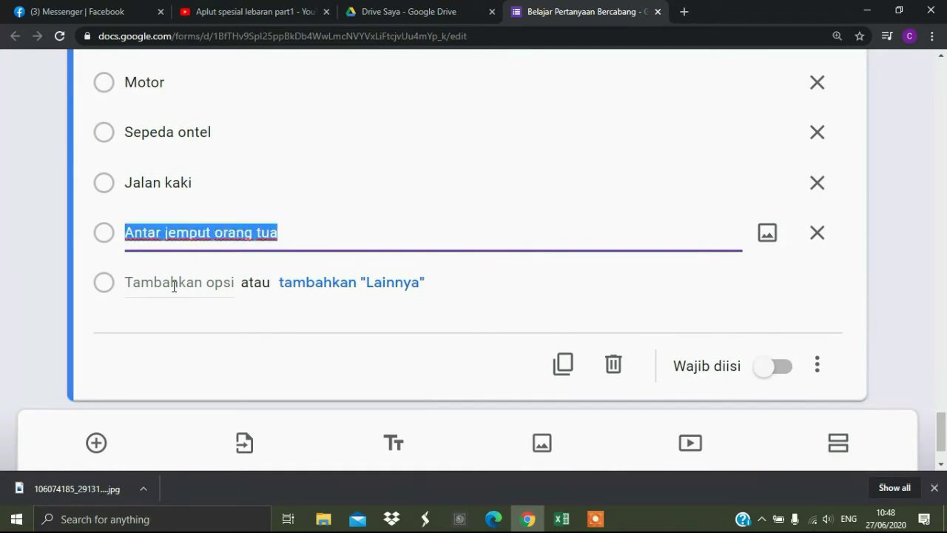
key("ctrl+c")
left_click(173, 283)
key("ctrl+v")
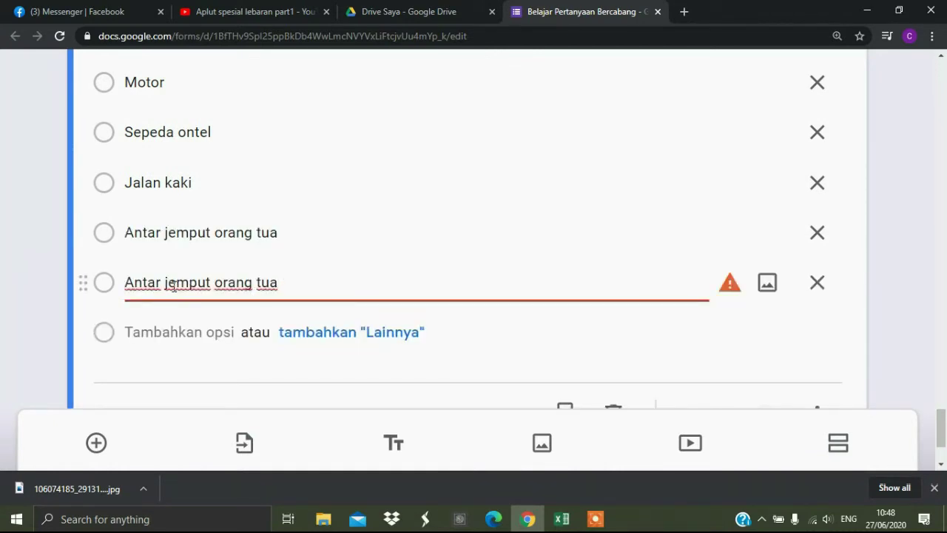
key("ctrl+shift+Left")
key("ctrl+shift+Left")
type("gojek")
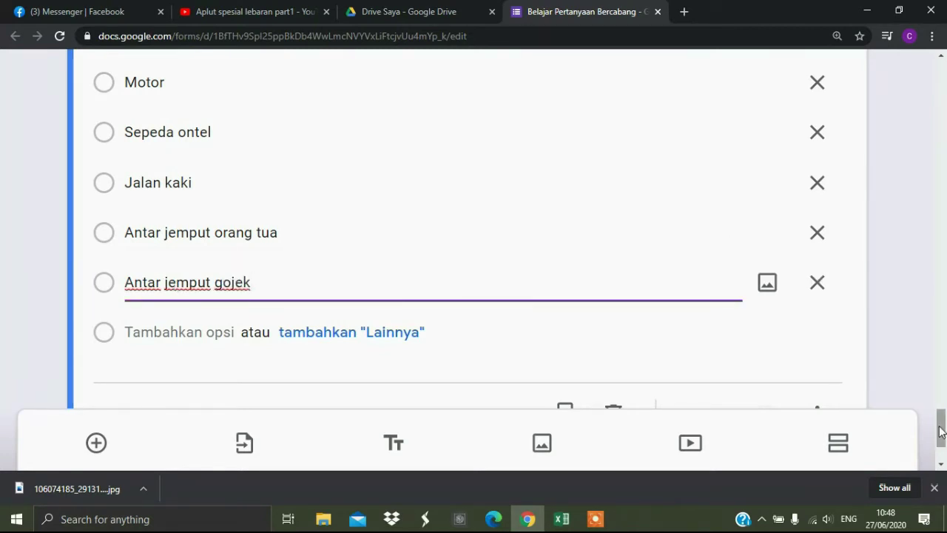
scroll(941, 435, "down", 2)
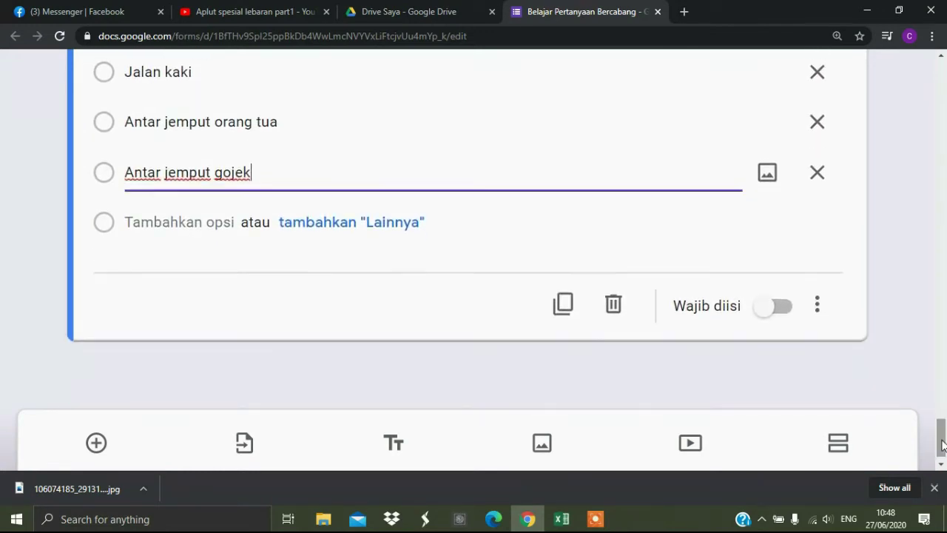
left_click(768, 311)
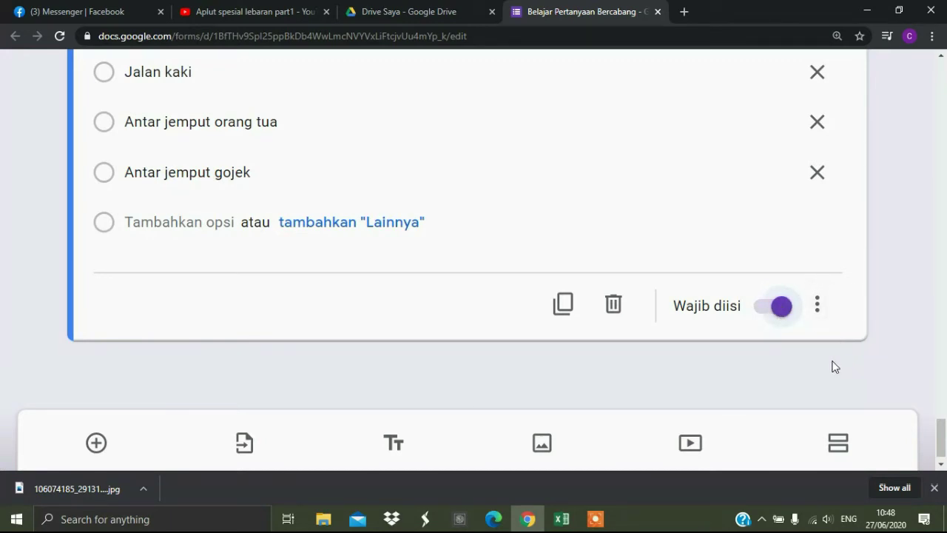
Step: Add a new section after the school transport question
left_click(837, 447)
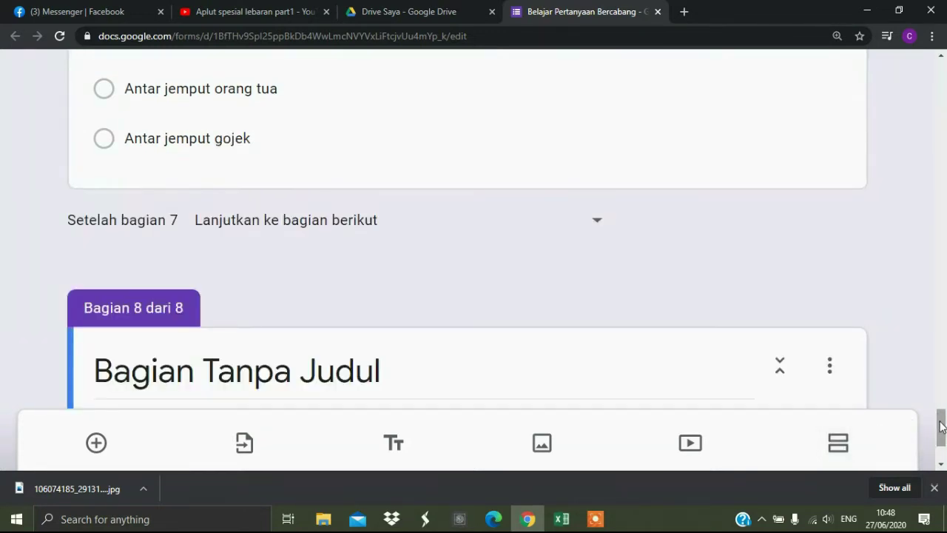
left_click_drag(941, 427, 941, 407)
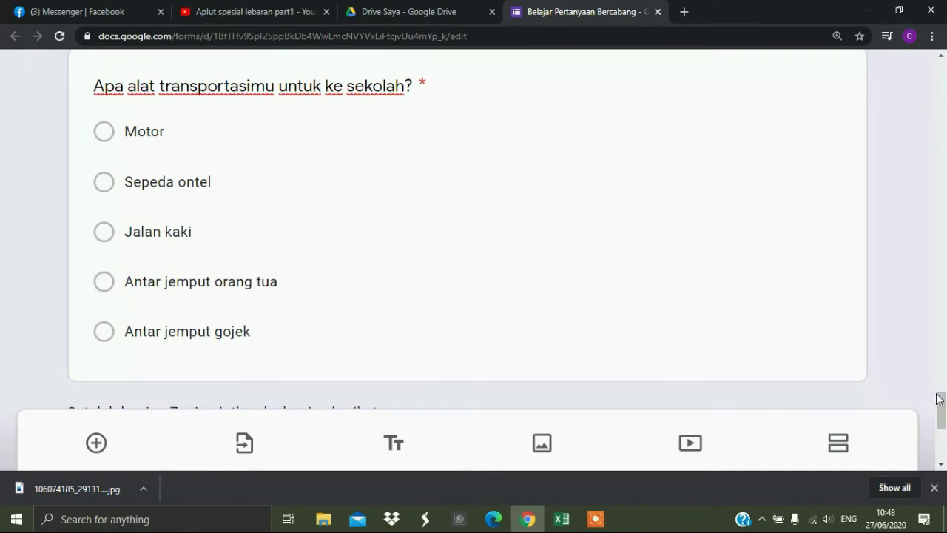
left_click_drag(941, 401, 941, 435)
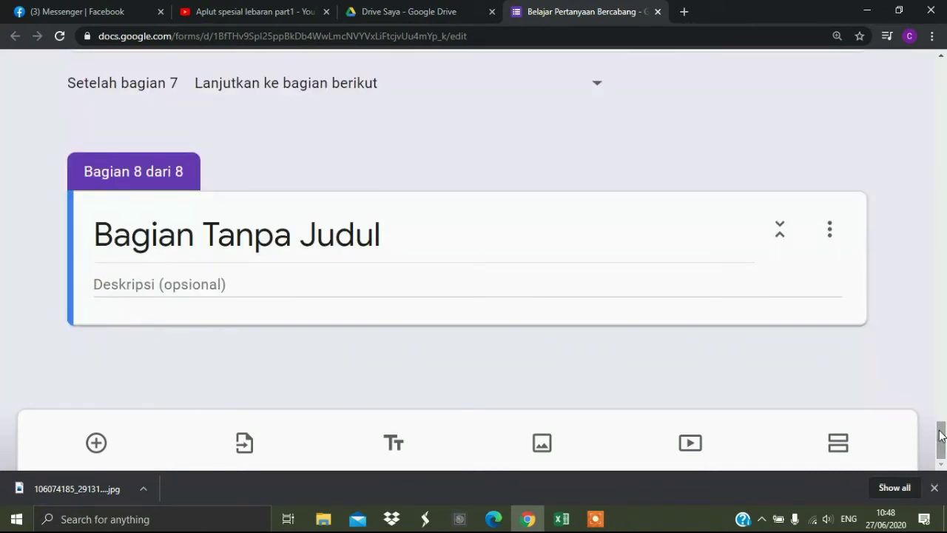
Step: Title the new section "Motor / Gojek / Antar Jemput Ortu"
left_click(425, 237)
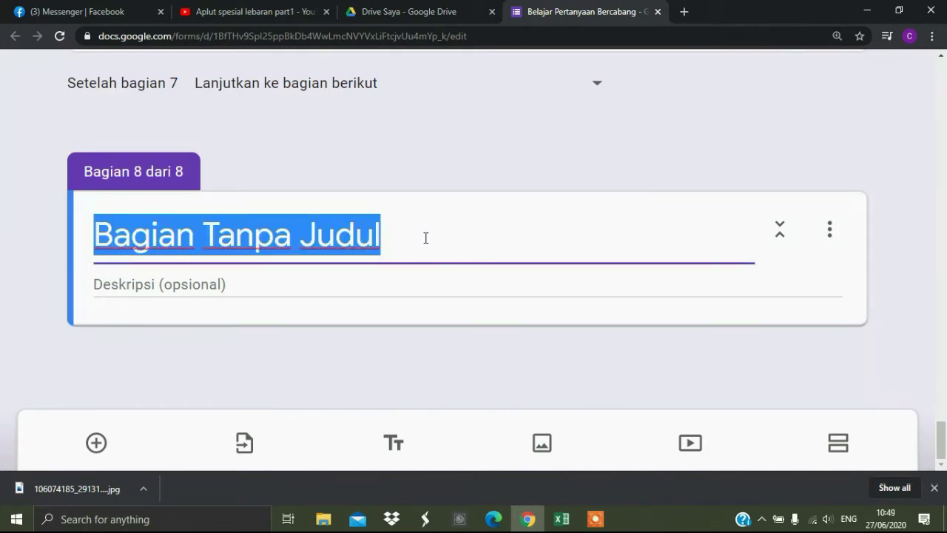
type("Mot")
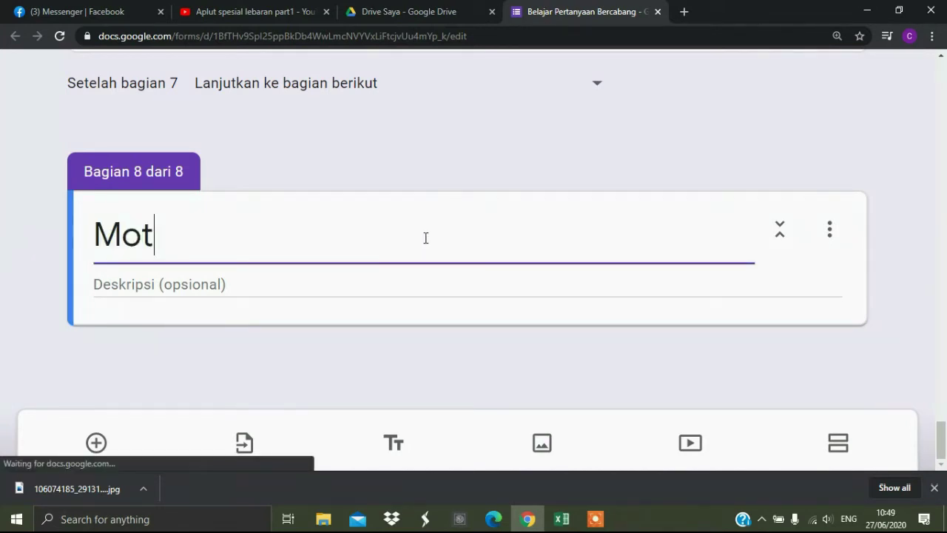
type("or / ")
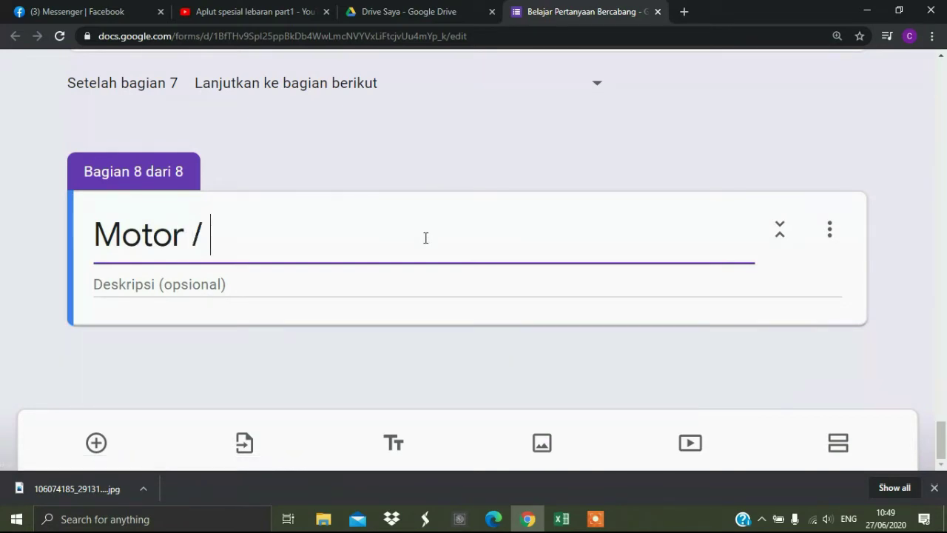
type("goj")
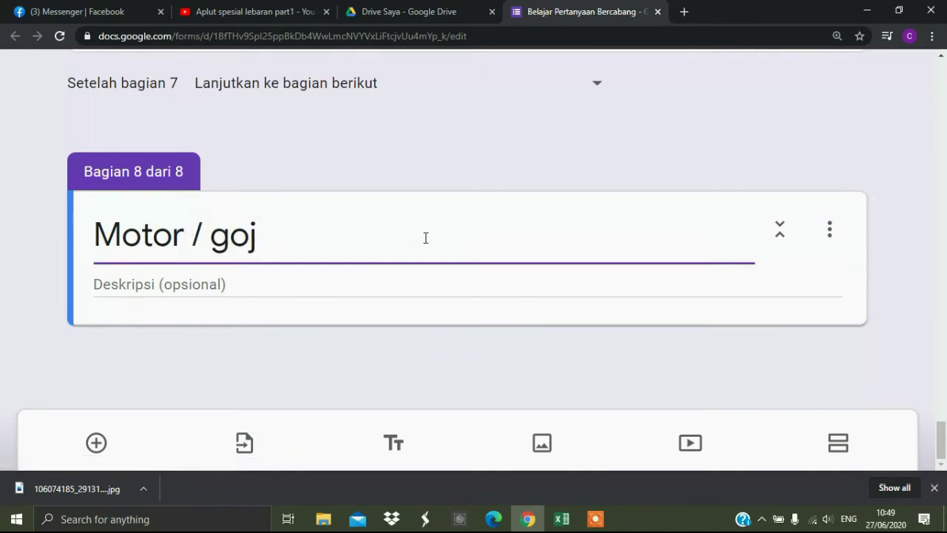
type("ek")
key("ctrl+Left")
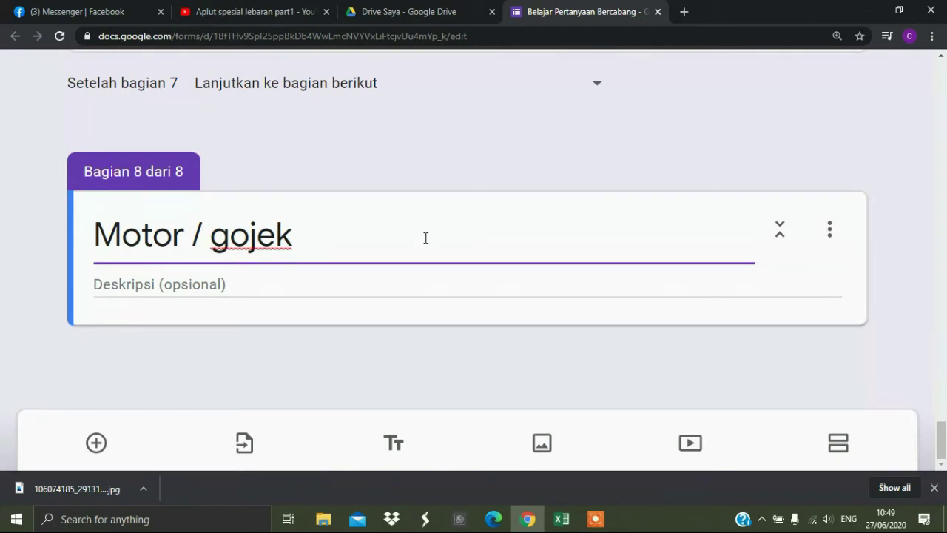
key("shift+Right")
type("G")
key("End")
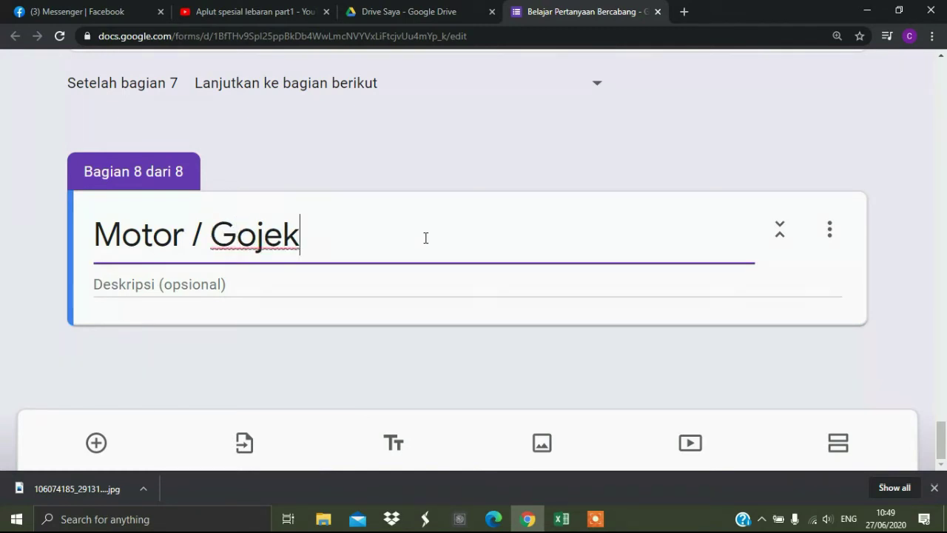
type("?")
key("BackSpace")
key("BackSpace")
type("/ Antar")
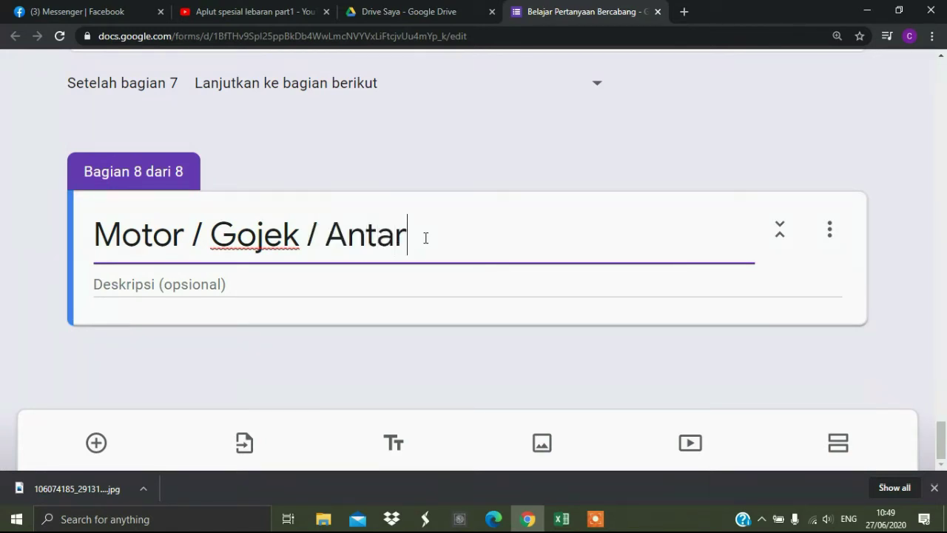
type(" Jemp")
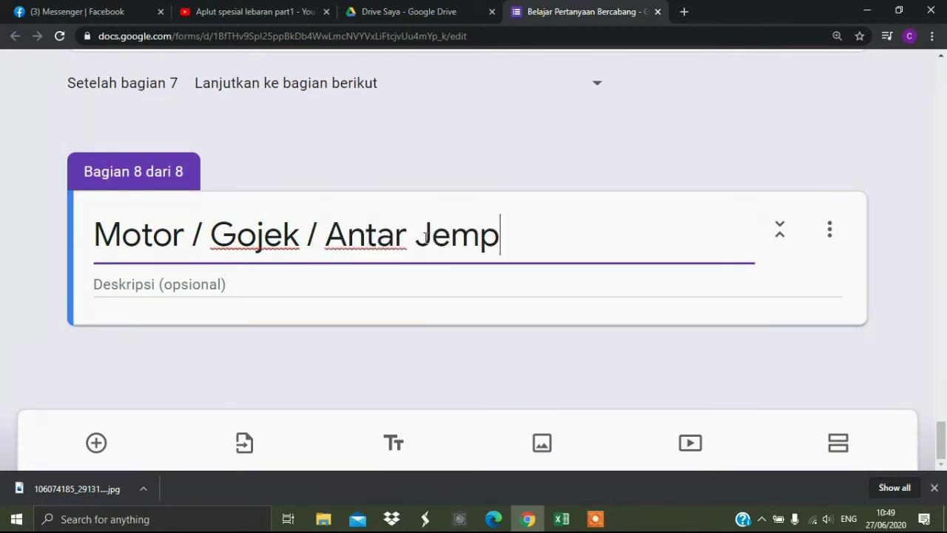
type("ut Ort")
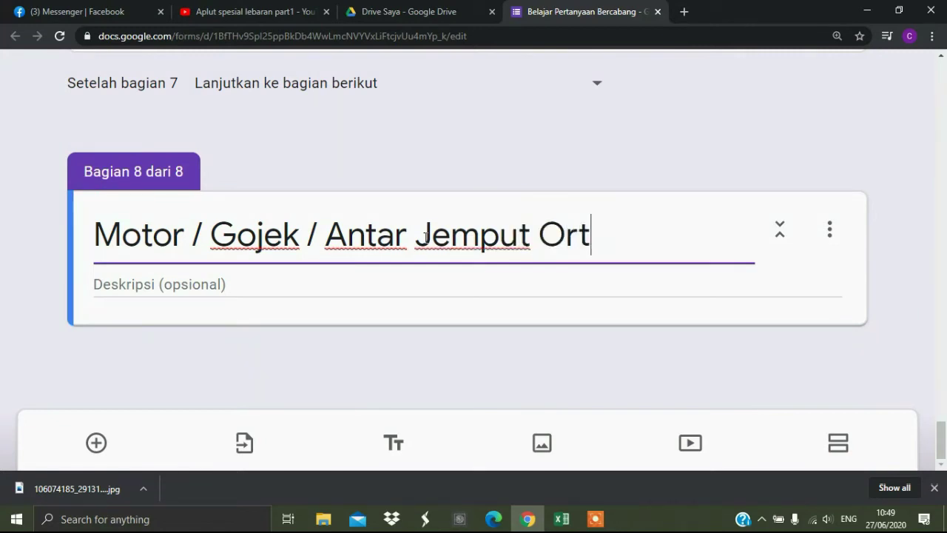
type("u")
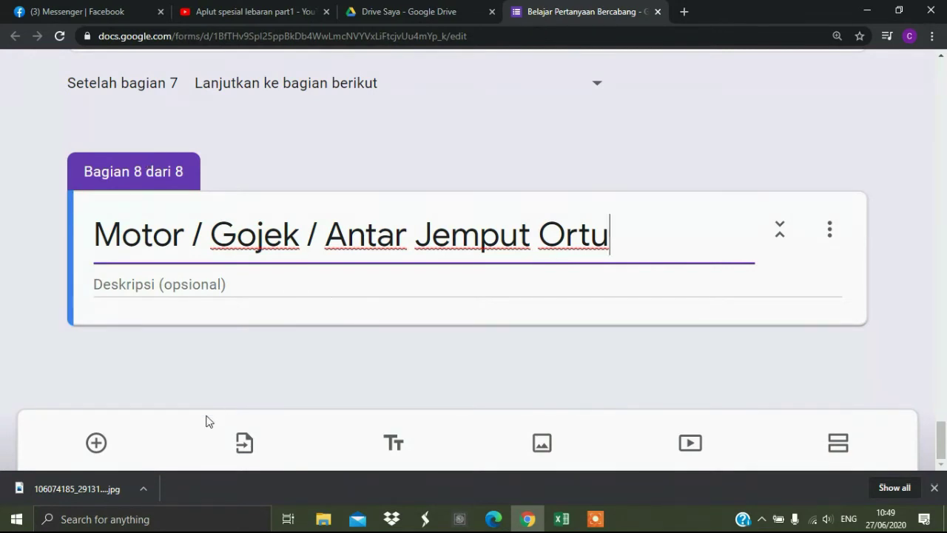
Step: Add a multiple-choice (Pilihan ganda) question "Berapa jarak dan waktu tempuh dari rumahmu ke sekolah?" to the Motor / Gojek / Antar Jemput Ortu section
left_click(95, 441)
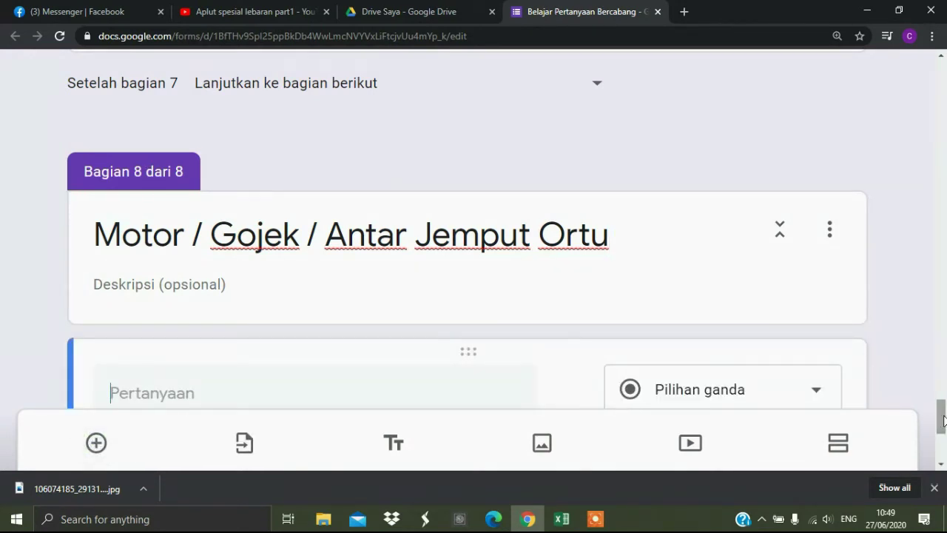
left_click_drag(942, 421, 944, 435)
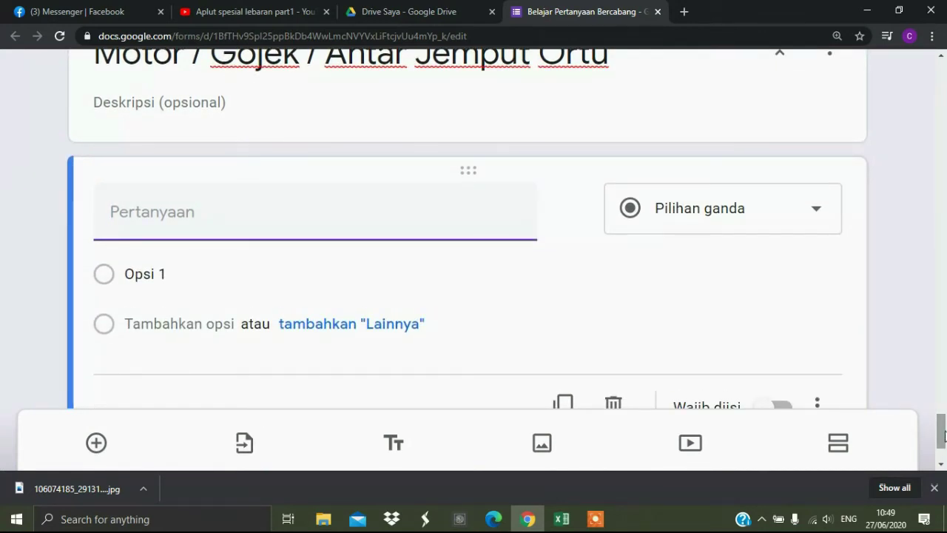
type("Berapa ")
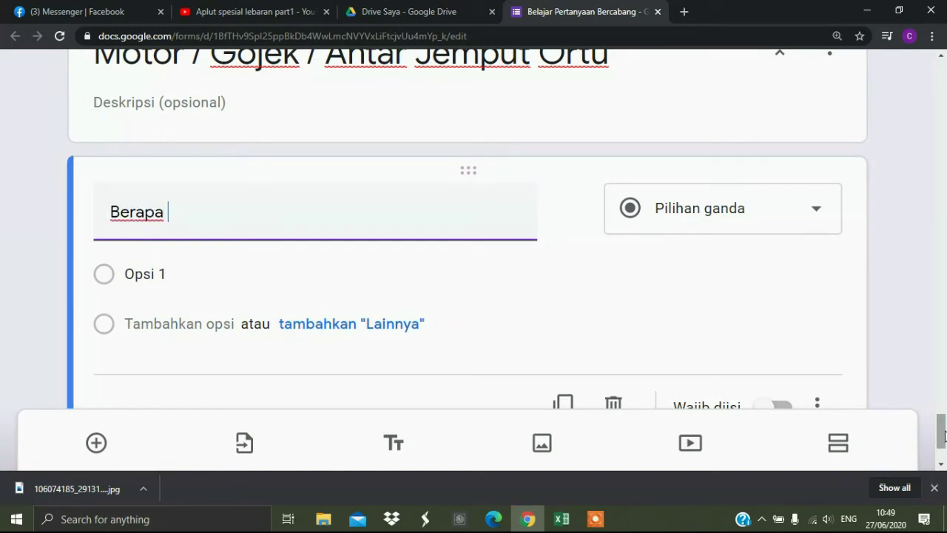
type("jarak dan")
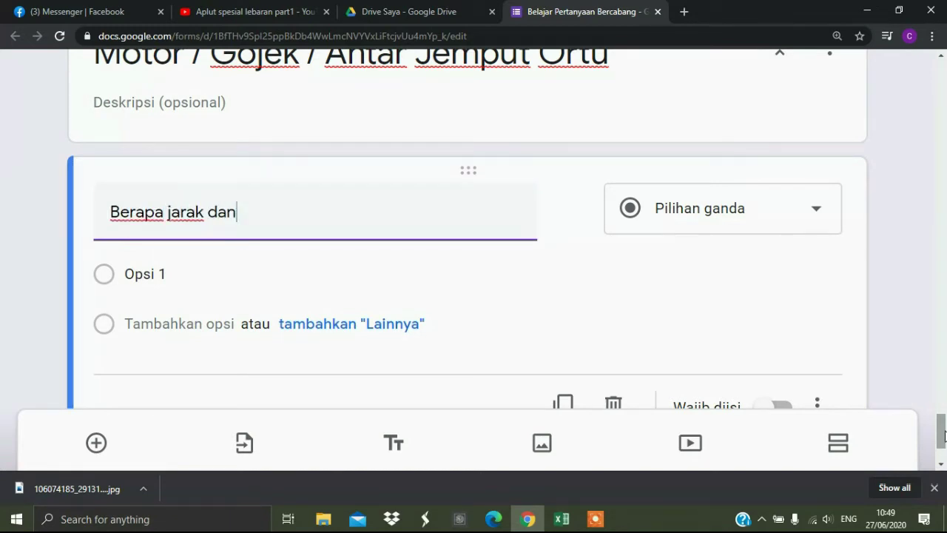
type(" waktu t")
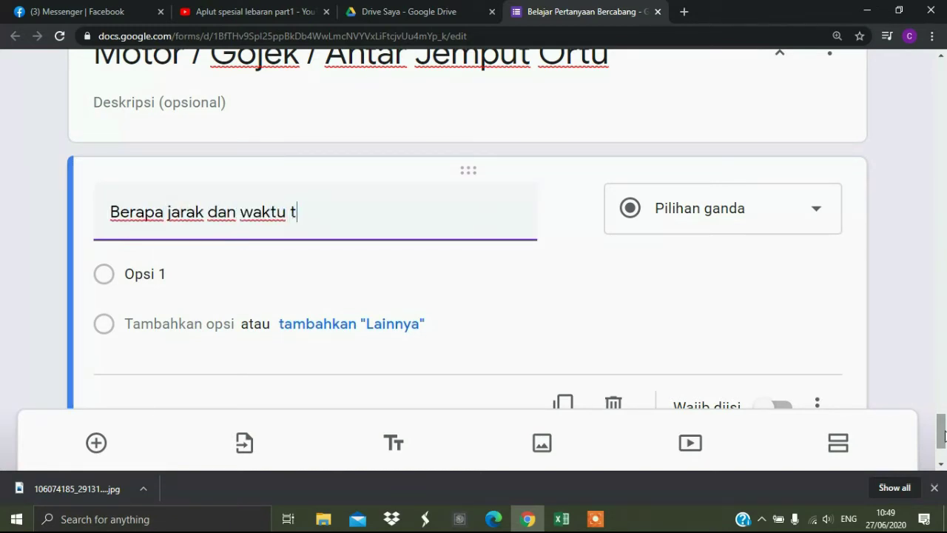
type("empuh d")
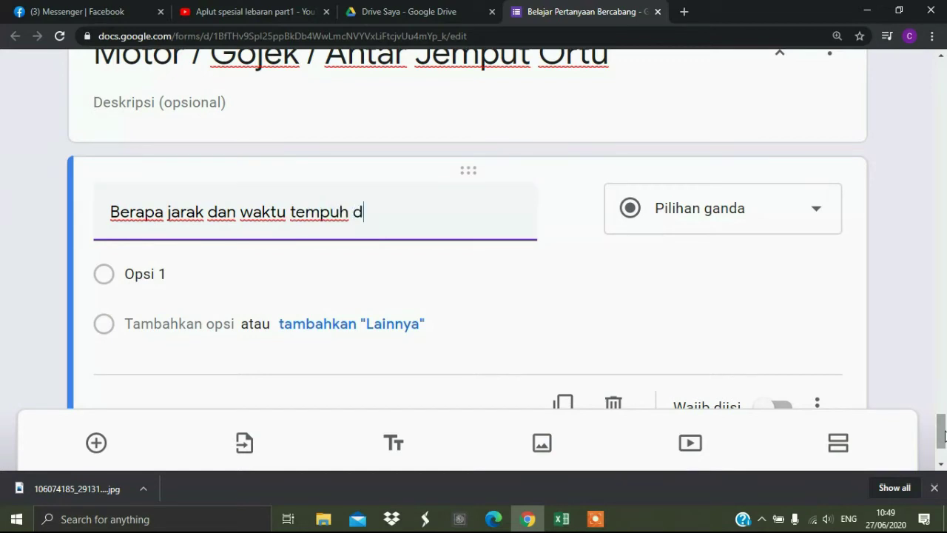
type("ari rumahmu ke")
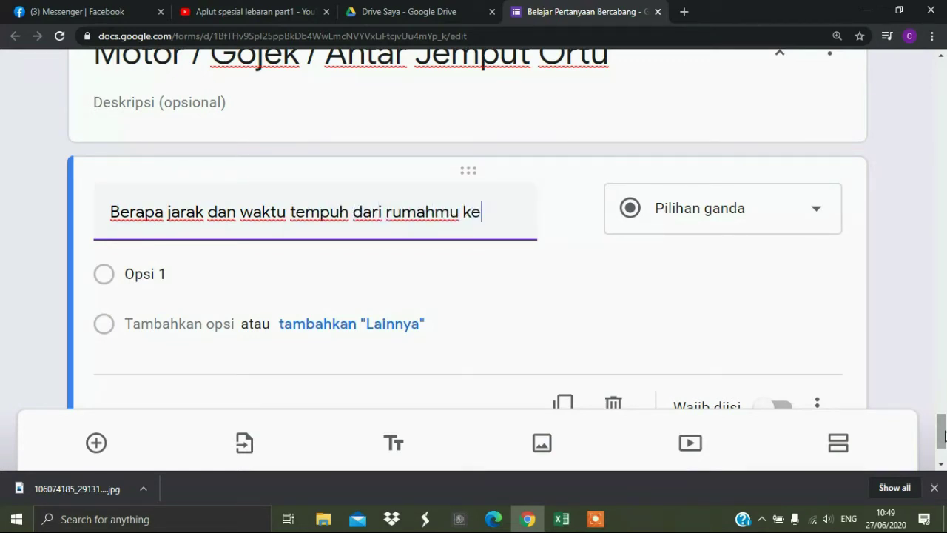
type(" sekolah")
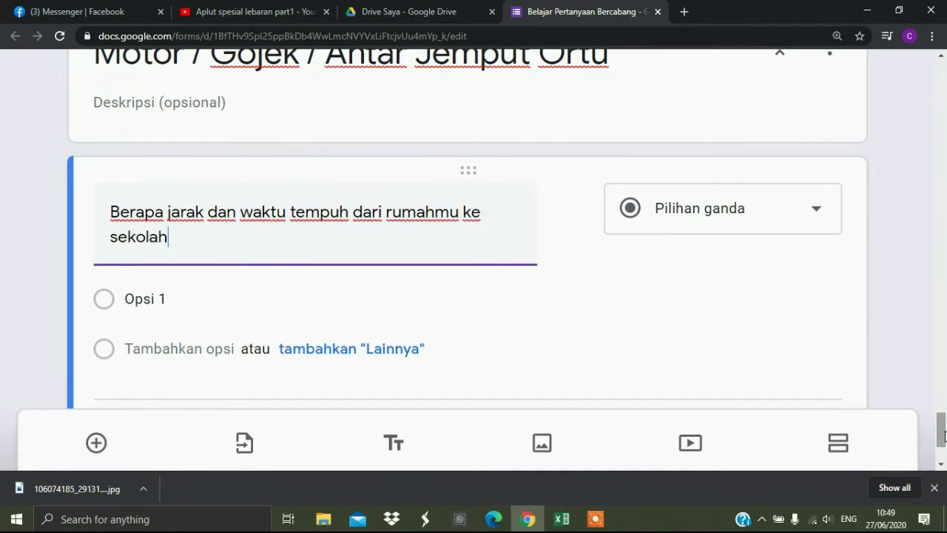
type("?")
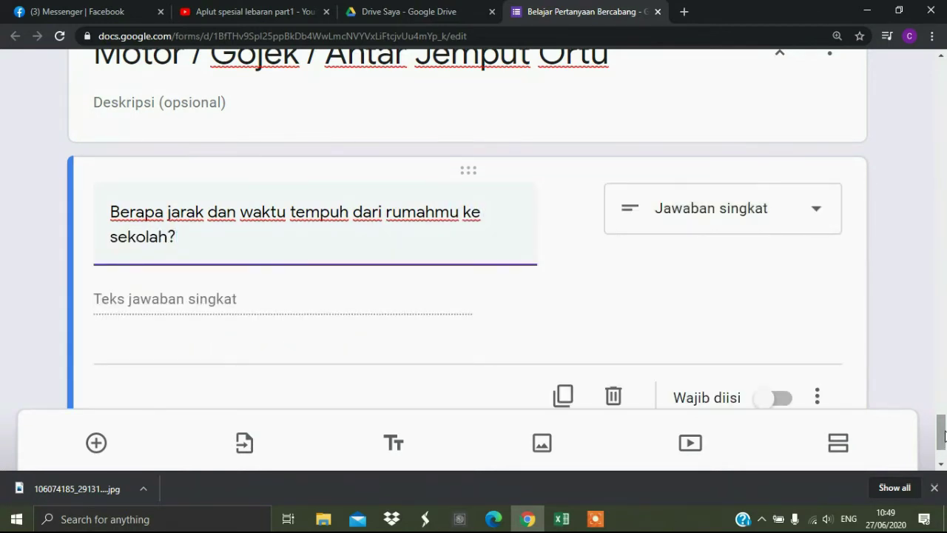
left_click(834, 222)
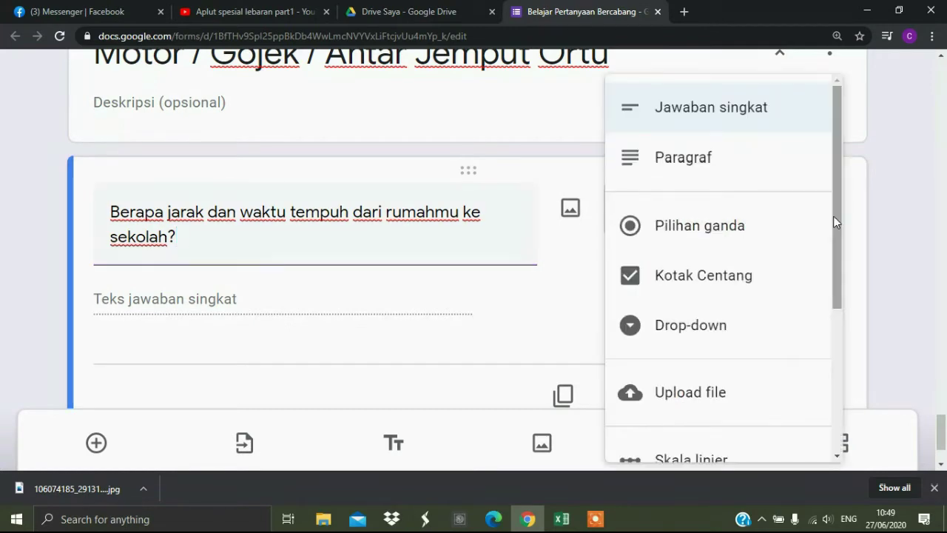
left_click(727, 237)
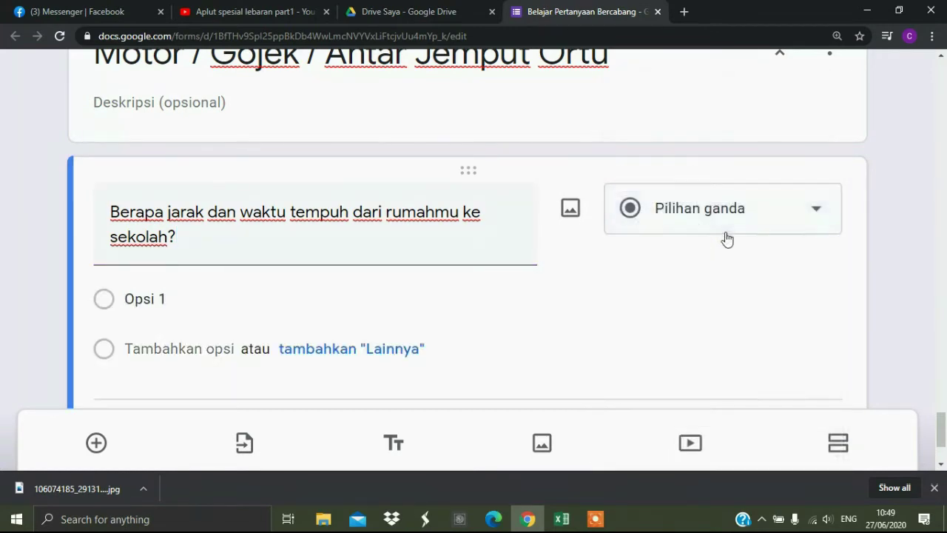
Step: Enter "5 Menit 3 KM Sepeda Motor" as the first answer option of the distance and travel time question
left_click(222, 304)
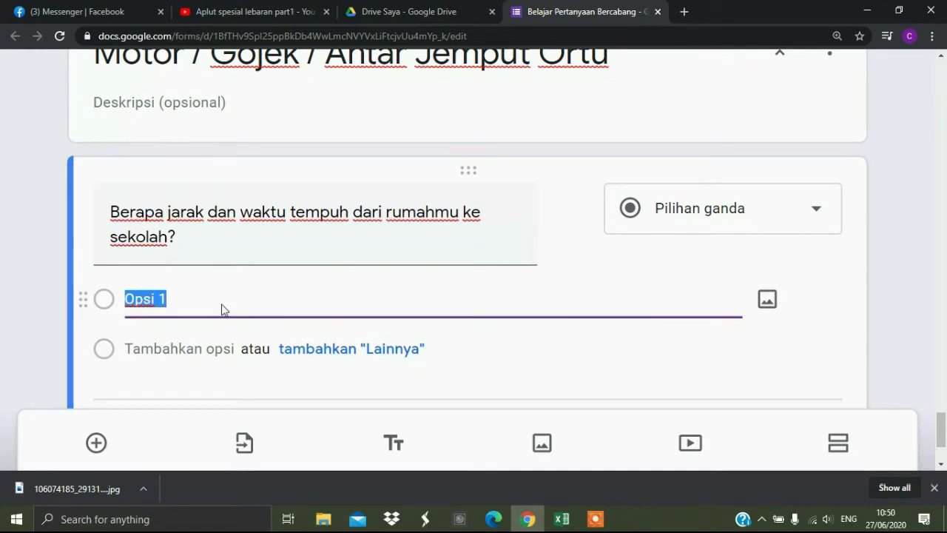
type("5 Menit")
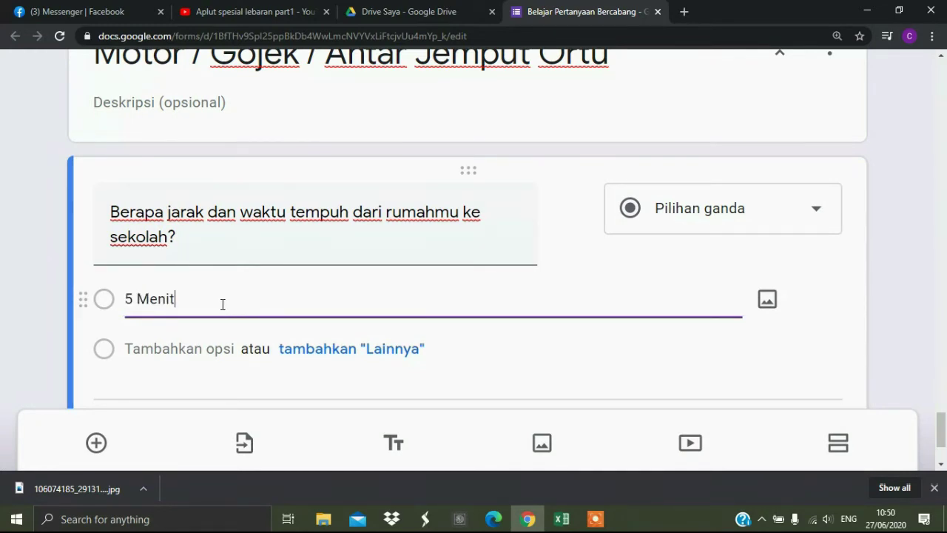
type(" 3 KM S")
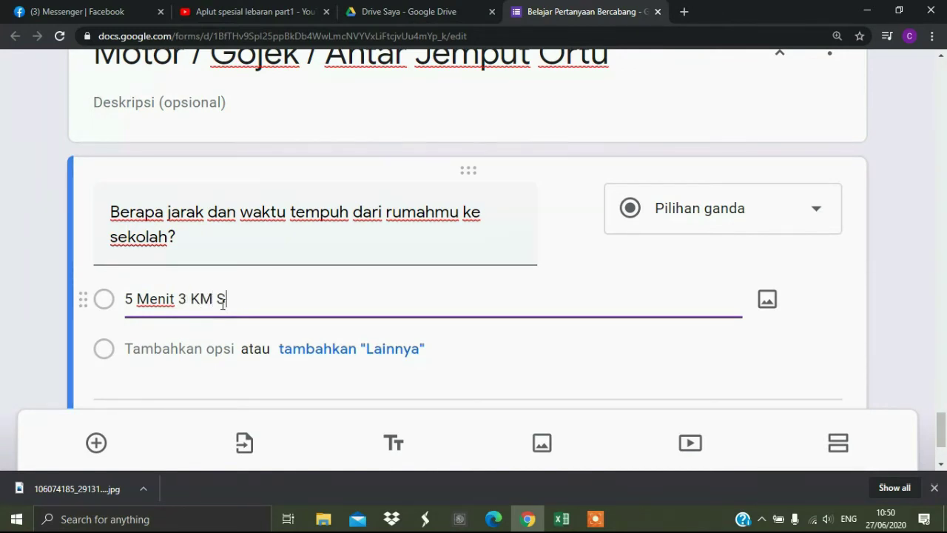
type("epeda M")
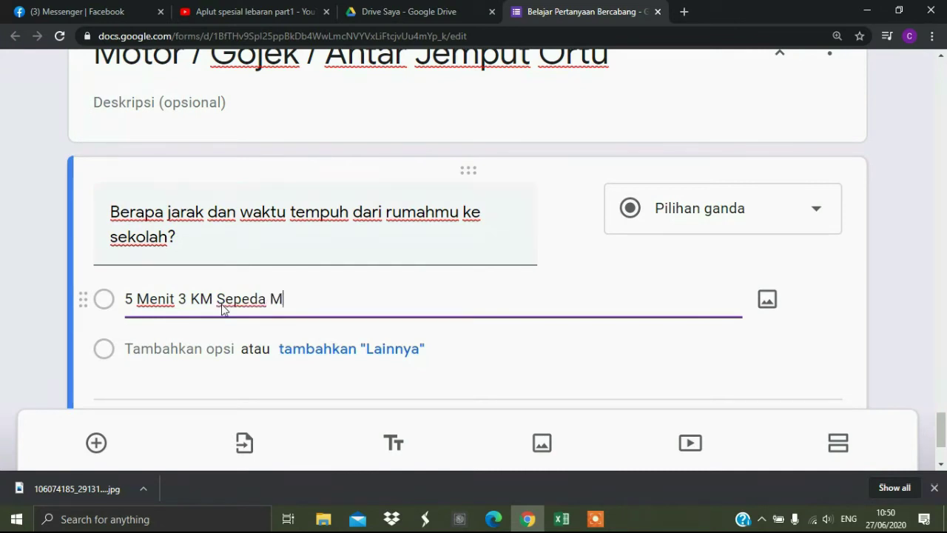
type("oto")
Step: Copy the text of the first answer option "5 Menit 3 KM Sepeda Motor" into a second answer option
key("ctrl+shift+Left")
key("ctrl+shift+Left")
key("ctrl+shift+Left")
key("ctrl+shift+Left")
key("ctrl+shift+Left")
key("ctrl+shift+Left")
key("ctrl+c")
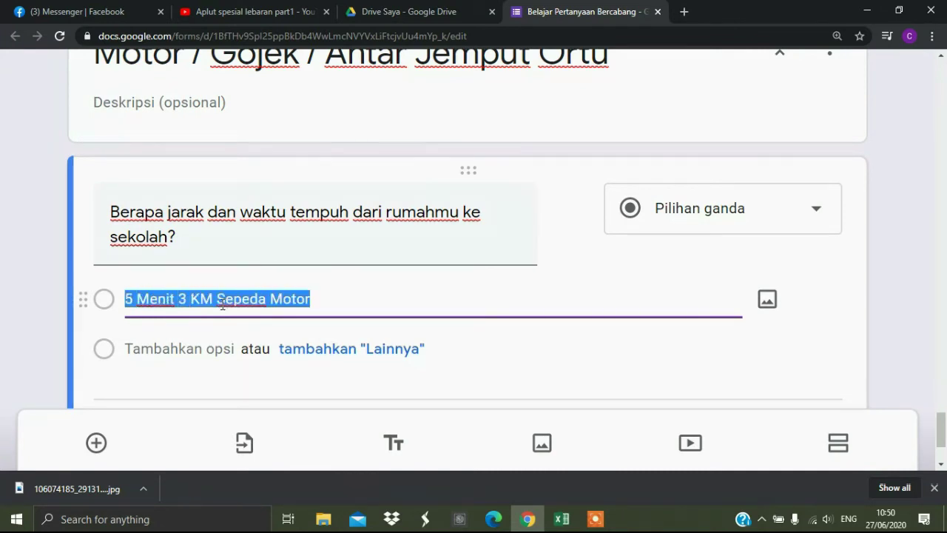
left_click(164, 344)
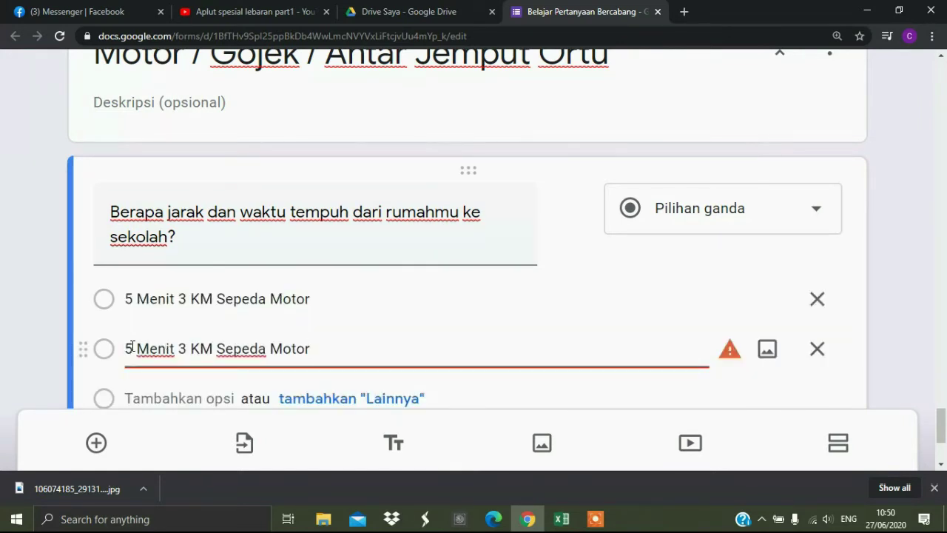
Step: Change the second answer option of the distance and travel time question to "10 Menit 6 KM Sepeda Motor"
left_click(135, 346)
key("BackSpace")
type("10")
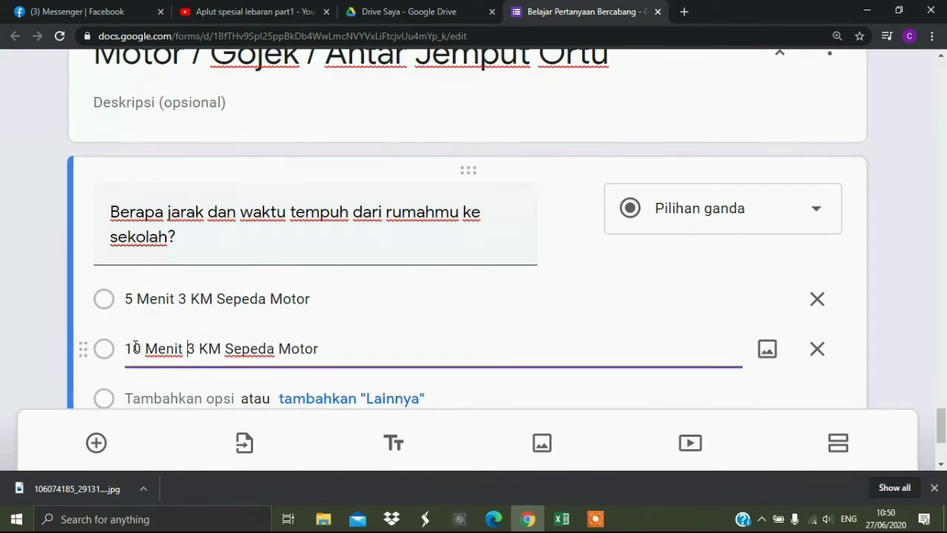
key("BackSpace")
type("6")
Step: Add a third answer option reading "15 Menit 8 KM Sepeda Motor" to the travel time question
left_click(147, 398)
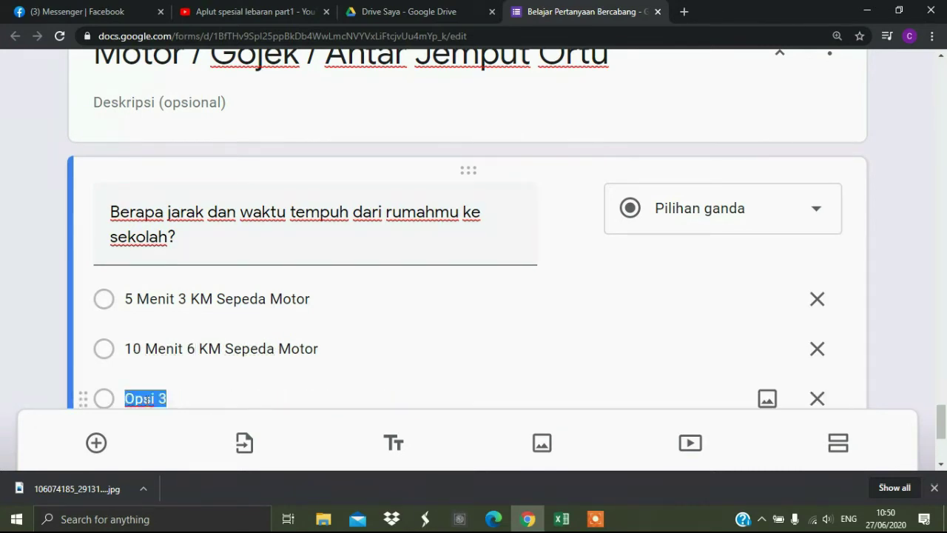
key("ctrl+v")
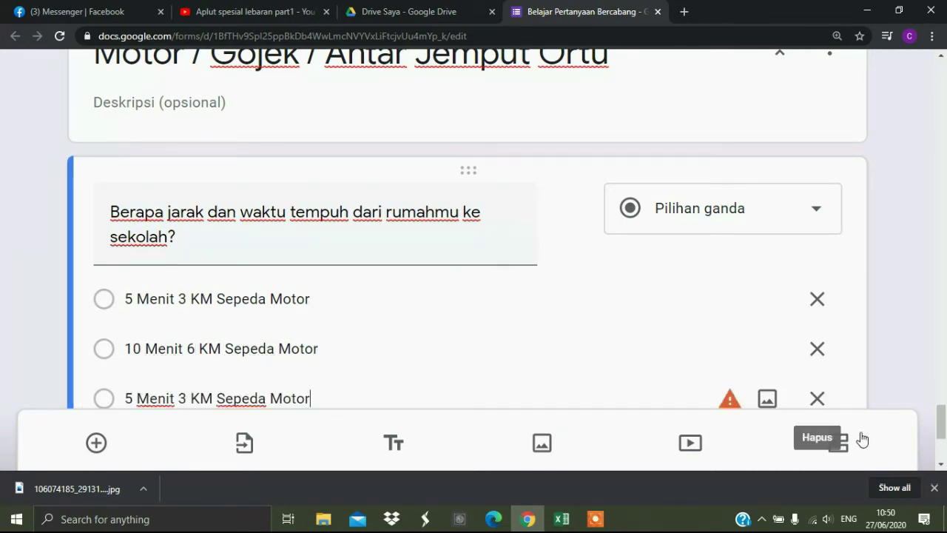
scroll(942, 420, "down", 3)
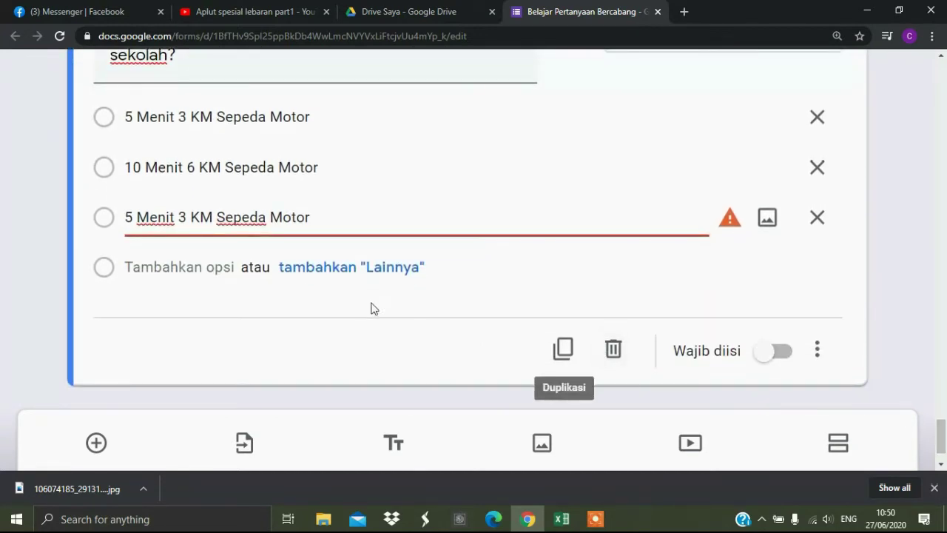
left_click(127, 217)
type("1")
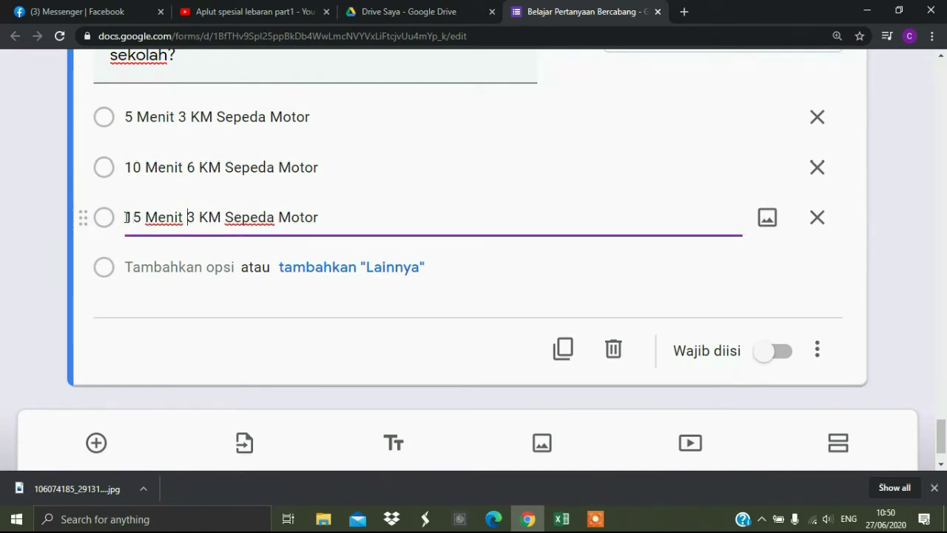
key("BackSpace")
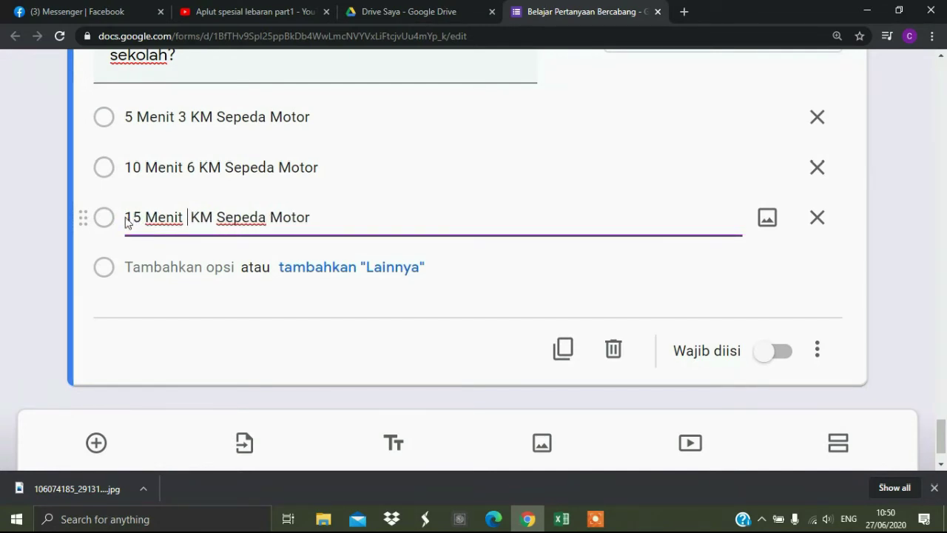
type("8")
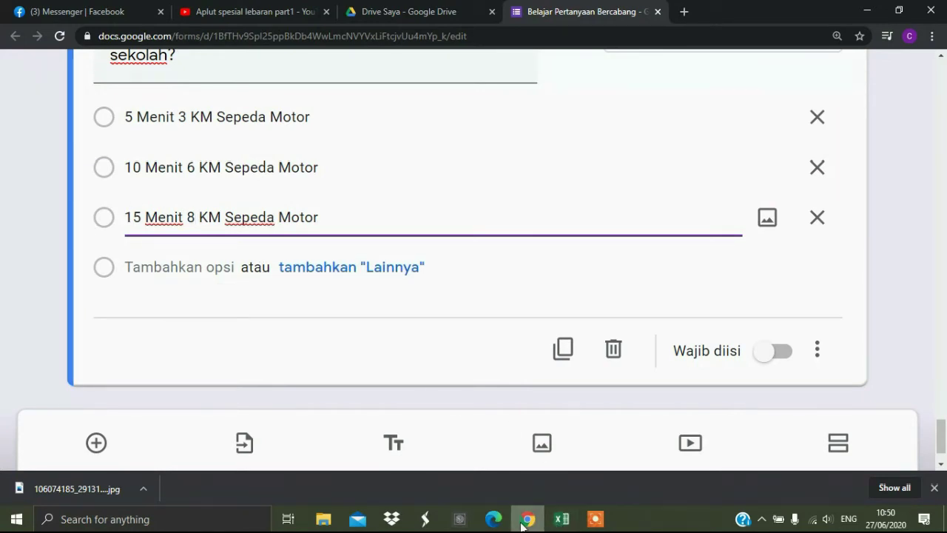
left_click(257, 19)
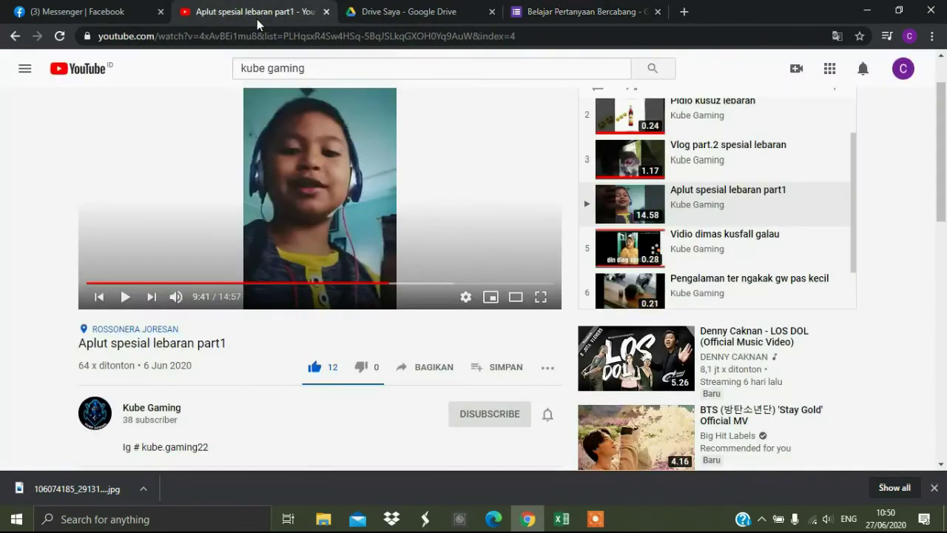
left_click(559, 11)
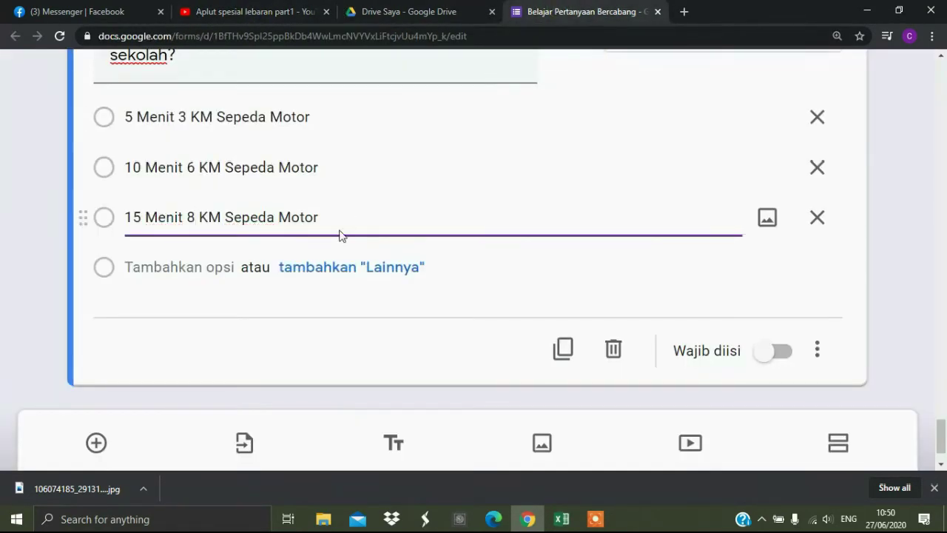
Step: Add a fourth answer option reading "20 Menit 10 KM Sepeda Motor" to the travel time question
left_click(150, 271)
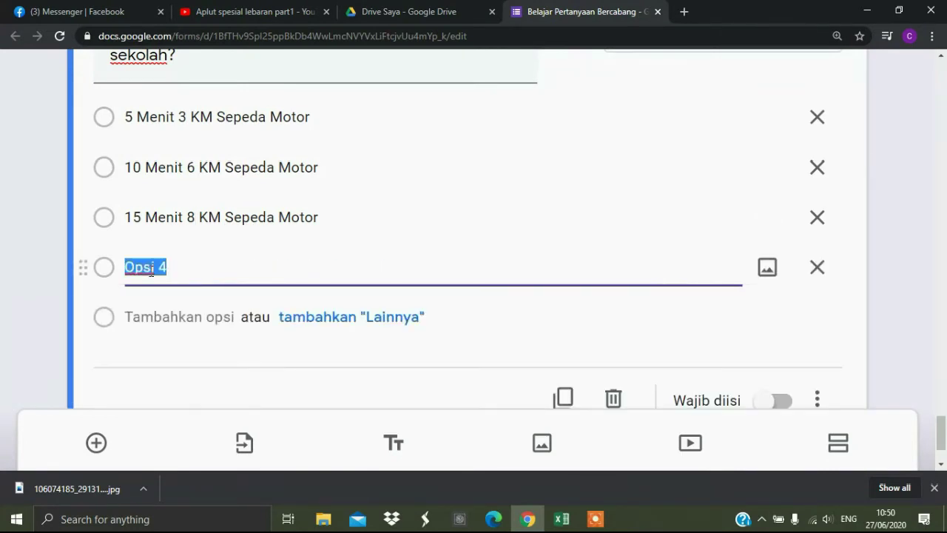
type("5 Menit 3 KM Sepeda Motor")
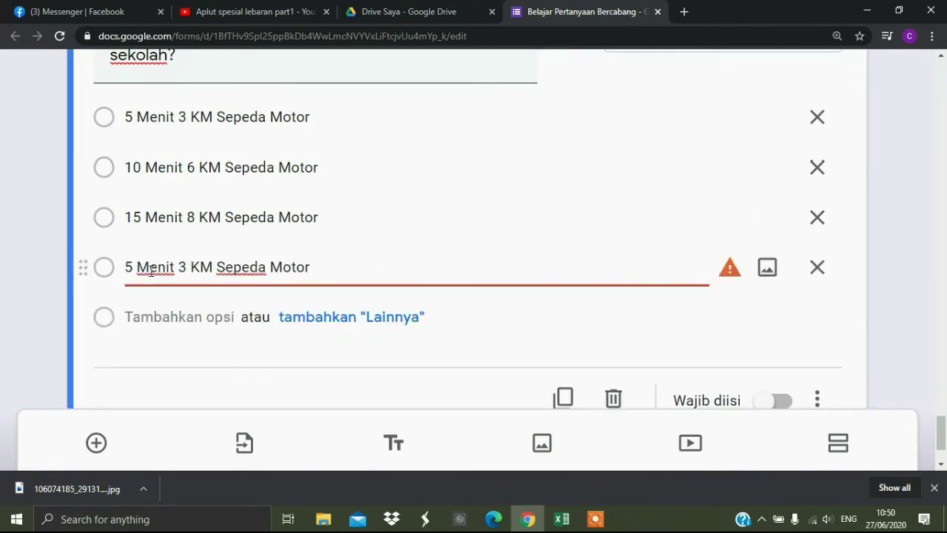
left_click(133, 270)
key("BackSpace")
type("20")
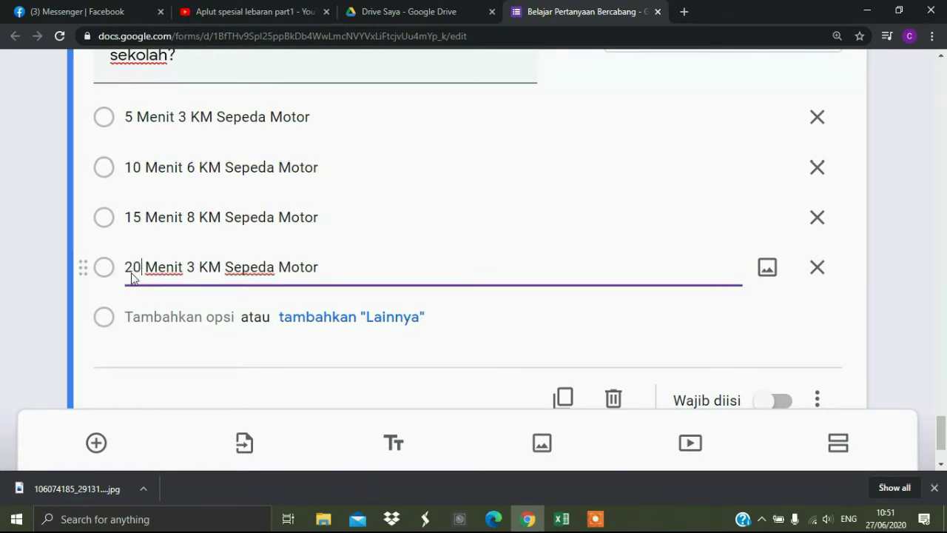
key("Right")
key("Right")
key("Right")
key("Right")
key("Right")
key("Right")
key("Right")
key("Right")
key("BackSpace")
type("10")
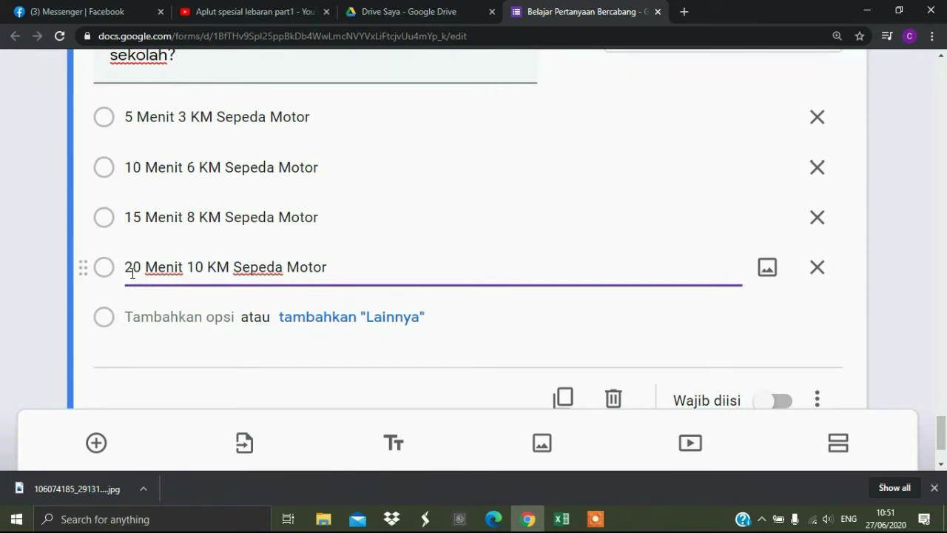
Step: Add a fifth answer option reading "25 Menit 13 KM Sepeda Motor" to the travel time question
left_click(143, 318)
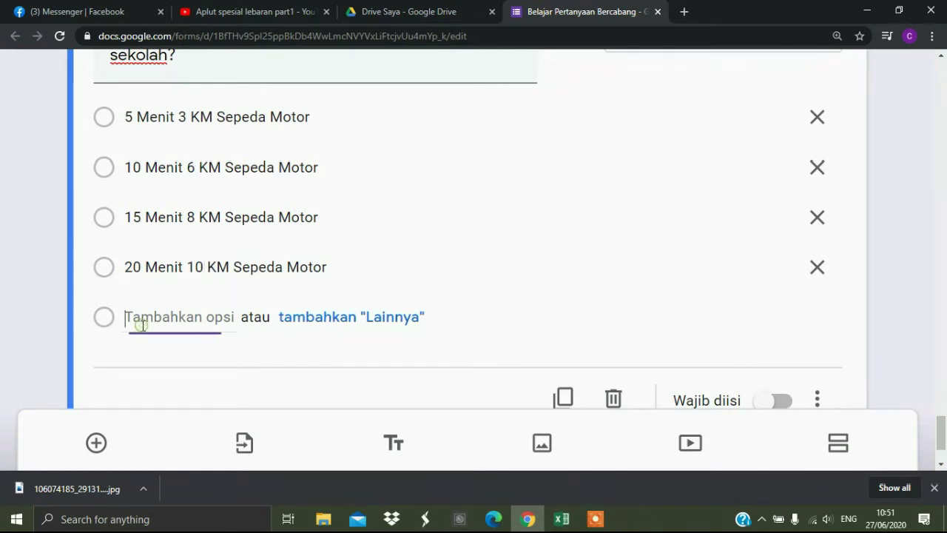
type("5 Menit 3 KM Sepeda Motor")
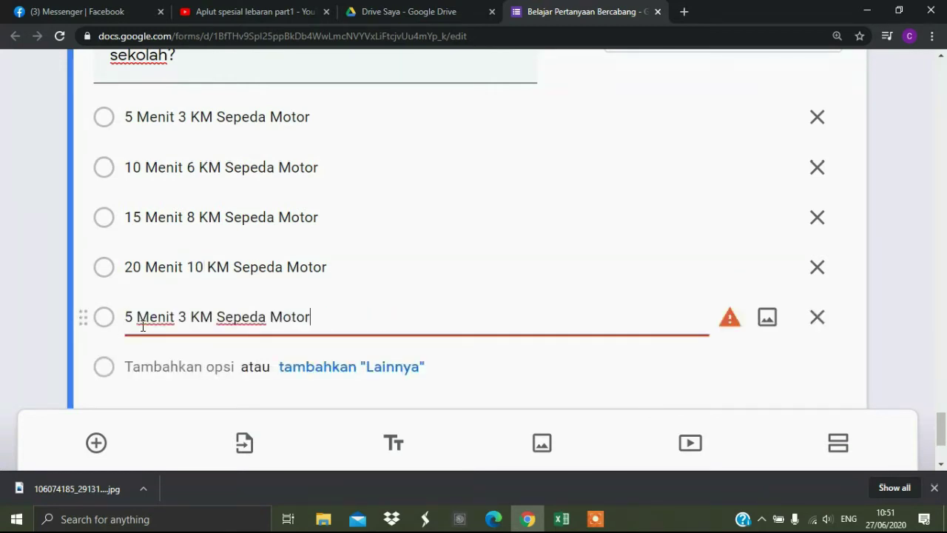
left_click(180, 318)
type("1")
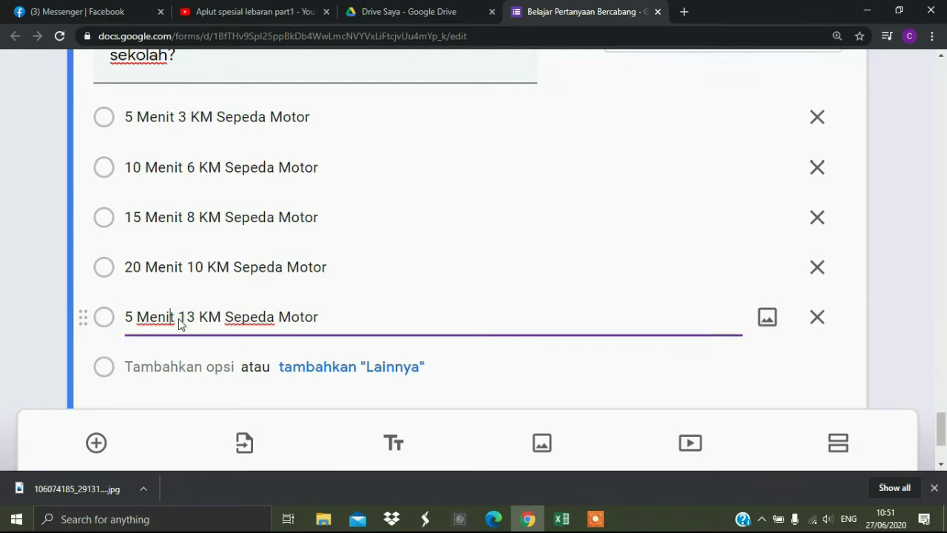
type("2")
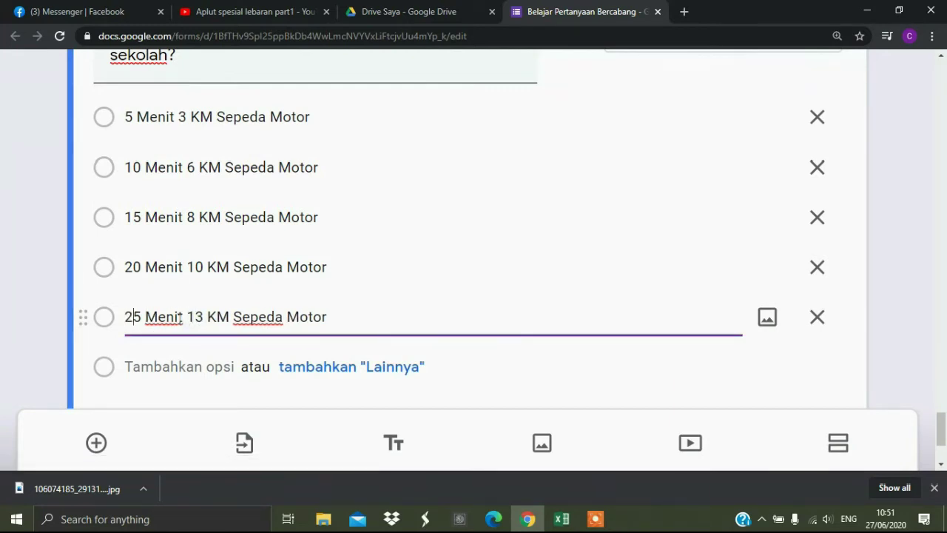
Step: Add a sixth answer option reading "30 Menit 16 KM Sepeda Motor" to the travel time question
left_click(148, 363)
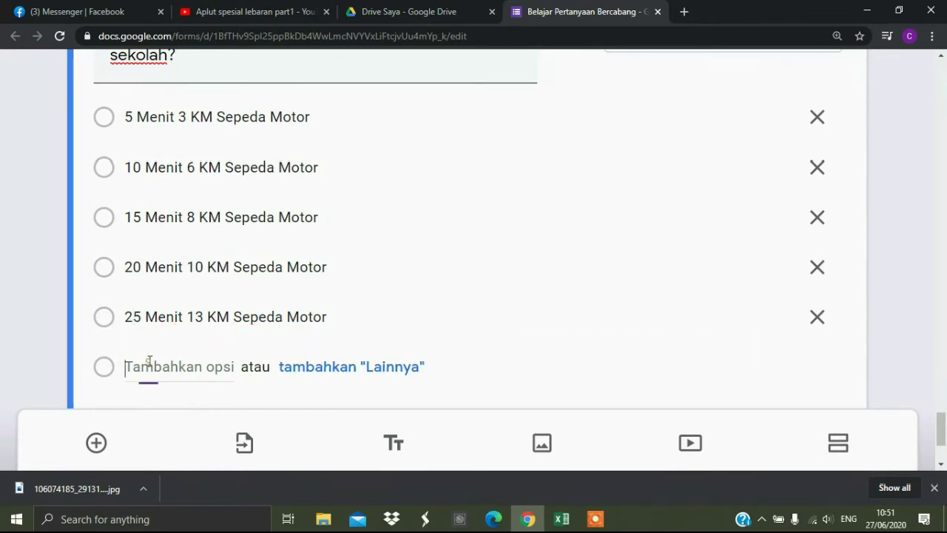
type("5 Menit 3 KM Sepeda Motor")
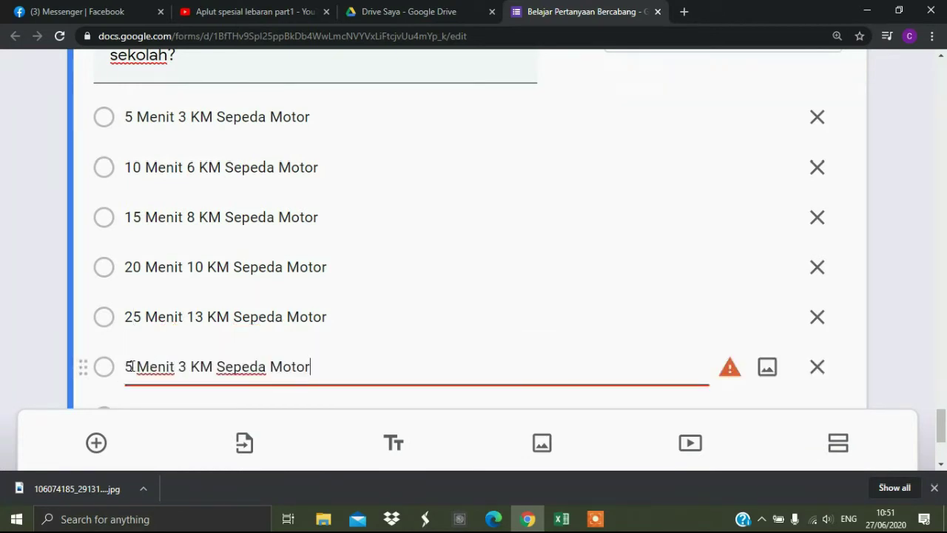
left_click(133, 366)
key("BackSpace")
type("2")
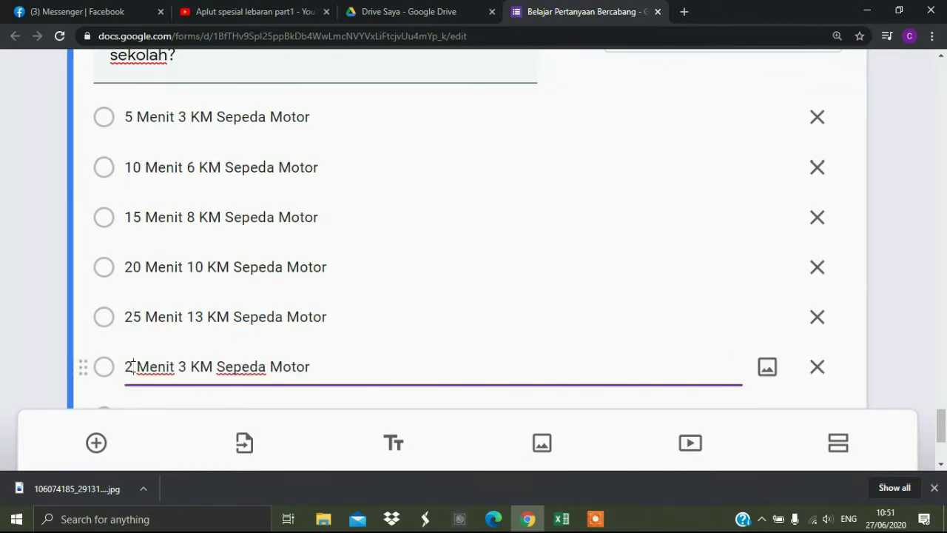
key("BackSpace")
type("30")
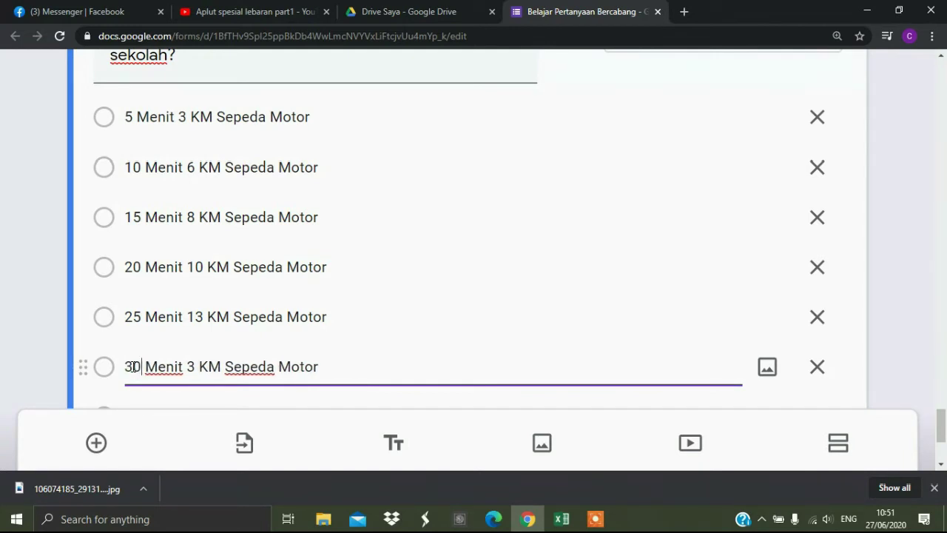
key("shift+Right")
type("16")
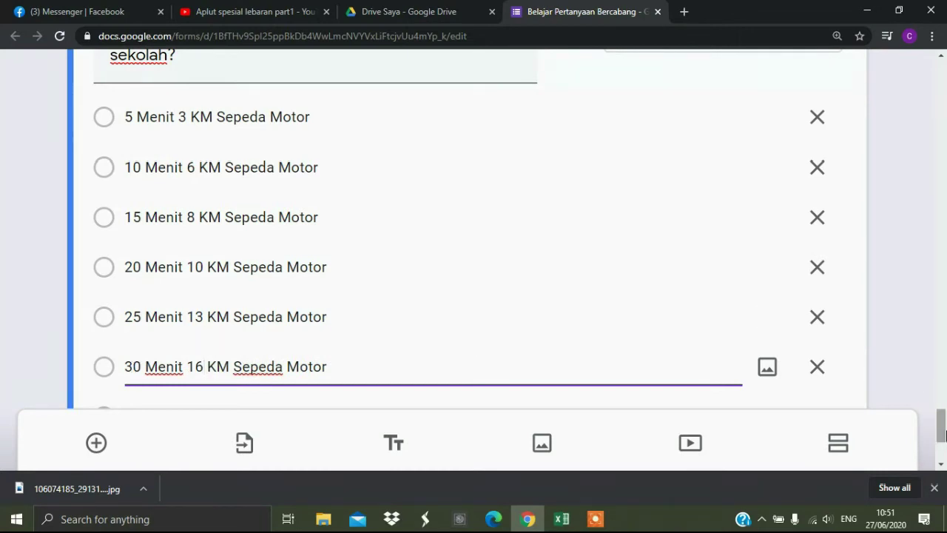
Step: Add a seventh answer option "Lebih dari 30 menit" and make the travel time question required
left_click_drag(939, 433, 940, 442)
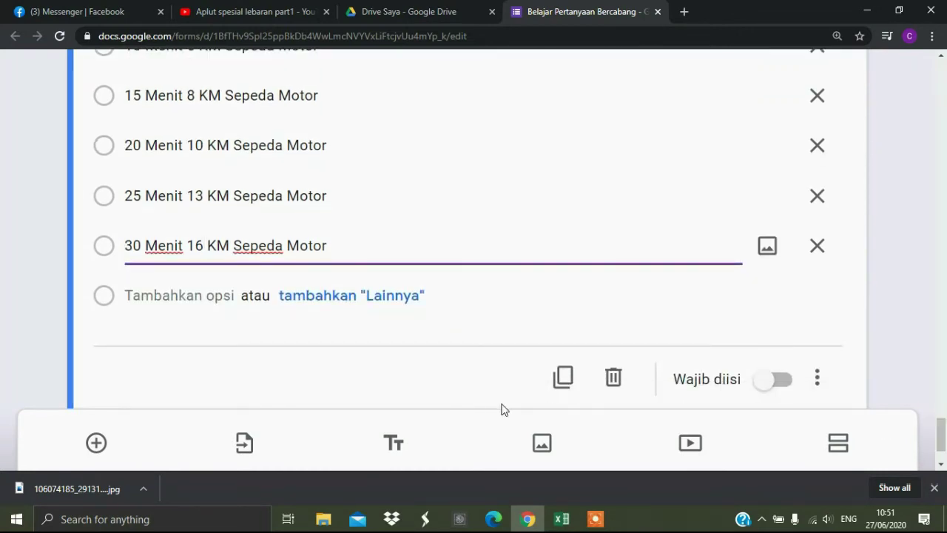
left_click(174, 295)
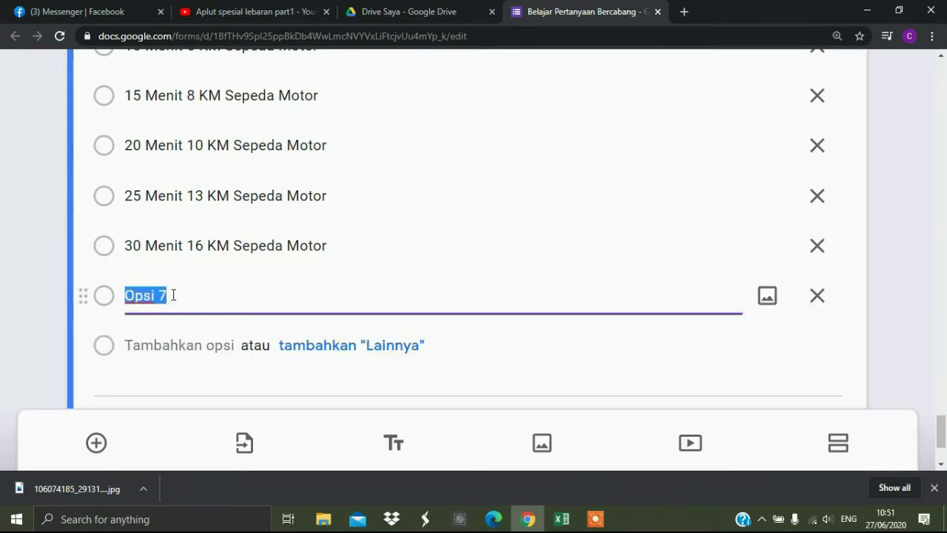
type("Leb")
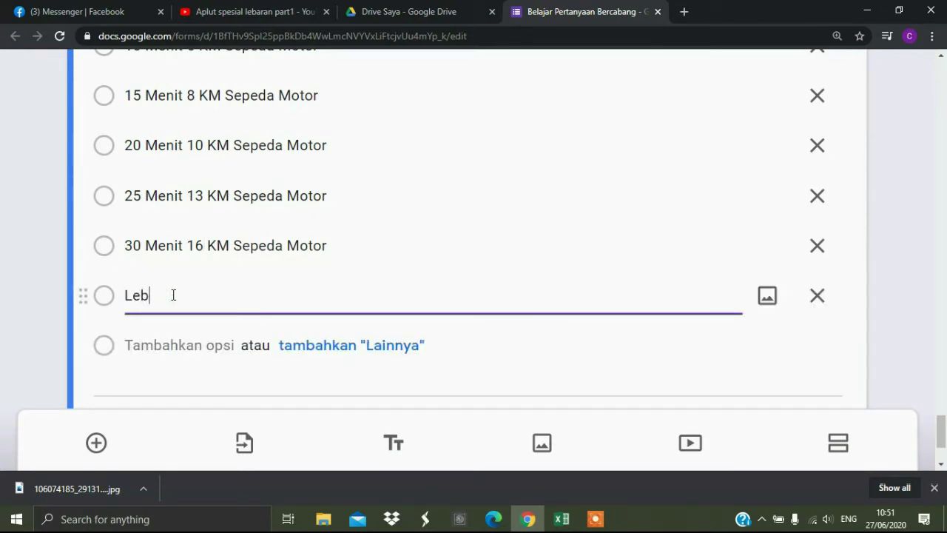
type("ih dari 30 menit")
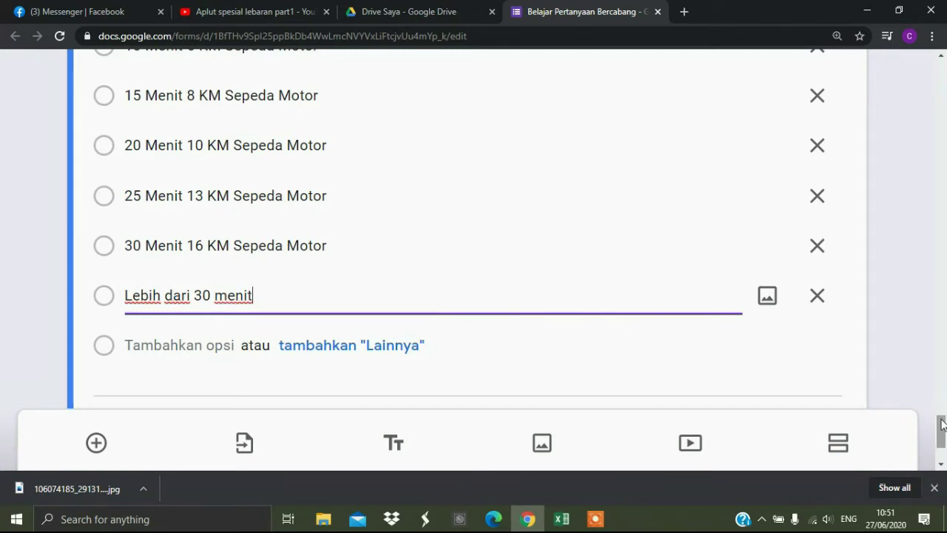
mouse_move(943, 426)
left_mouse_down()
mouse_move(943, 407)
mouse_move(943, 442)
left_mouse_up()
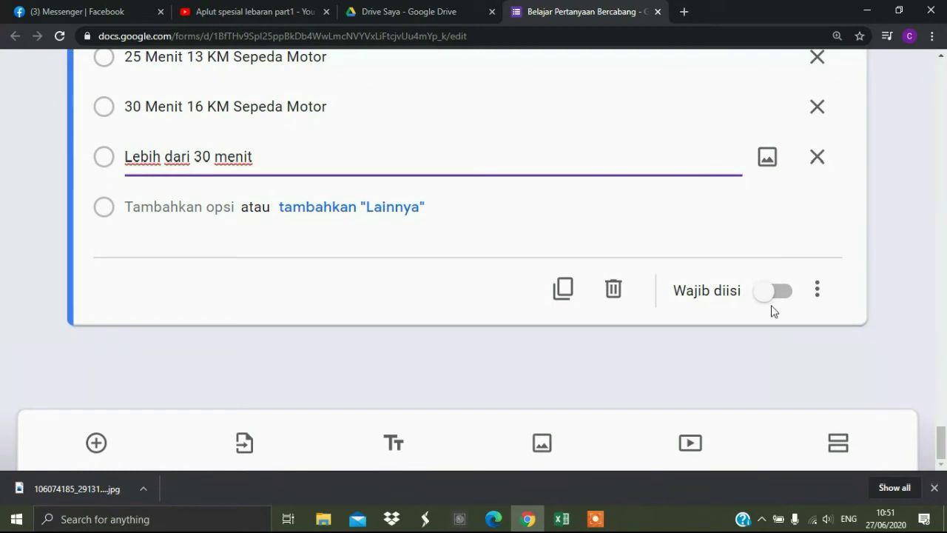
left_click(766, 300)
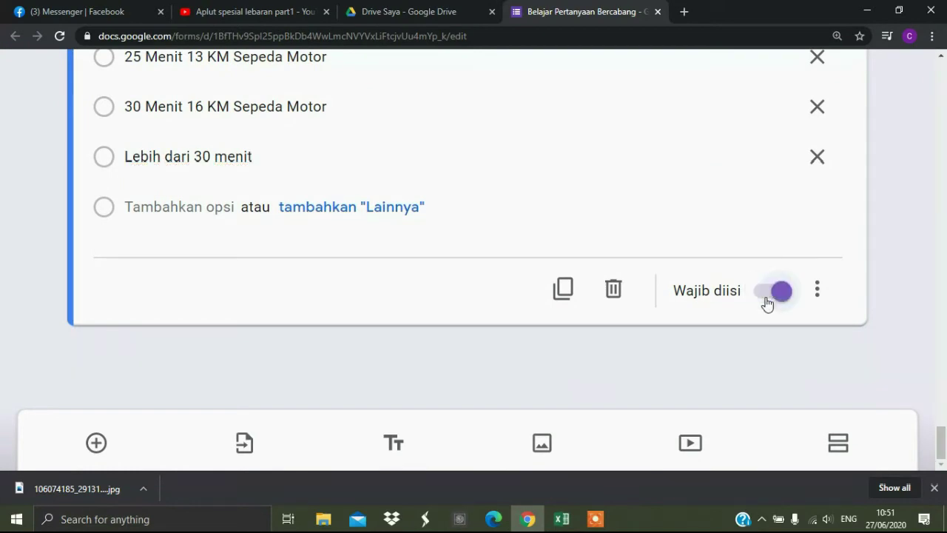
Step: Add a new section after section 8 titled "Sepeda Ontel" and insert a blank multiple-choice question in it
left_click(837, 446)
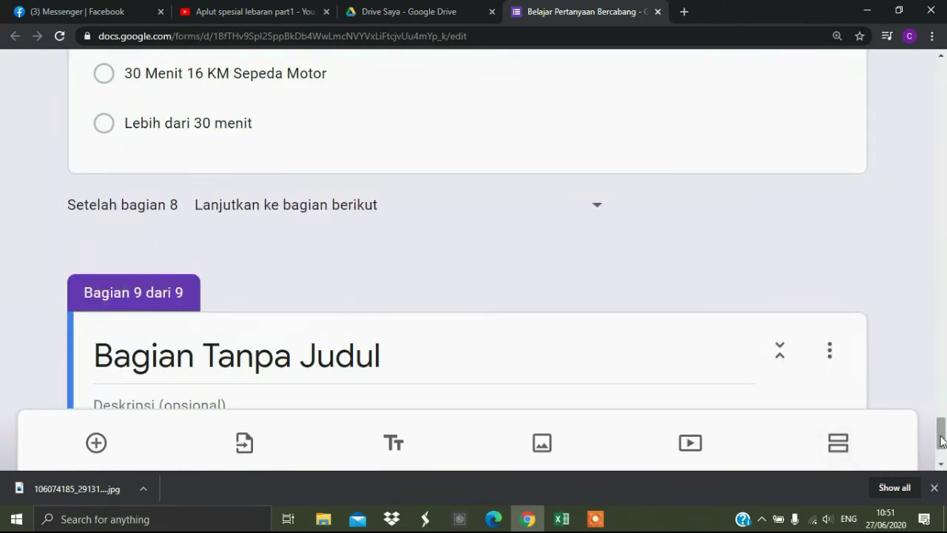
left_click_drag(942, 442, 940, 368)
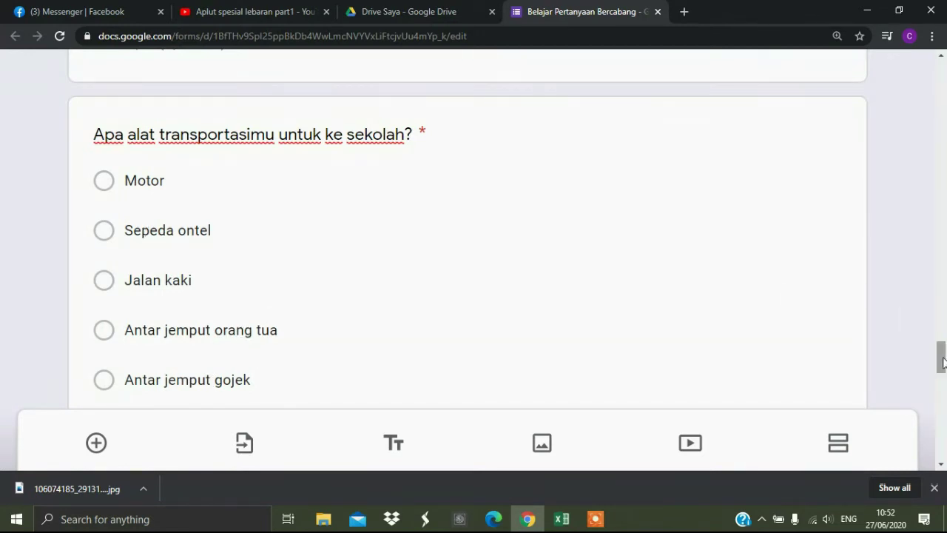
left_click_drag(941, 356, 941, 446)
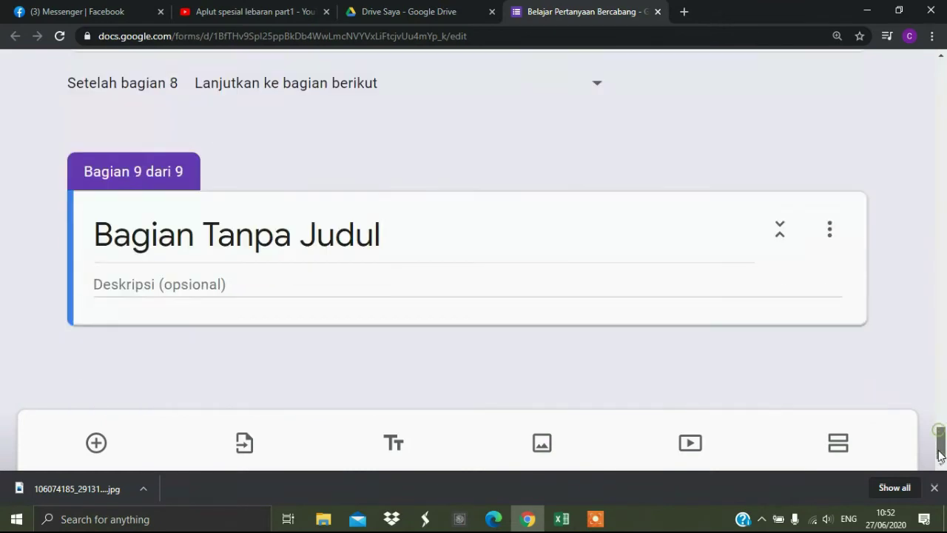
left_click(428, 243)
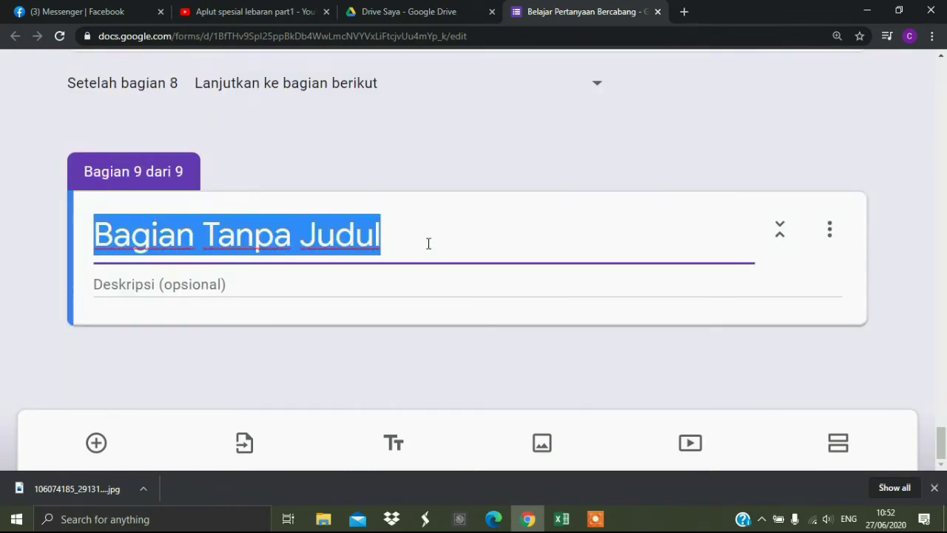
type("S")
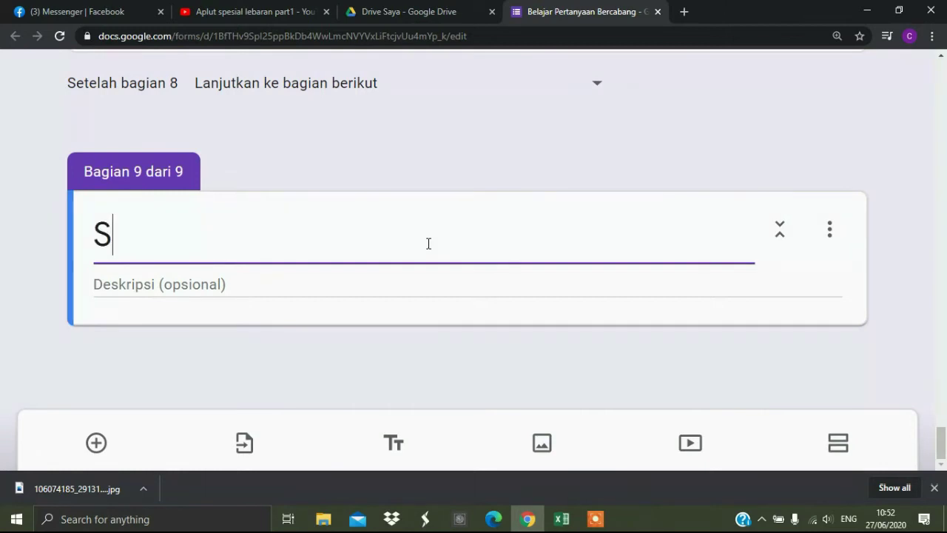
type("epeda Ontel")
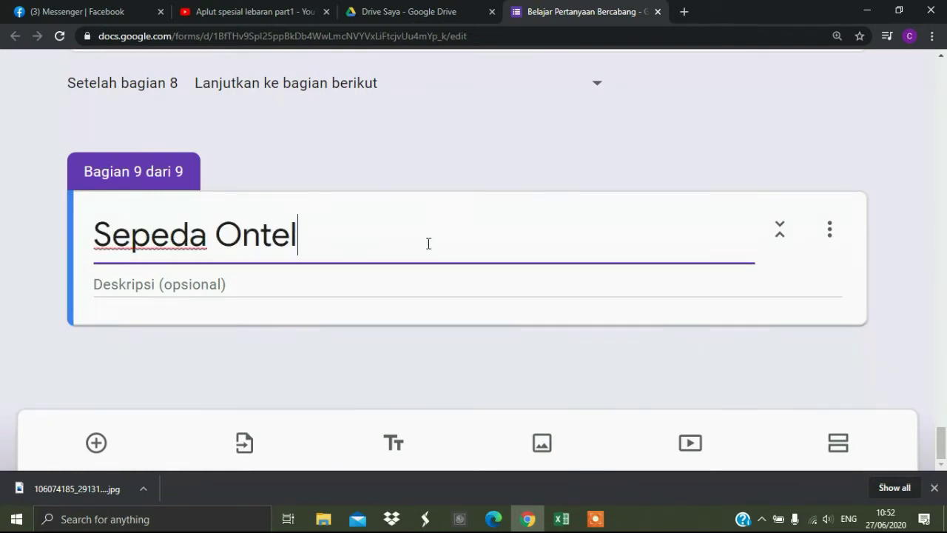
left_click(95, 444)
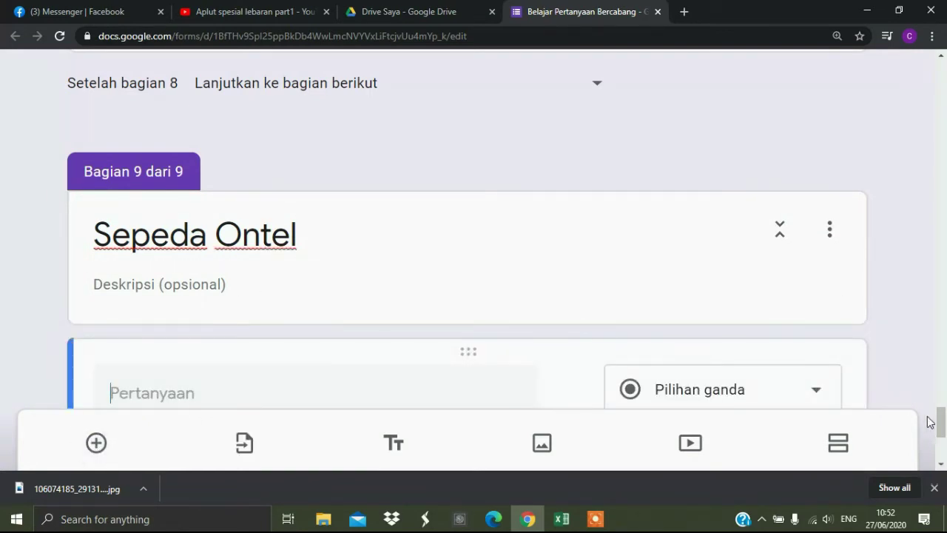
Step: Copy the question "Berapa jarak dan waktu tempuh dari rumahmu ke sekolah?" from section 8 into the Sepeda Ontel question and set its type to Pilihan ganda
mouse_move(942, 421)
left_mouse_down()
mouse_move(943, 438)
mouse_move(943, 429)
left_mouse_up()
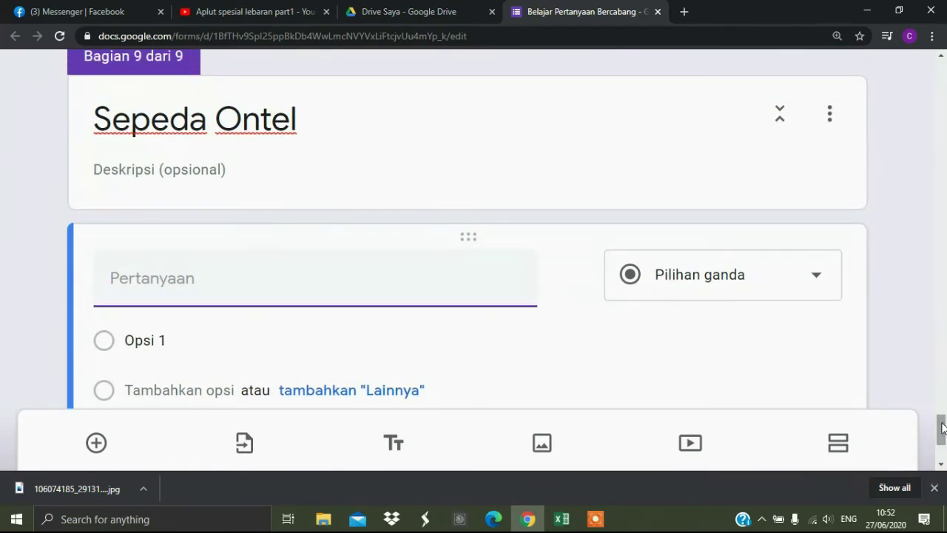
left_click_drag(944, 428, 943, 382)
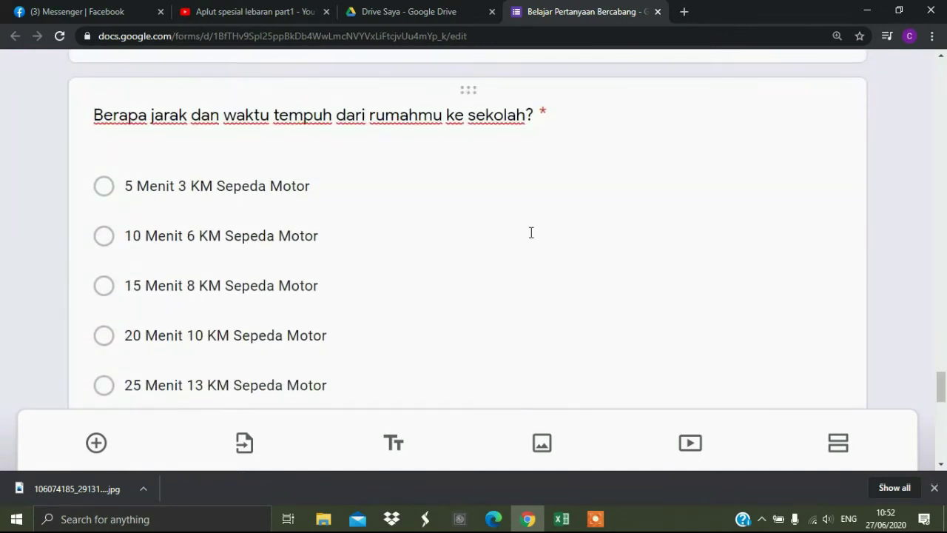
left_click(404, 117)
key("ctrl+c")
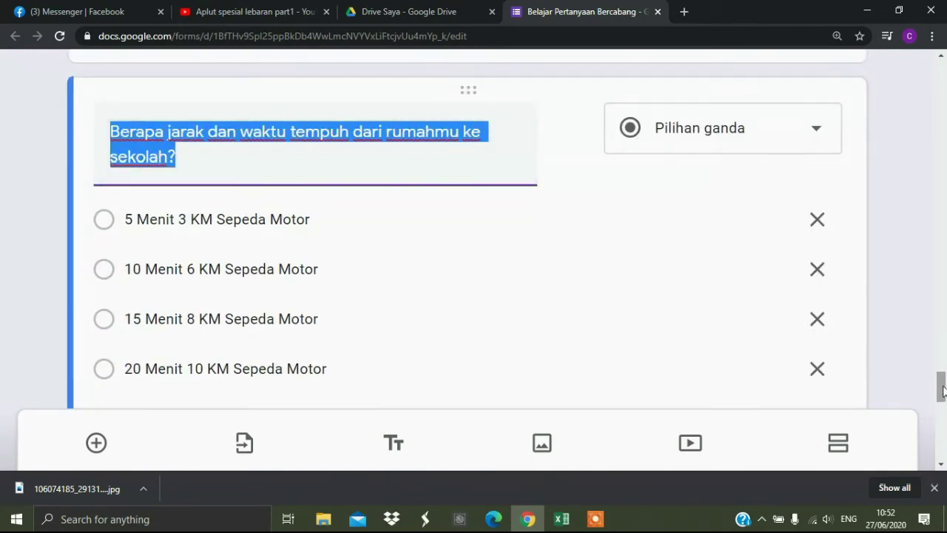
left_click_drag(943, 392, 943, 435)
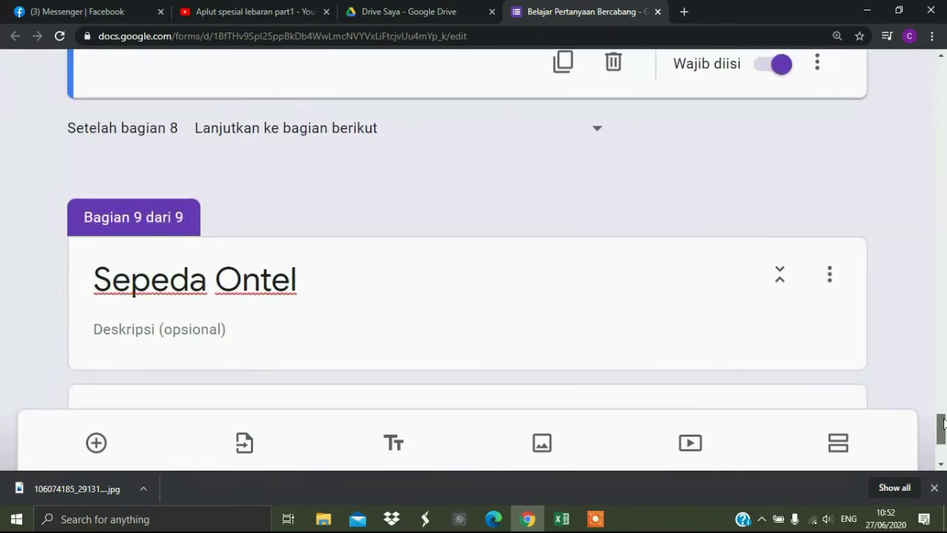
left_click_drag(943, 423, 944, 438)
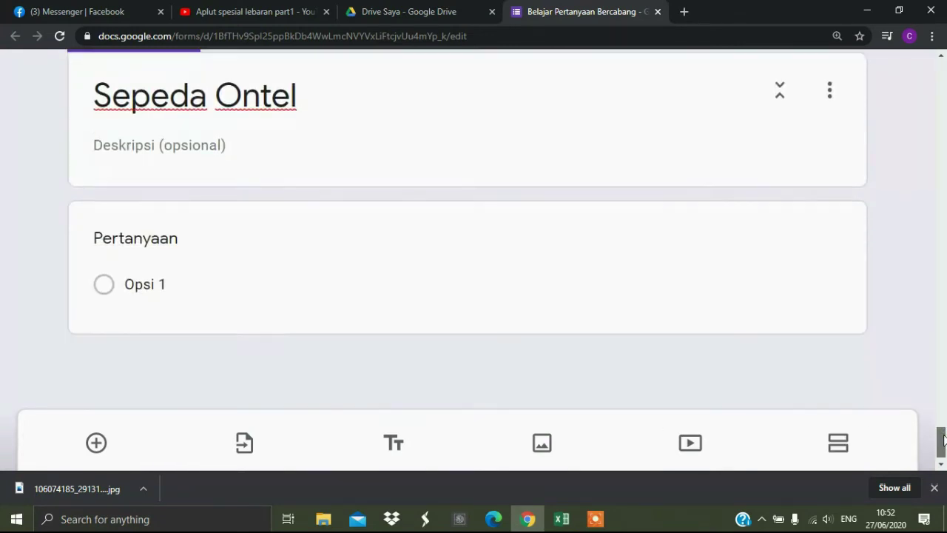
left_click(198, 235)
key("ctrl+v")
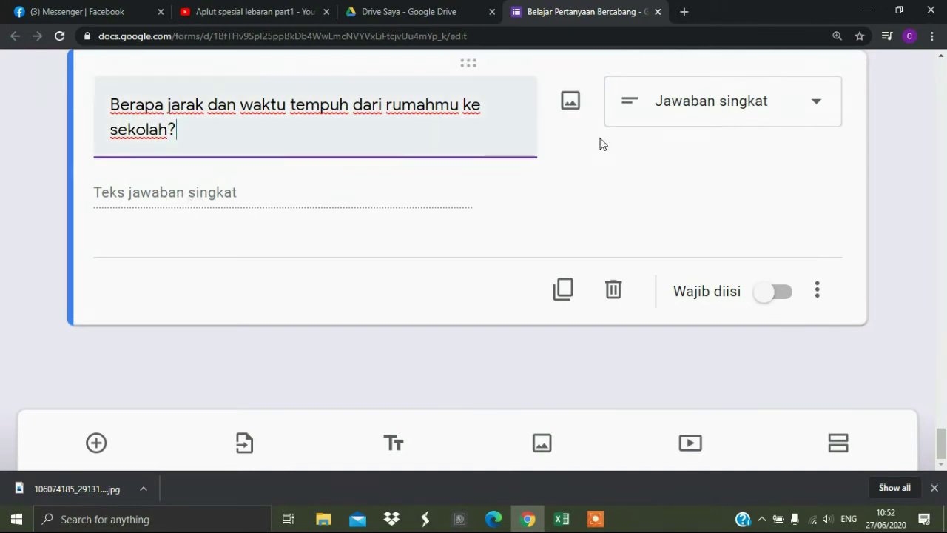
left_click(674, 117)
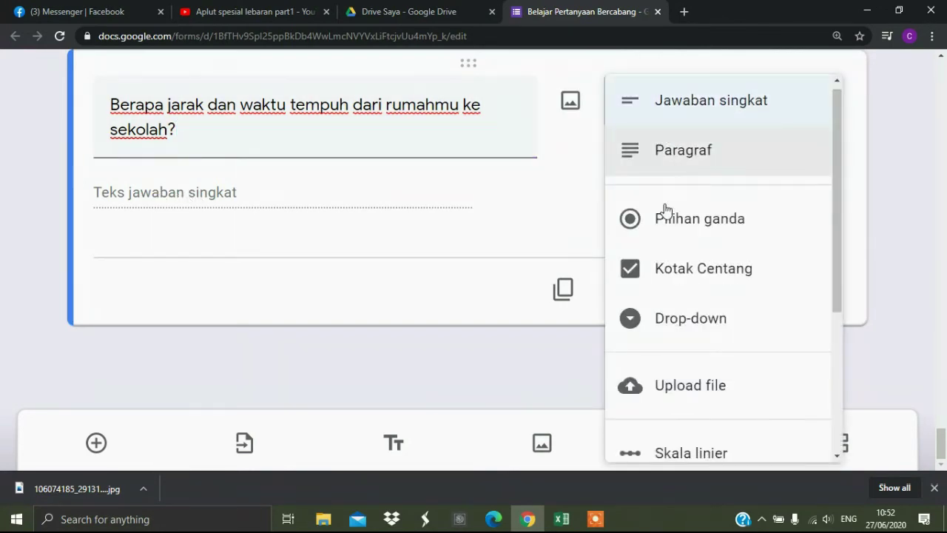
left_click(668, 231)
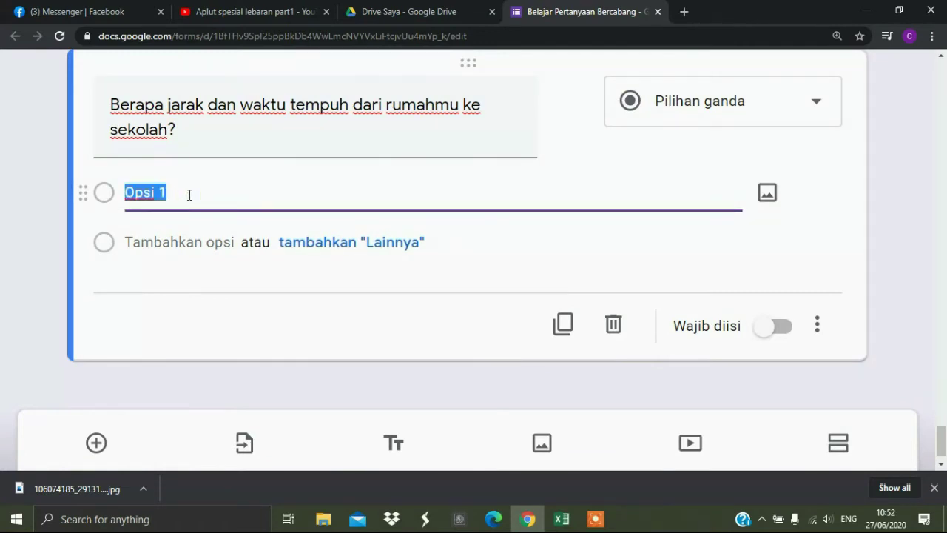
Step: Set the first answer option of the Sepeda Ontel question to "5 Menit 1 KM Sepeda Ontel" and copy its text
type("5 ")
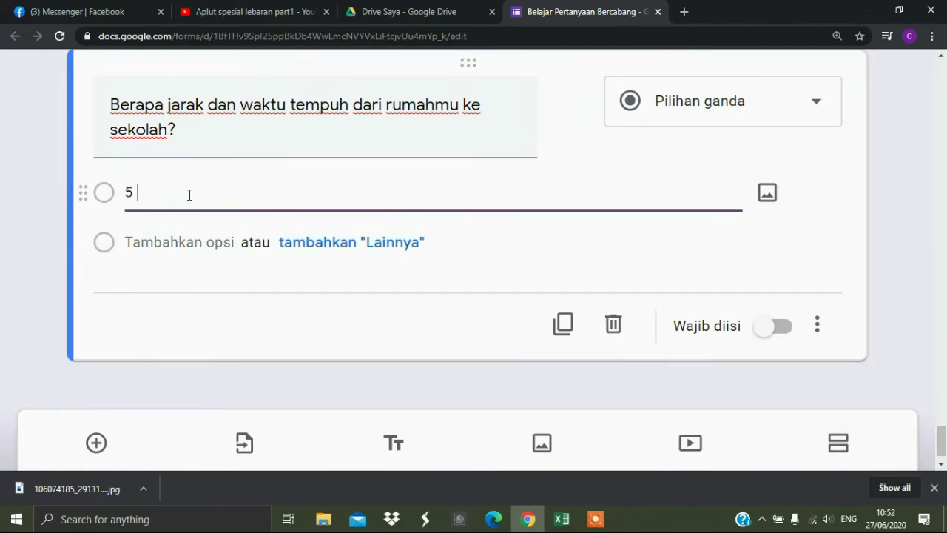
type("Menit 1 KM Sepe")
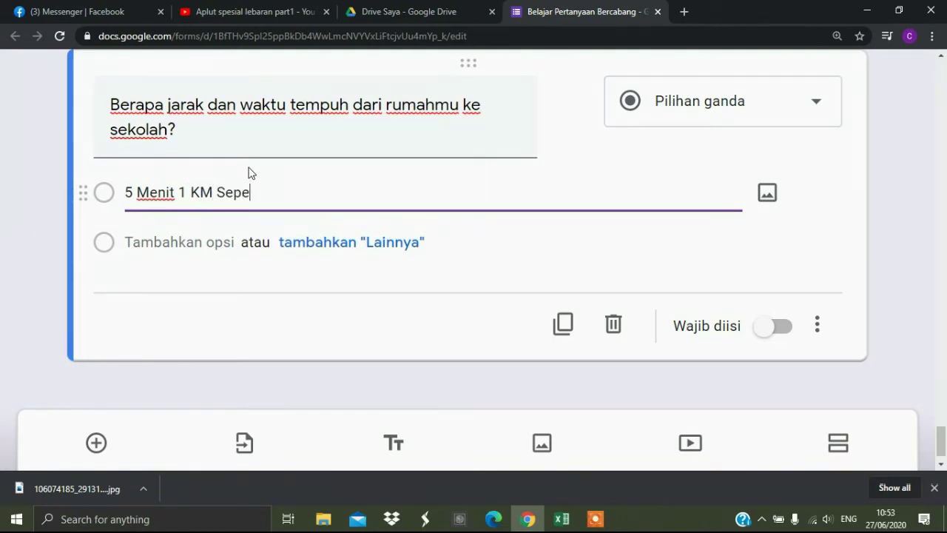
type("da Onte")
key("ctrl+shift+Left")
key("ctrl+shift+Left")
key("ctrl+shift+Left")
key("ctrl+shift+Left")
key("ctrl+shift+Left")
key("ctrl+shift+Left")
key("ctrl+c")
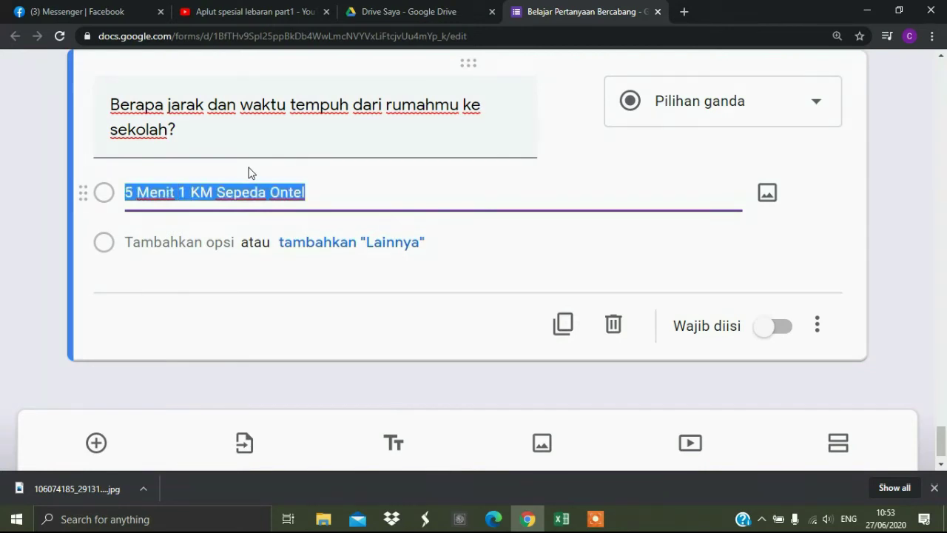
Step: Add a second answer option from the copied text, changed to "10 Menit 2 KM Sepeda Ontel"
left_click(157, 243)
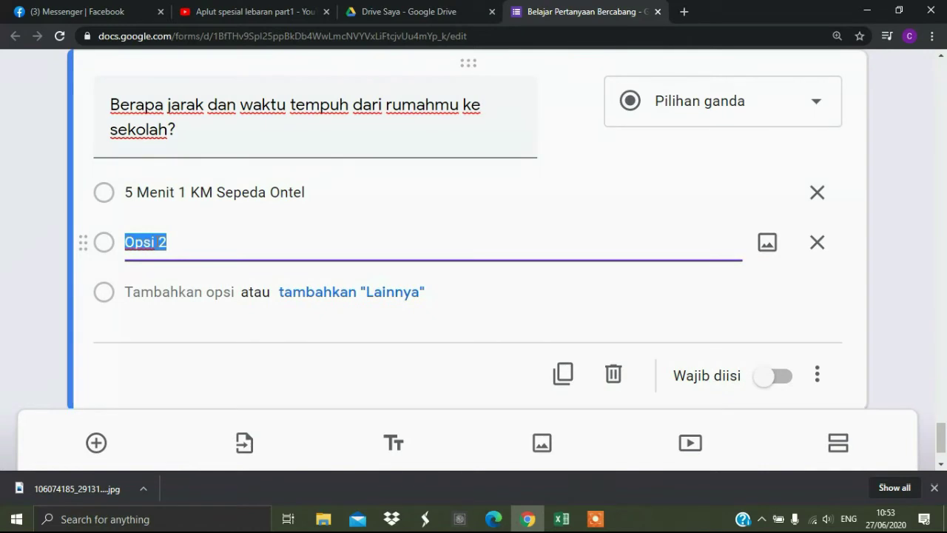
key("ctrl+v")
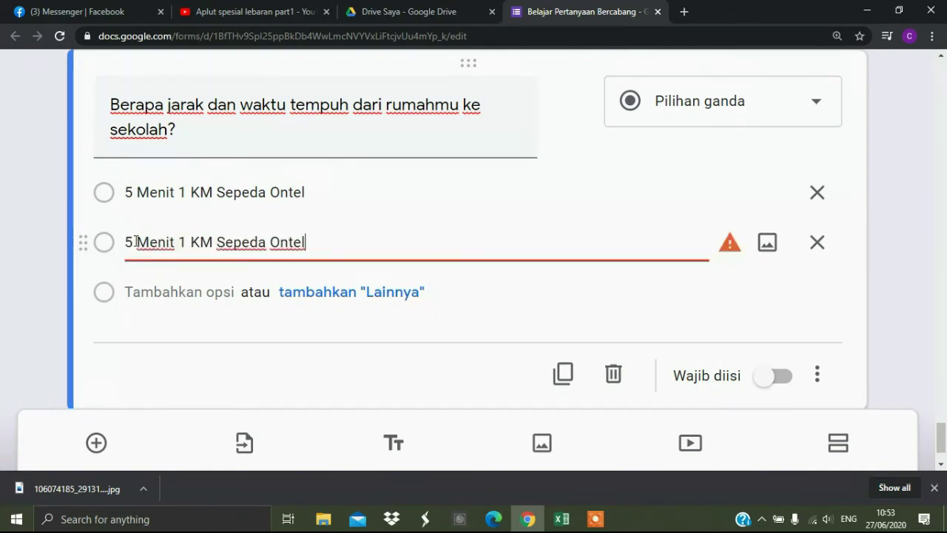
left_click(136, 241)
key("BackSpace")
type("10")
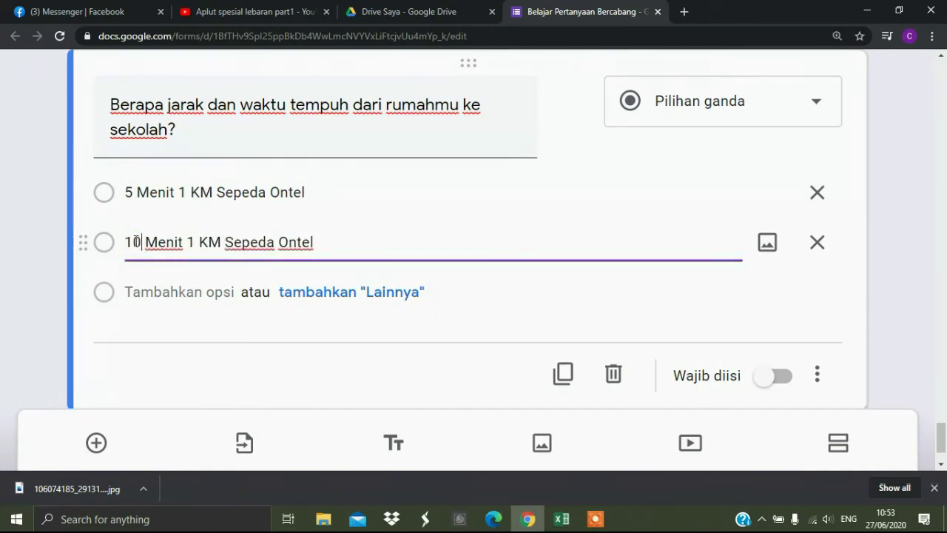
key("BackSpace")
type("2")
Step: Add a third answer option from the copied text, changed to "15 Menit 3 KM Sepeda Ontel"
left_click(134, 298)
key("ctrl+v")
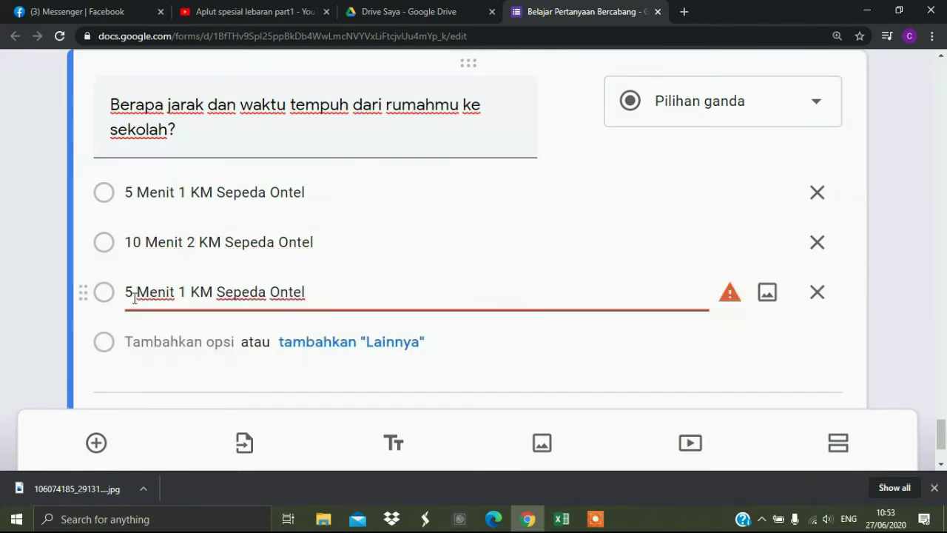
type("1")
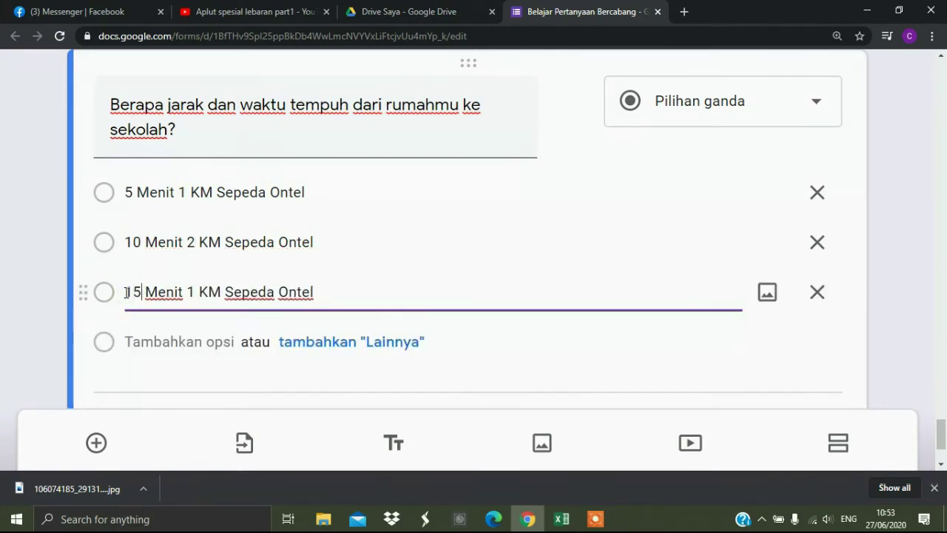
key("Right")
key("Right")
key("Right")
key("Right")
key("Right")
key("Right")
key("Right")
key("Right")
key("Right")
key("BackSpace")
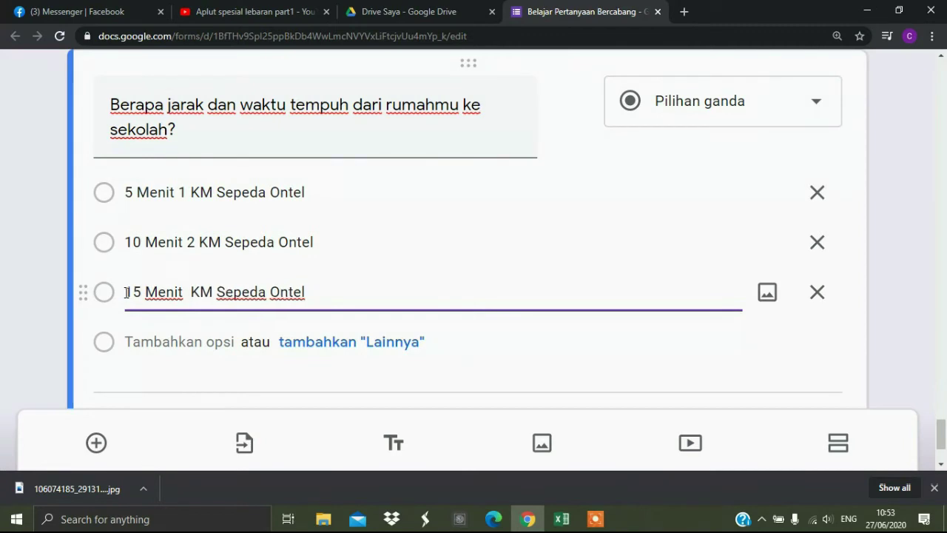
type("3")
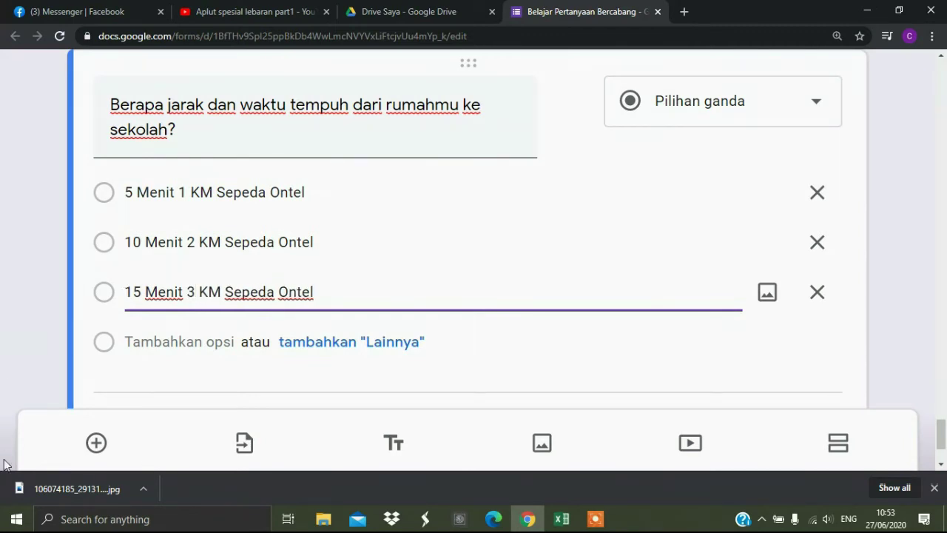
Step: Add a fourth answer option reading "20 Menit 4 KM Sepeda Ontel" and make the Sepeda Ontel question required
left_click(144, 344)
key("ctrl+v")
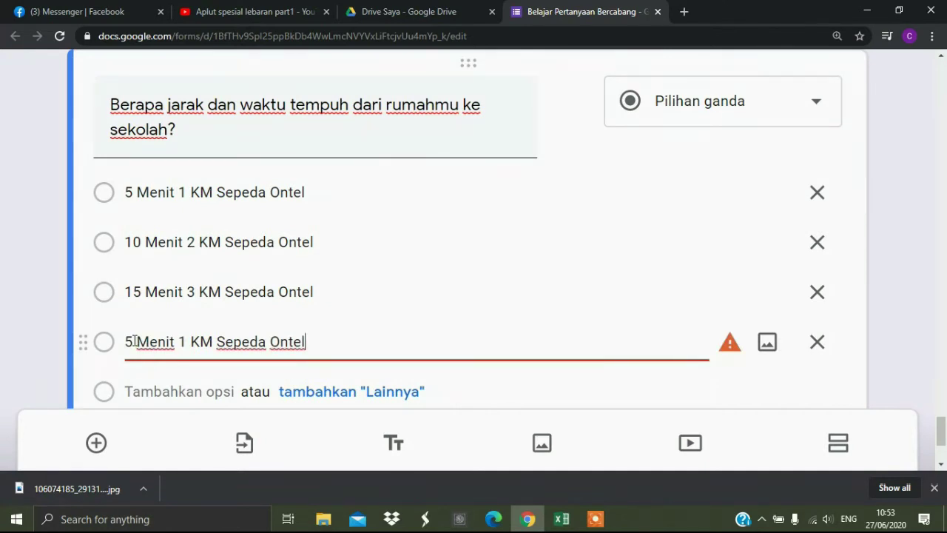
left_click(134, 341)
key("BackSpace")
type("20")
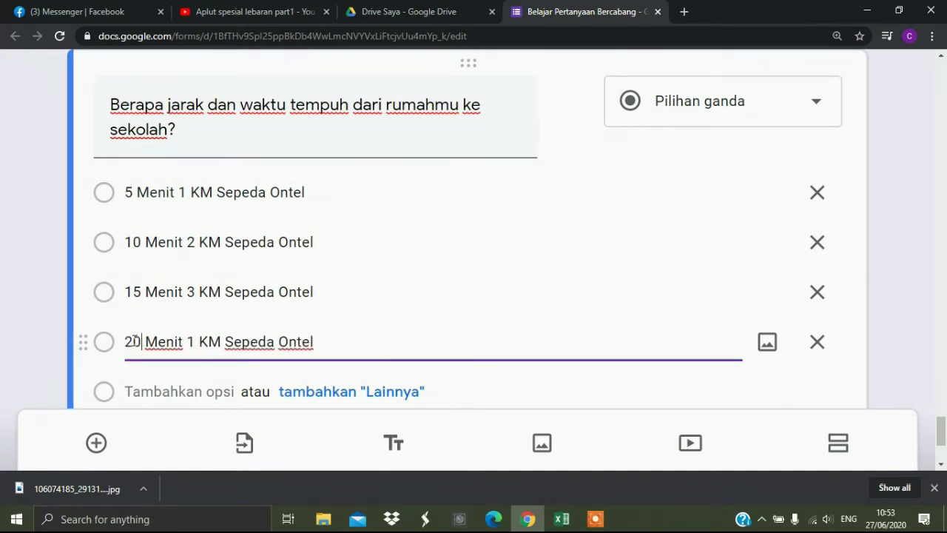
key("BackSpace")
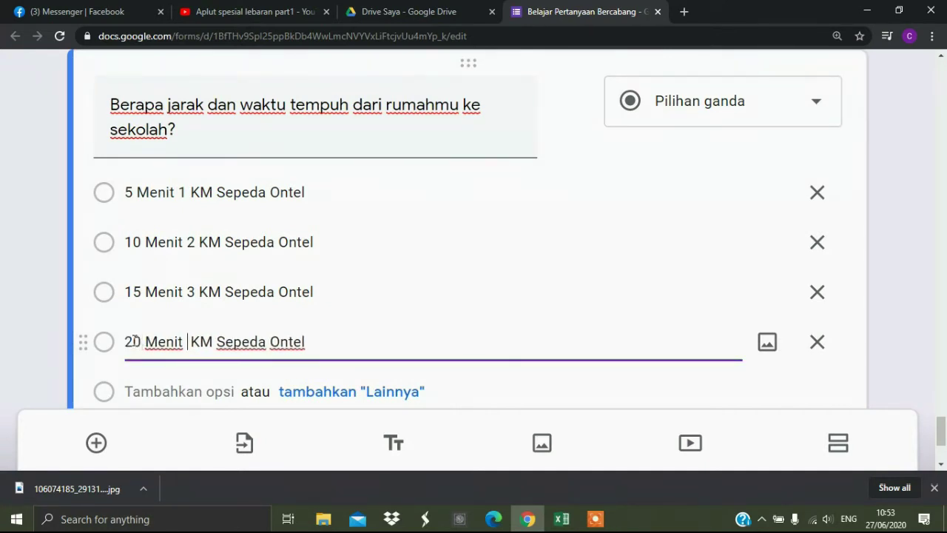
type("4")
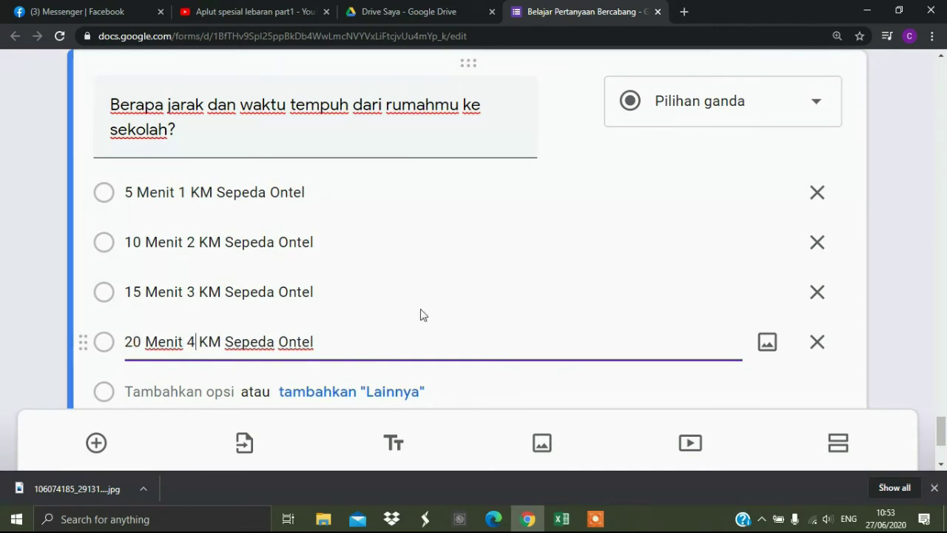
left_click_drag(942, 431, 942, 444)
left_click(766, 308)
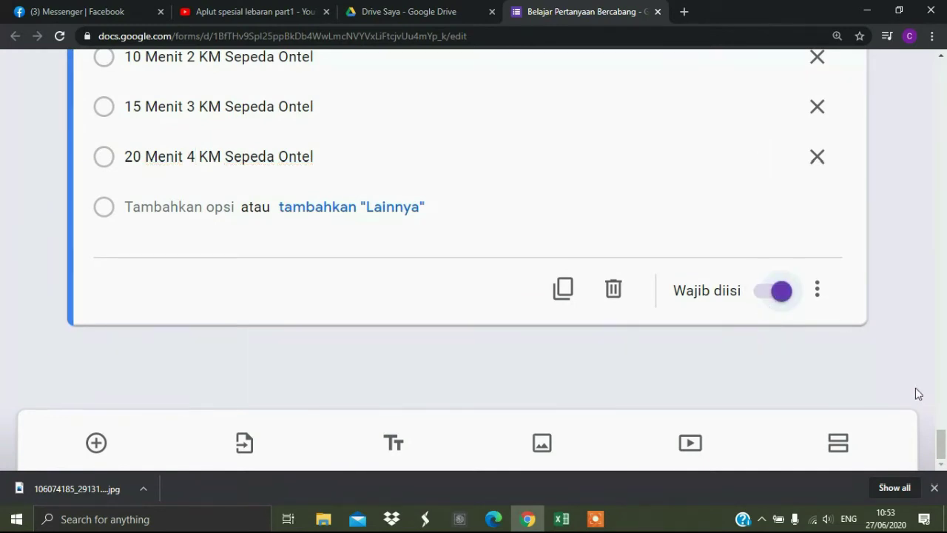
Step: Add a new section after section 9 titled "Jalan Kaki" and insert a blank question in it
left_click(834, 449)
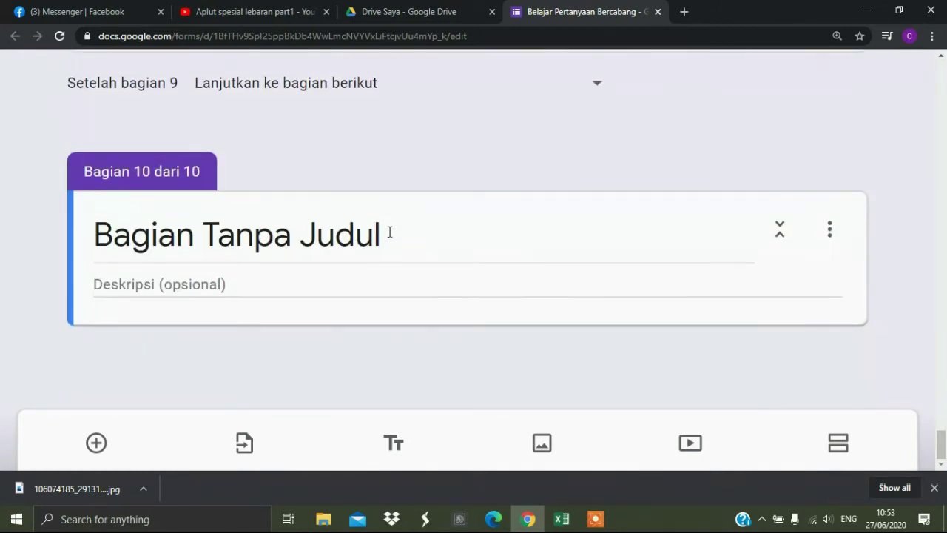
left_click(390, 232)
type("J")
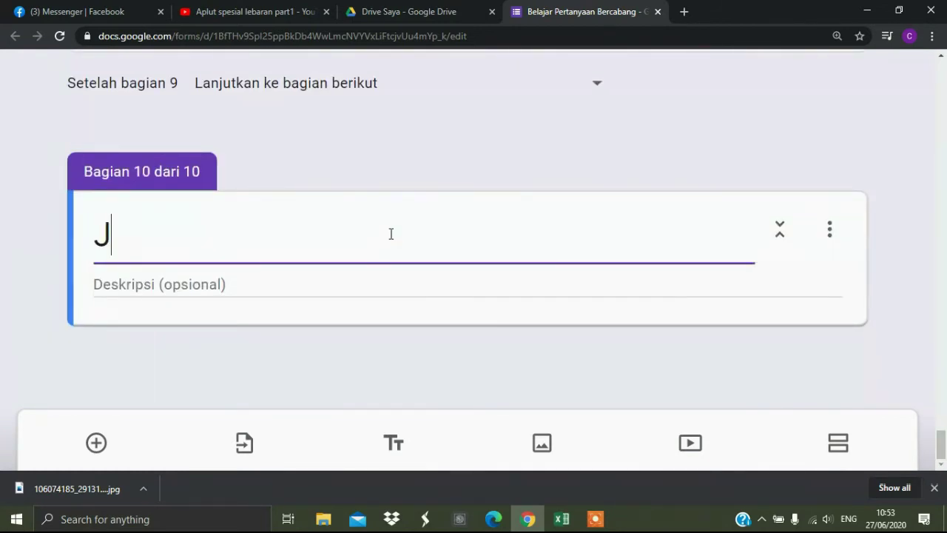
type("alan K")
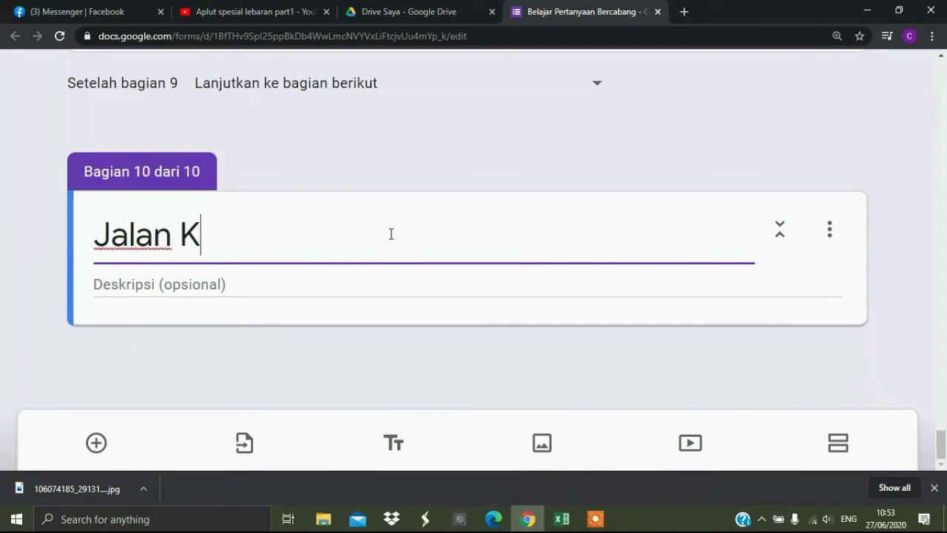
type("k")
key("BackSpace")
type("aki")
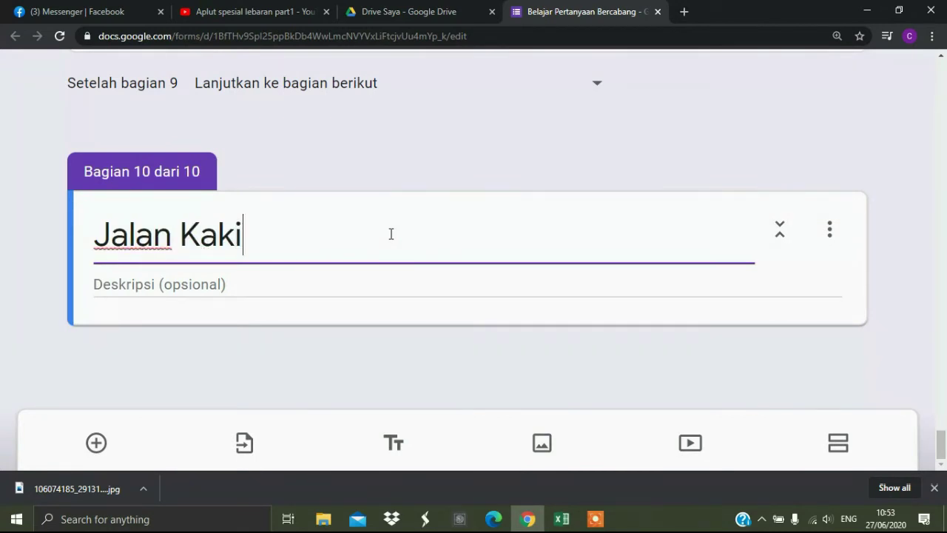
left_click(102, 441)
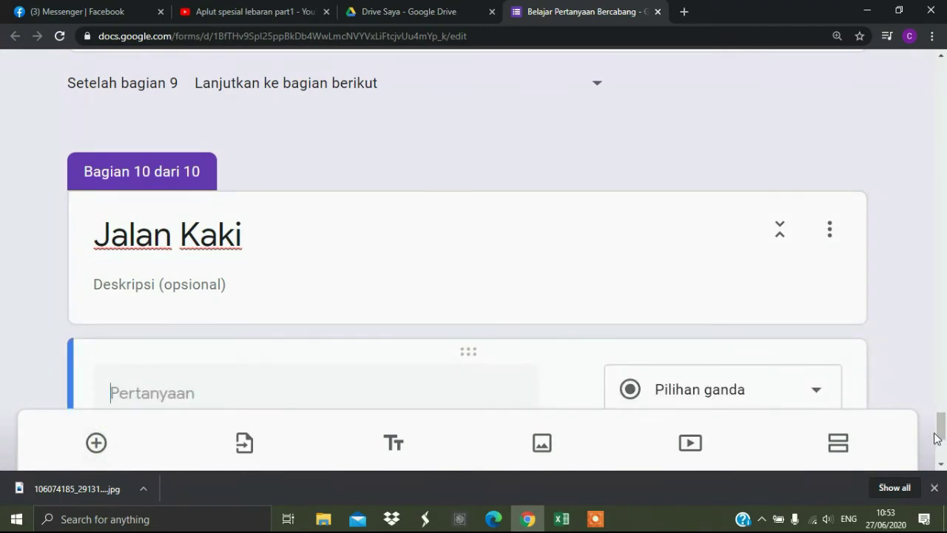
Step: Copy the distance and travel time question text from the Sepeda Ontel section into the Jalan Kaki question and set its type to Pilihan ganda
left_click_drag(939, 435, 942, 444)
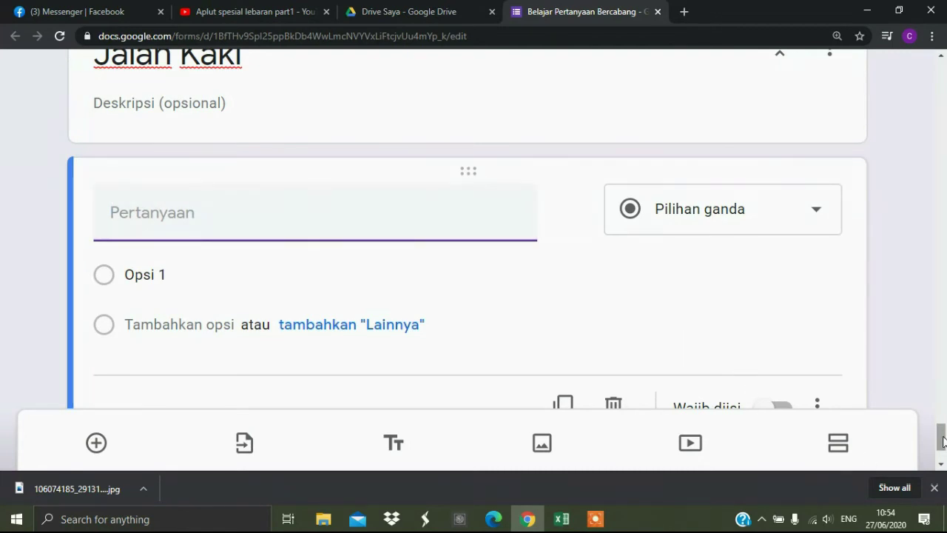
left_click_drag(942, 441, 943, 406)
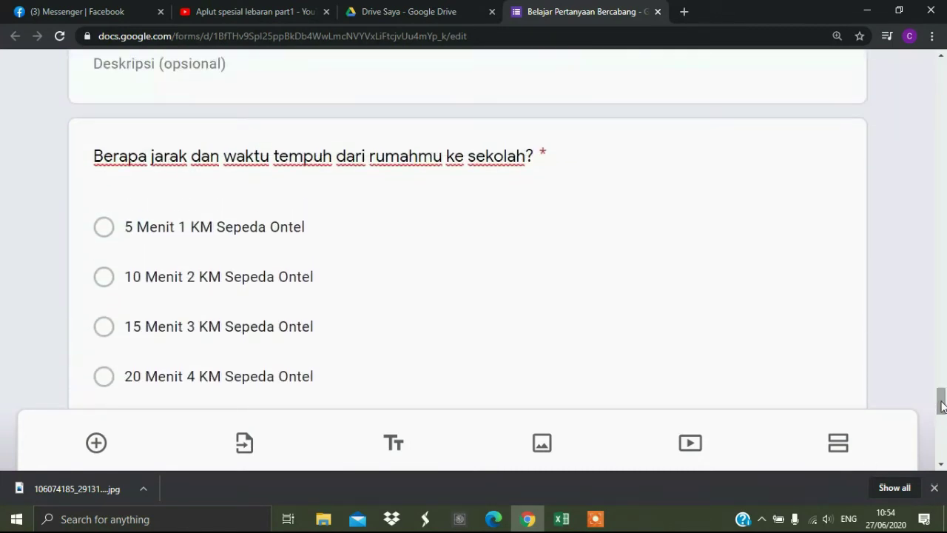
left_click(277, 174)
key("ctrl+c")
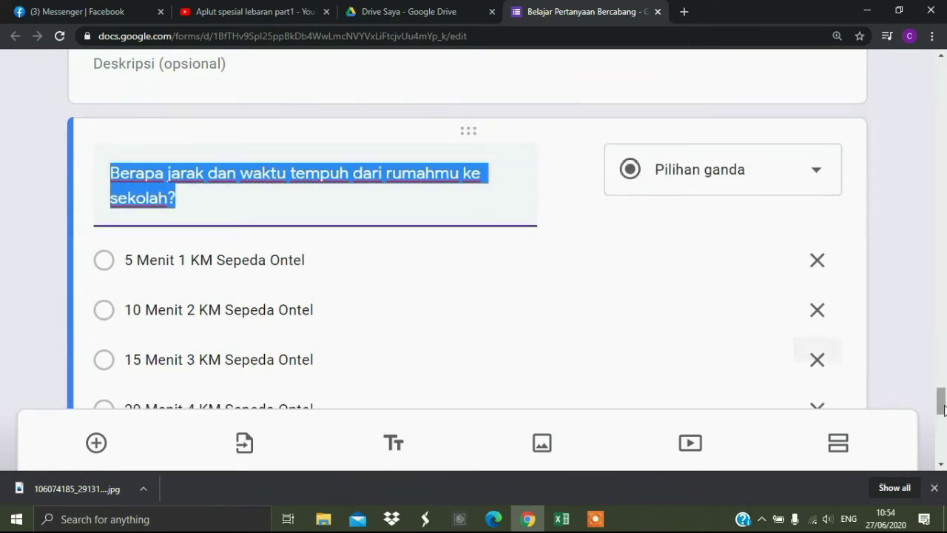
left_click_drag(941, 405, 941, 448)
left_click(230, 262)
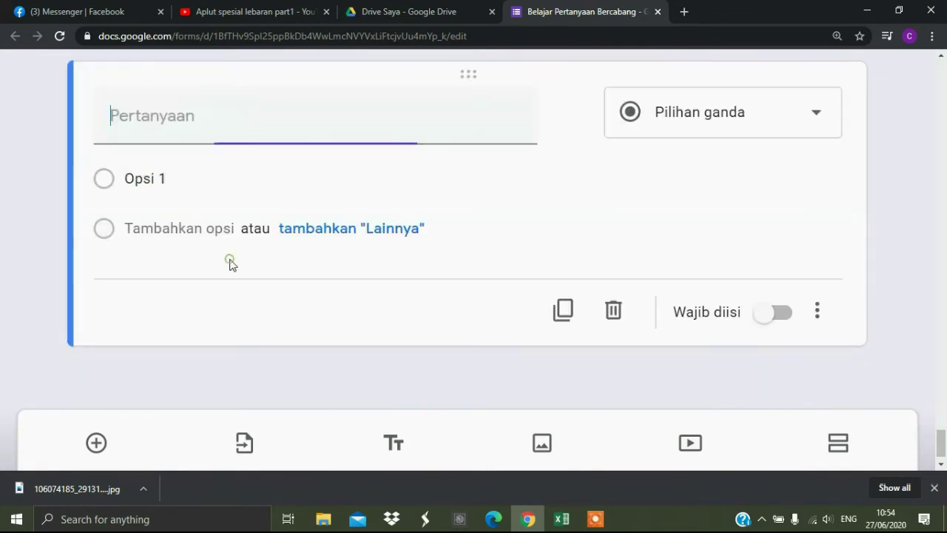
key("ctrl+v")
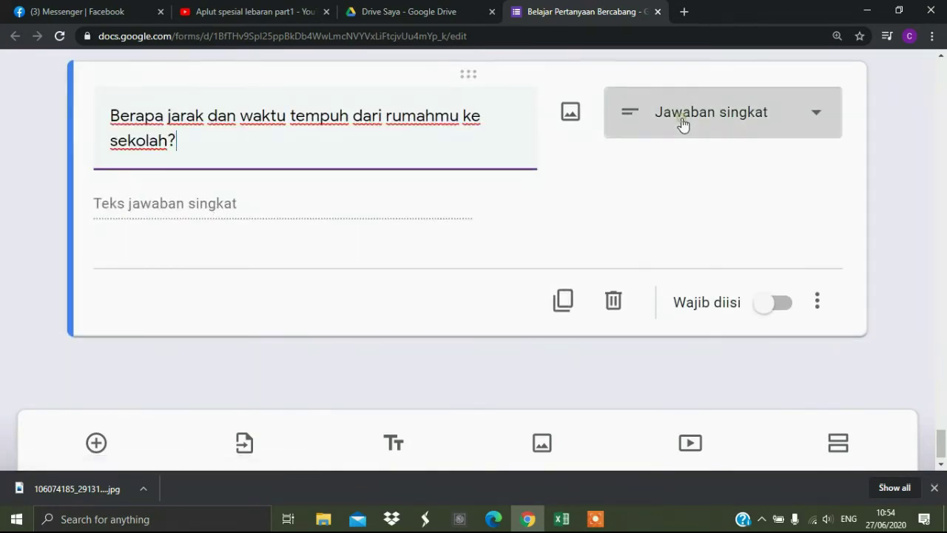
left_click(683, 126)
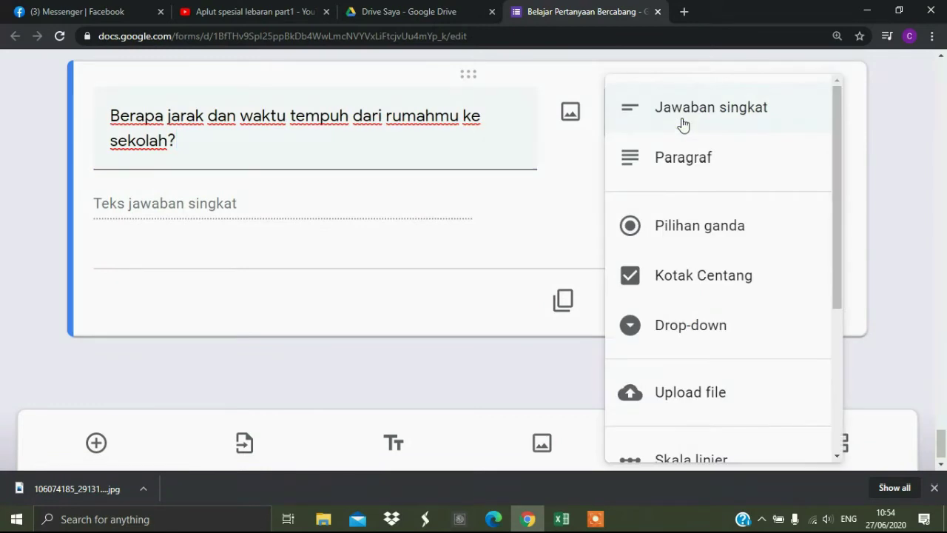
left_click(683, 228)
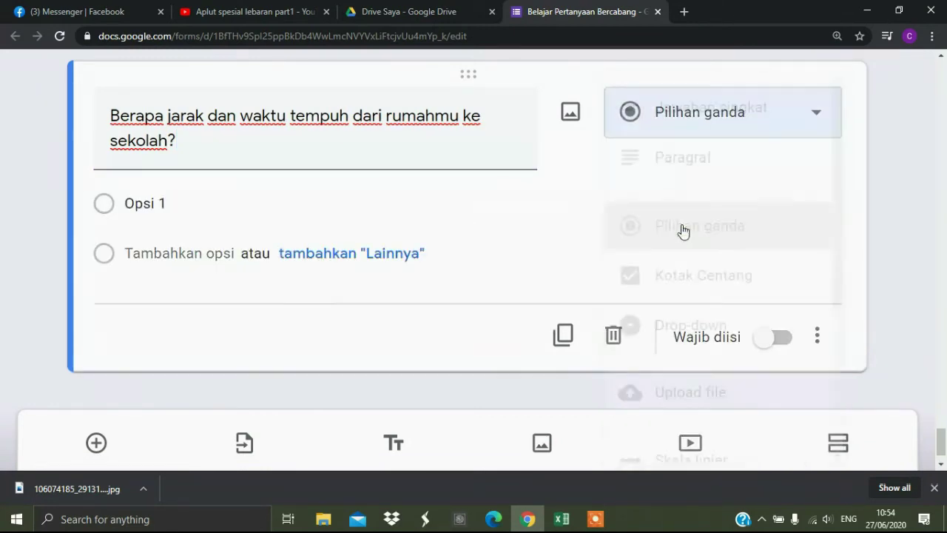
Step: Enter "5 menit 200 meter jalan kaki" as the first answer option of the Jalan Kaki question and copy its text
left_click(174, 205)
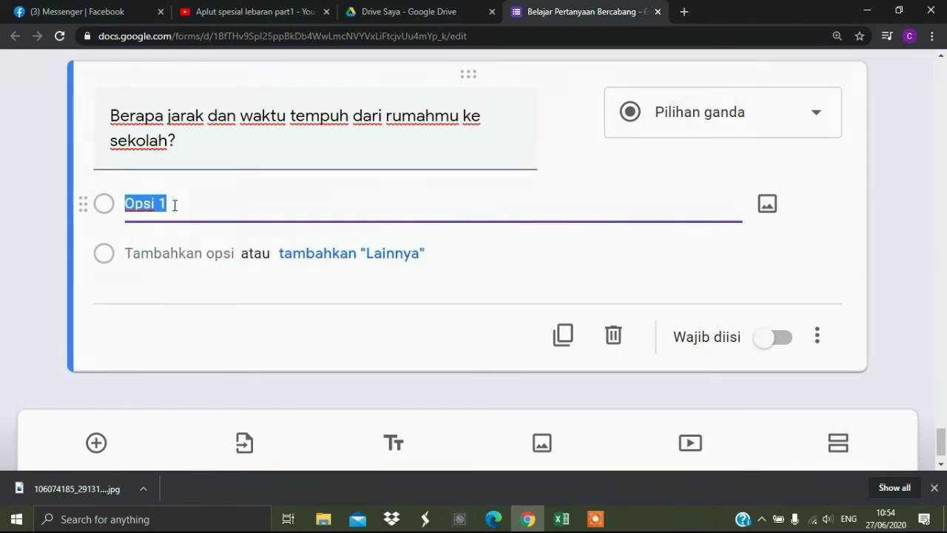
type("5 ")
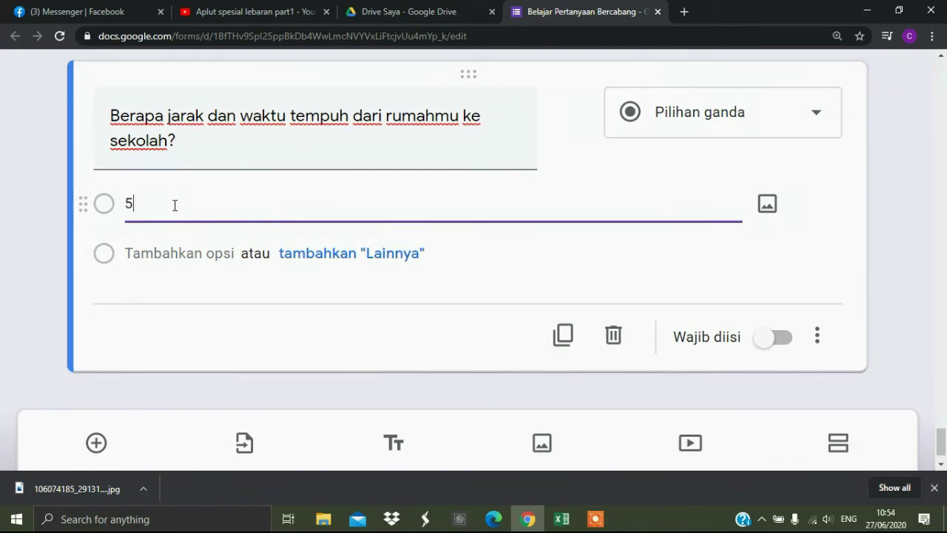
type("menit 200 ")
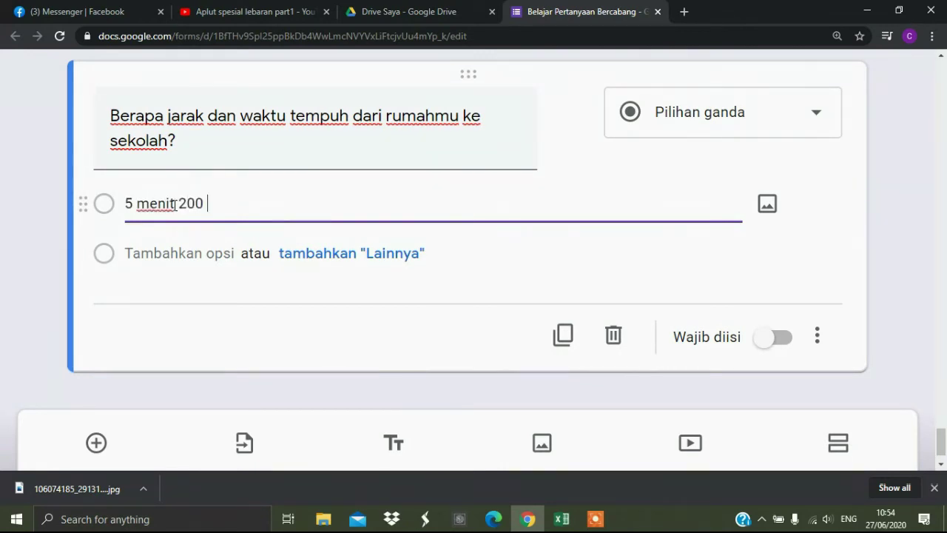
type("meter jalan kaki")
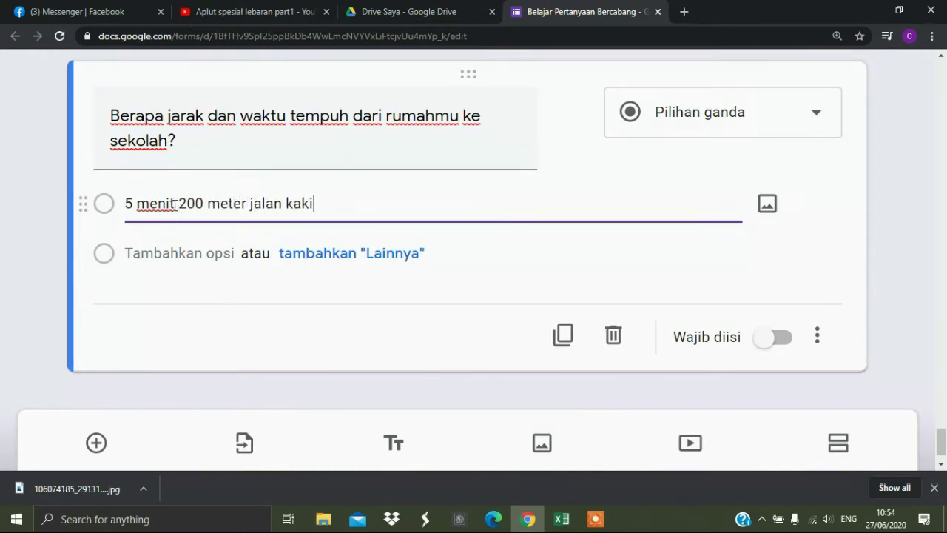
key("ctrl+shift+Left")
key("ctrl+shift+Left")
key("ctrl+shift+Left")
key("ctrl+shift+Left")
key("ctrl+shift+Left")
key("ctrl+shift+Left")
key("ctrl+c")
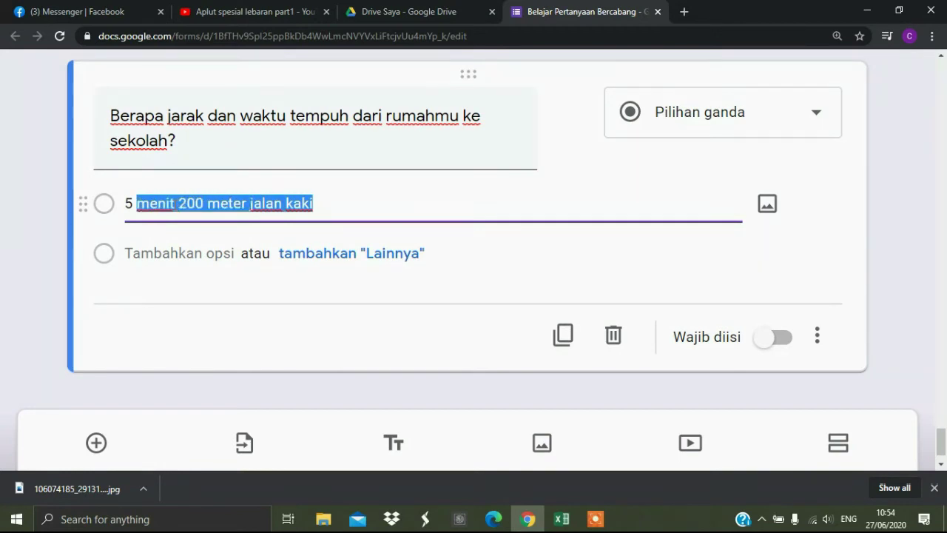
Step: Add a second answer option from the copied text, changed to "10 menit 500 meter jalan kaki"
left_click(128, 252)
key("ctrl+v")
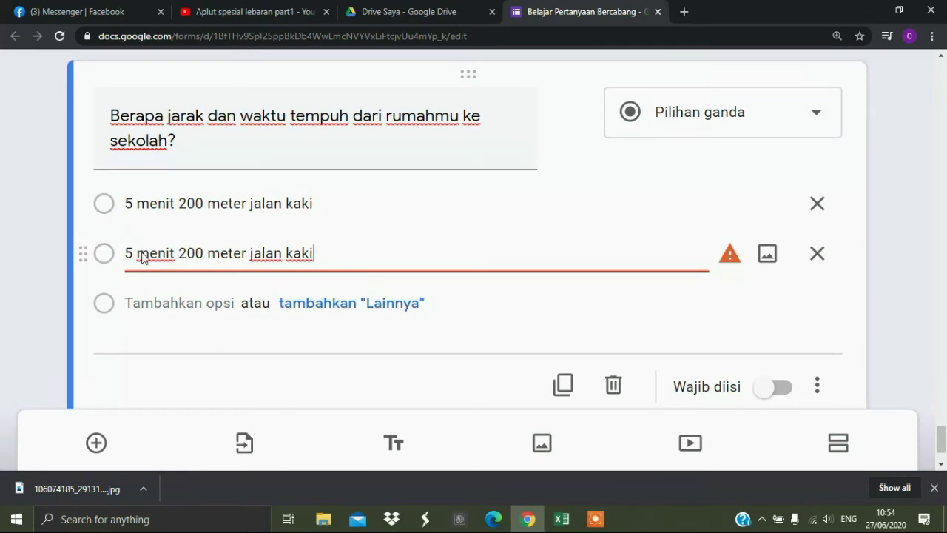
key("ctrl+Left")
key("ctrl+Left")
key("BackSpace")
type("5")
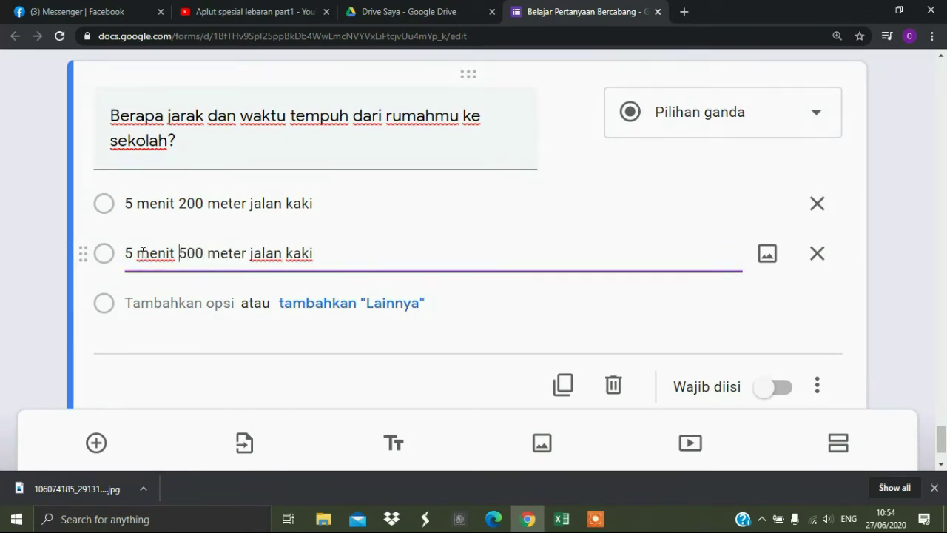
key("ctrl+Left")
key("Left")
key("shift+Left")
type("10")
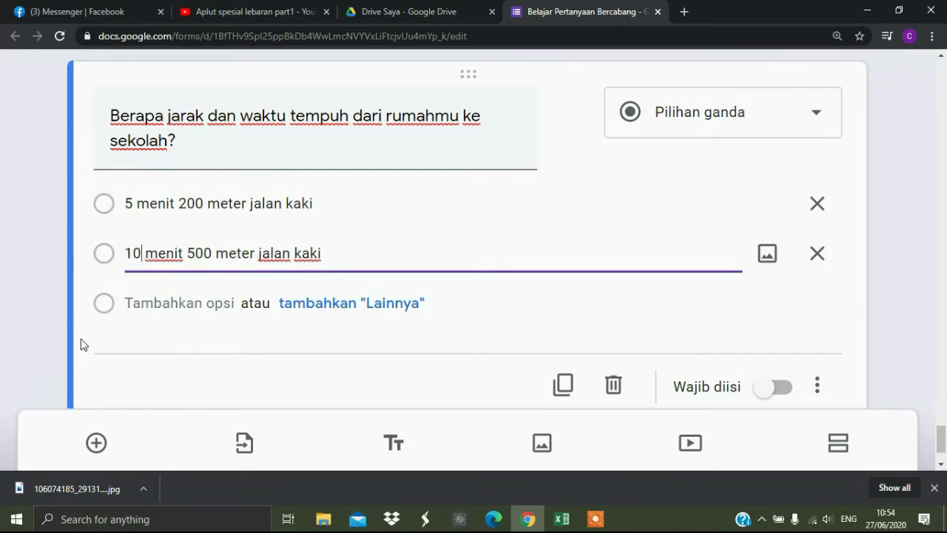
Step: Add a third answer option from the copied text, changed to "15 menit 700 meter jalan kaki"
left_click(142, 301)
key("ctrl+v")
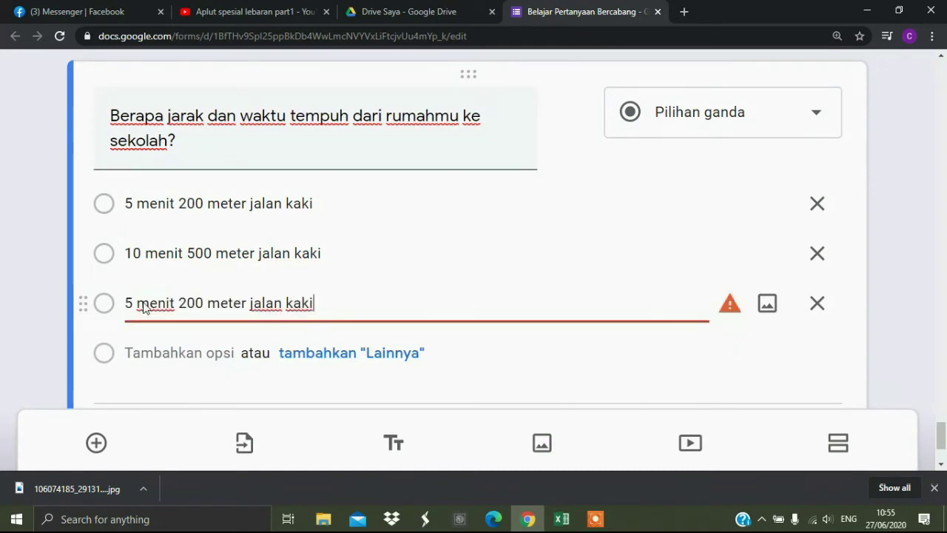
key("ctrl+Left")
key("shift+Right")
type("7")
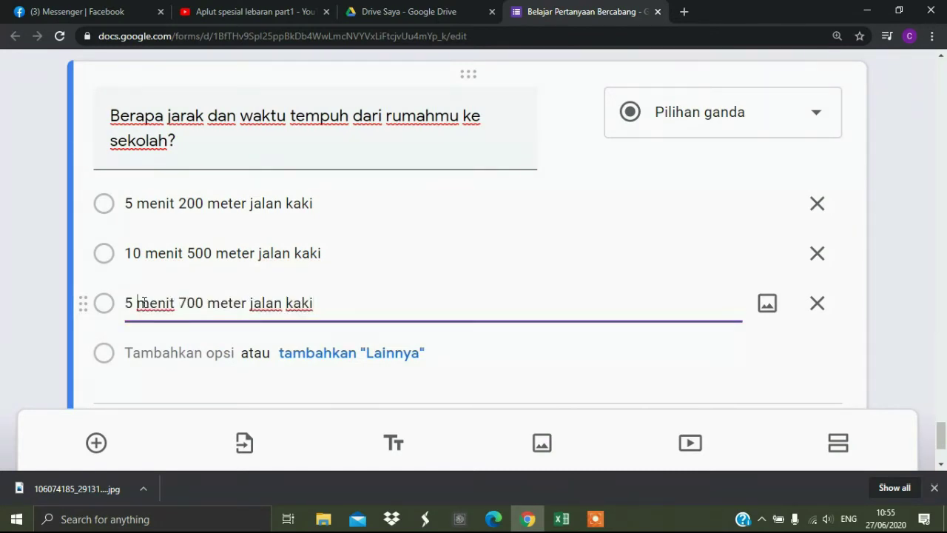
key("Home")
type("1")
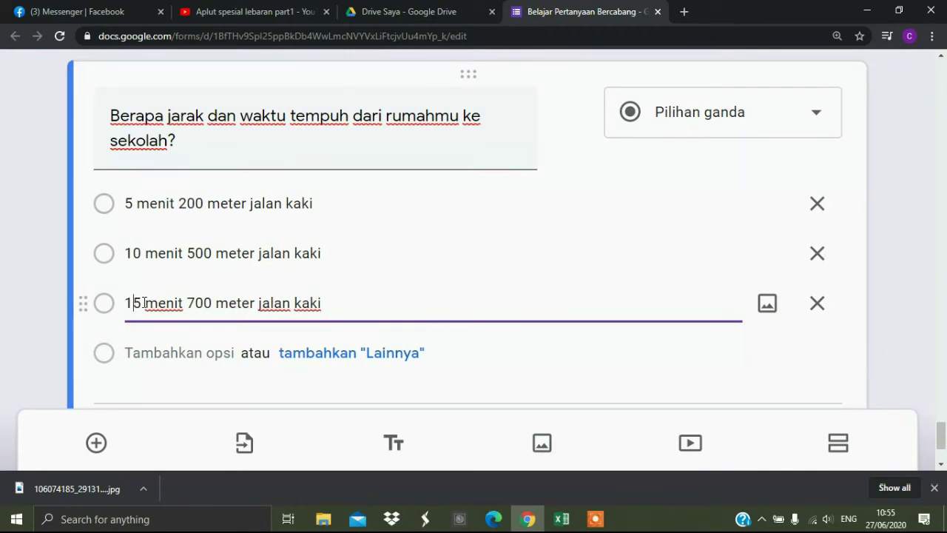
Step: Add a fourth answer option reading "20 menit 1 KM jalan kaki" and make the Jalan Kaki question required
left_click(173, 353)
key("ctrl+v")
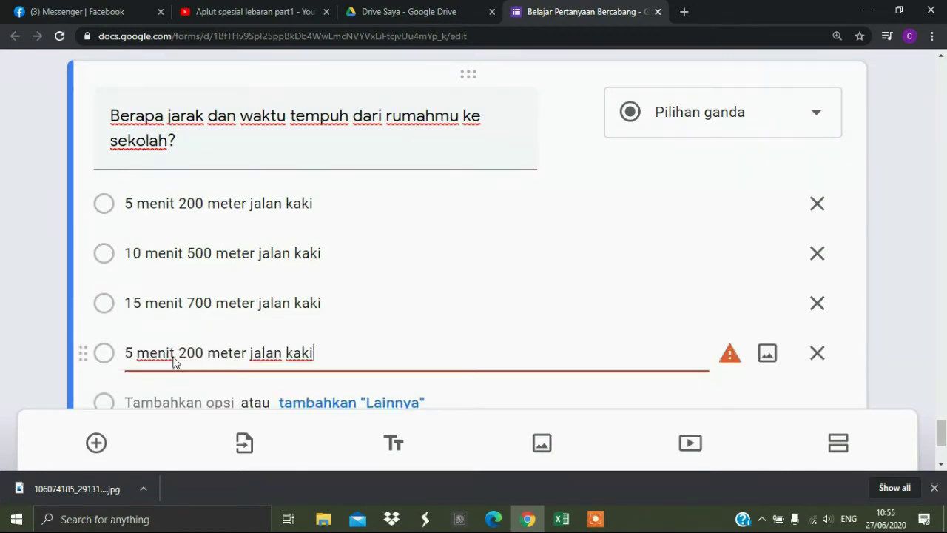
key("ctrl+Left")
key("ctrl+Left")
key("shift+Right")
type("20")
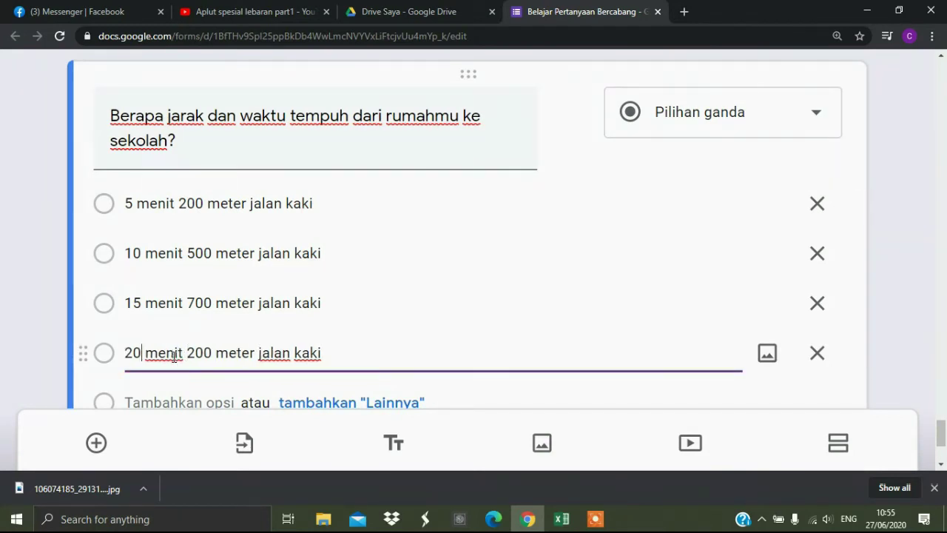
key("ctrl+shift+Right")
key("ctrl+shift+Right")
key("shift+Left")
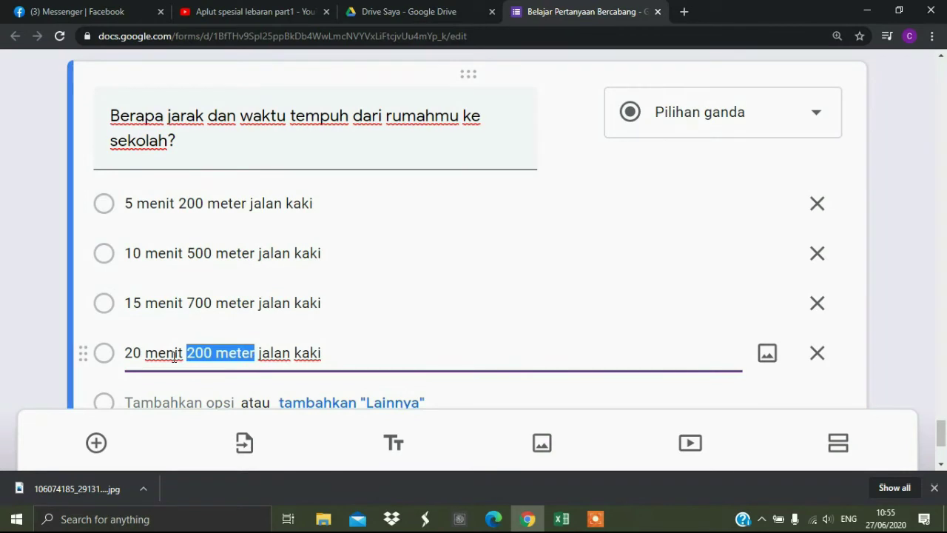
type("1 KM")
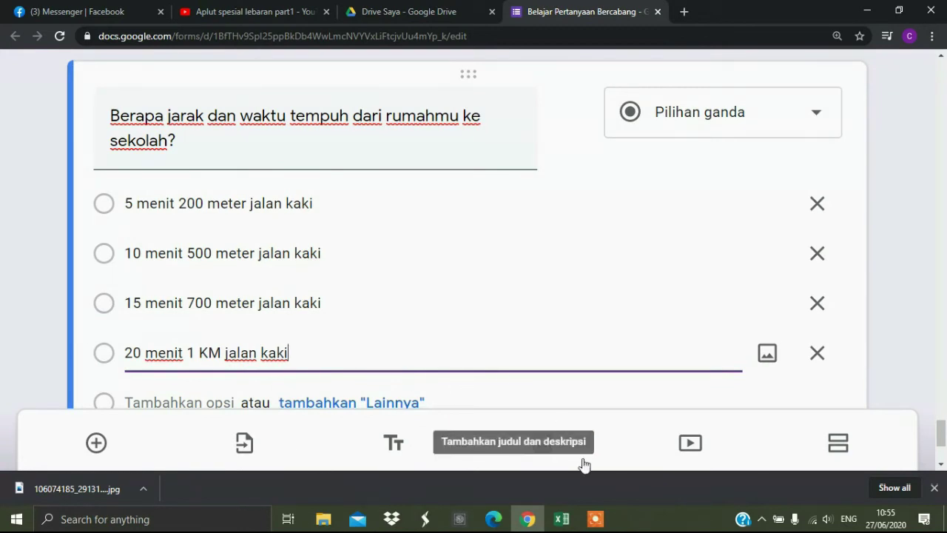
scroll(939, 437, "down", 3)
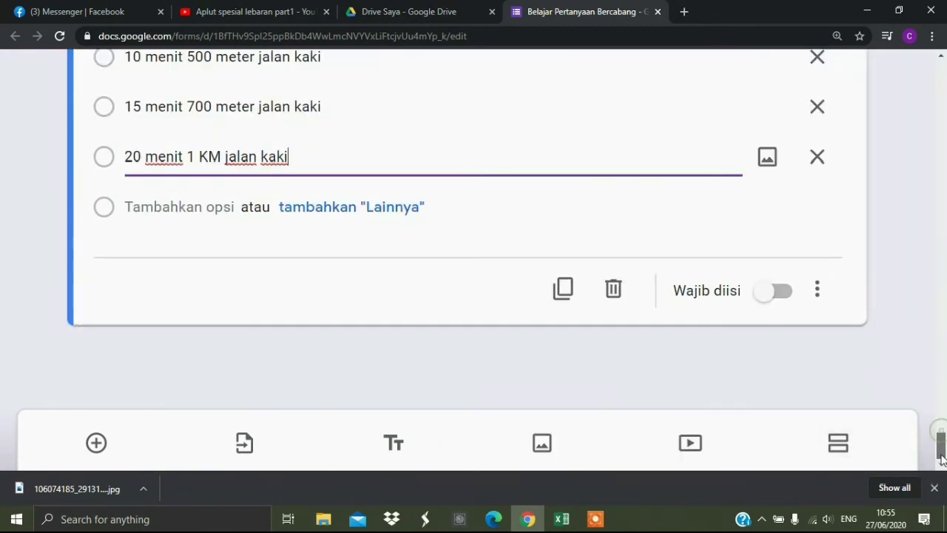
left_click(764, 297)
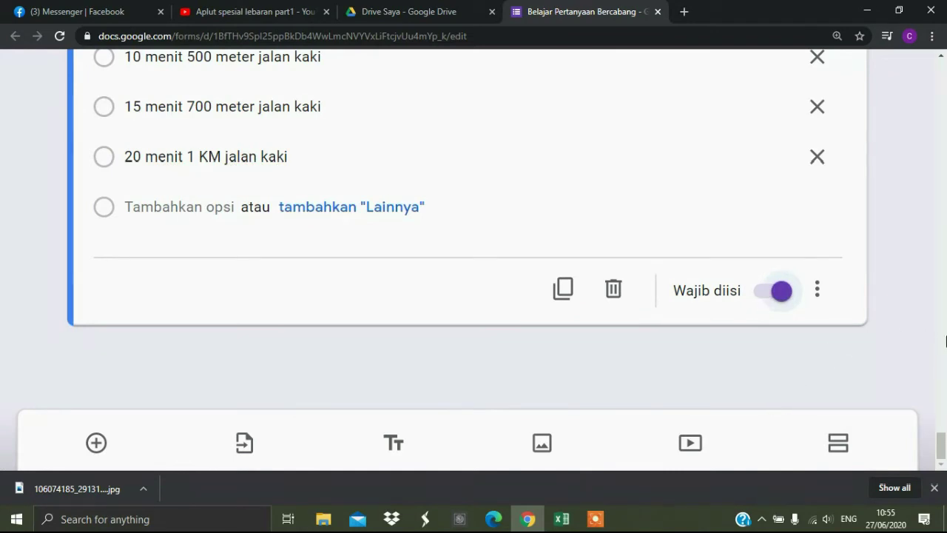
Step: Add a new section after section 10 and title it "Terima Kasih"
left_click(840, 442)
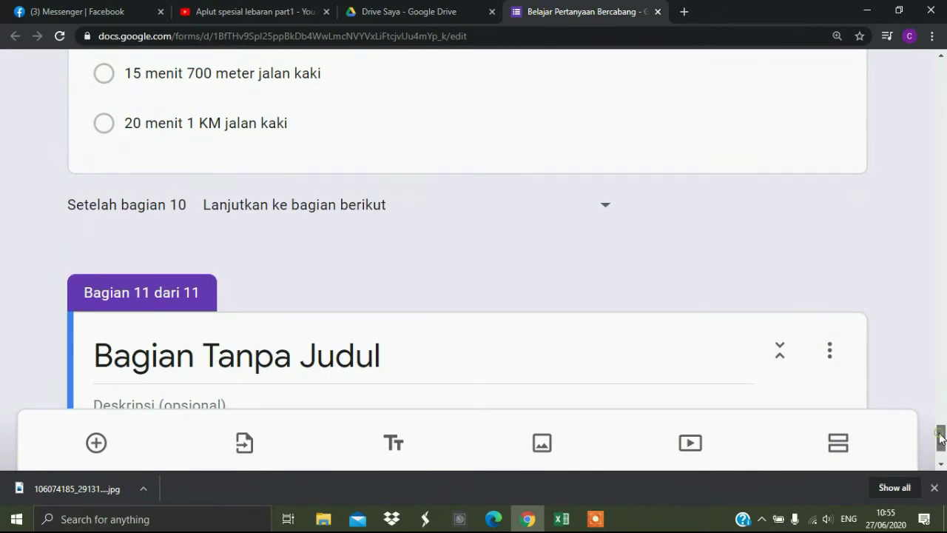
left_click_drag(941, 441, 941, 454)
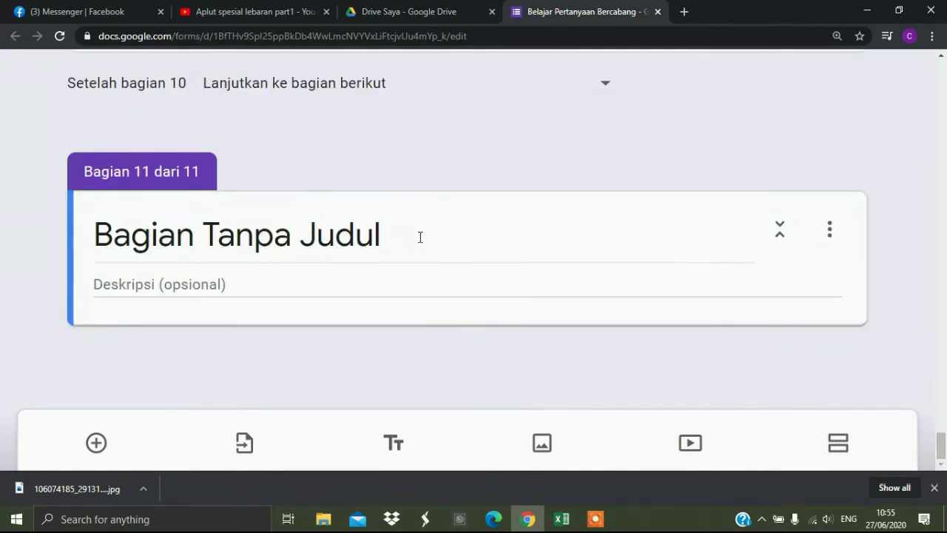
left_click(419, 235)
type("T")
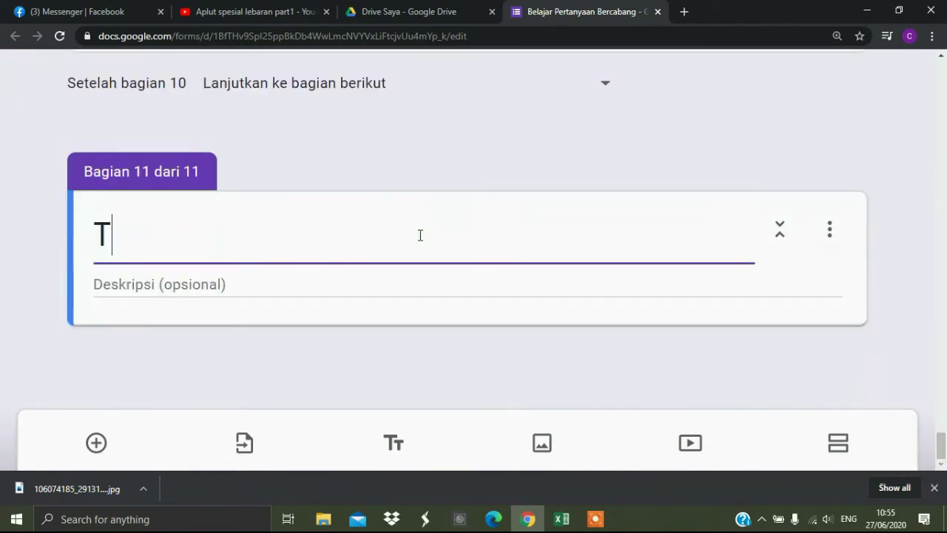
type("erima K")
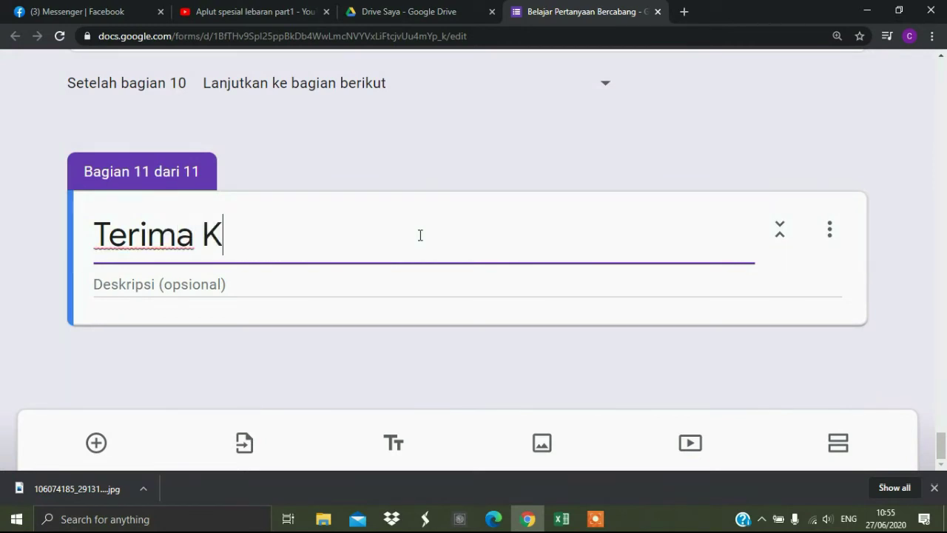
type("asih")
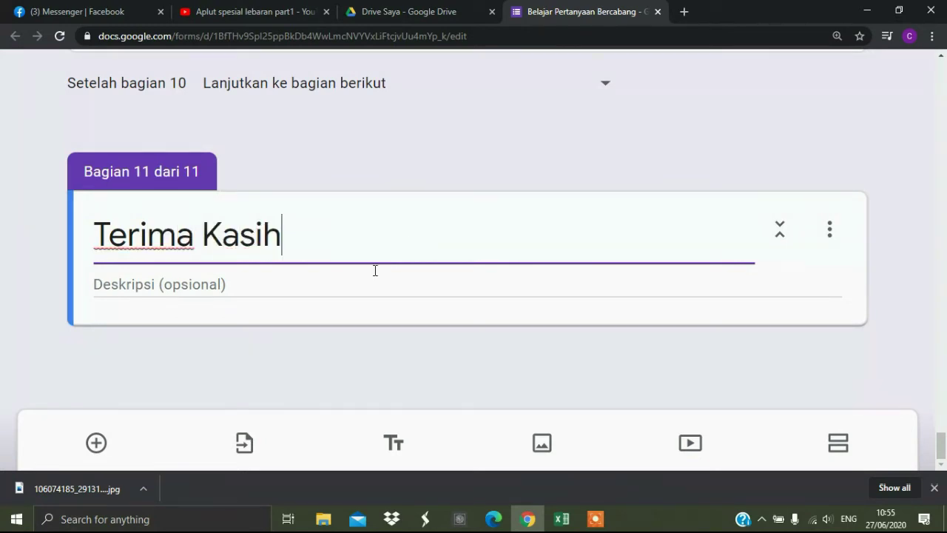
Step: Set the Terima Kasih section's description to "Selamat belajar bersama channel" plus the channel's name, followed by ", jangan lupa klik submit/ kirim di bawah ini ya"
left_click(250, 290)
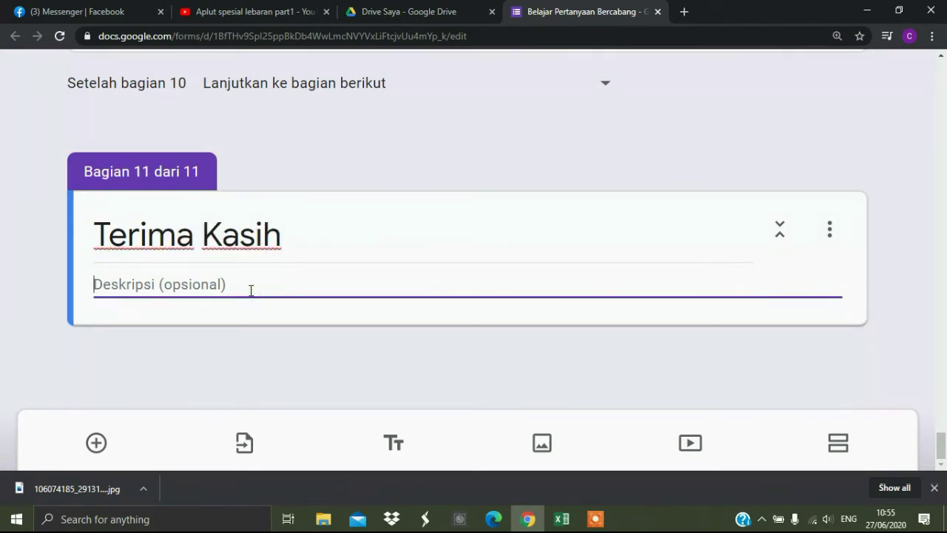
type("S")
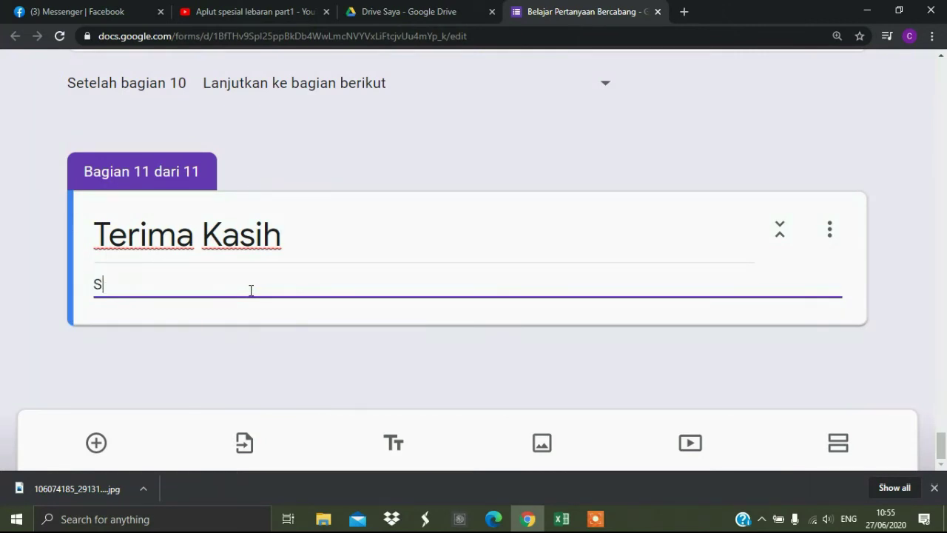
type("elamat ")
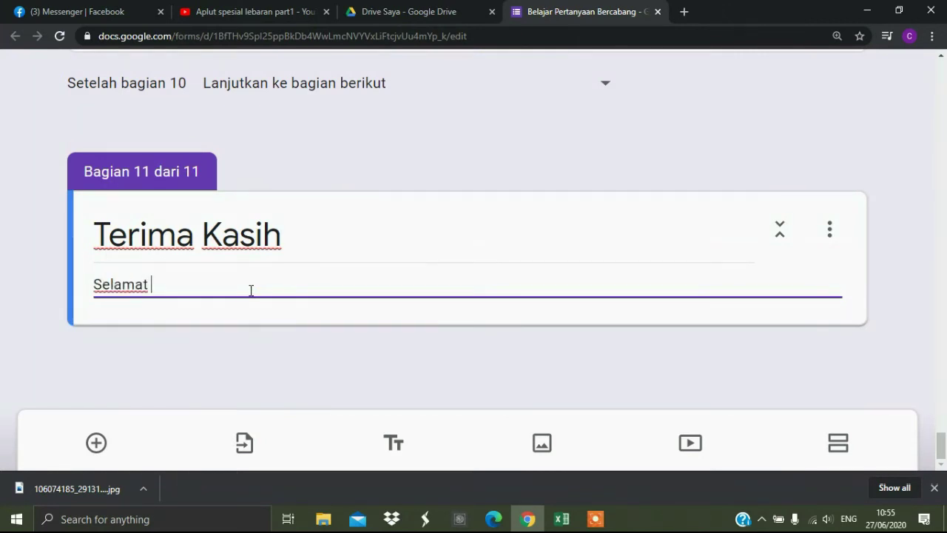
type("belajar ")
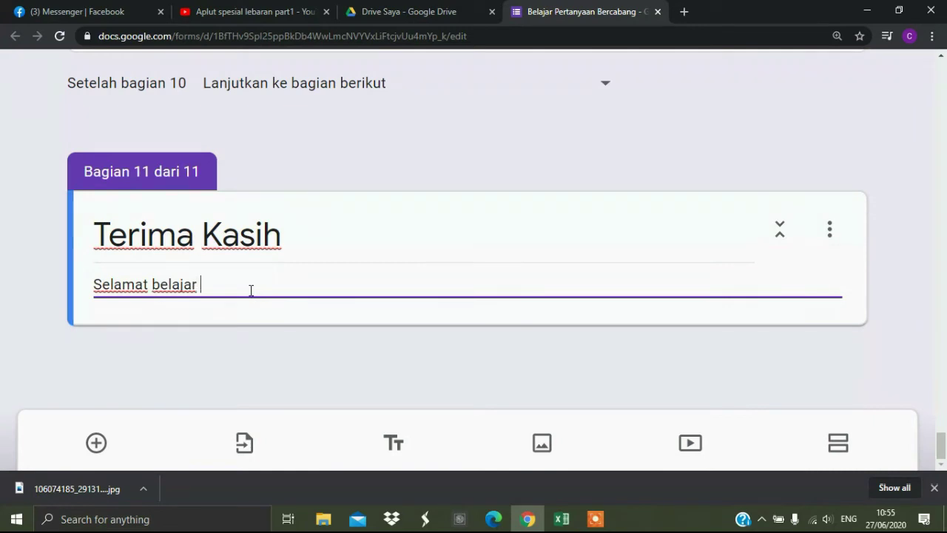
type("bersama channel")
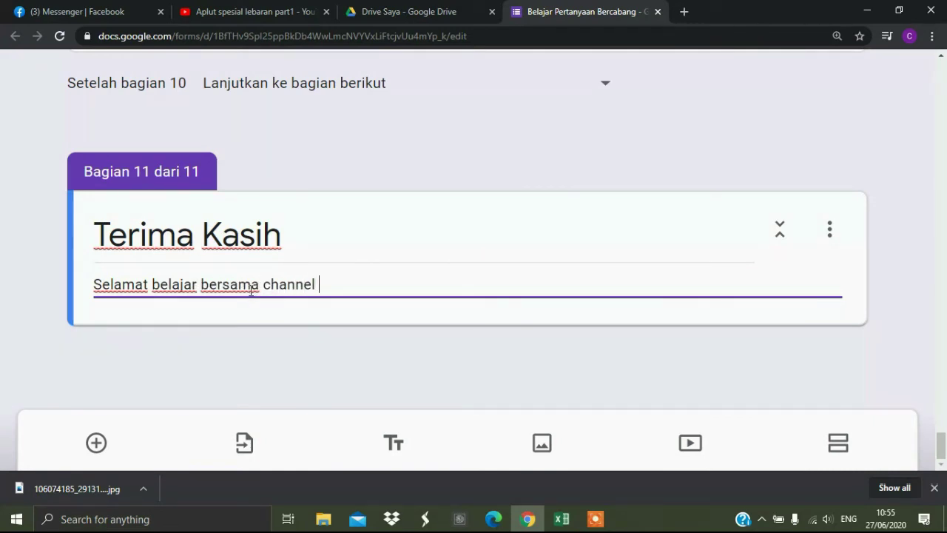
type(" Fellyanz Febb")
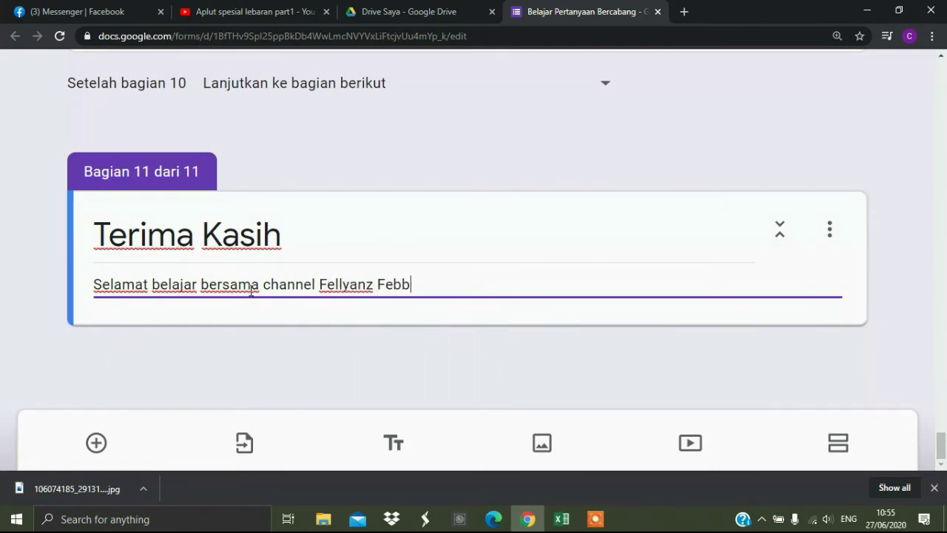
type("y, jangan lupa")
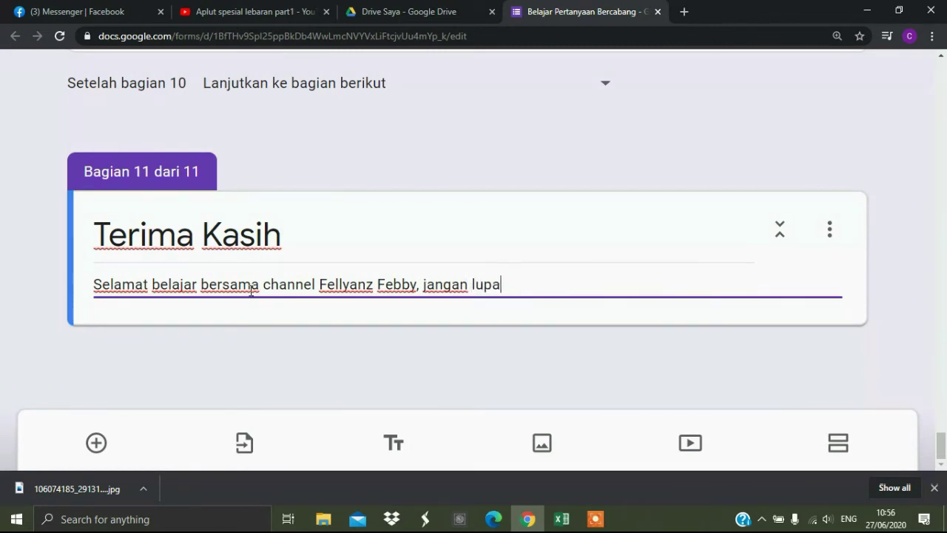
type(" klik submit")
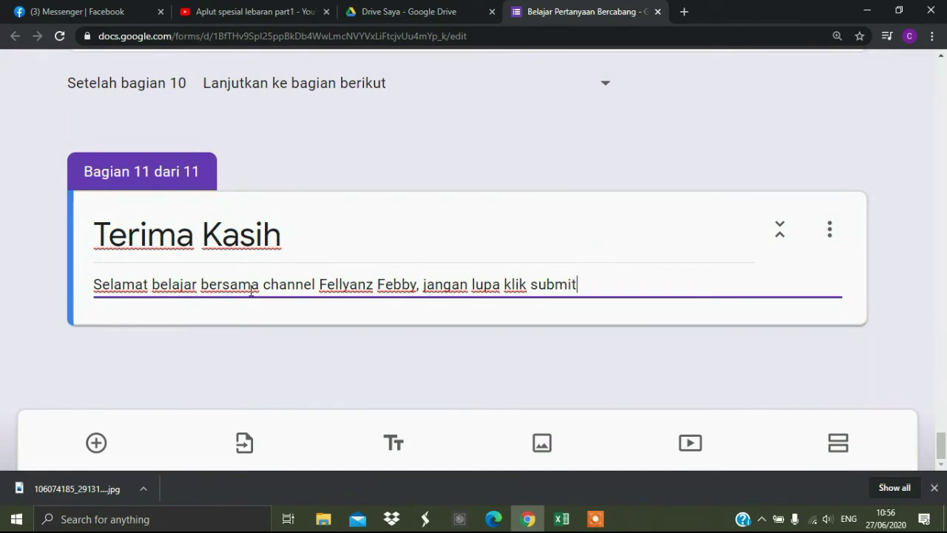
type("/ kirim di ")
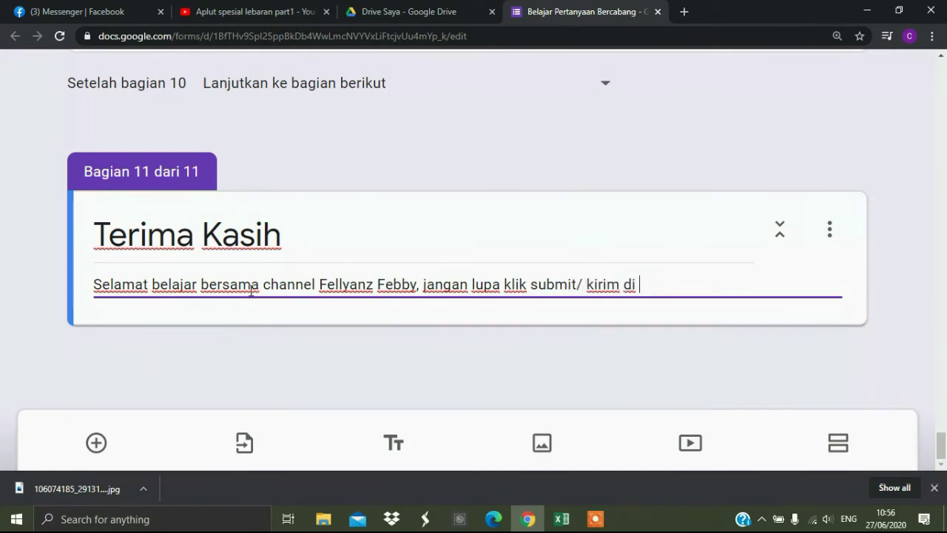
type("bawah ini")
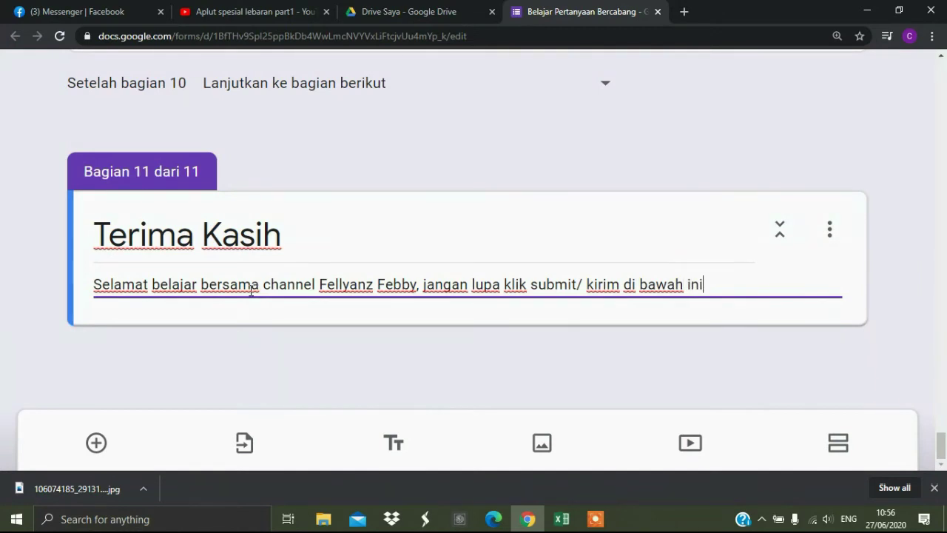
type(" ta")
left_click(887, 356)
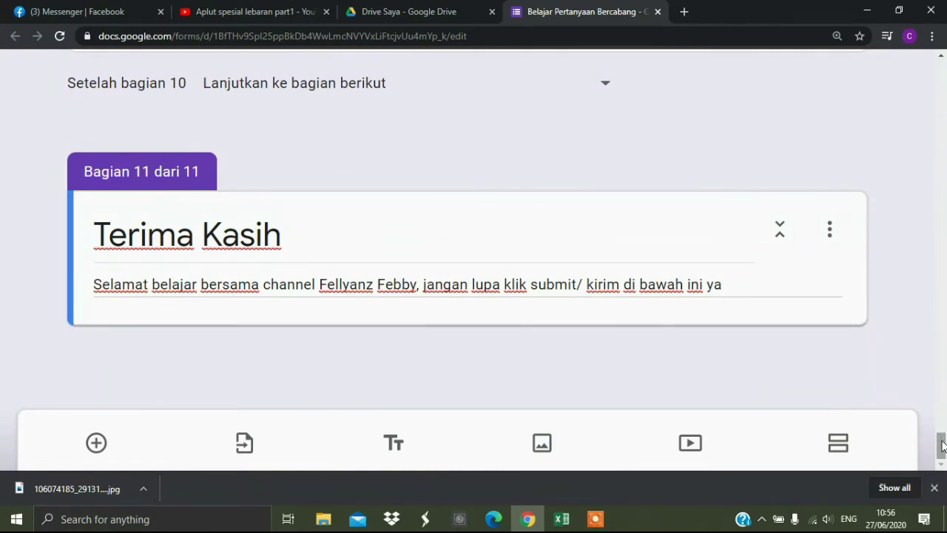
Step: Turn on going to a section based on the answer for the section 2 question "Apakah kamu tinggal bersama orang tua?"
left_click_drag(942, 444, 945, 31)
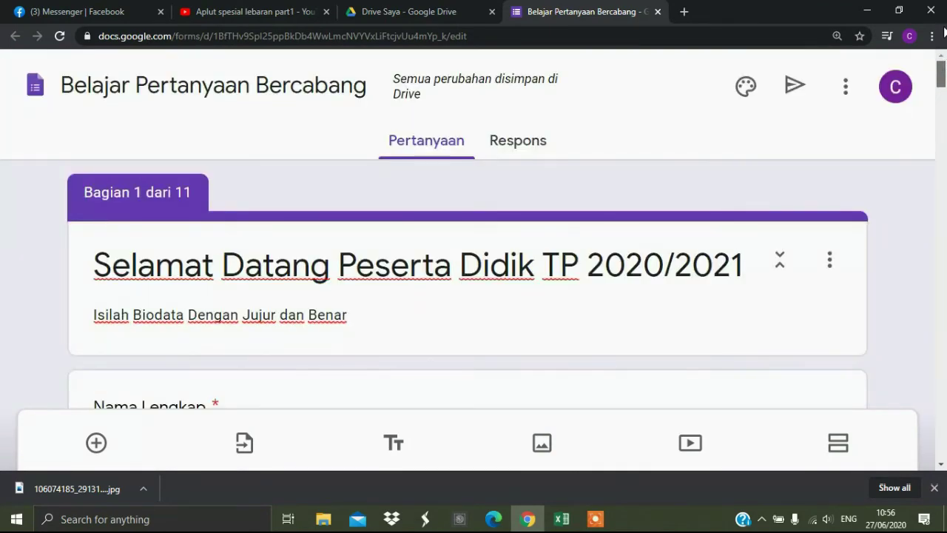
left_click_drag(943, 71, 945, 149)
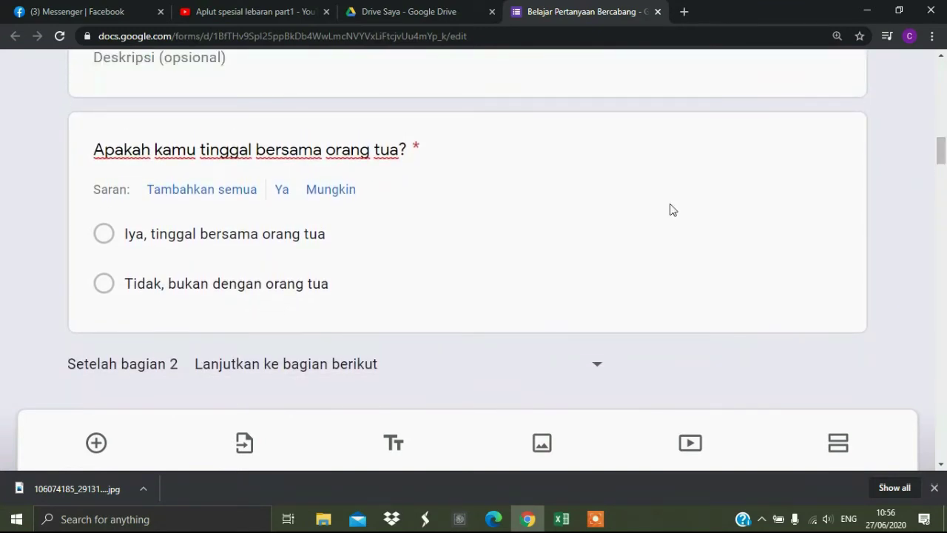
left_click(409, 257)
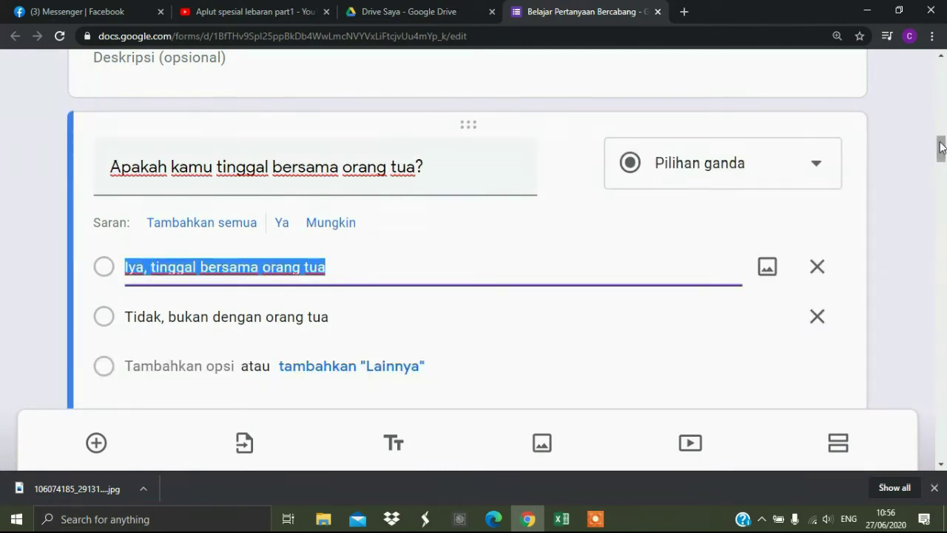
left_click_drag(941, 148, 941, 158)
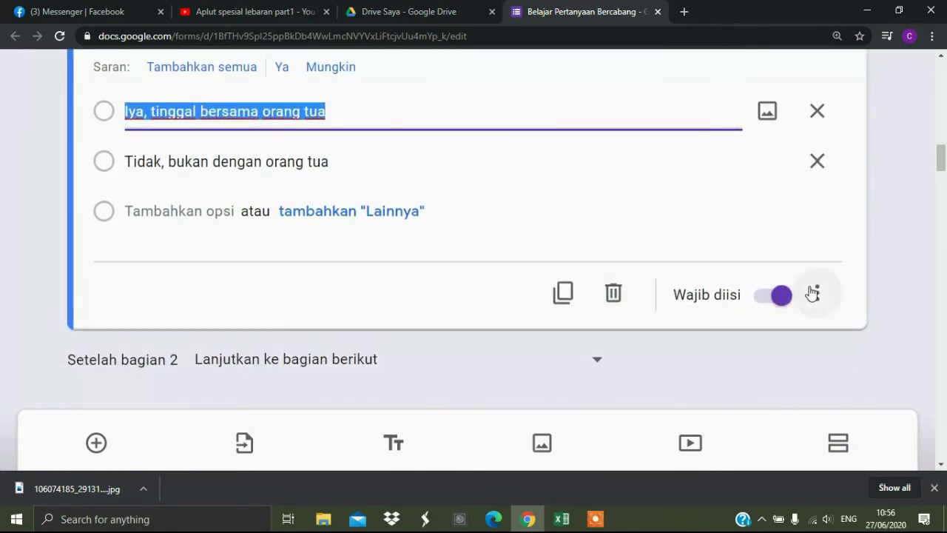
left_click(813, 293)
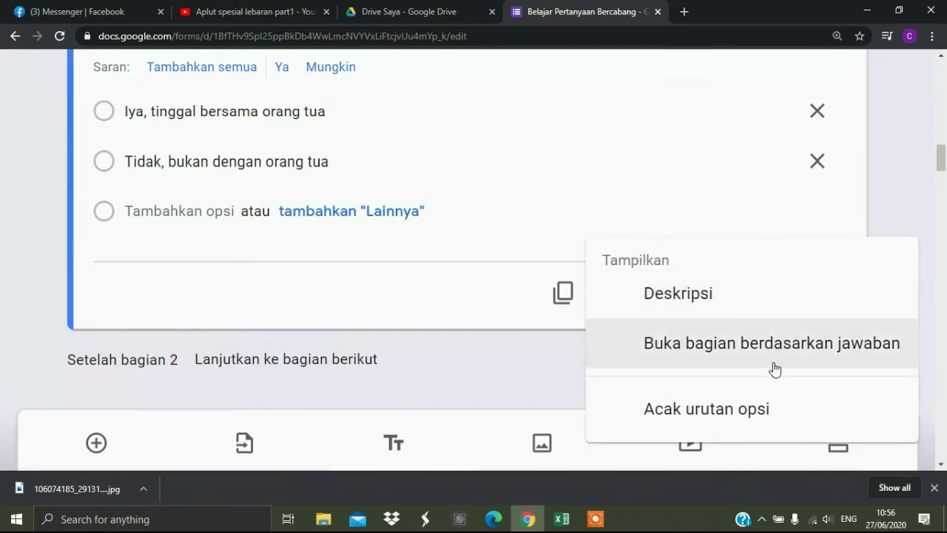
left_click(862, 348)
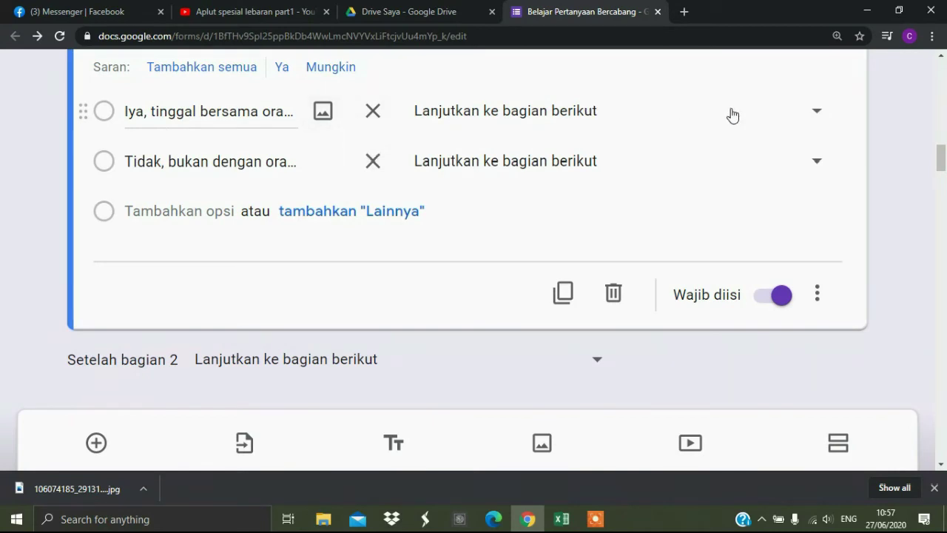
Step: Route the answer "Iya, tinggal bersama orang tua" to section 3 (Alamat Domisili Bersama Orang Tua)
left_click_drag(942, 159, 941, 176)
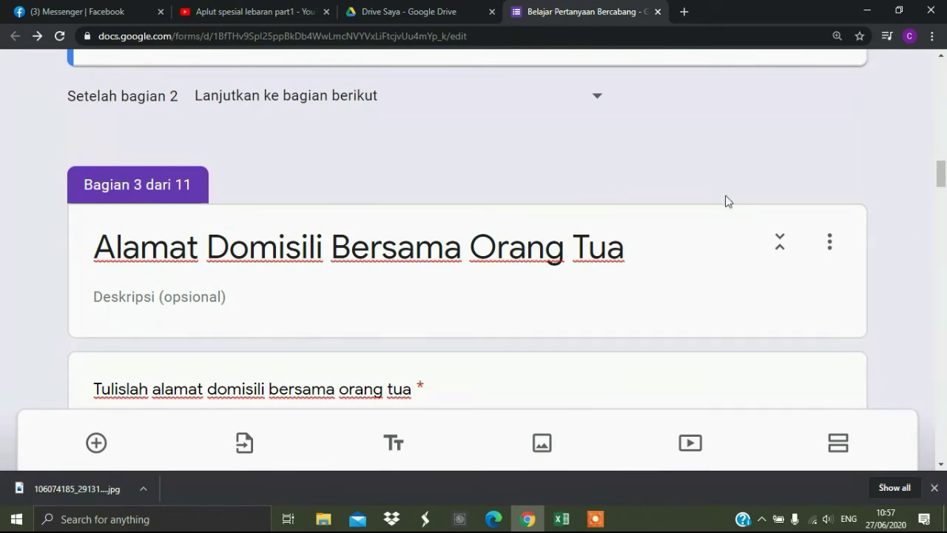
left_click_drag(942, 180, 942, 158)
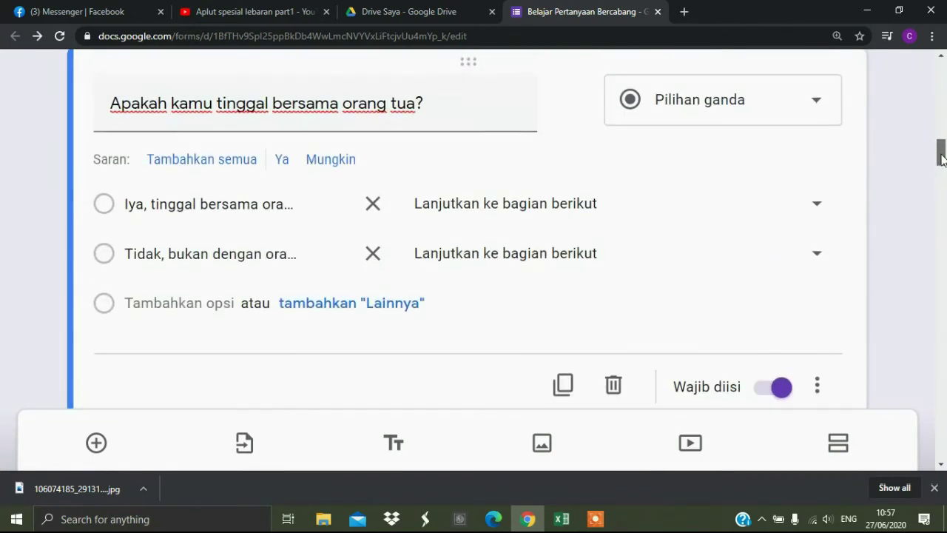
left_click(817, 204)
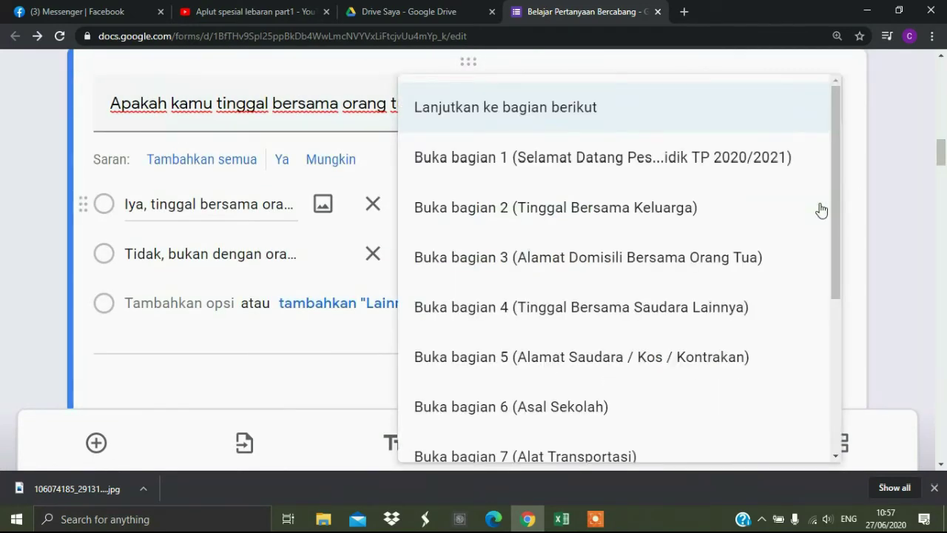
left_click(528, 265)
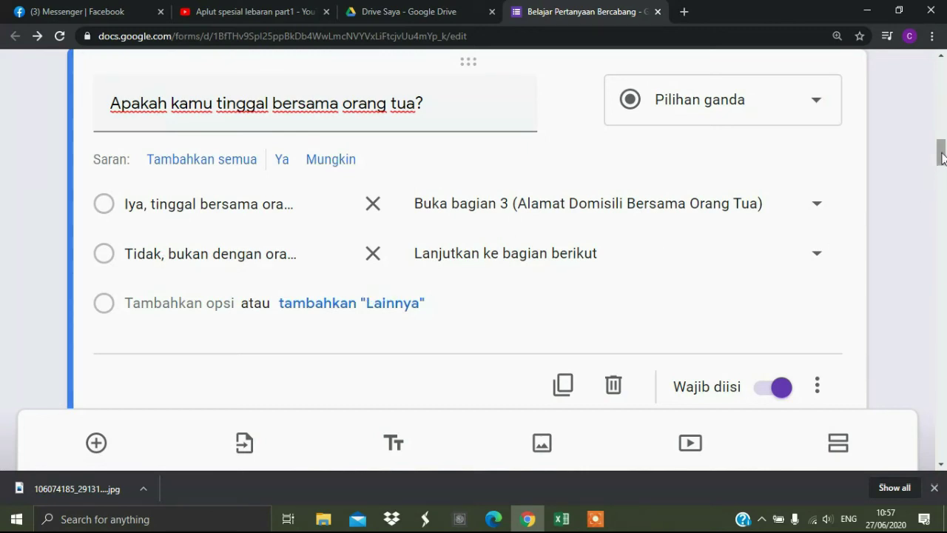
Step: Route the answer "Tidak, bukan dengan orang tua" to section 4 (Tinggal Bersama Saudara Lainnya)
left_click_drag(942, 157, 944, 201)
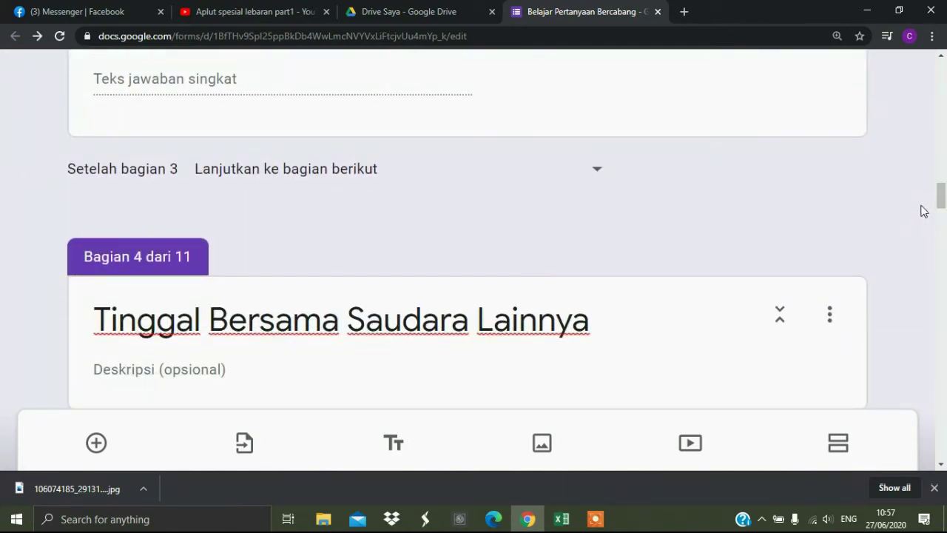
left_click_drag(938, 199, 941, 208)
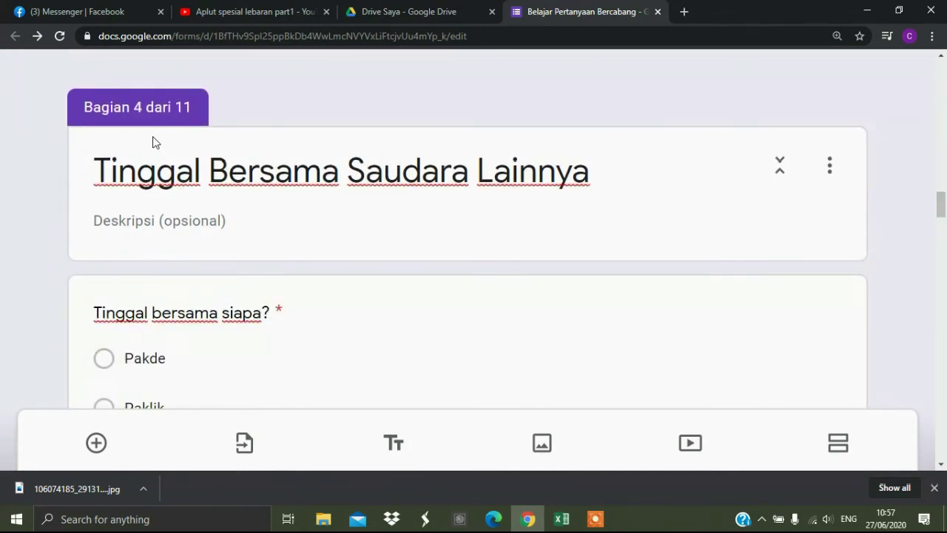
left_click_drag(940, 210, 940, 148)
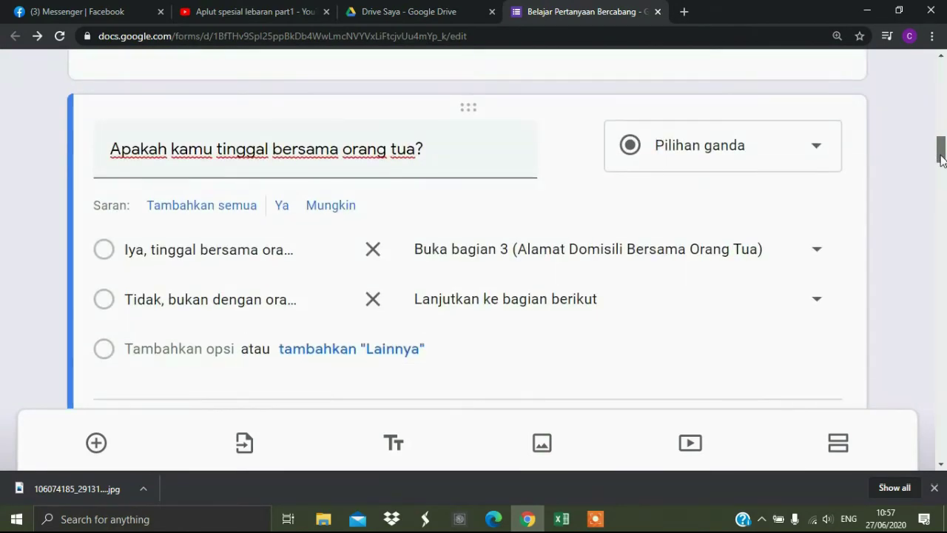
left_click(817, 302)
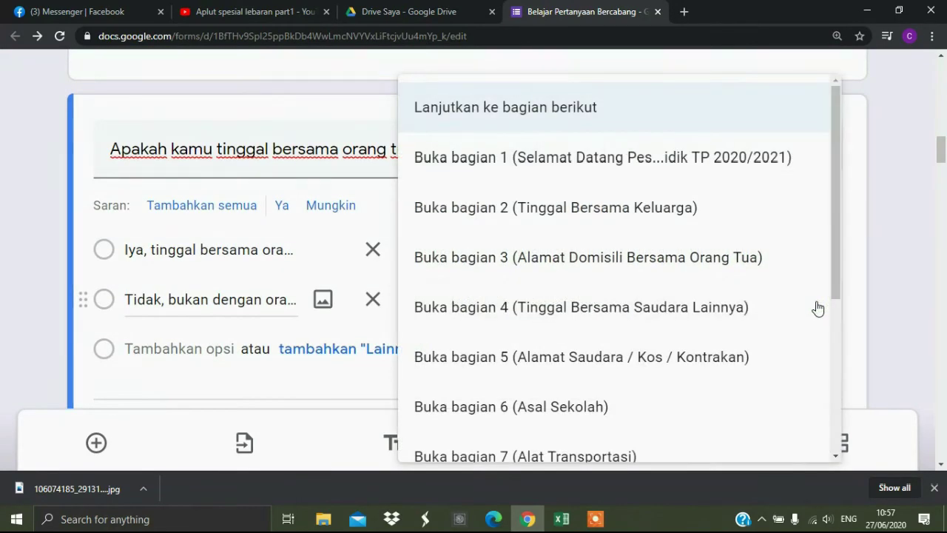
left_click(557, 326)
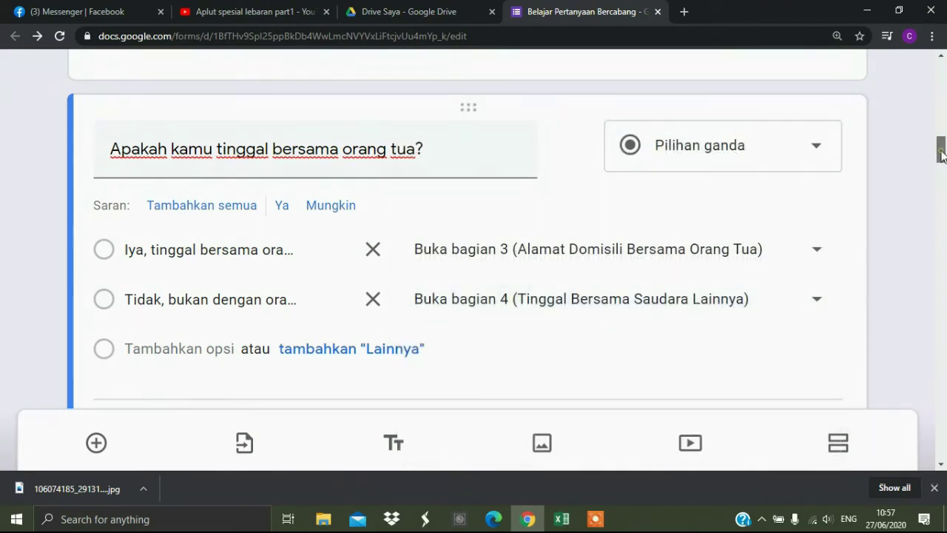
Step: Set the form to go to section 6 (Asal Sekolah) after section 3
left_click_drag(942, 152, 943, 191)
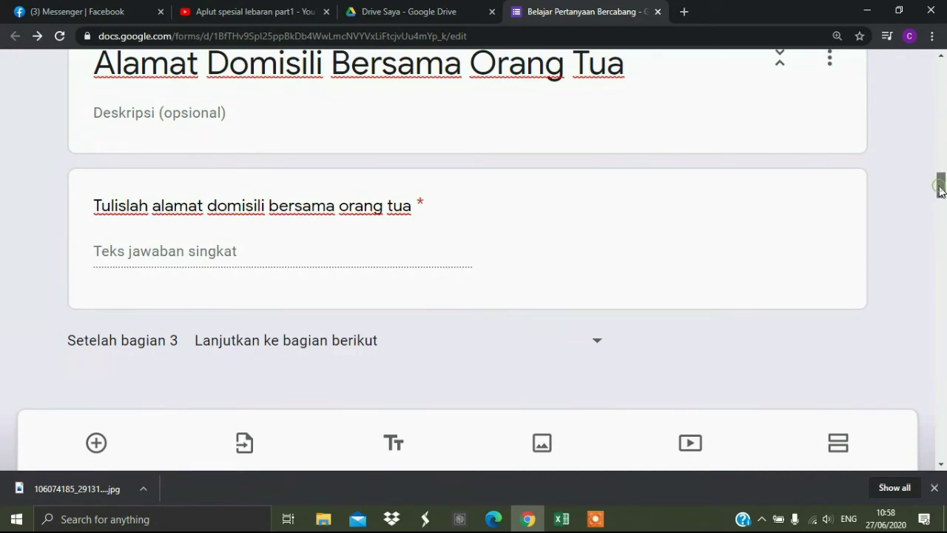
mouse_move(940, 190)
left_mouse_down()
mouse_move(944, 272)
mouse_move(933, 190)
left_mouse_up()
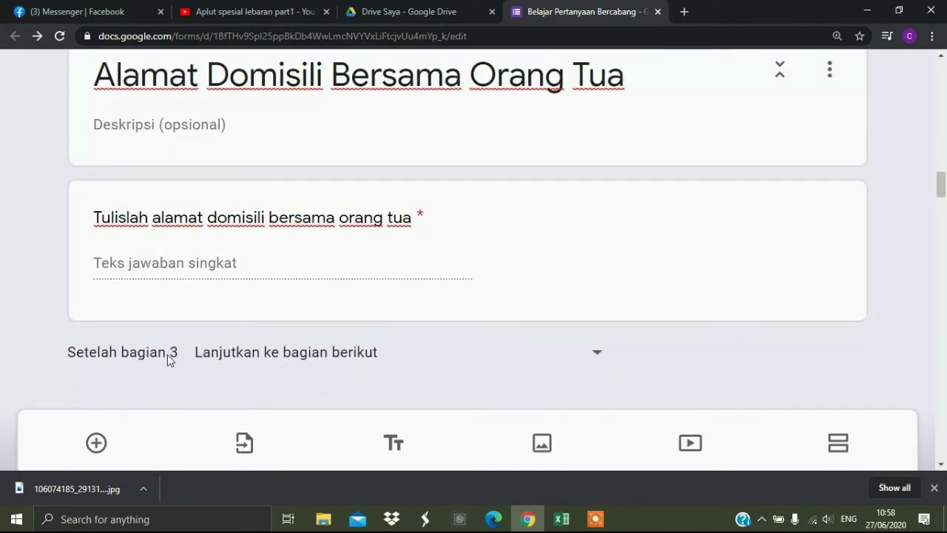
left_click(597, 357)
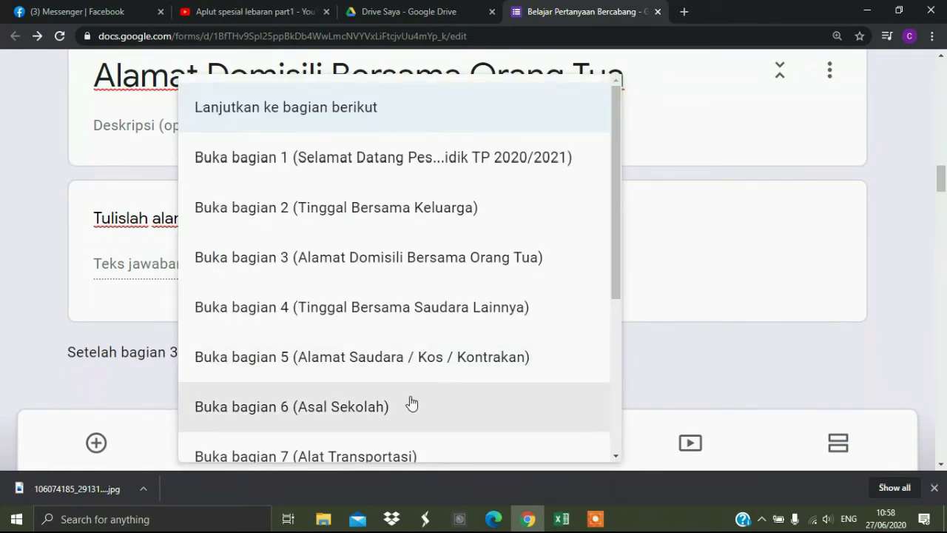
left_click(370, 406)
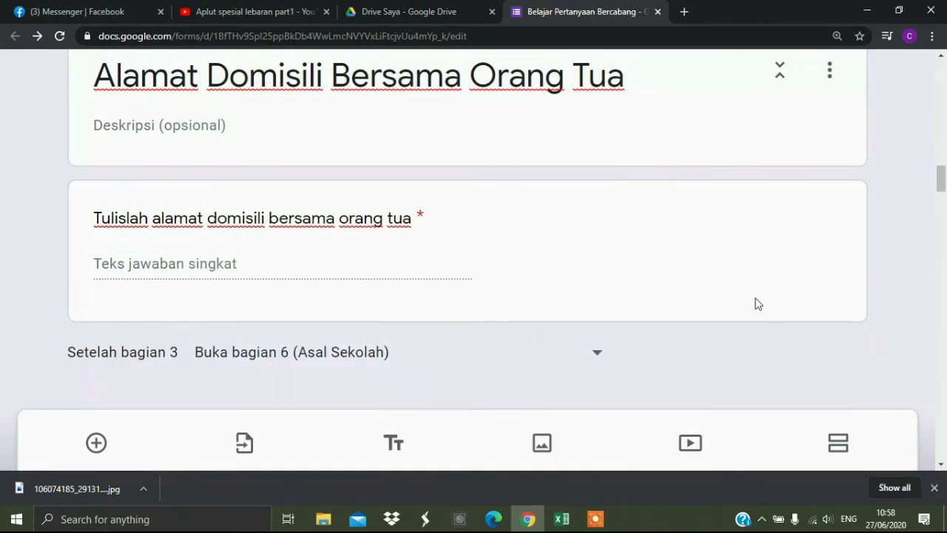
Step: Turn on going to a section based on the answer for the section 4 question "Tinggal bersama siapa?"
left_click_drag(941, 185, 946, 216)
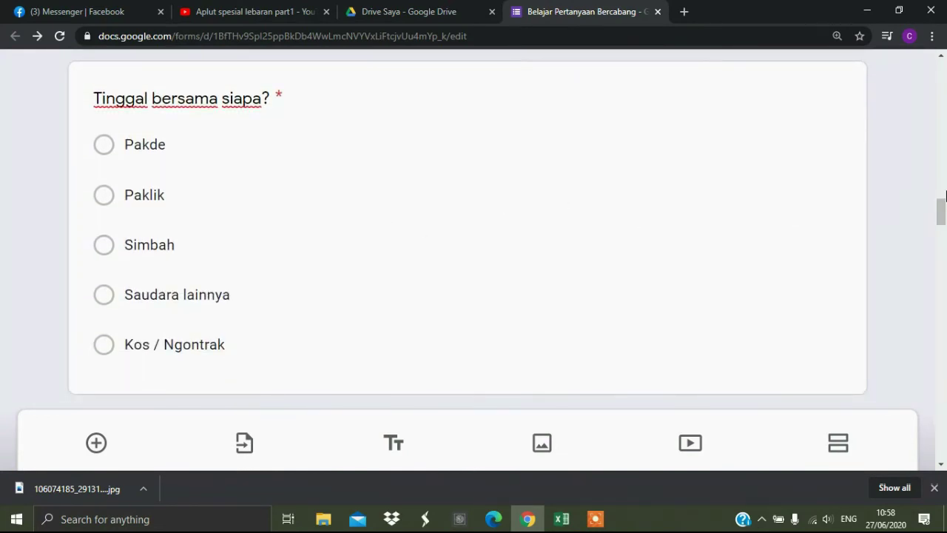
left_click_drag(942, 213, 943, 236)
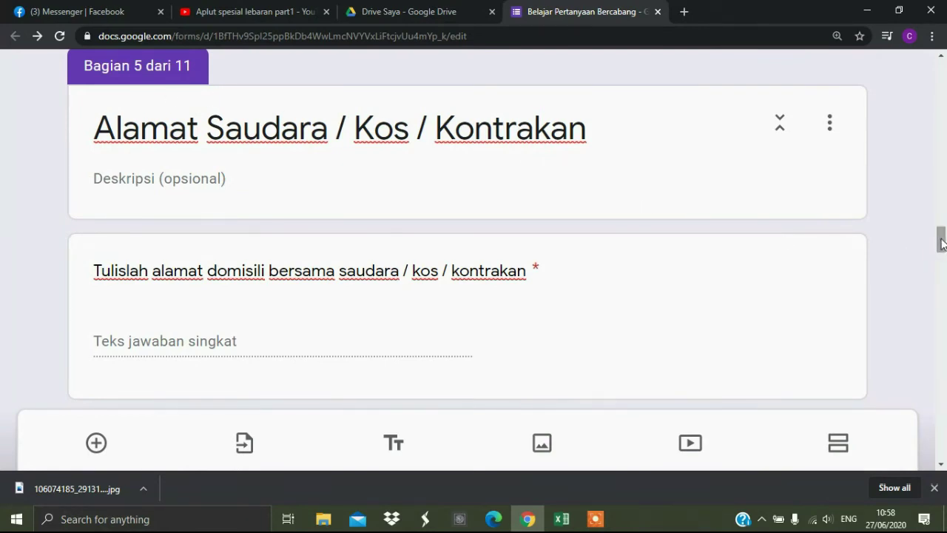
left_click_drag(942, 244, 942, 213)
left_click(592, 183)
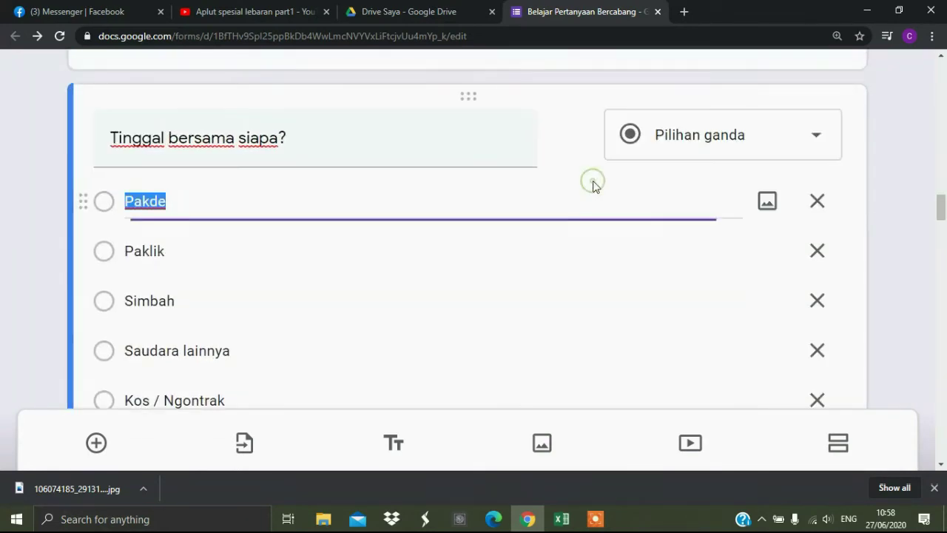
scroll(933, 218, "down", 2)
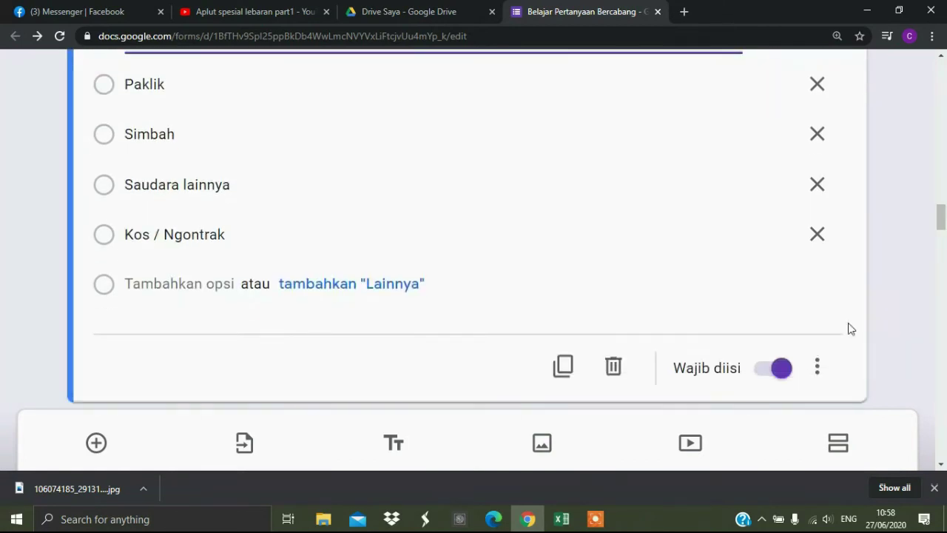
left_click(817, 367)
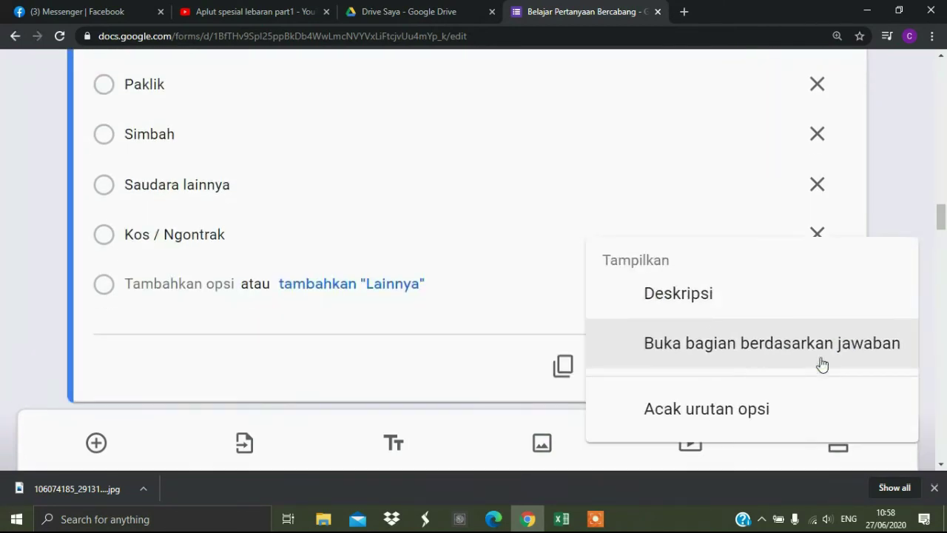
left_click(870, 345)
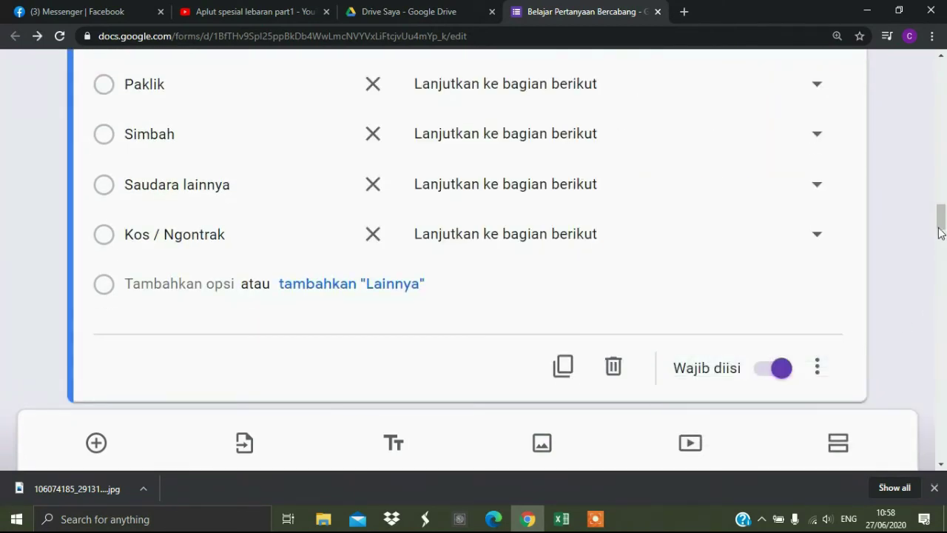
Step: Route all five answers, Pakde, Paklik, Simbah, Saudara lainnya and Kos / Ngontrak, to section 5 (Alamat Saudara / Kos / Kontrakan)
scroll(940, 230, "up", 2)
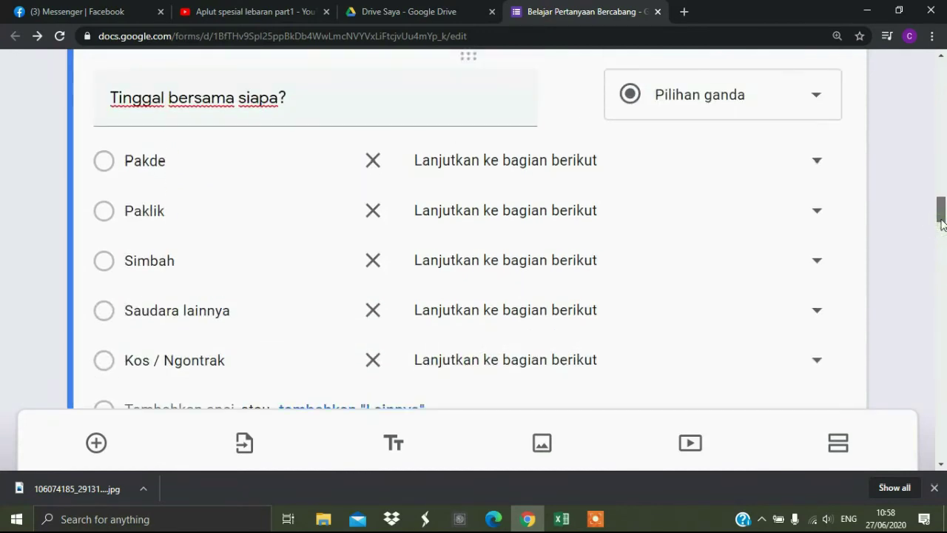
left_click(817, 161)
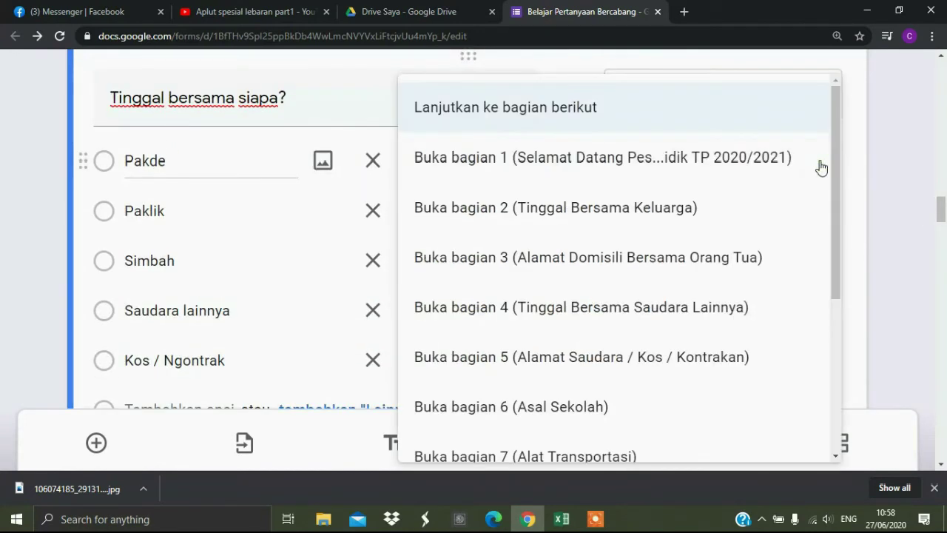
left_click(584, 361)
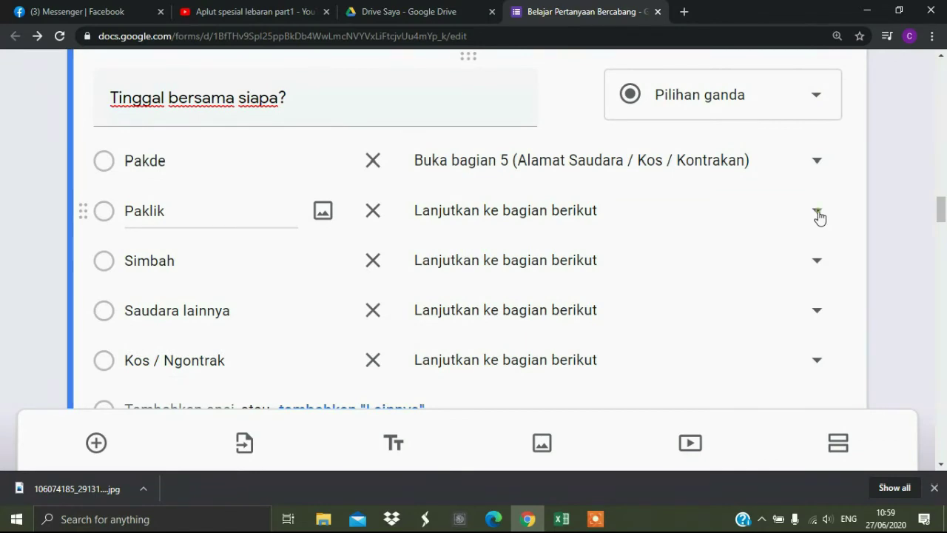
left_click(817, 213)
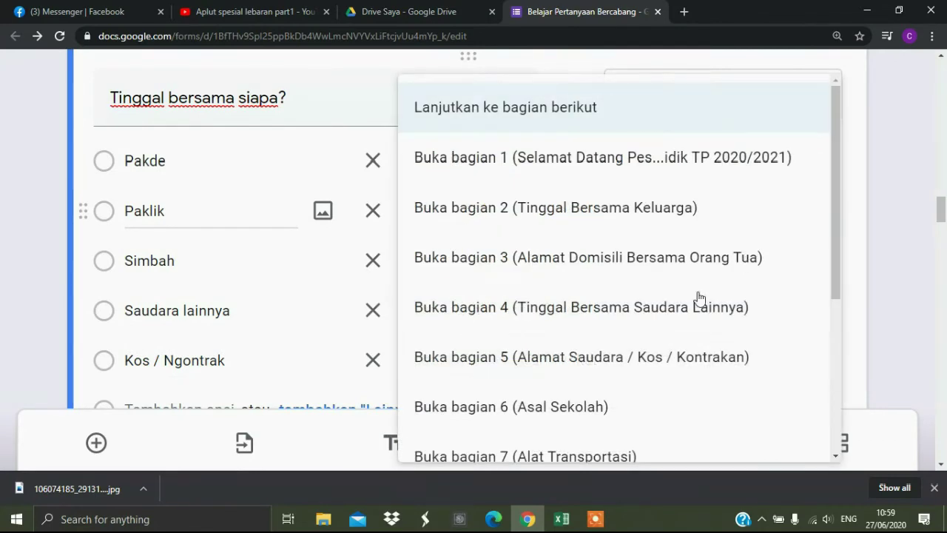
left_click(599, 360)
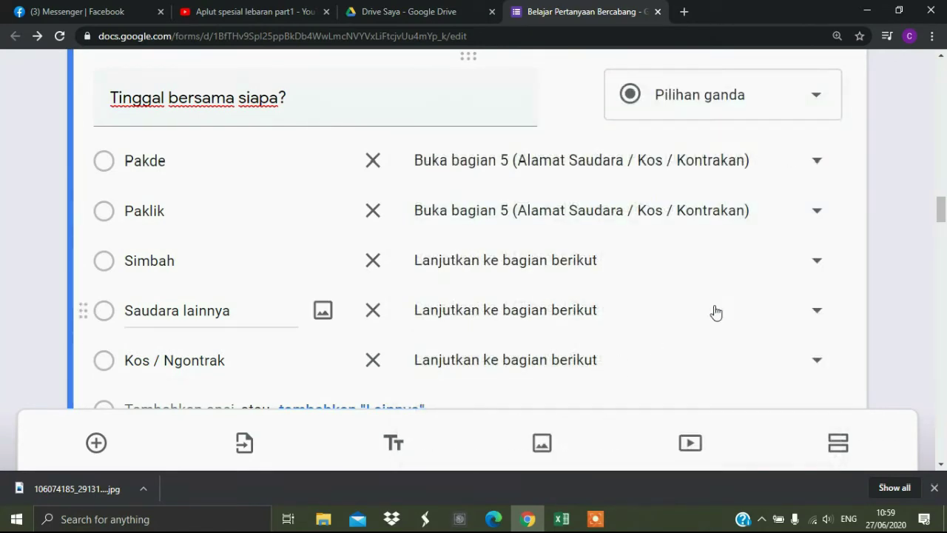
left_click(817, 264)
left_click(589, 377)
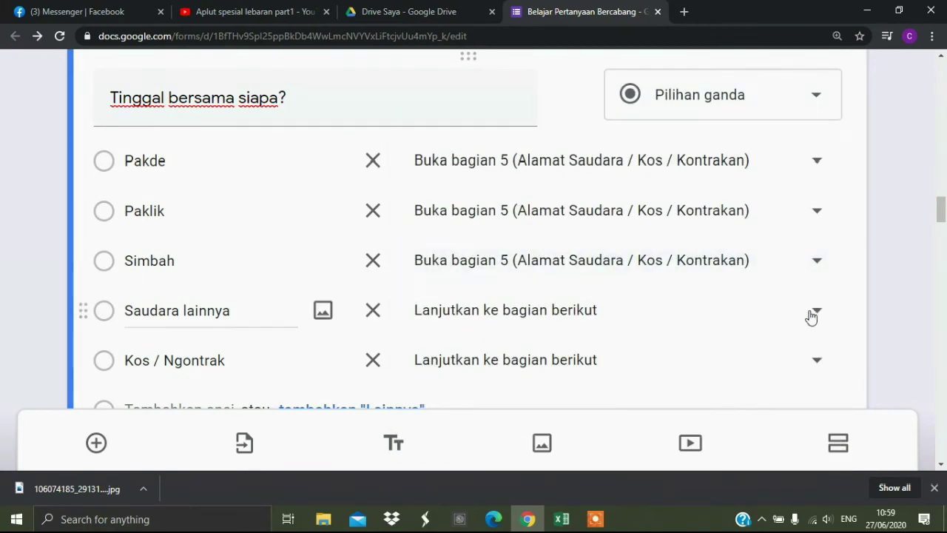
left_click(817, 315)
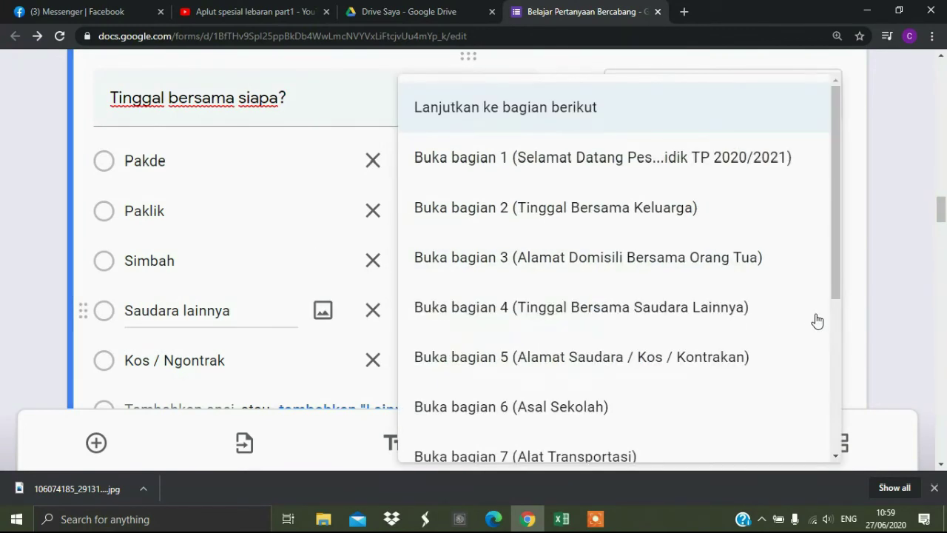
left_click(619, 364)
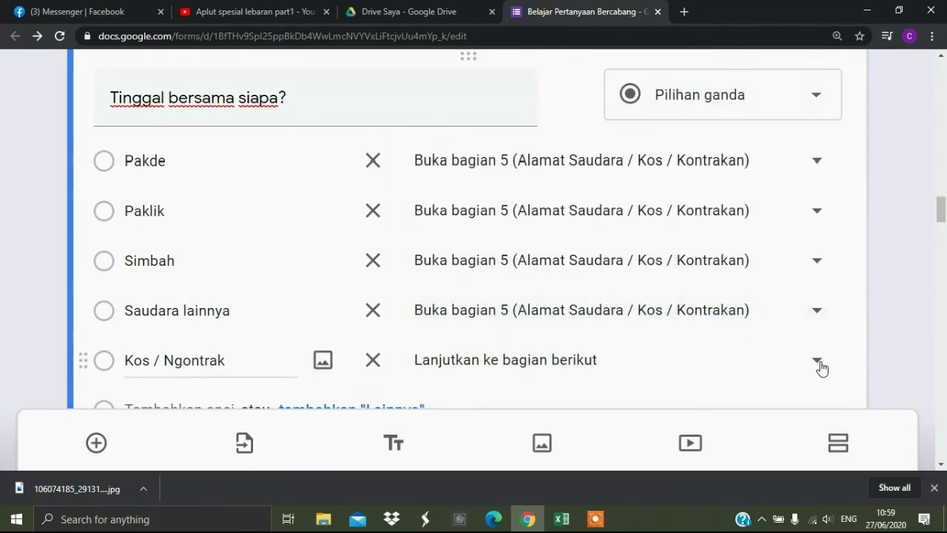
left_click(818, 363)
left_click(712, 360)
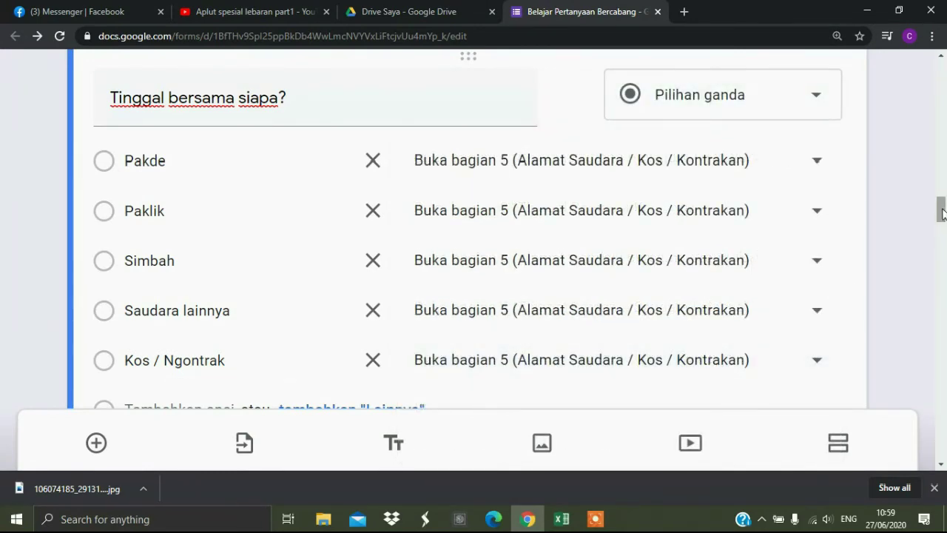
left_click_drag(941, 213, 943, 251)
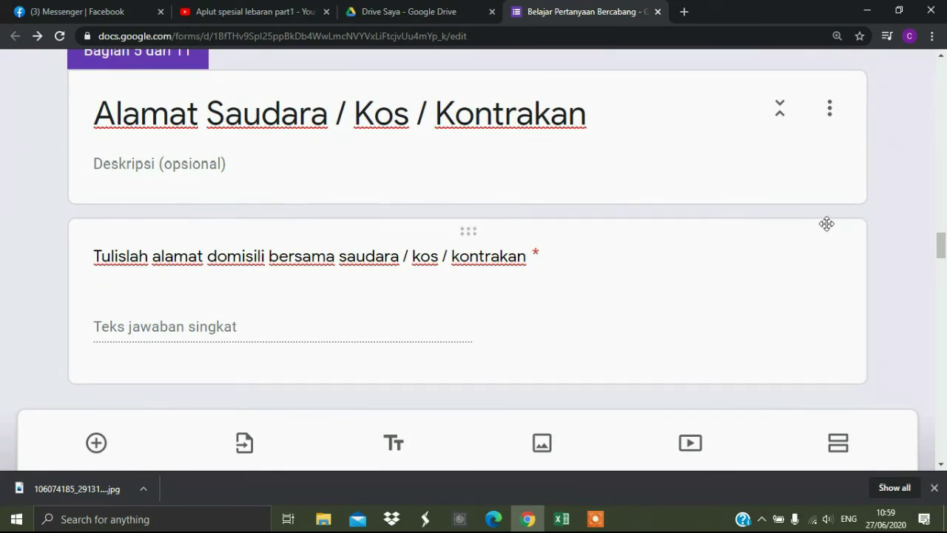
Step: Turn on going to a section based on the answer for the section 7 question "Apa alat transportasimu untuk ke sekolah?"
mouse_move(941, 252)
left_mouse_down()
mouse_move(943, 274)
mouse_move(943, 253)
left_mouse_up()
left_click_drag(941, 252, 941, 259)
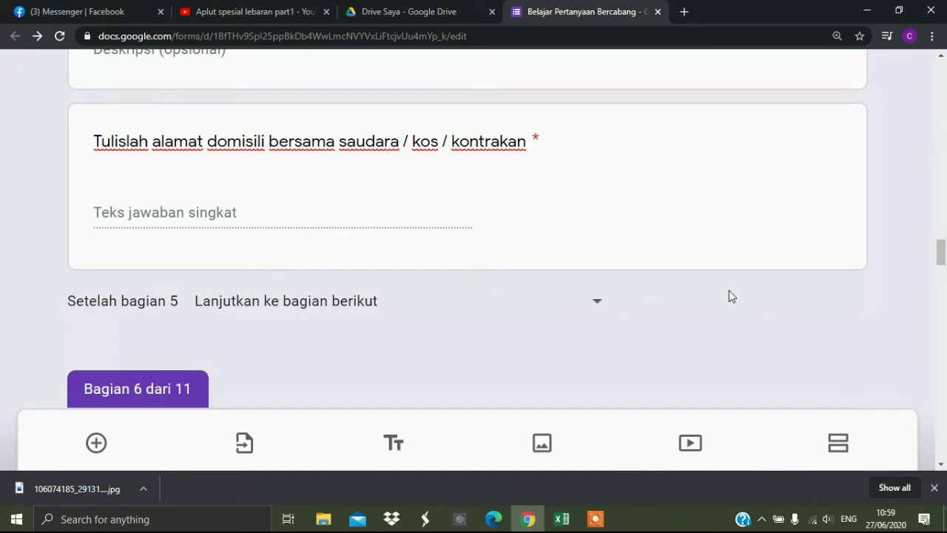
left_click_drag(941, 252, 943, 292)
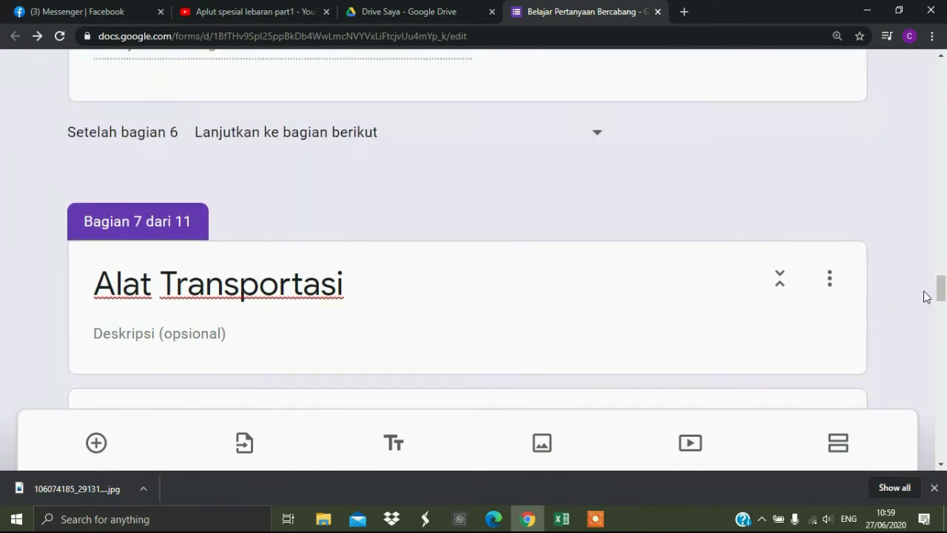
left_click_drag(943, 296, 945, 316)
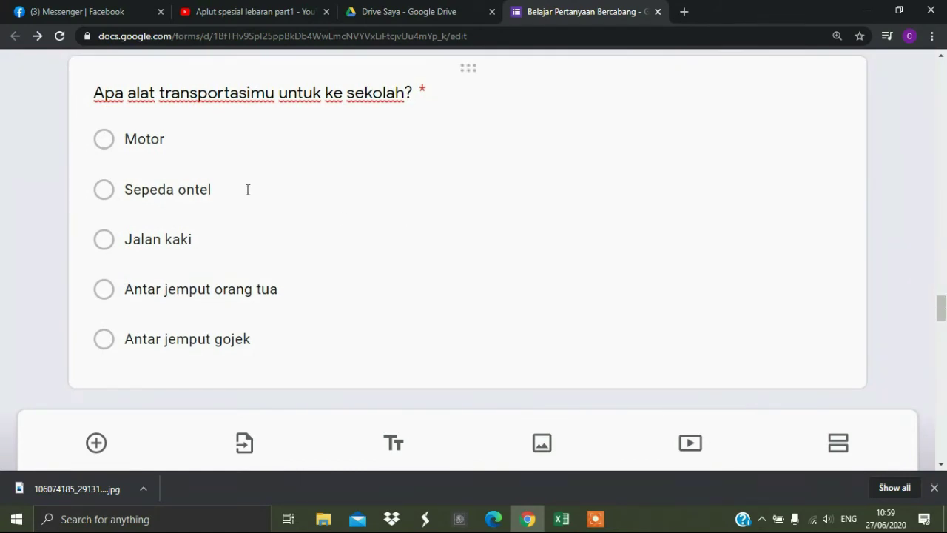
mouse_move(942, 315)
left_mouse_down()
mouse_move(942, 342)
mouse_move(942, 320)
left_mouse_up()
left_click(563, 221)
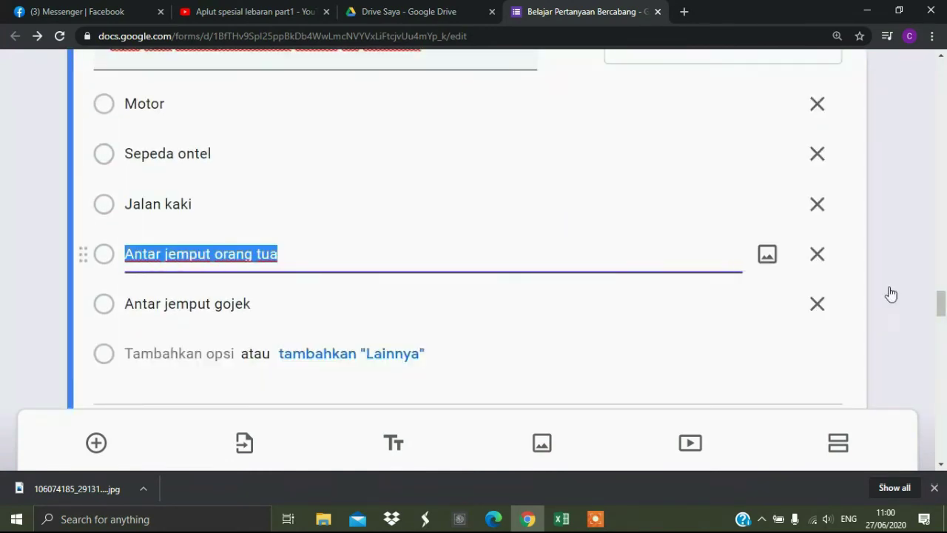
left_click_drag(942, 306, 942, 315)
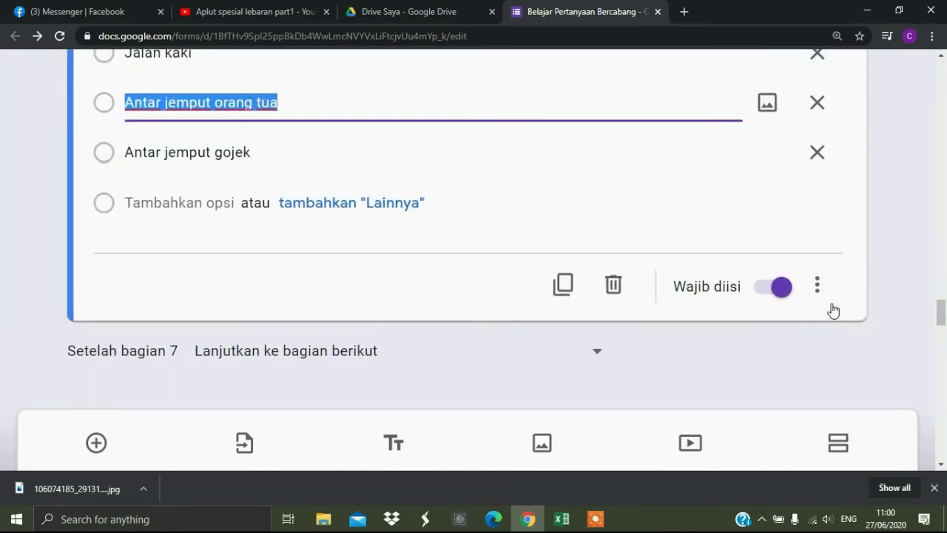
left_click(821, 296)
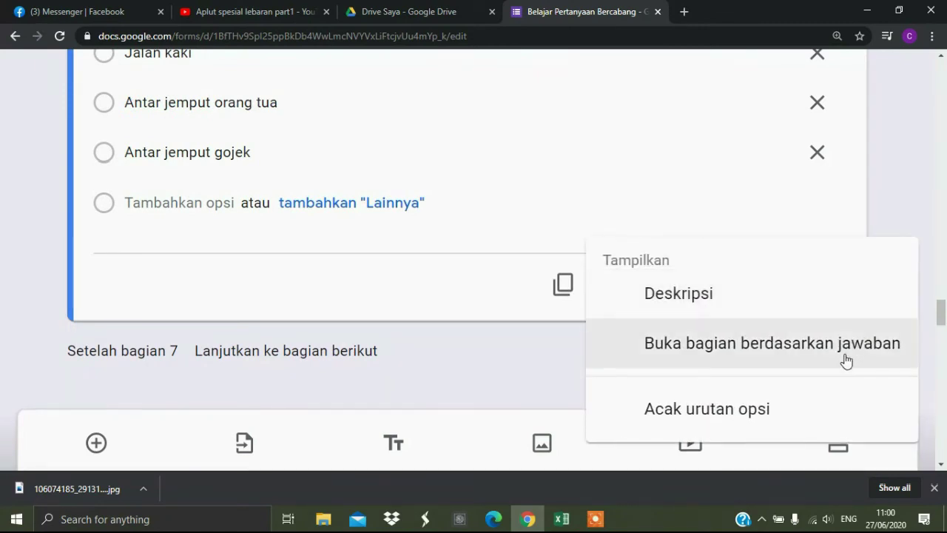
left_click(846, 359)
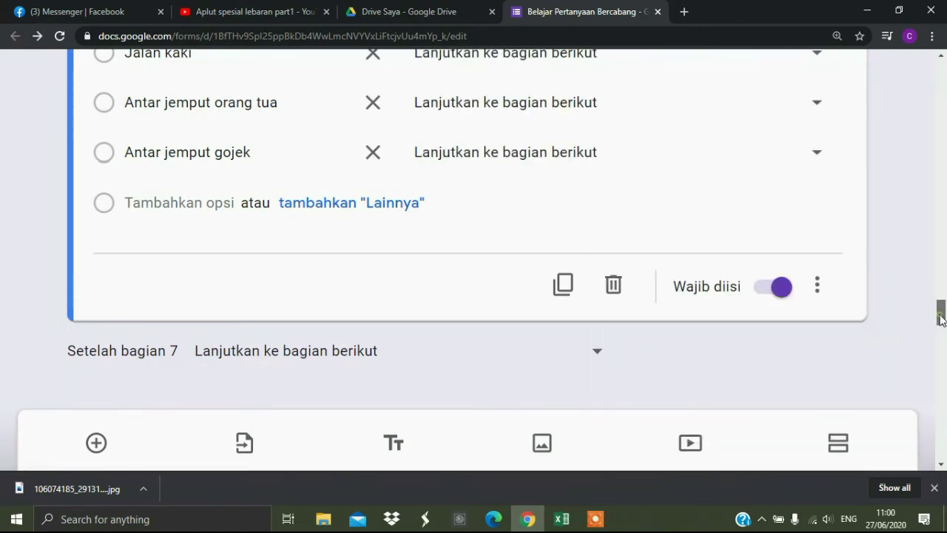
Step: Route the answers Motor, Antar jemput orang tua and Antar jemput gojek to section 8 (Motor / Gojek / Antar Jemput Ortu)
scroll(941, 318, "up", 3)
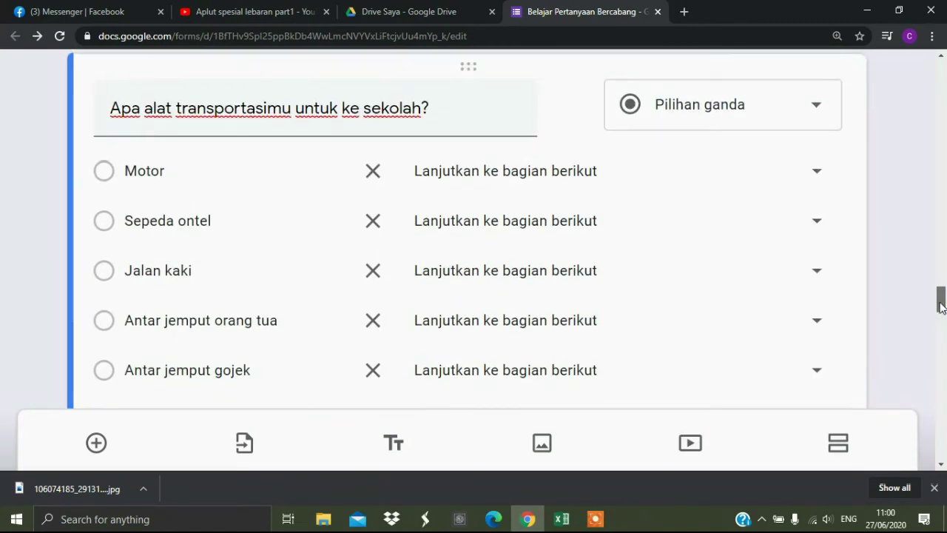
left_click(817, 173)
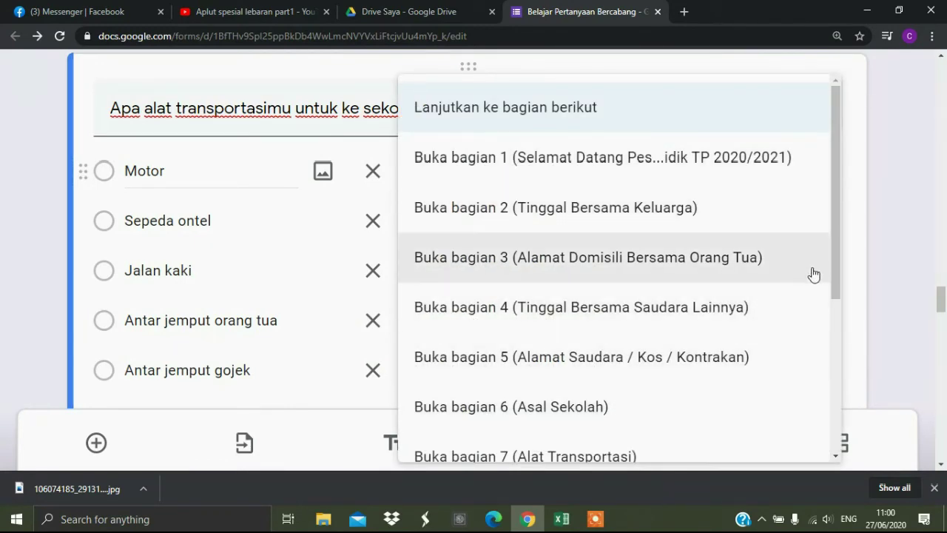
left_click_drag(833, 265, 834, 330)
left_click(657, 428)
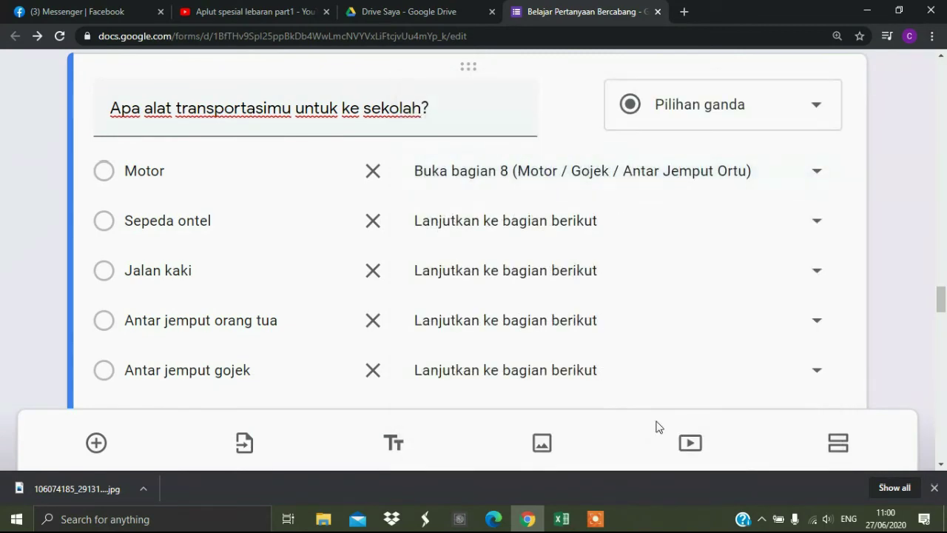
left_click(817, 326)
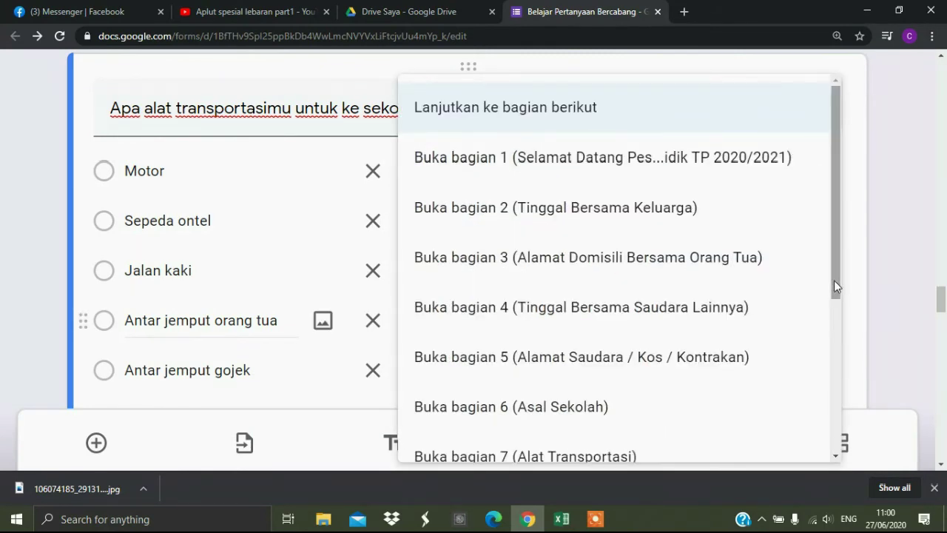
left_click_drag(834, 281, 809, 390)
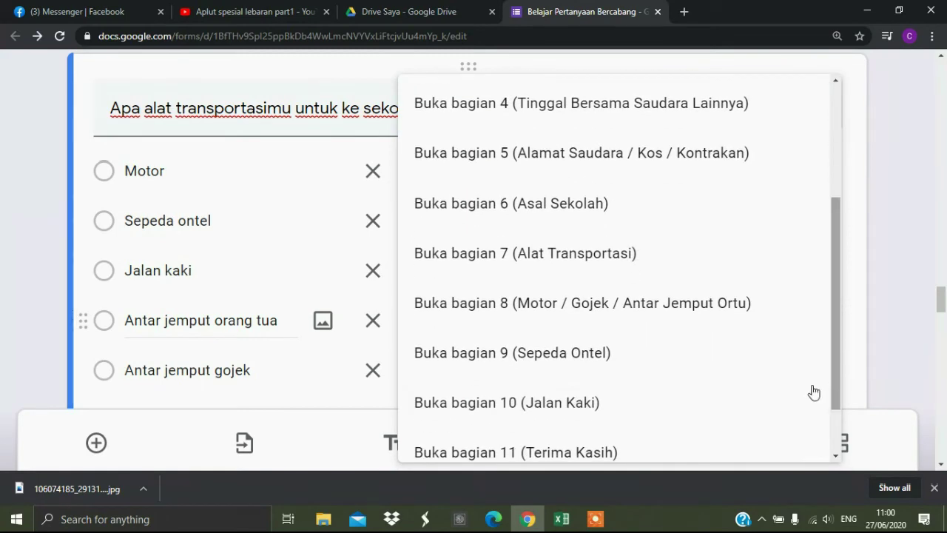
left_click(719, 304)
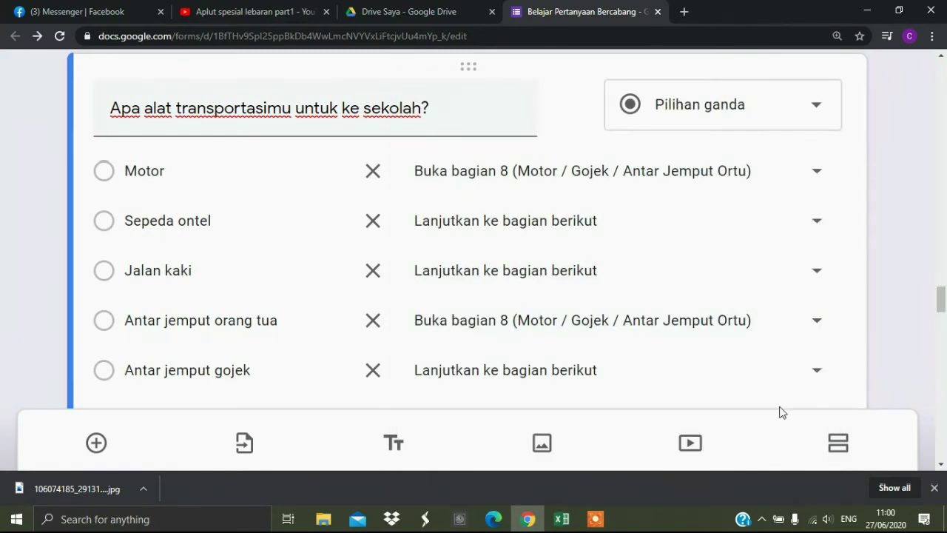
left_click(817, 372)
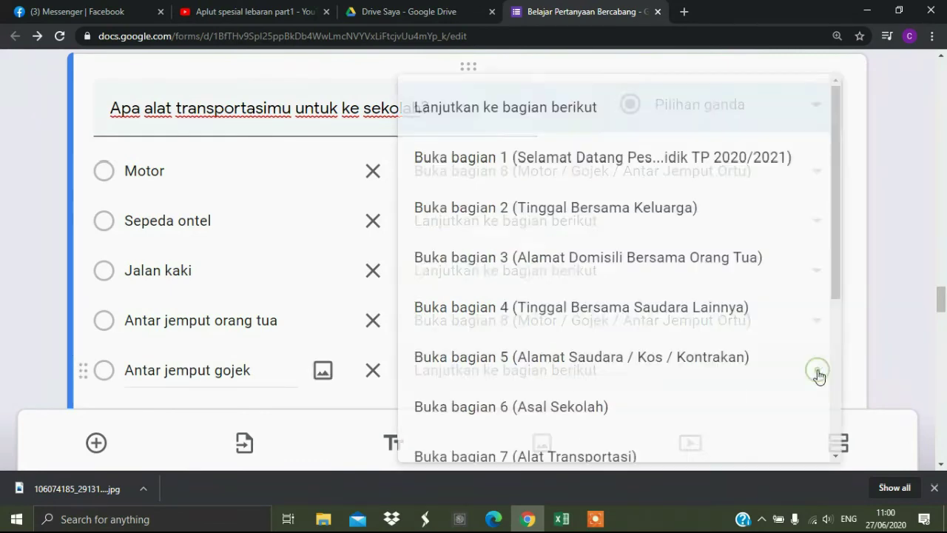
left_click_drag(835, 280, 833, 354)
left_click(708, 380)
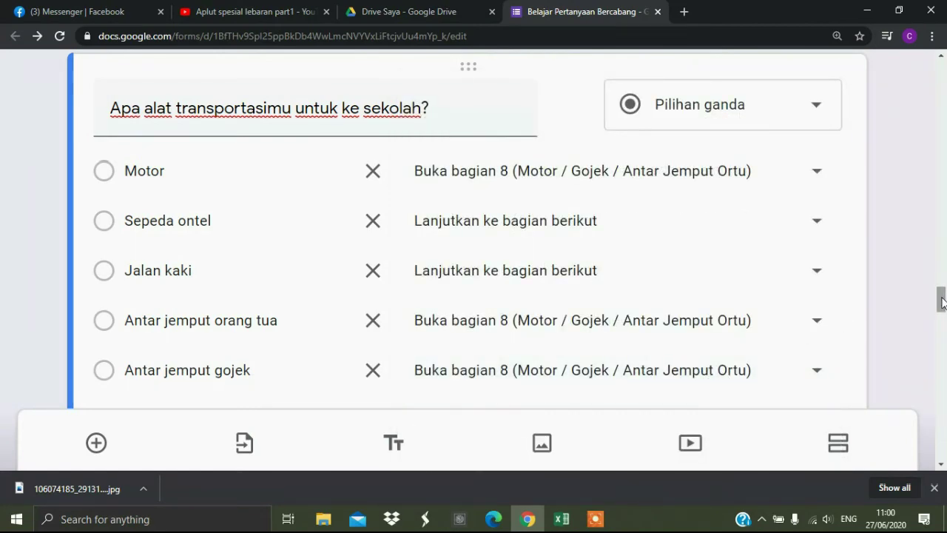
Step: Route the answer Sepeda ontel to section 9 (Sepeda Ontel) and Jalan kaki to section 10 (Jalan Kaki)
mouse_move(943, 302)
left_mouse_down()
mouse_move(945, 428)
mouse_move(944, 207)
mouse_move(945, 303)
left_mouse_up()
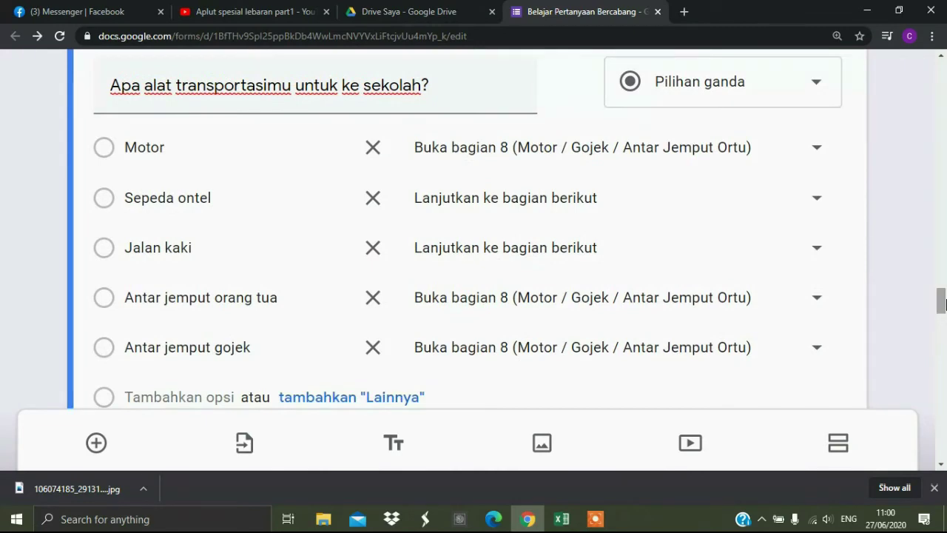
left_click(816, 201)
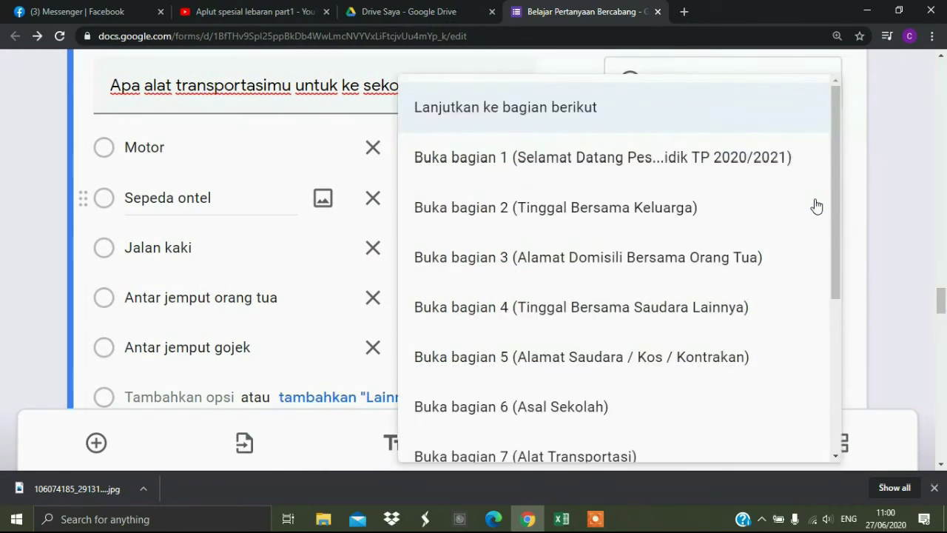
scroll(835, 250, "down", 1)
scroll(841, 311, "down", 2)
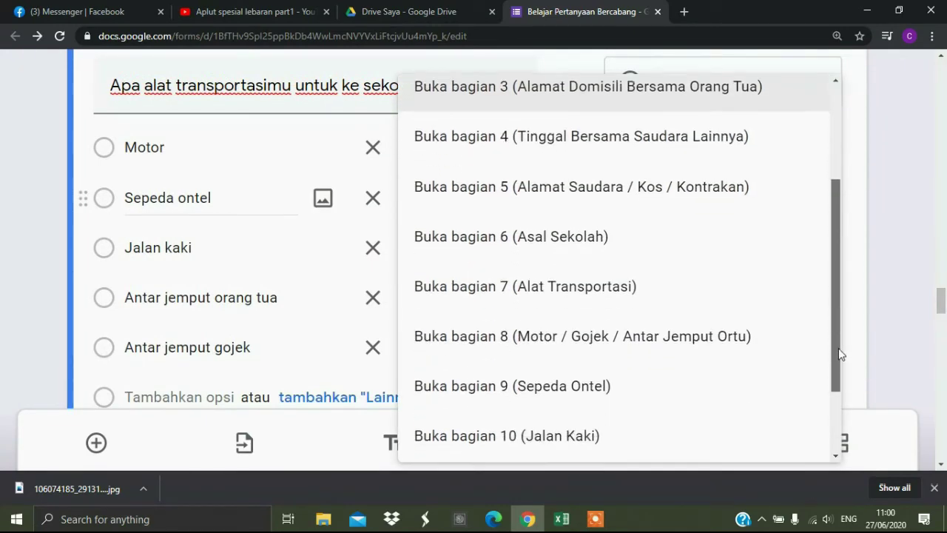
left_click(672, 352)
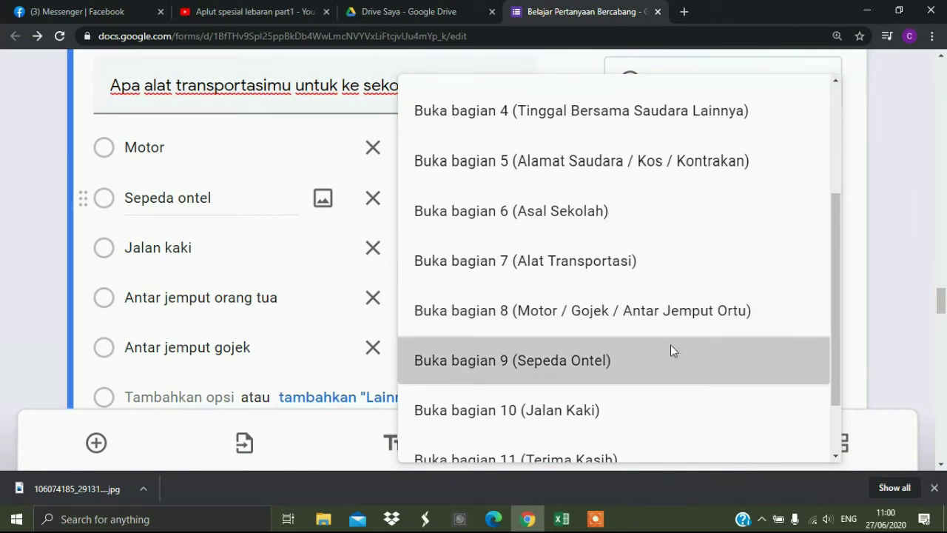
left_click(817, 247)
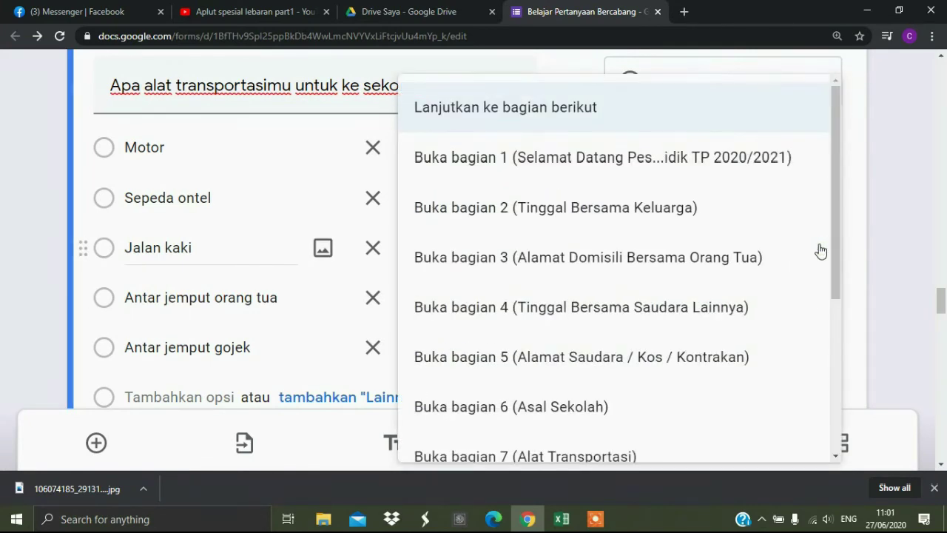
left_click_drag(841, 261, 848, 416)
left_click(576, 329)
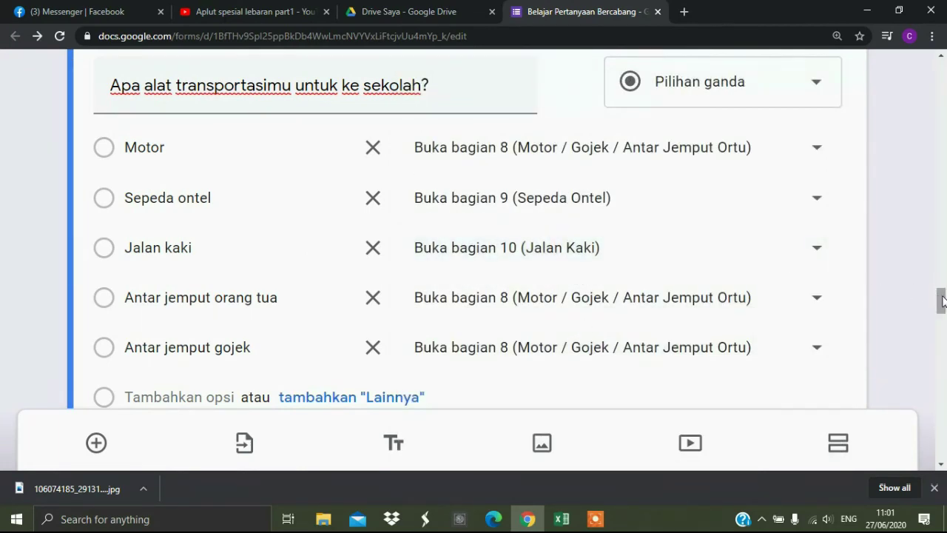
Step: Turn on going to a section based on the answer for the section 8 question about distance and travel time to school
left_click_drag(944, 300, 888, 348)
left_click(564, 267)
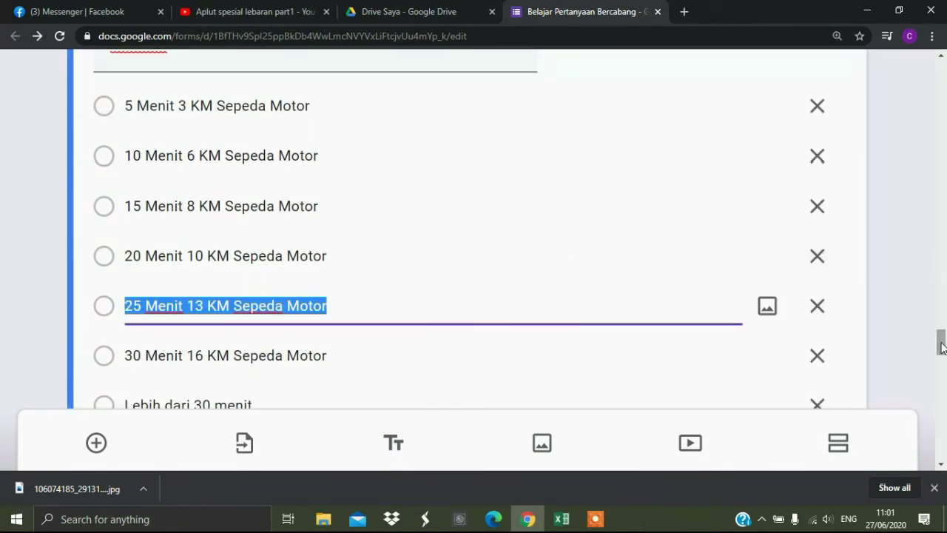
left_click_drag(941, 348, 942, 374)
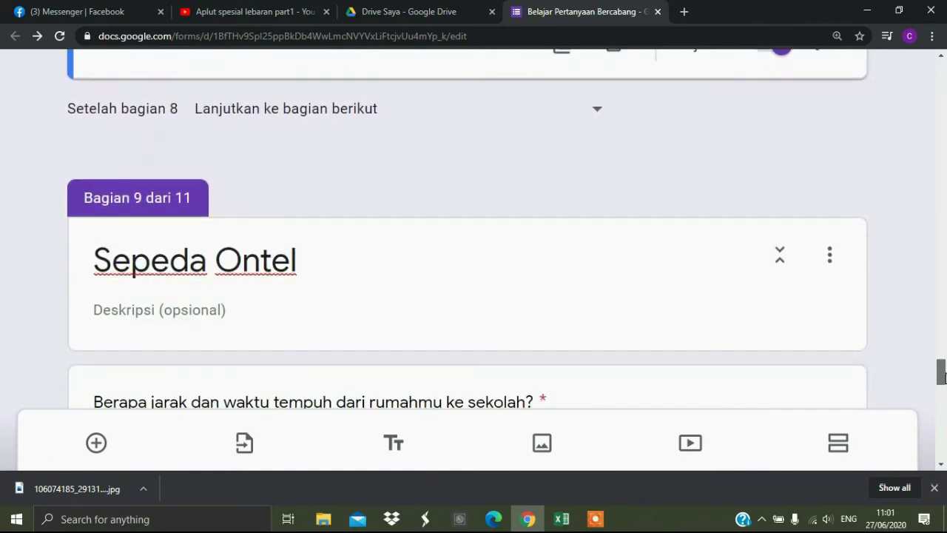
scroll(943, 377, "up", 2)
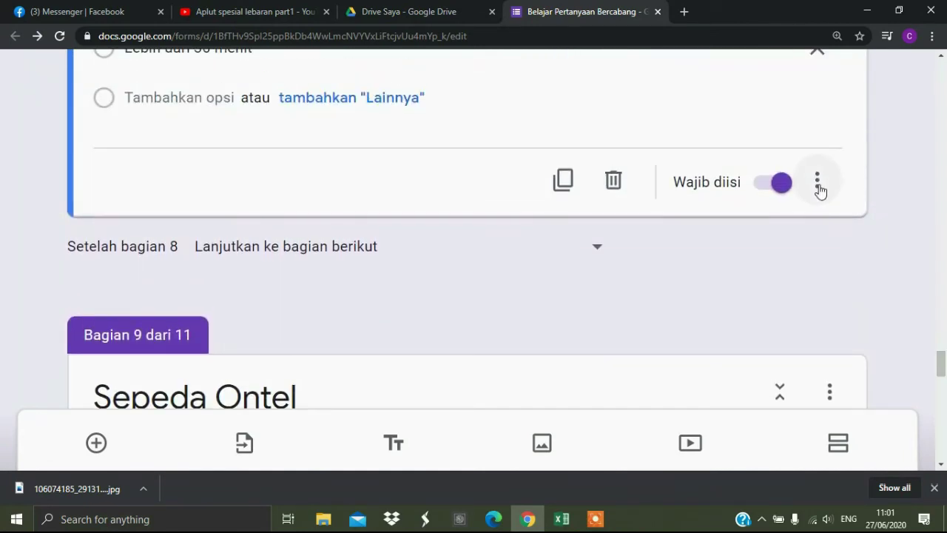
left_click(818, 188)
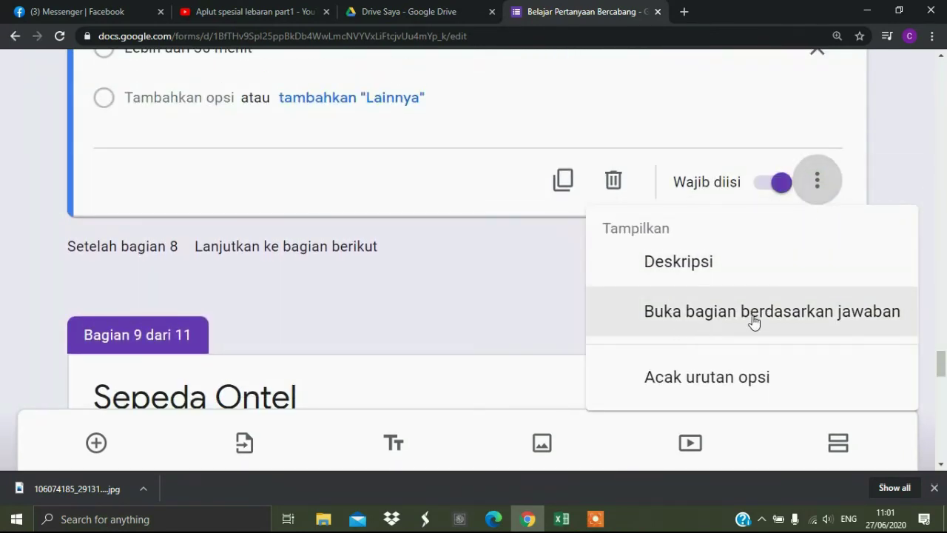
left_click(817, 315)
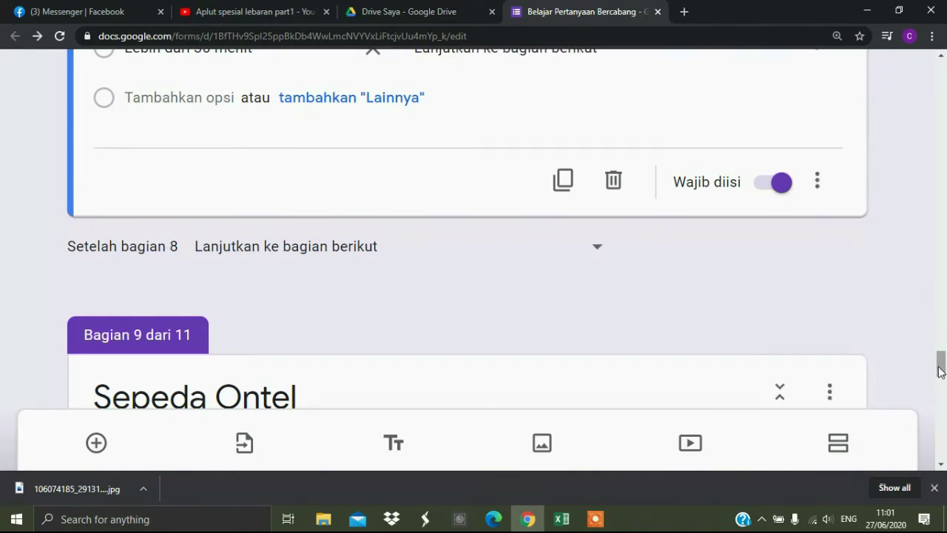
Step: Route the section 8 answers 5 Menit 3 KM, 10 Menit 6 KM and 15 Menit 8 KM Sepeda Motor to section 11 (Terima Kasih)
left_click_drag(940, 367, 941, 347)
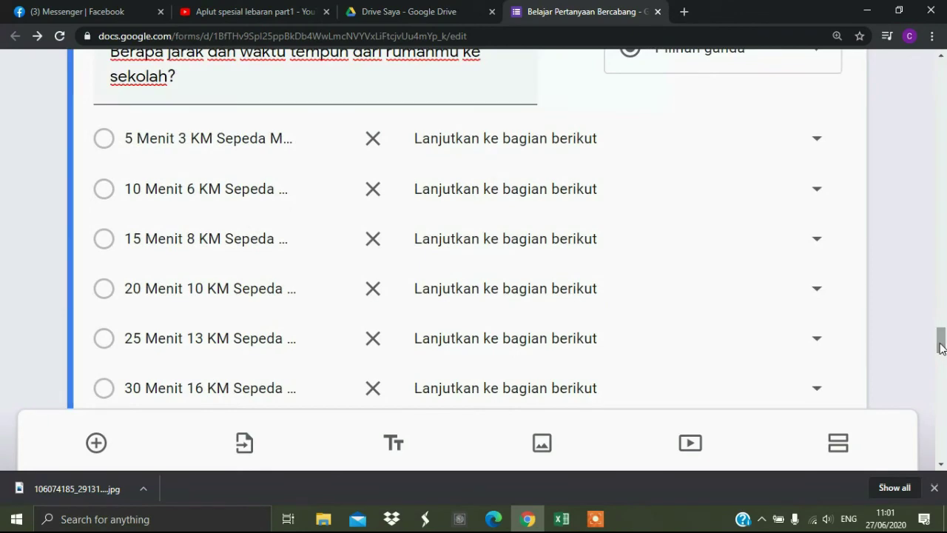
left_click(818, 139)
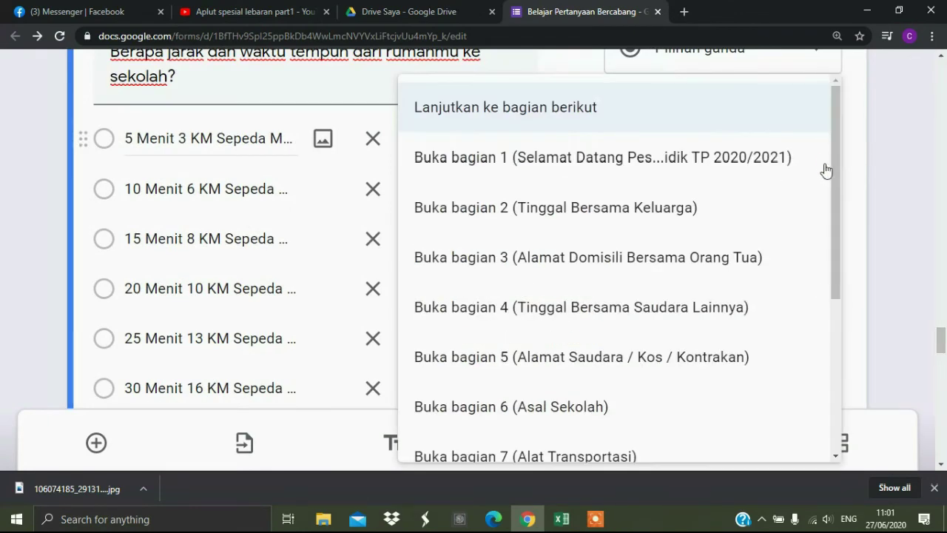
left_click_drag(831, 175, 836, 361)
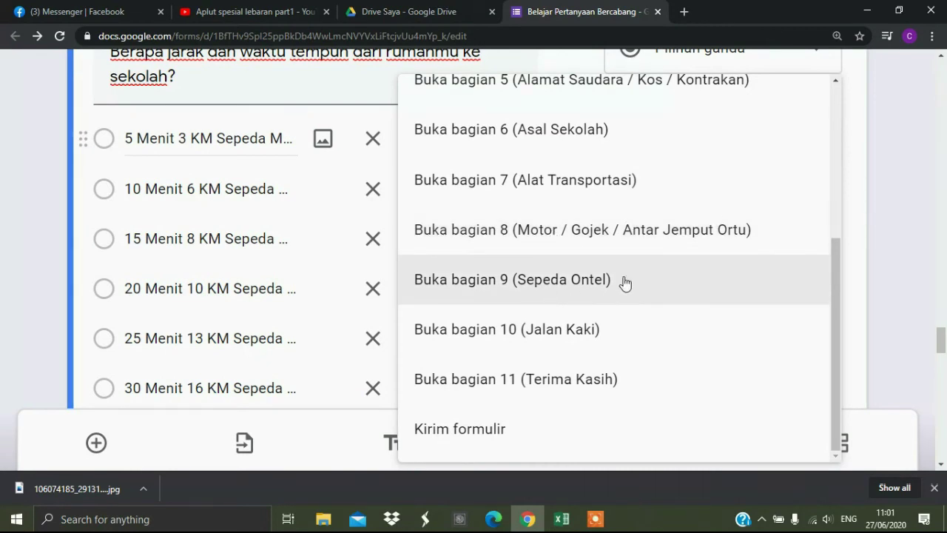
left_click(567, 391)
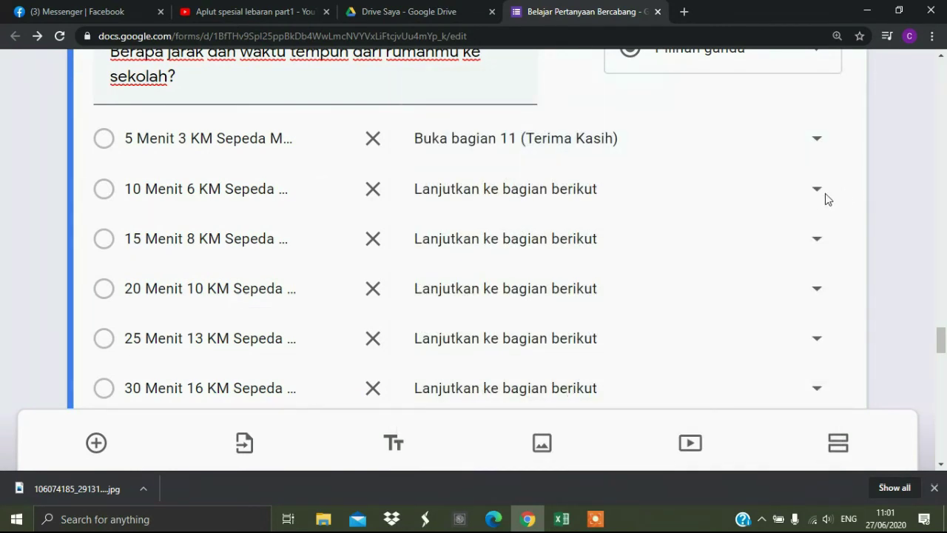
left_click(817, 194)
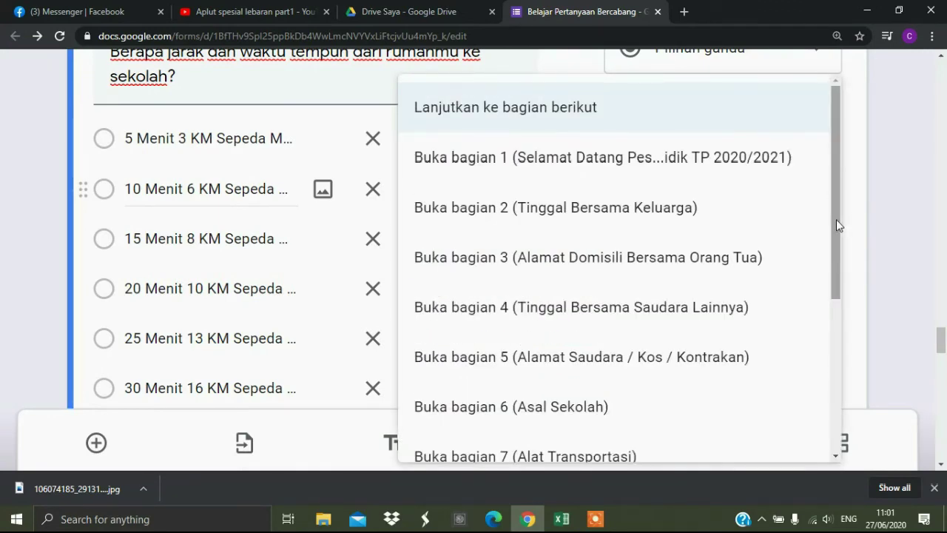
left_click_drag(836, 219, 829, 428)
left_click(581, 391)
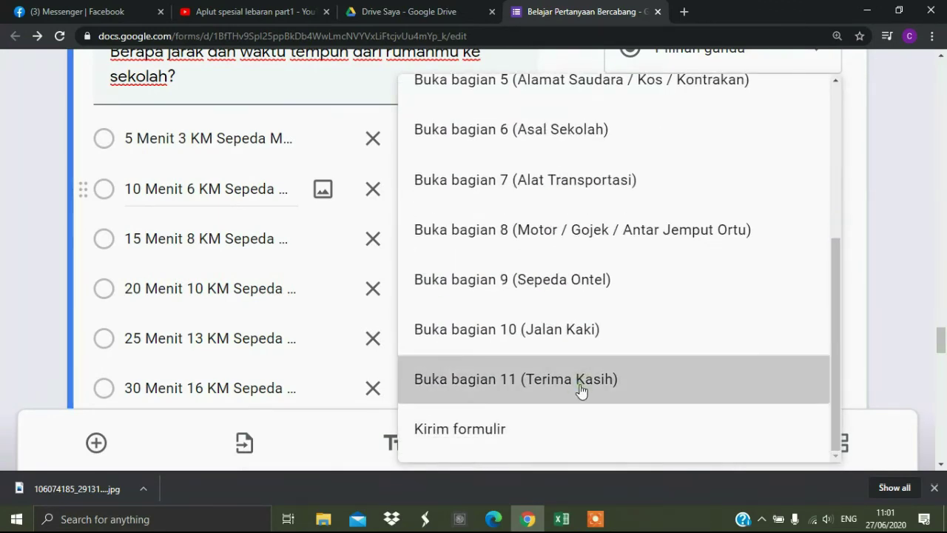
left_click(817, 239)
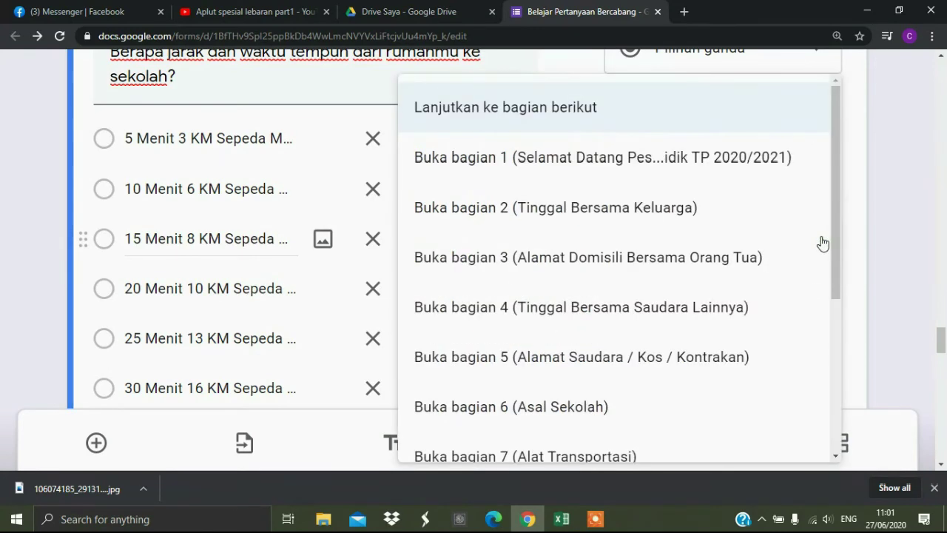
left_click_drag(837, 250, 860, 422)
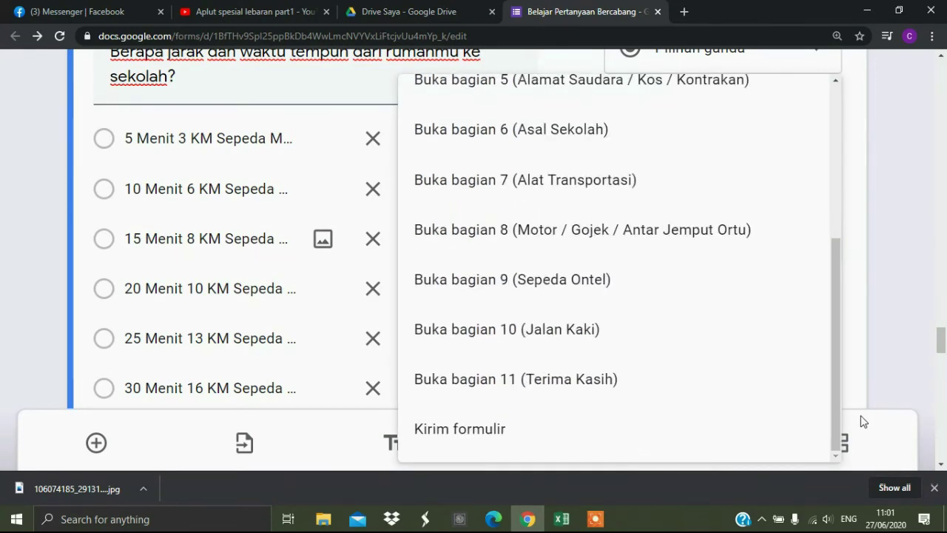
left_click(639, 391)
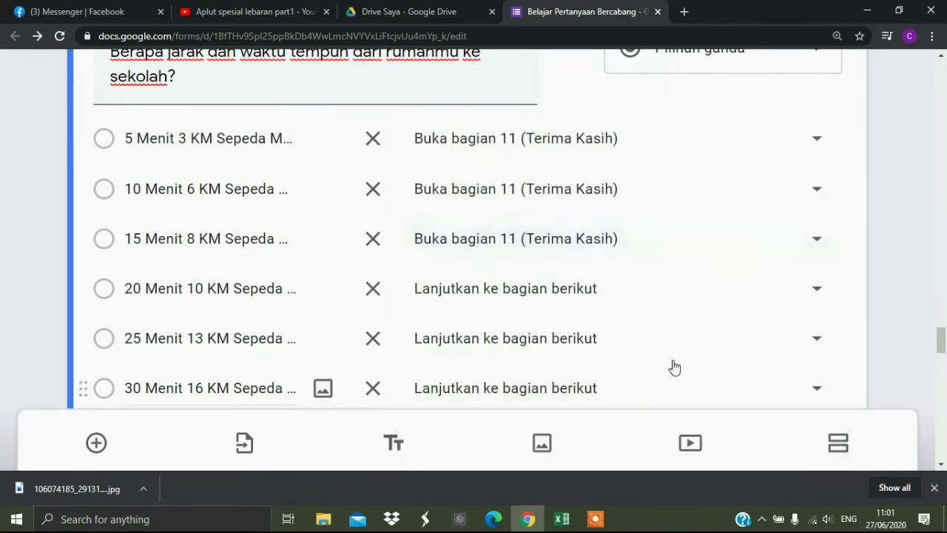
Step: Route the section 8 answers 20 Menit 10 KM, 25 Menit 13 KM and 30 Menit 16 KM to section 11 (Terima Kasih)
left_click(814, 288)
left_click_drag(836, 287, 843, 431)
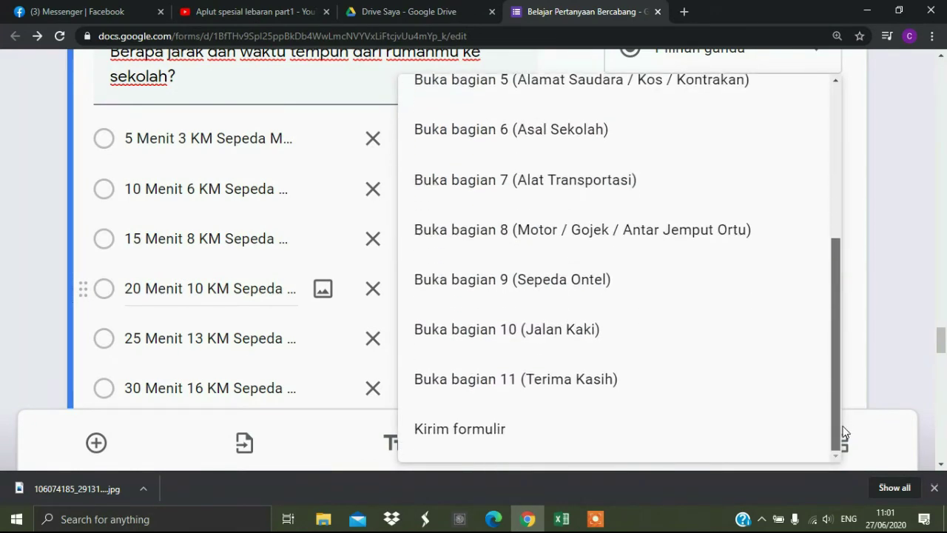
left_click(688, 380)
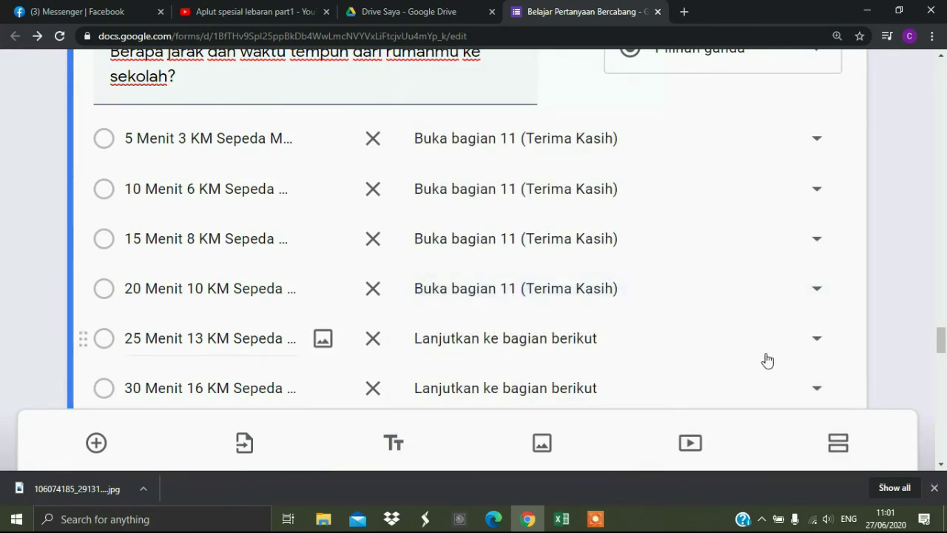
left_click(813, 347)
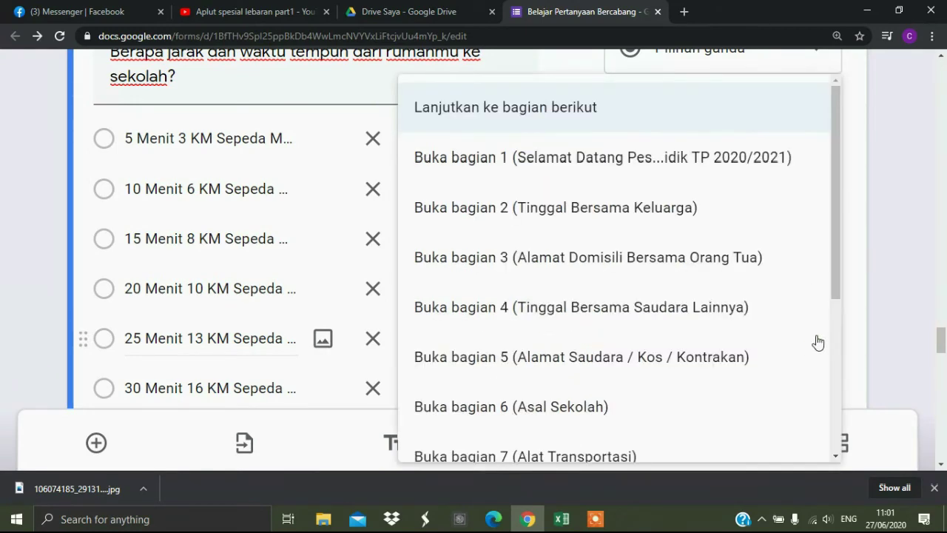
left_click_drag(837, 288, 833, 419)
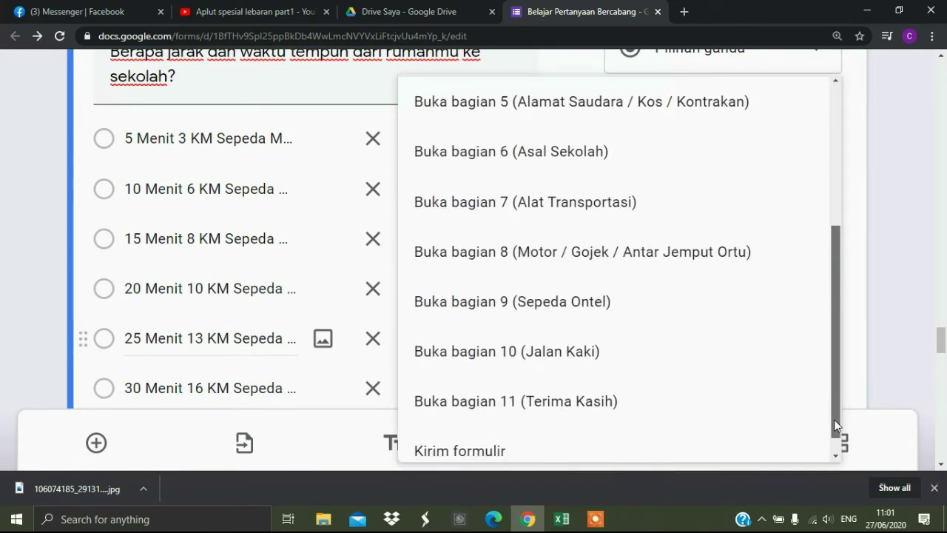
left_click(681, 405)
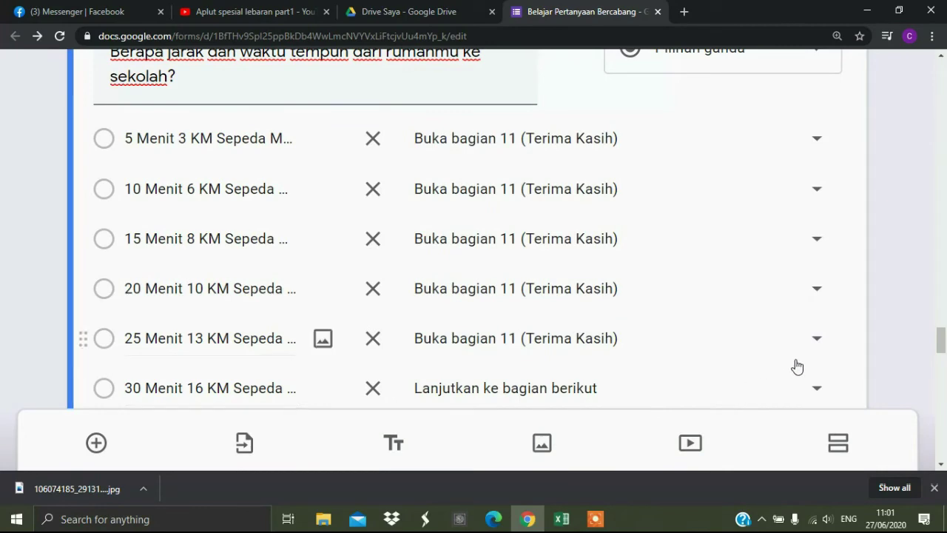
left_click(817, 390)
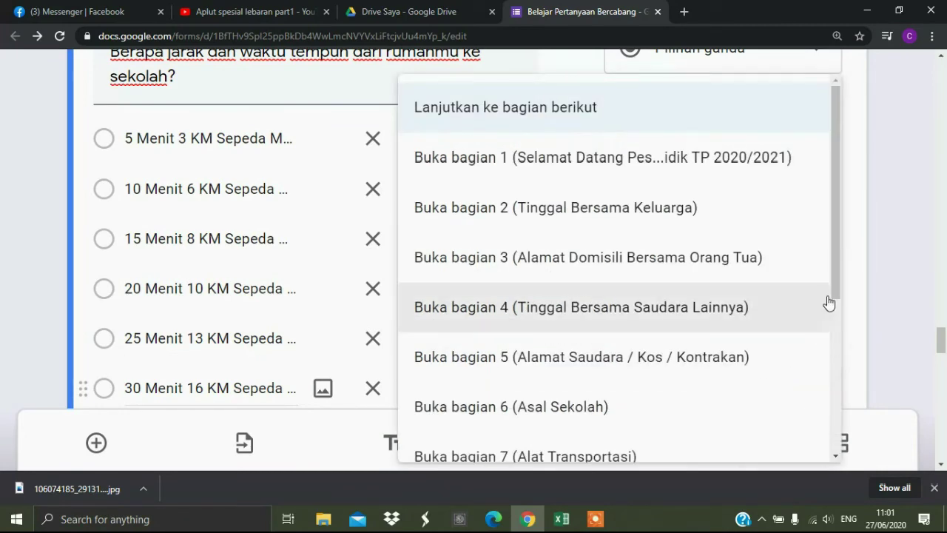
left_click_drag(838, 281, 841, 444)
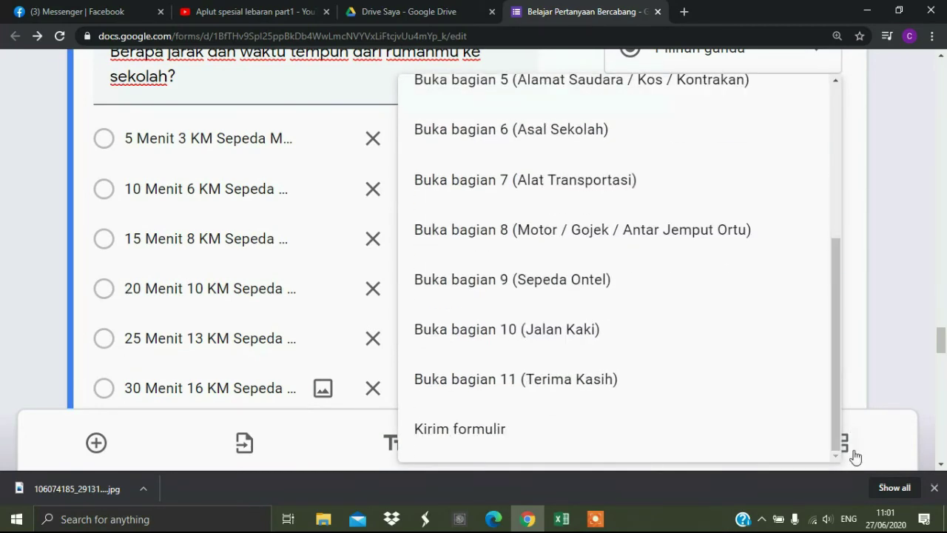
left_click(681, 389)
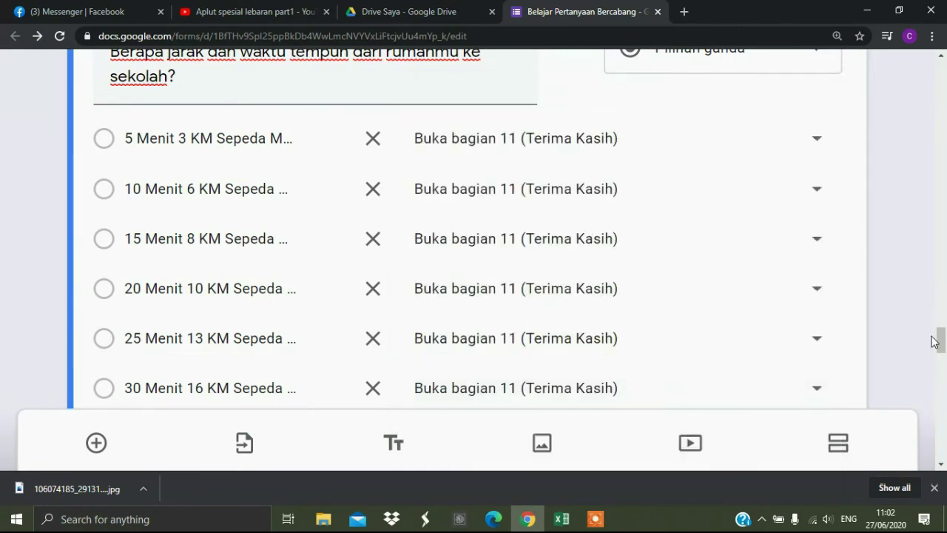
Step: Turn on going to a section based on the answer for the section 9 question about distance and travel time to school
left_click_drag(942, 342, 944, 394)
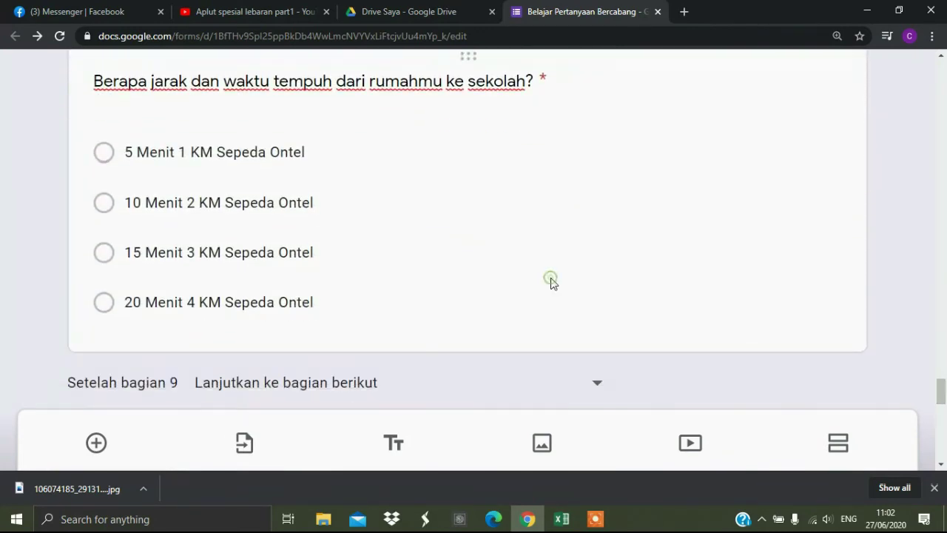
left_click(551, 281)
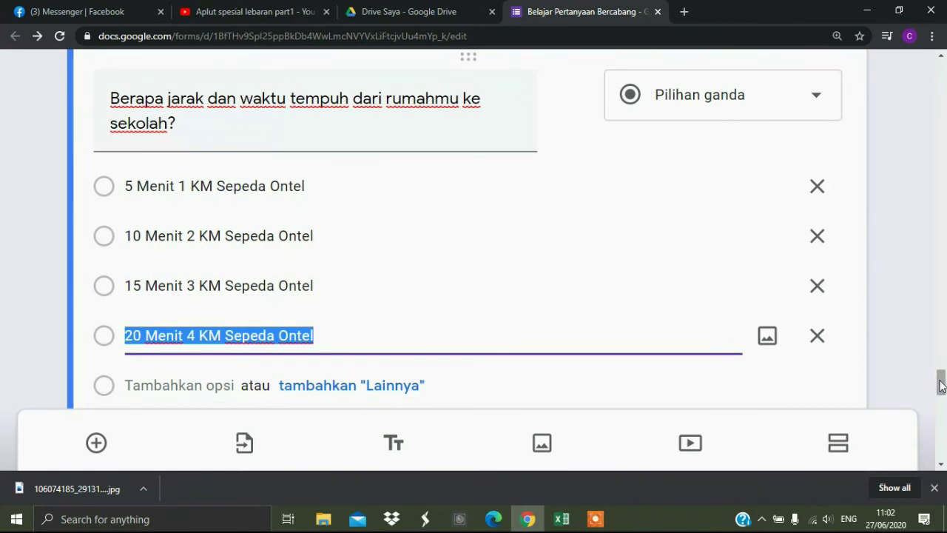
scroll(941, 385, "down", 2)
left_click(825, 323)
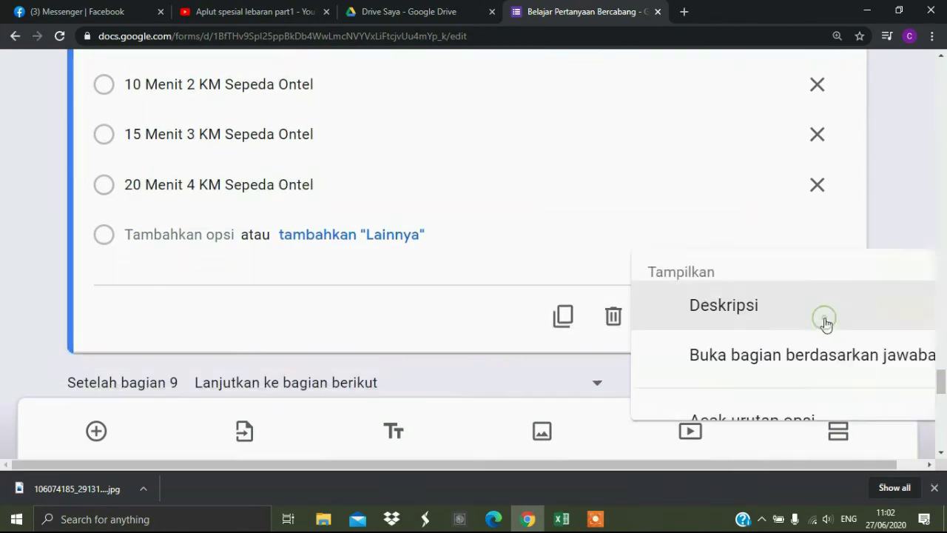
left_click(816, 348)
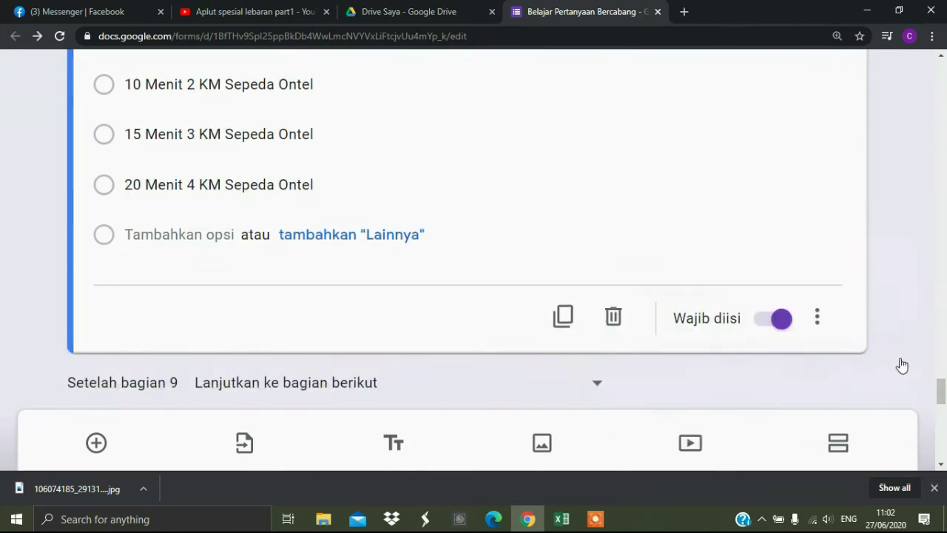
Step: Route the section 9 answers 5 Menit 1 KM and 10 Menit 2 KM Sepeda Ontel to section 11 (Terima Kasih)
scroll(941, 393, "up", 3)
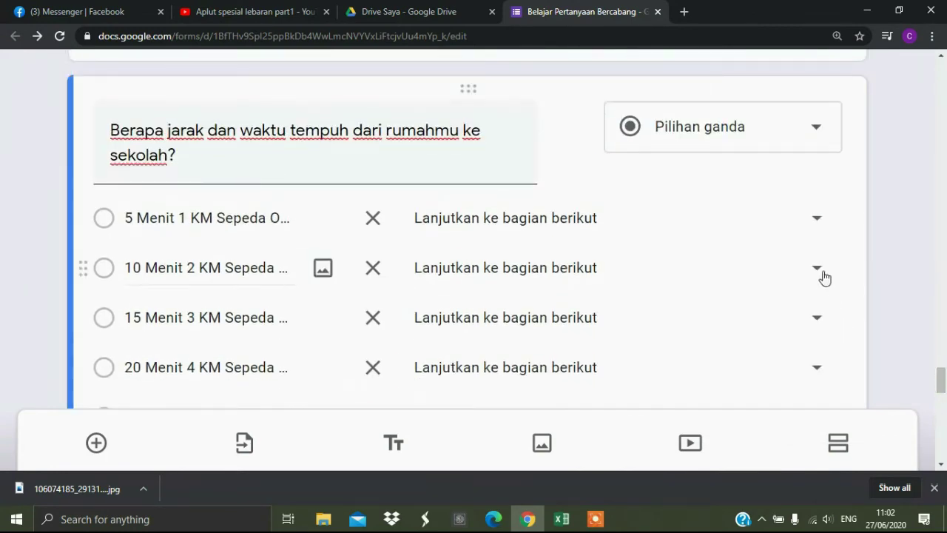
left_click(814, 218)
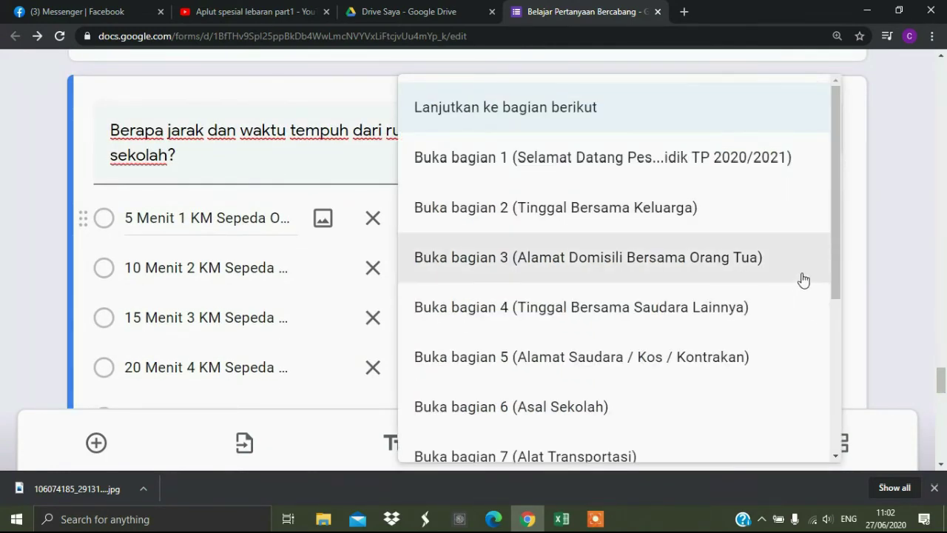
scroll(837, 249, "down", 5)
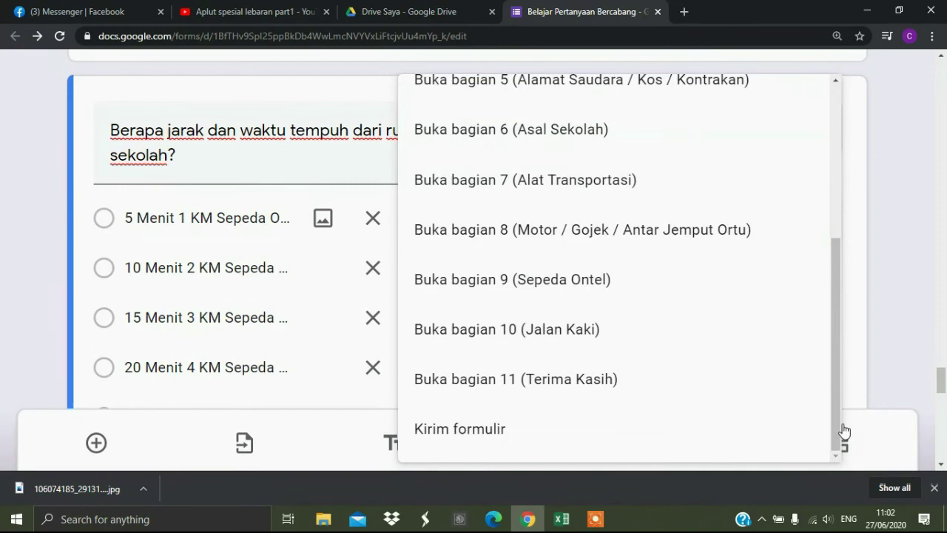
left_click(614, 376)
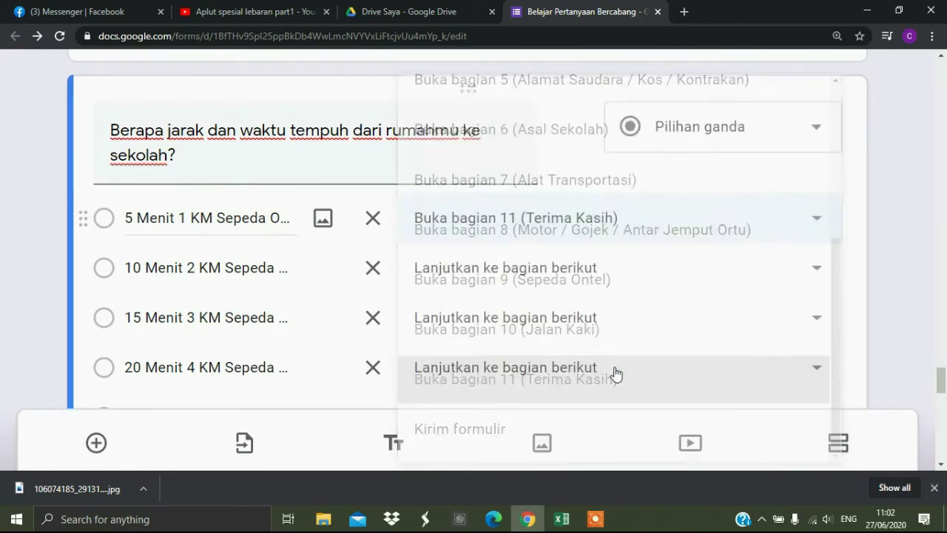
left_click(814, 268)
scroll(835, 260, "down", 5)
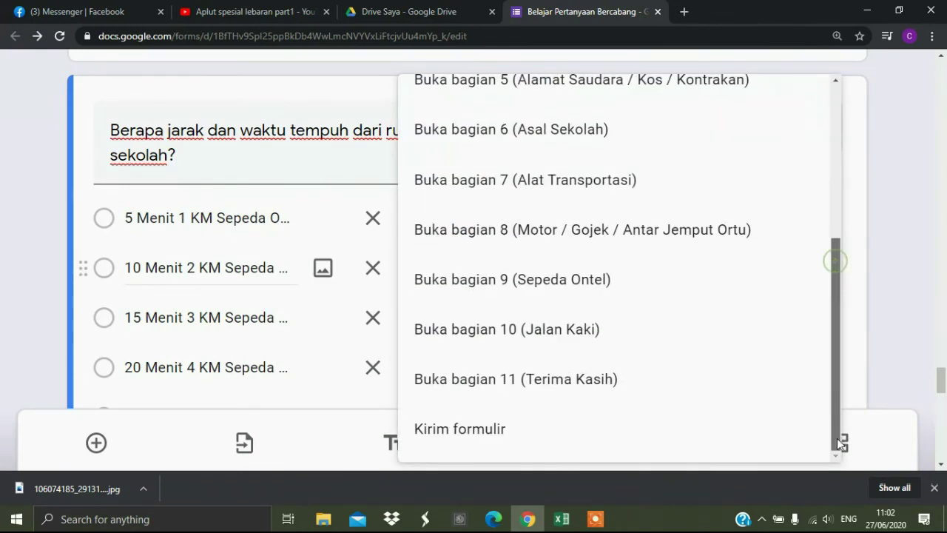
left_click(692, 396)
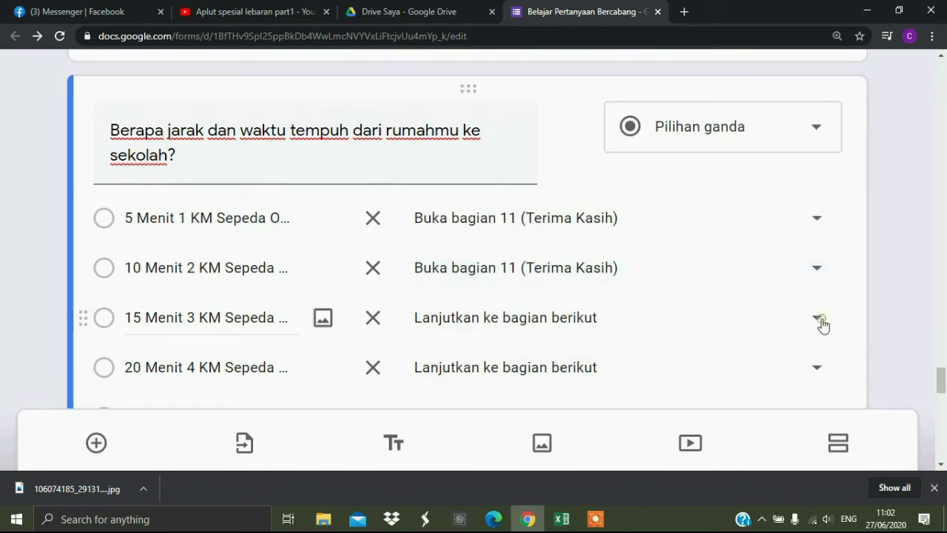
Step: Route the section 9 answers 15 Menit 3 KM and 20 Menit 4 KM Sepeda Ontel to section 11 (Terima Kasih)
left_click(822, 324)
left_click_drag(835, 296, 841, 436)
left_click(613, 406)
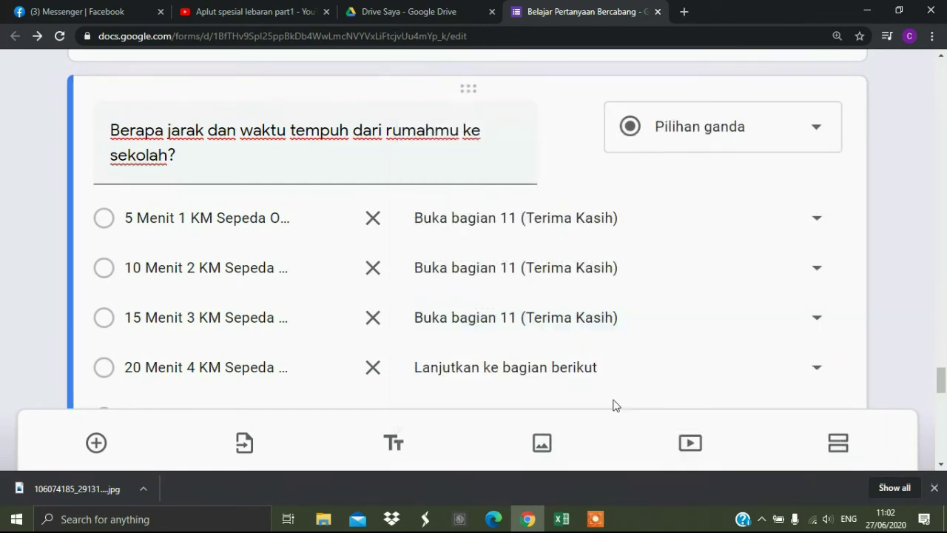
left_click(816, 370)
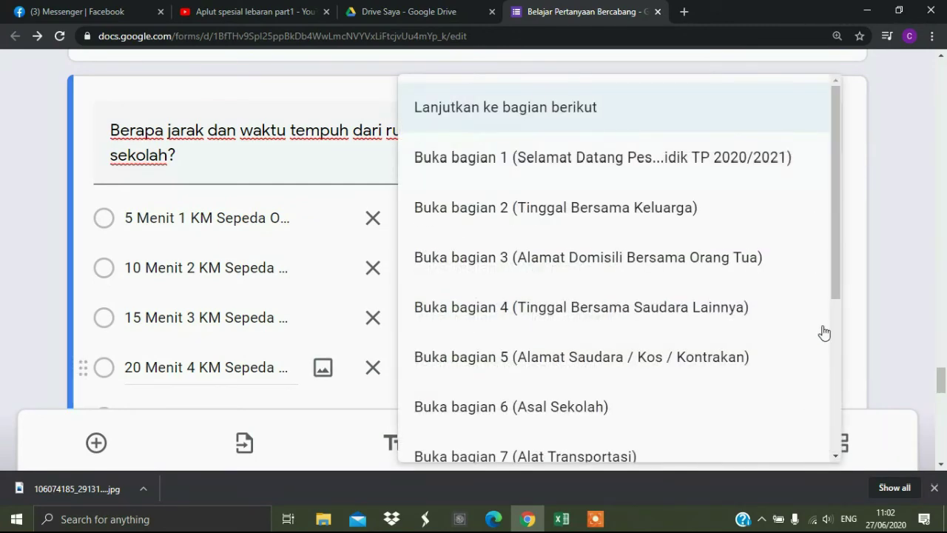
left_click_drag(835, 285, 836, 444)
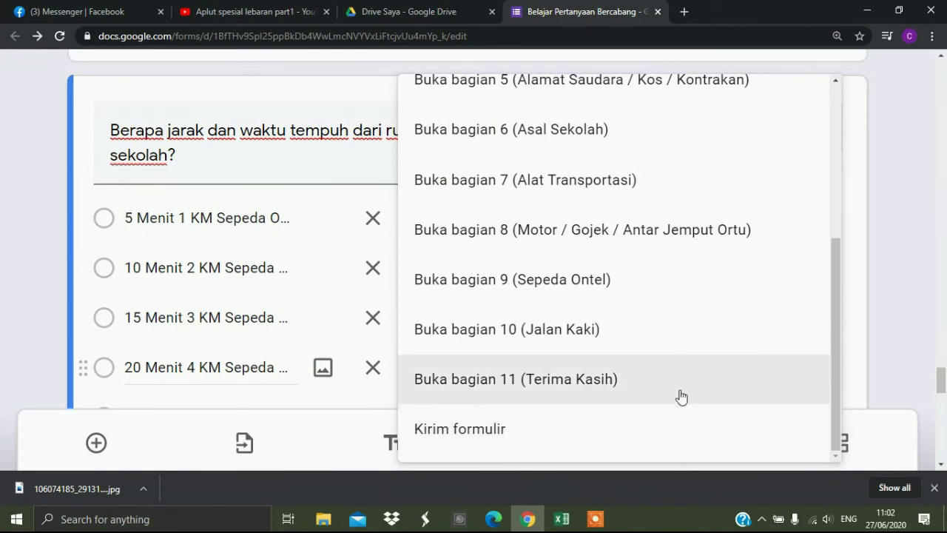
left_click(679, 392)
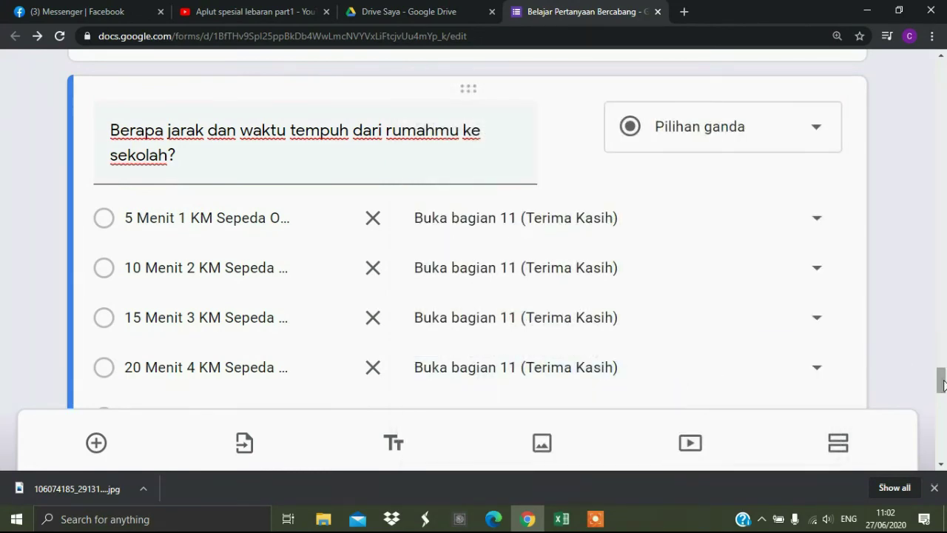
Step: Look over the last sections of the form and open its preview
left_click_drag(942, 381, 944, 436)
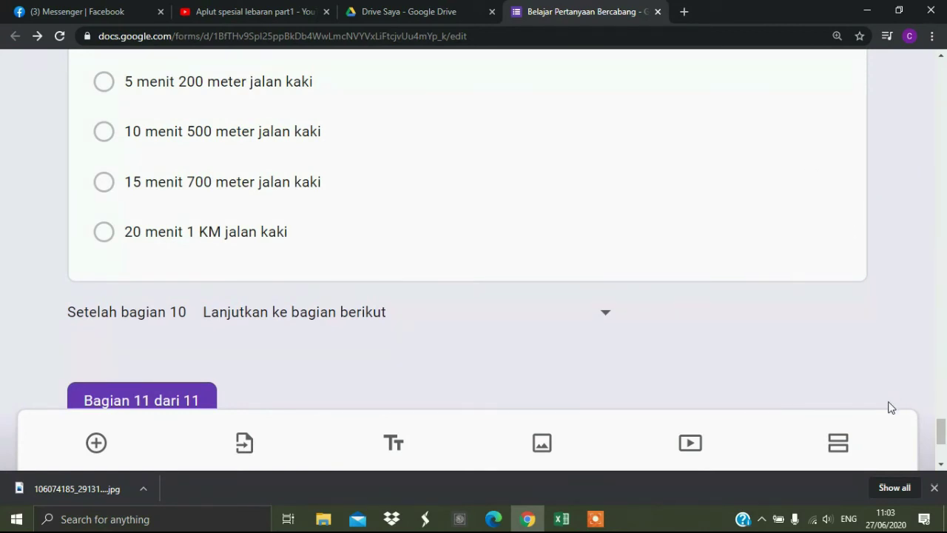
left_click_drag(942, 431, 944, 445)
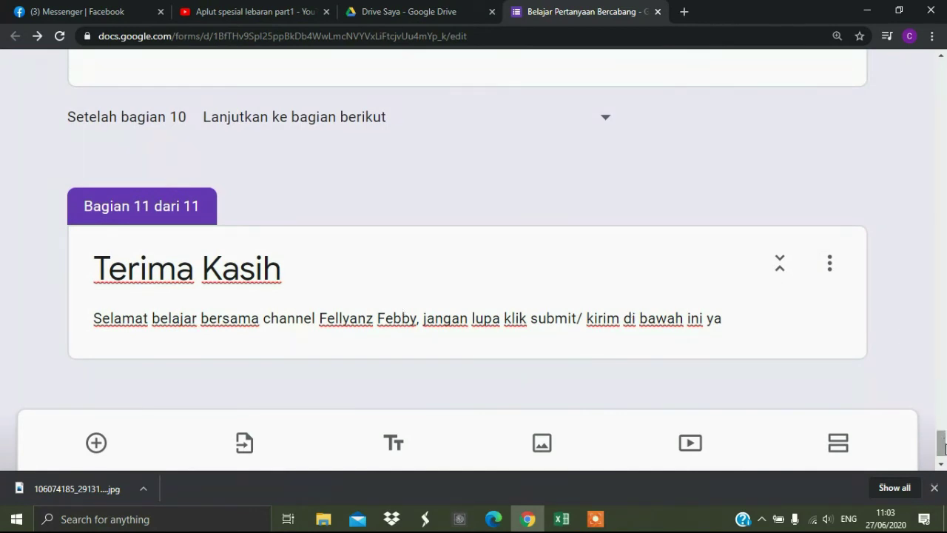
left_click_drag(944, 446, 940, 68)
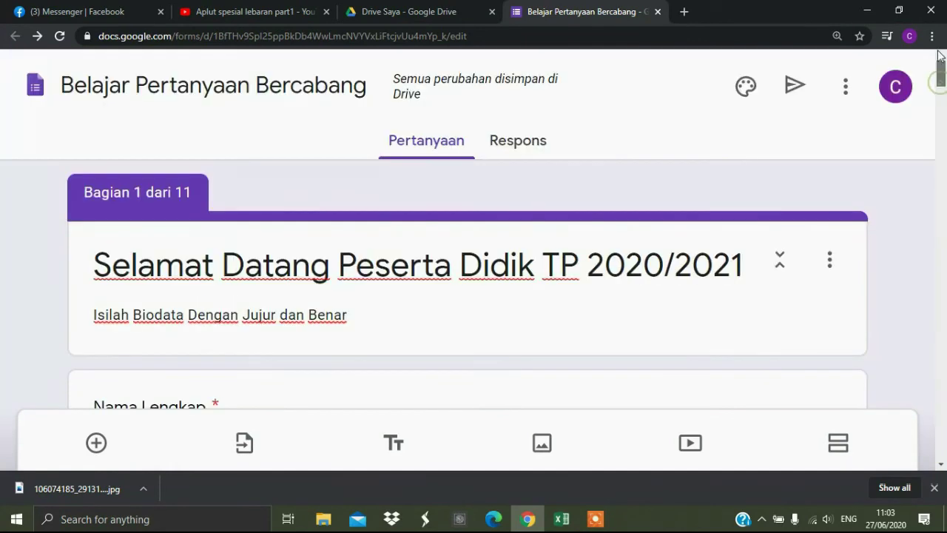
left_click(845, 89)
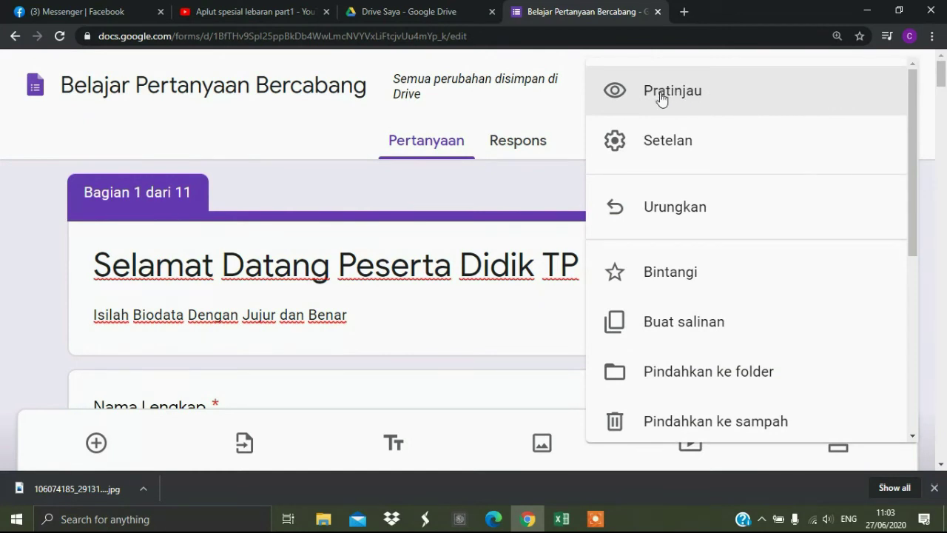
left_click(542, 182)
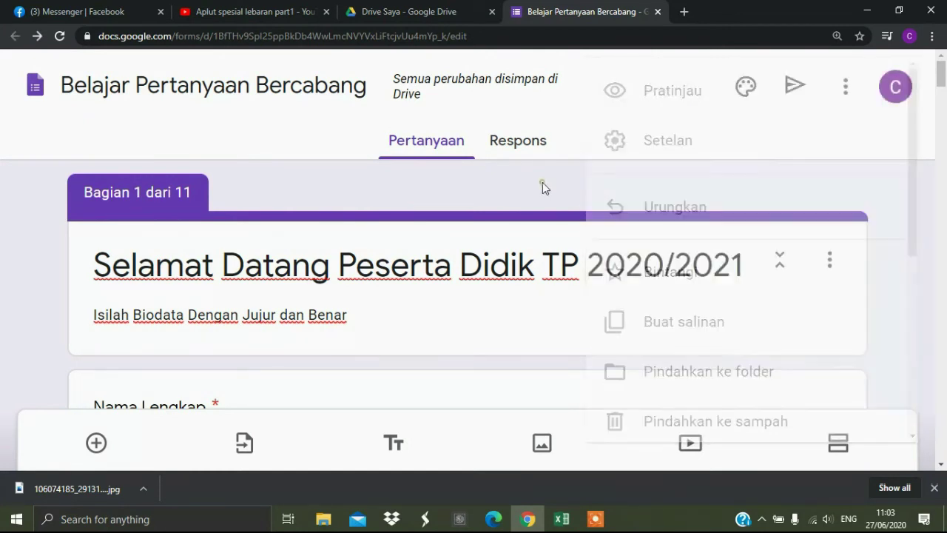
left_click(847, 87)
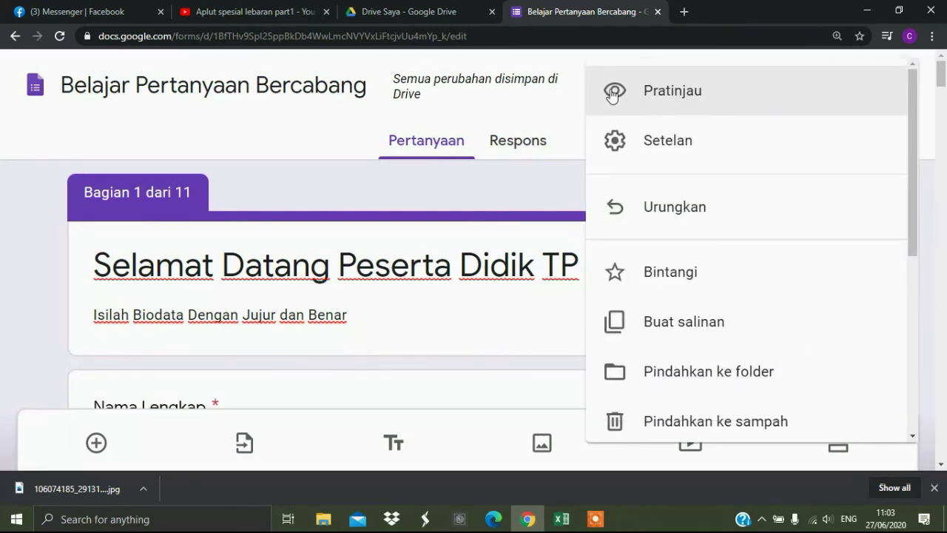
left_click(668, 92)
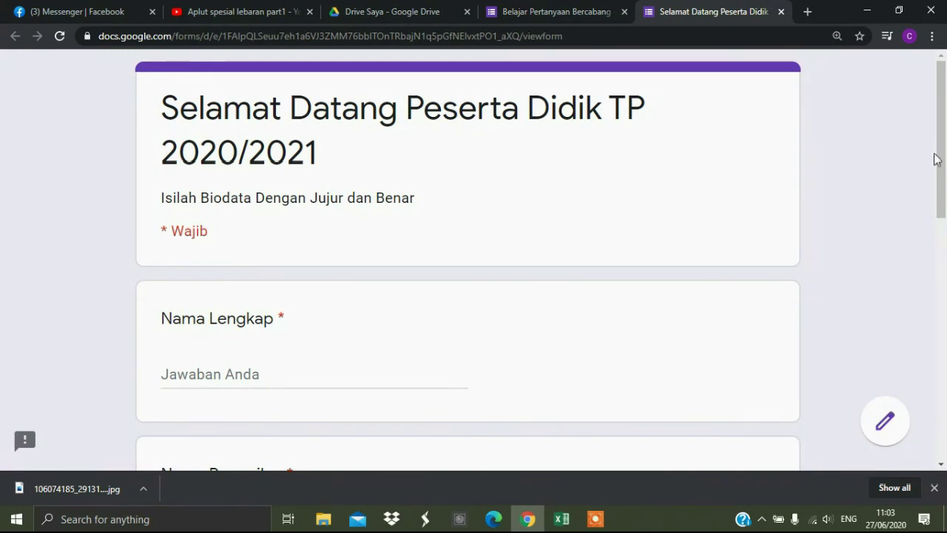
Step: Fill in the student's full name and nickname in the form preview
left_click_drag(941, 144, 944, 214)
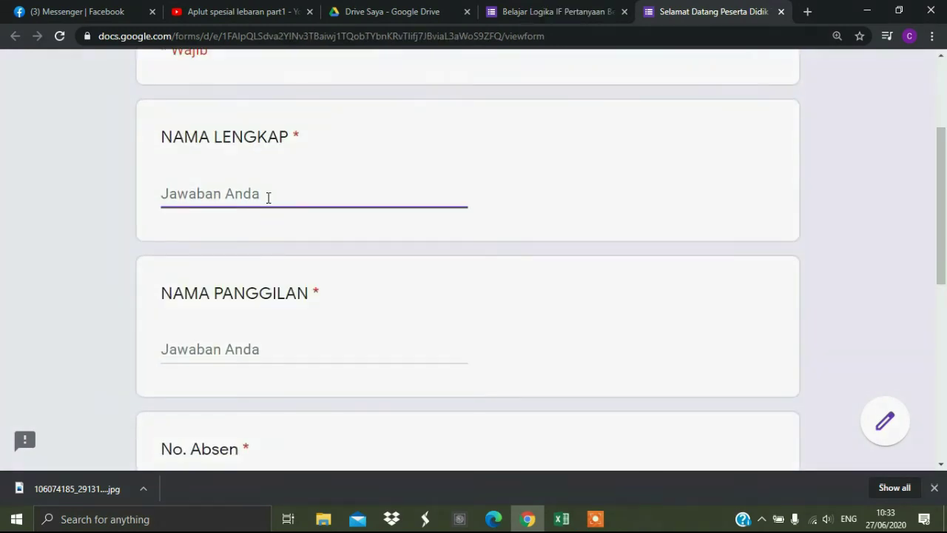
type("Tika Rahmawati")
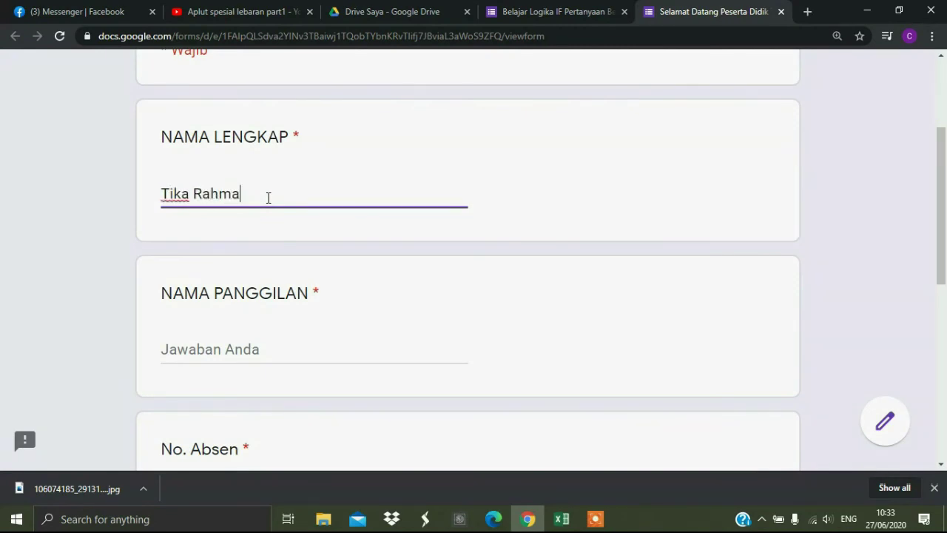
left_click(190, 349)
type("T")
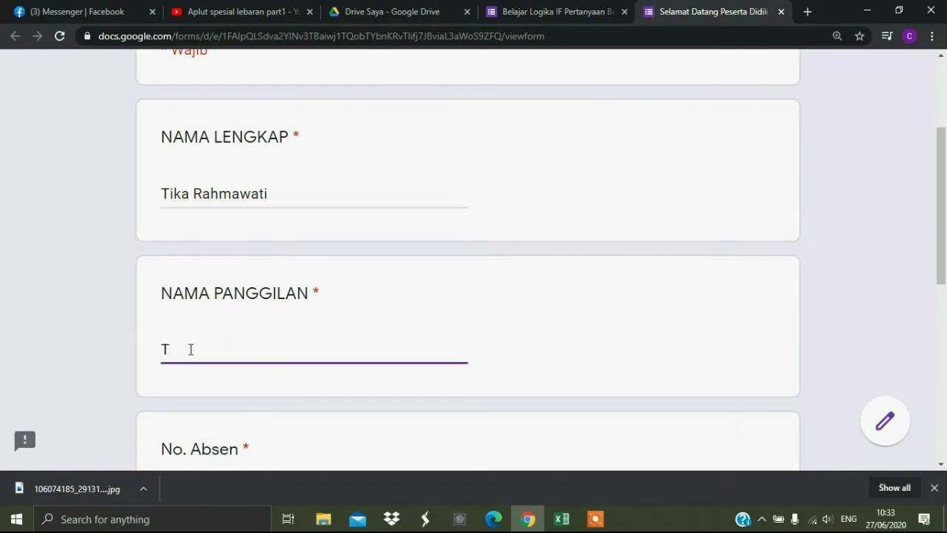
type("ika")
Step: Enter 20 as the No. Absen, choose X MIPA 1 as the KELAS, and continue to the following section
left_click_drag(940, 183, 941, 285)
left_click(191, 269)
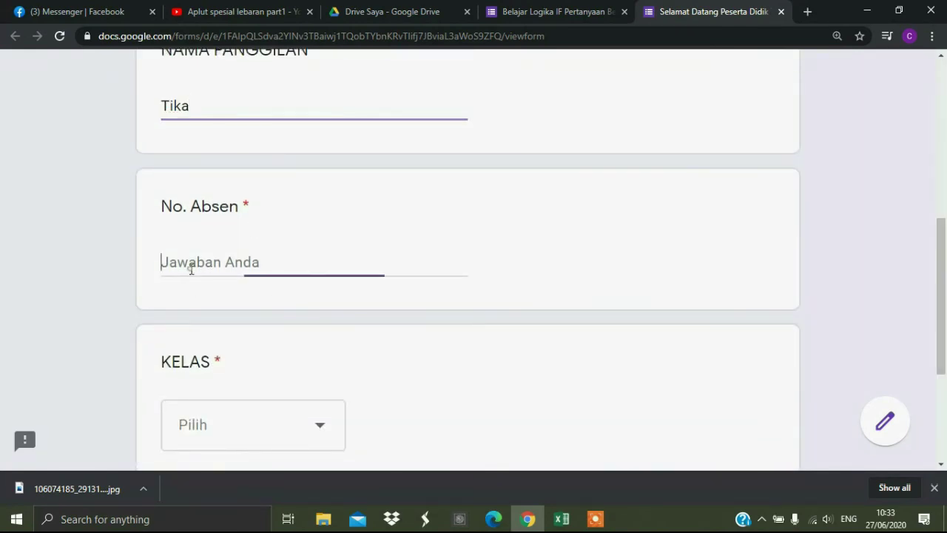
type("20")
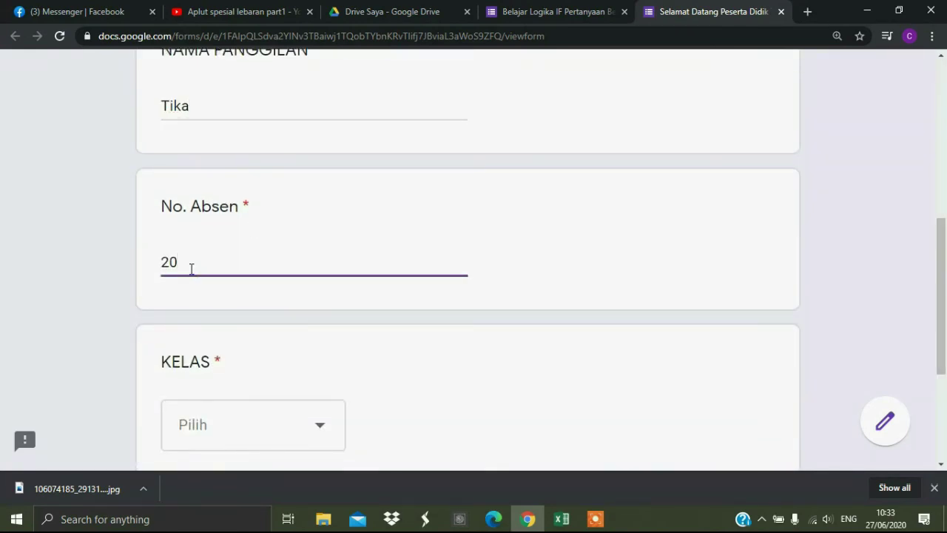
left_click(320, 427)
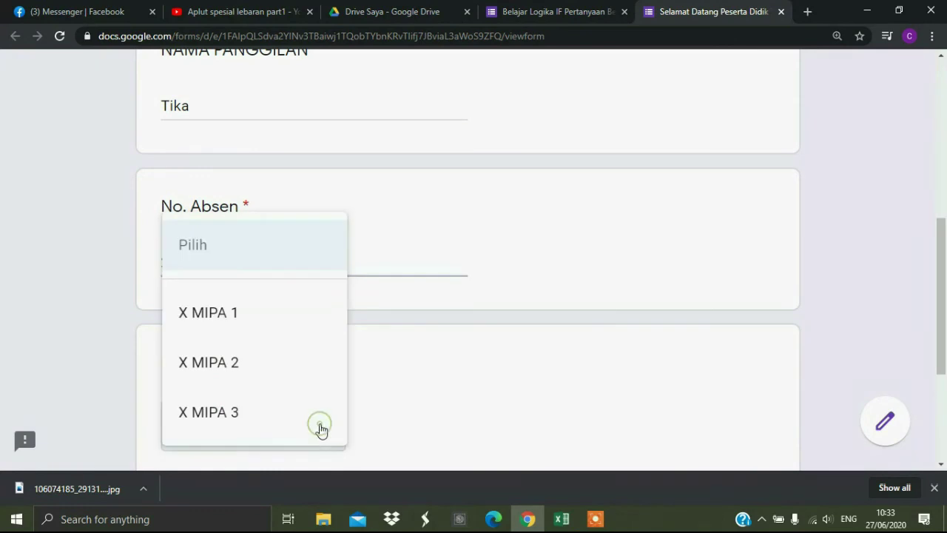
left_click(264, 326)
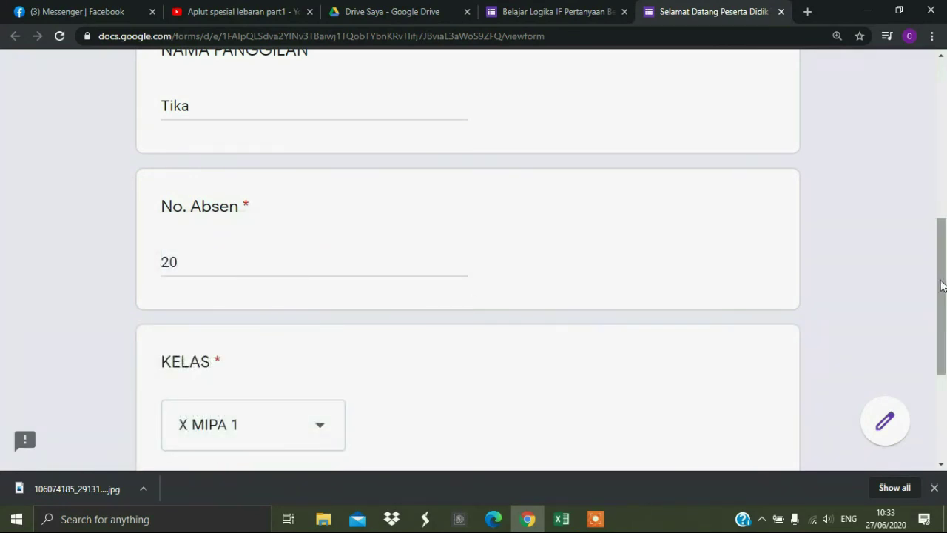
scroll(940, 289, "down", 3)
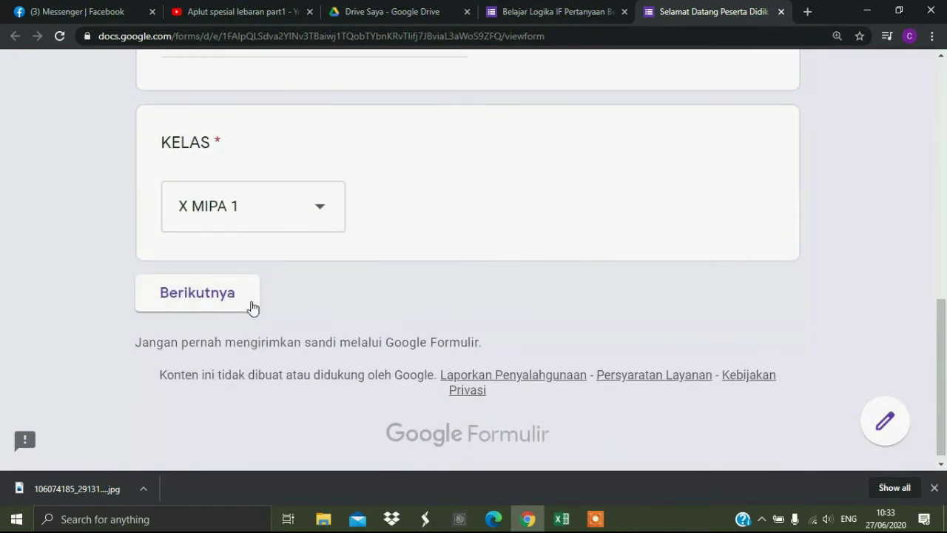
left_click(222, 296)
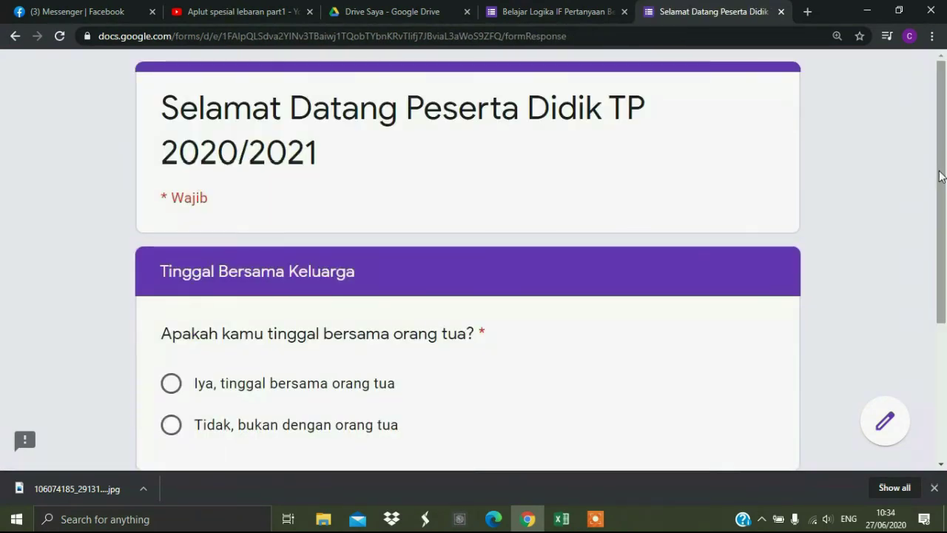
Step: Test the "Iya, tinggal bersama orang tua" branch by filling in the home address, and return to the living-with-parents question
left_click_drag(941, 174, 943, 258)
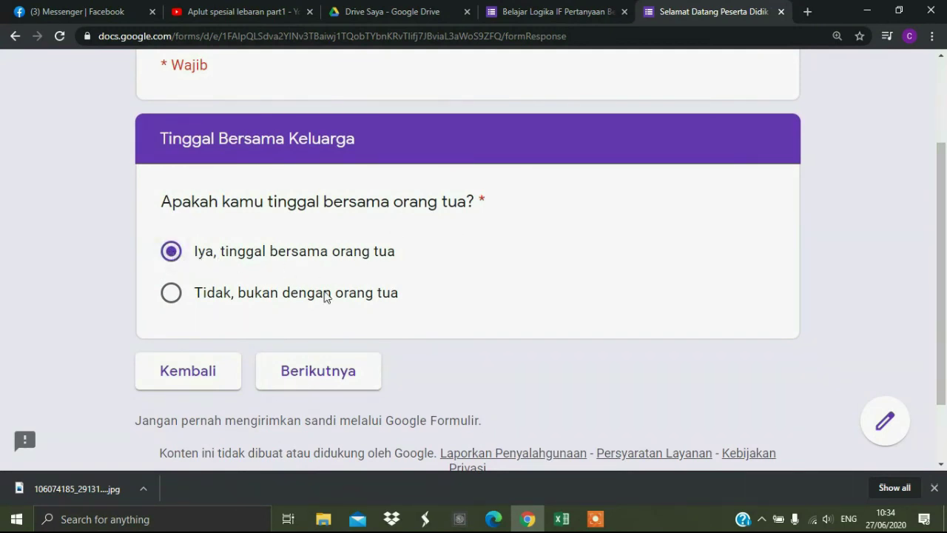
left_click(317, 372)
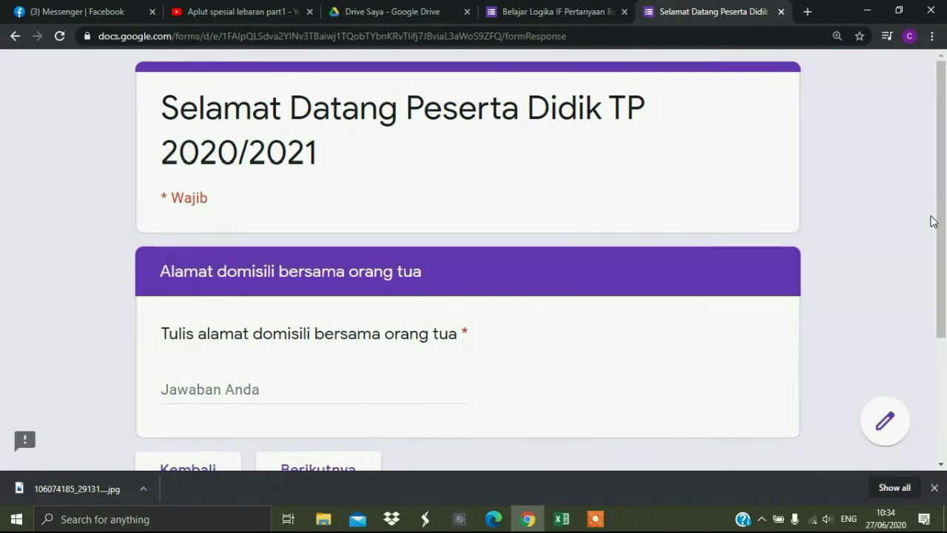
scroll(938, 215, "down", 1)
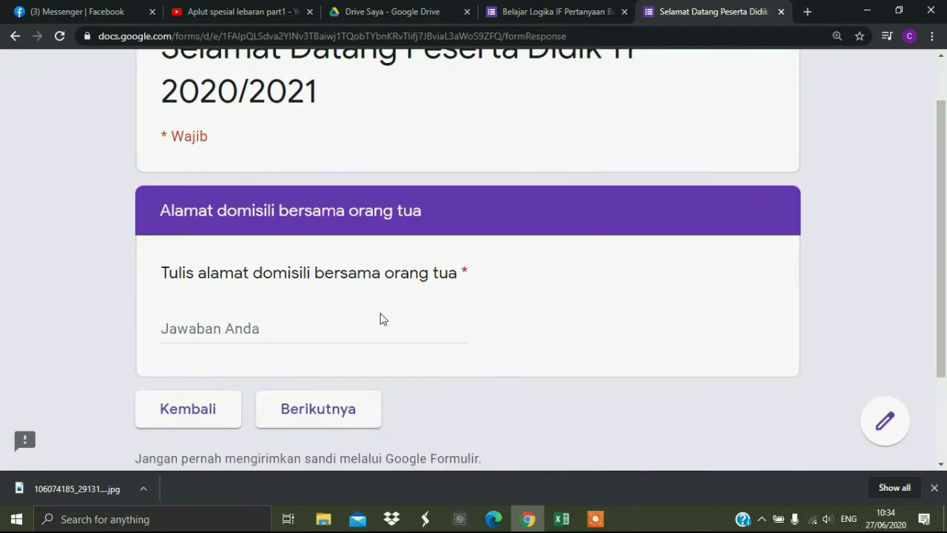
left_click(249, 330)
type("jl.")
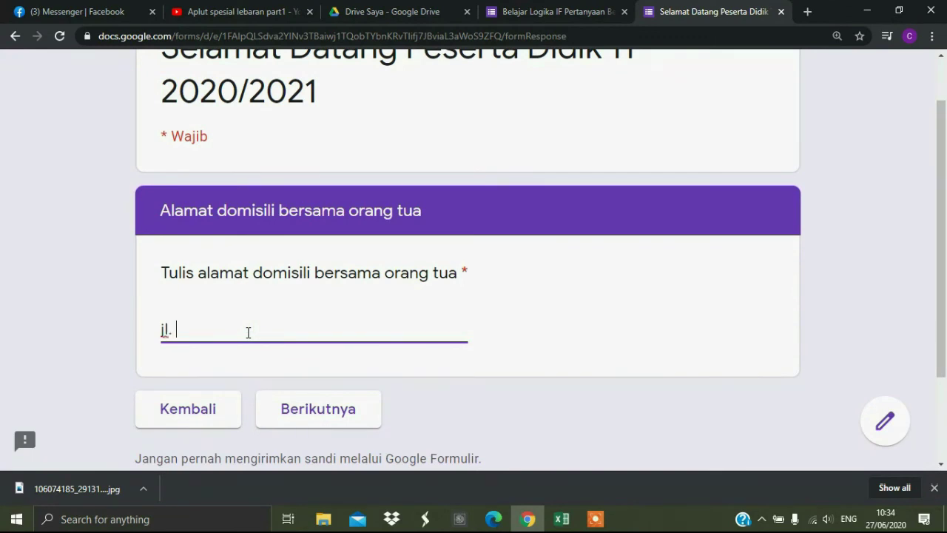
type(" suka lurus")
left_click(190, 415)
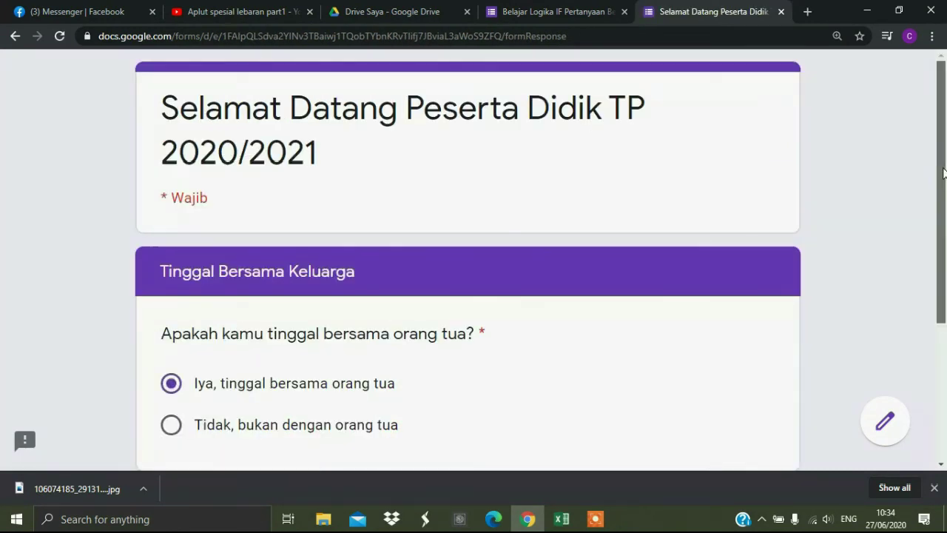
Step: Answer "Tidak, bukan dengan orang tua" and choose Simbah for "Tinggal bersama siapa?", proceeding to the section after it
scroll(770, 241, "down", 1)
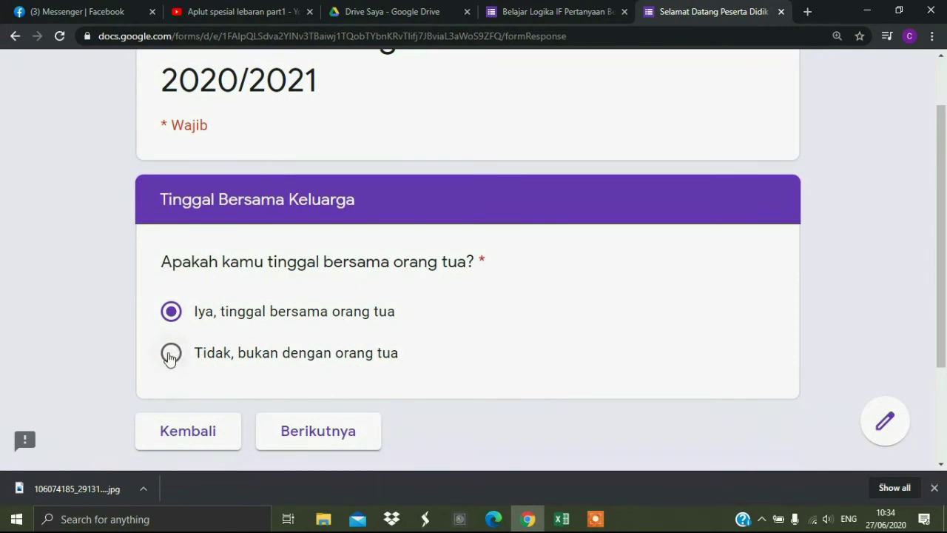
left_click(170, 353)
left_click(322, 439)
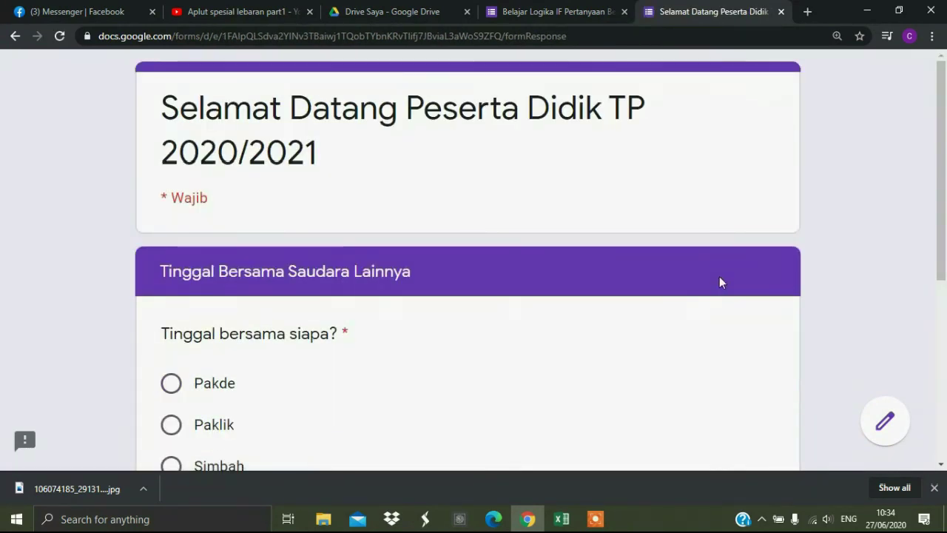
left_click_drag(942, 167, 945, 257)
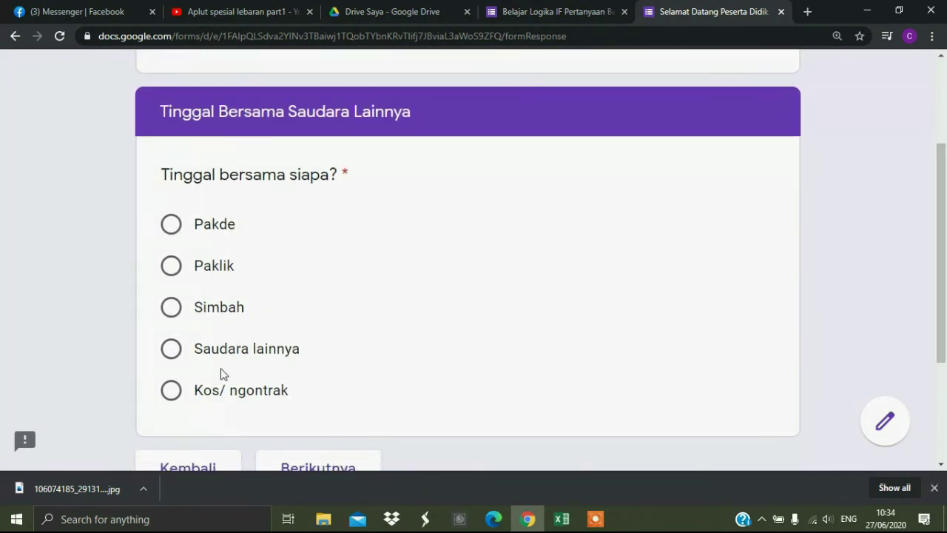
left_click(173, 312)
scroll(943, 285, "down", 1)
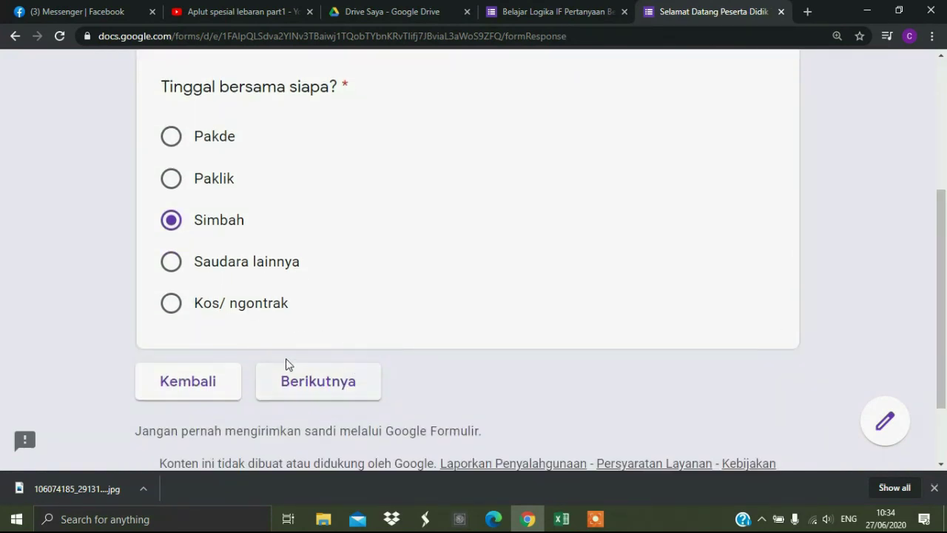
left_click(298, 387)
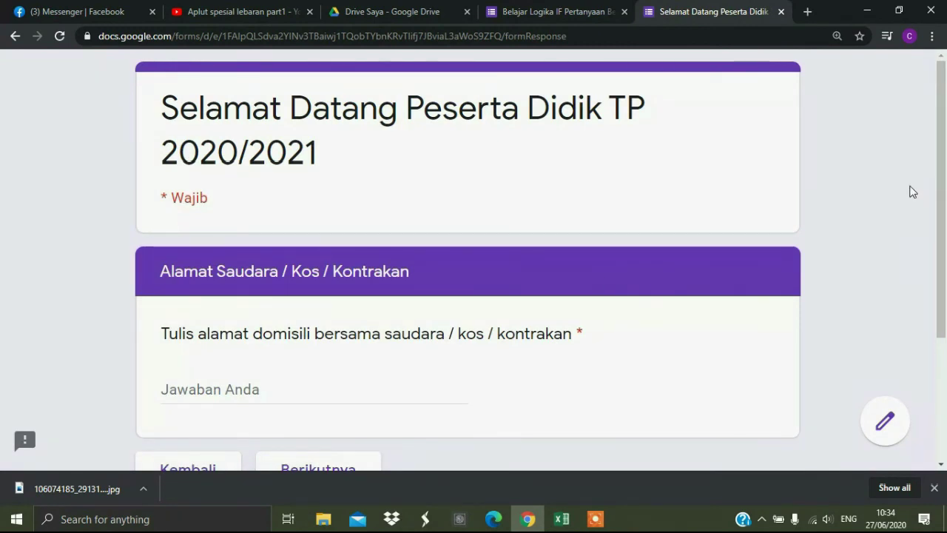
Step: Fill in the address in the Alamat Saudara / Kos / Kontrakan section and continue to the following section
scroll(946, 224, "down", 1)
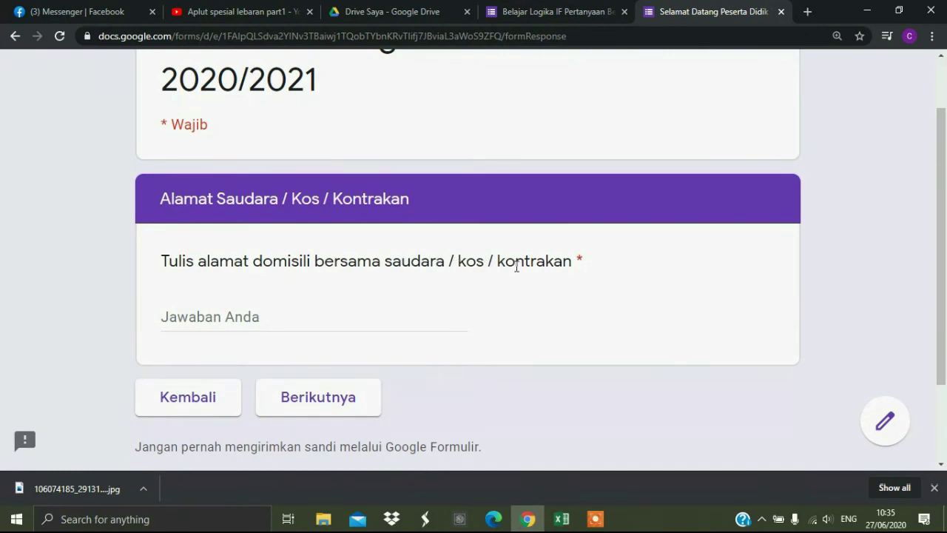
left_click(233, 317)
type("jl.")
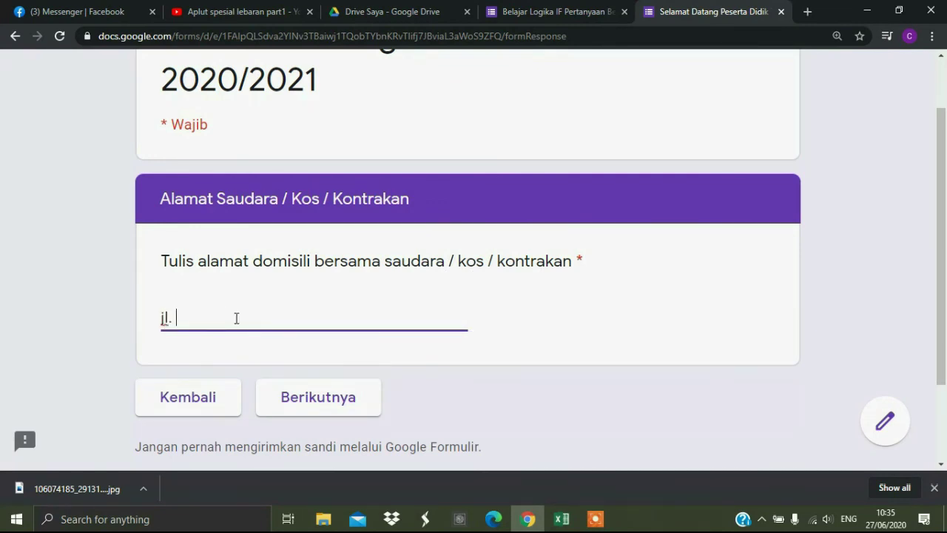
type(" suka maju")
left_click(312, 407)
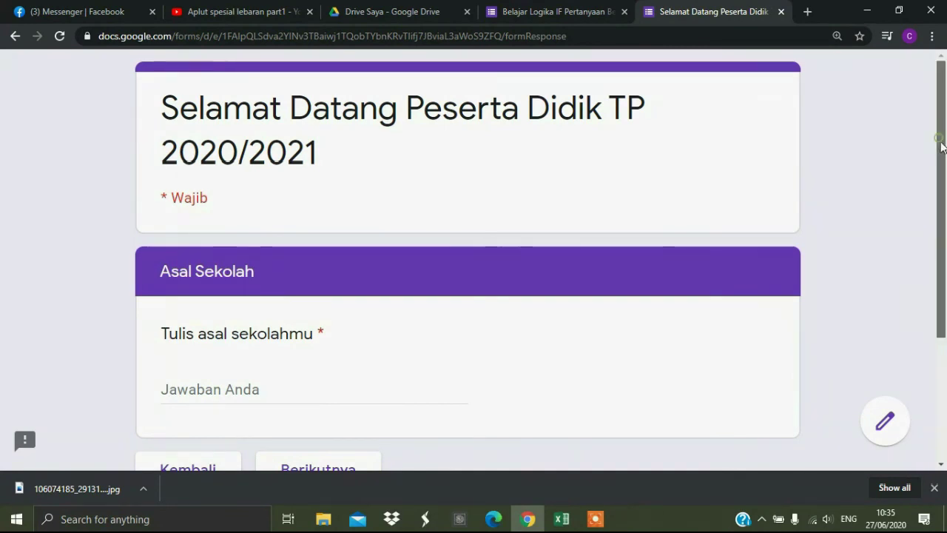
Step: Enter SMP Maju Terus Pantang Mundur as the Asal Sekolah answer and continue to the following section
left_click_drag(938, 145, 946, 231)
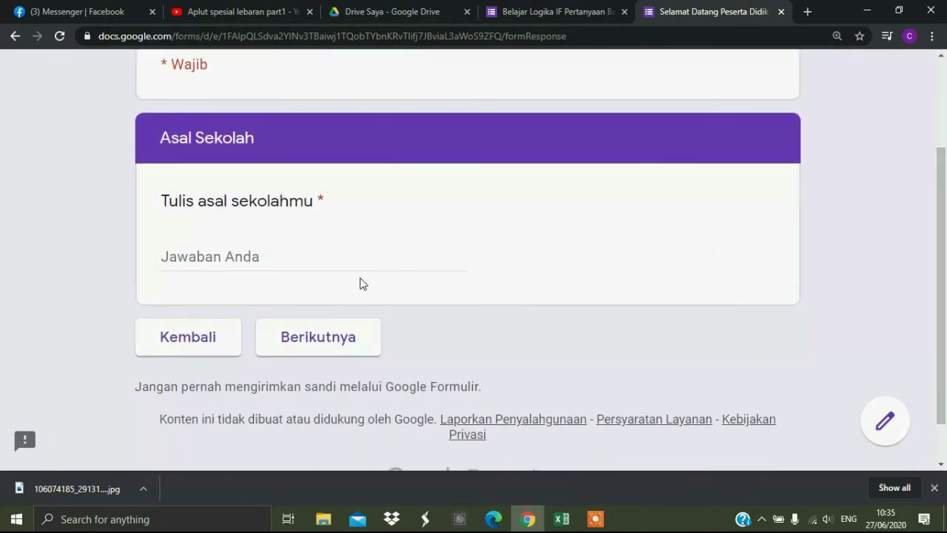
left_click(267, 261)
type("smp")
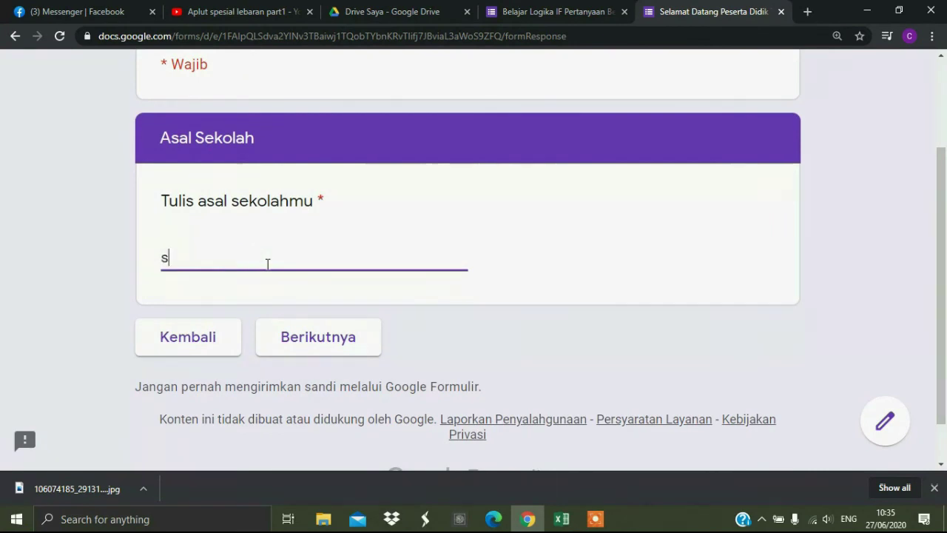
key("BackSpace")
key("BackSpace")
key("BackSpace")
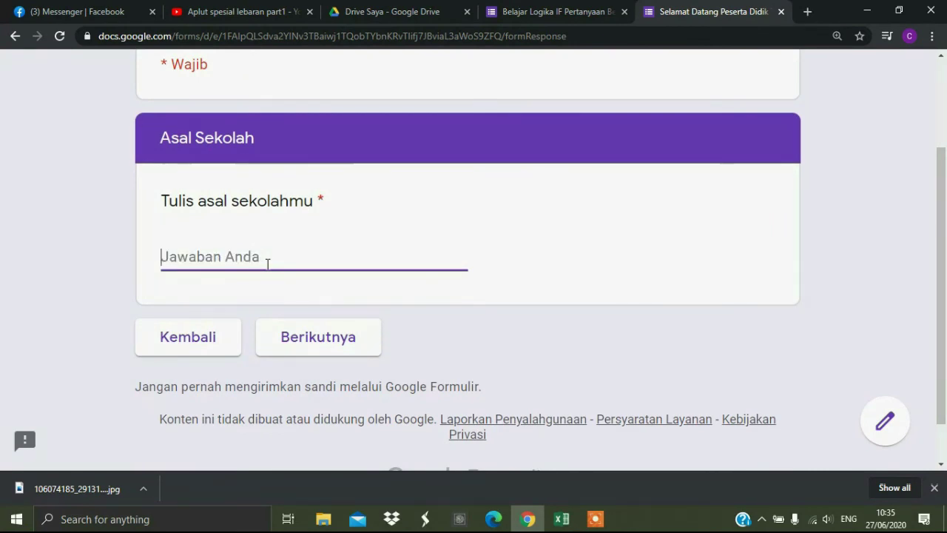
type("SMP")
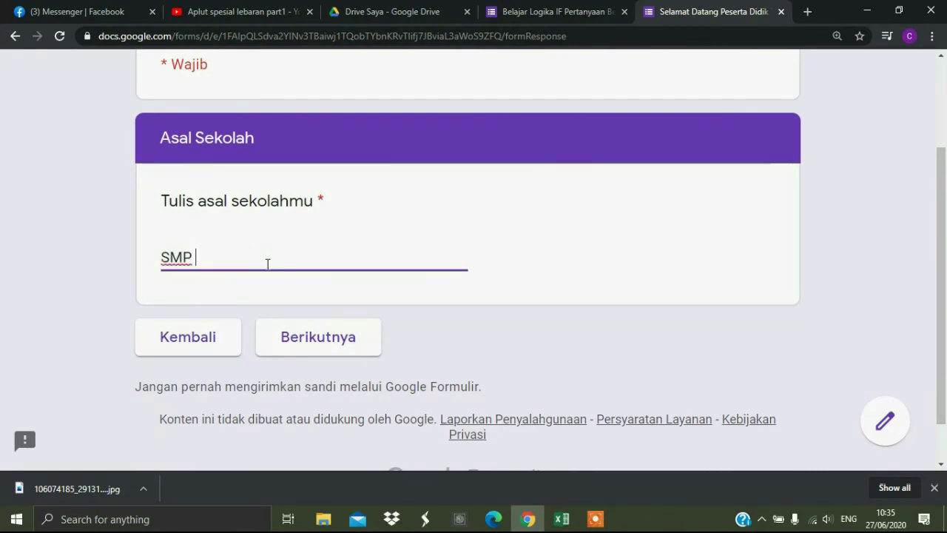
type(" Maju Ter")
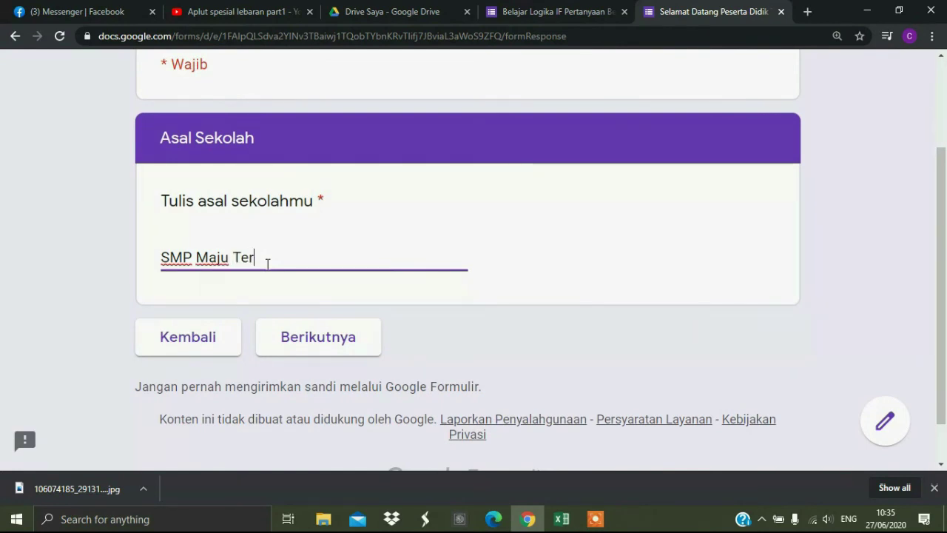
type("us Pan")
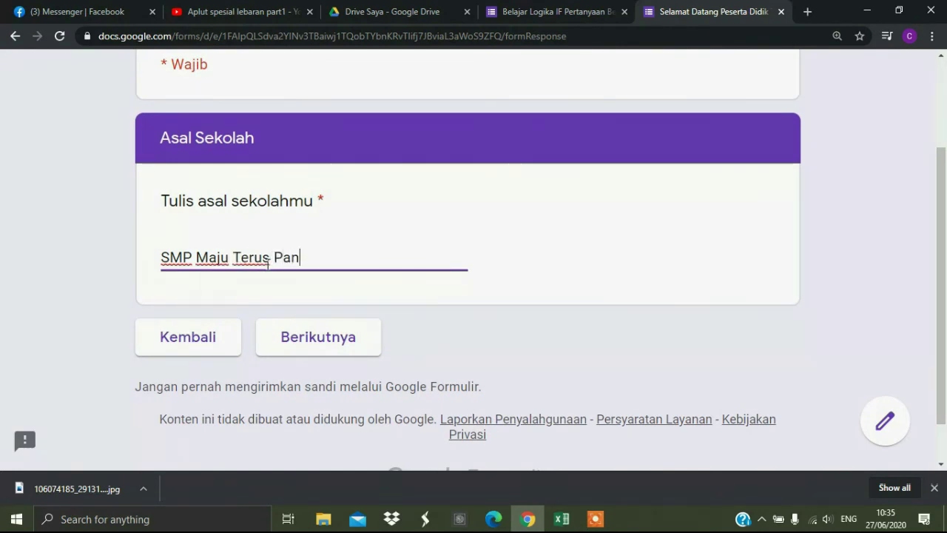
type("tang Mun")
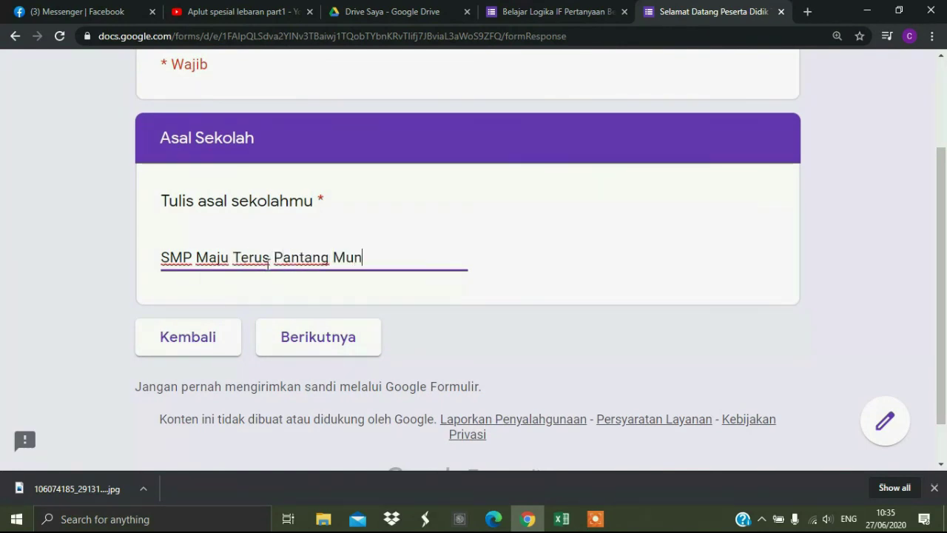
type("dur")
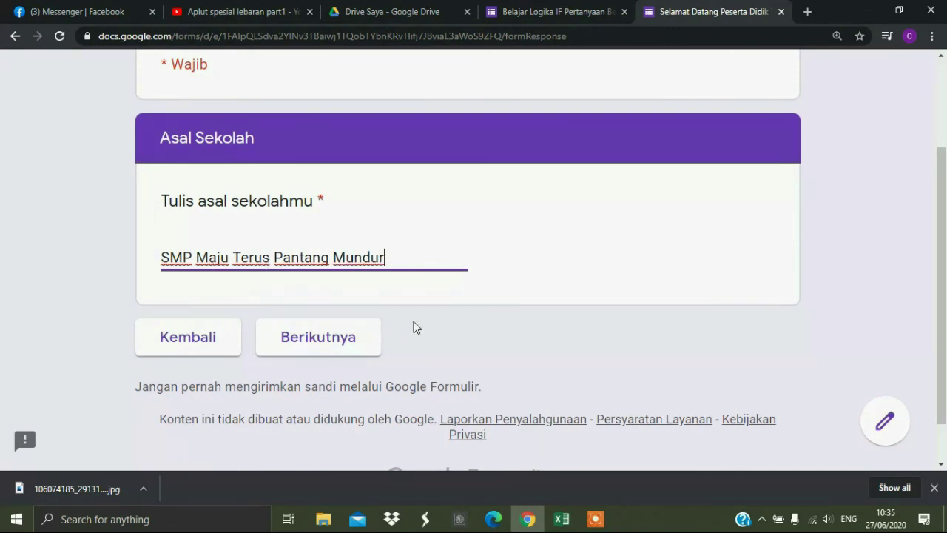
left_click(355, 341)
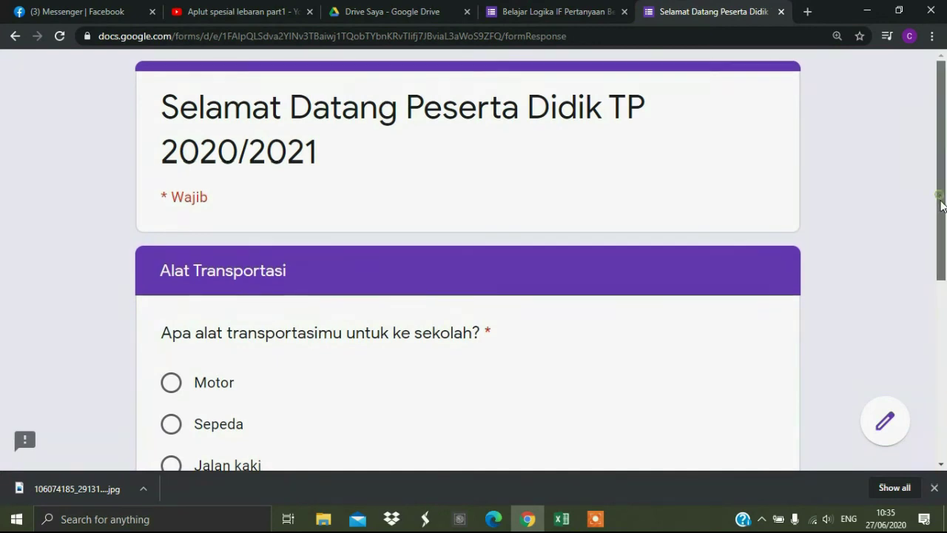
Step: Choose Motor as the means of transport to school and continue to the section it routes to
left_click_drag(941, 200, 945, 306)
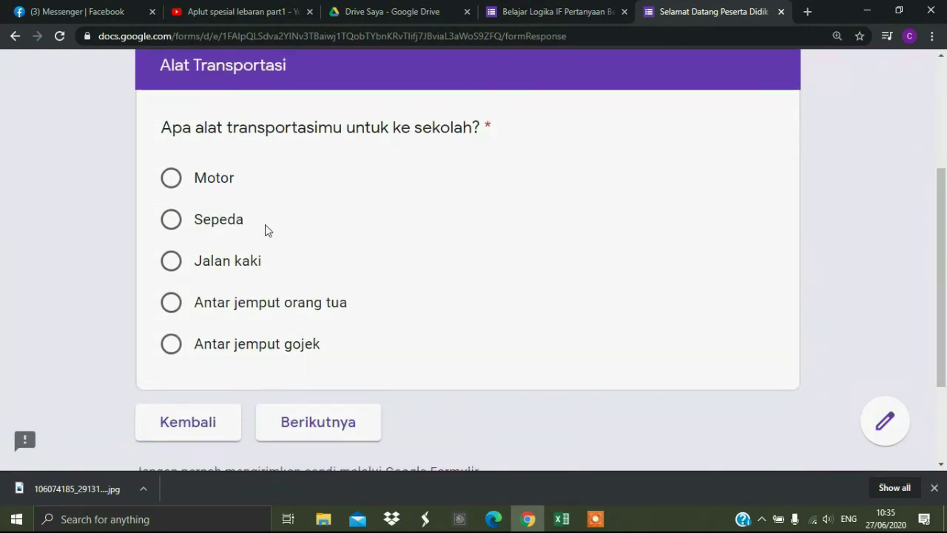
left_click(214, 188)
left_click(315, 433)
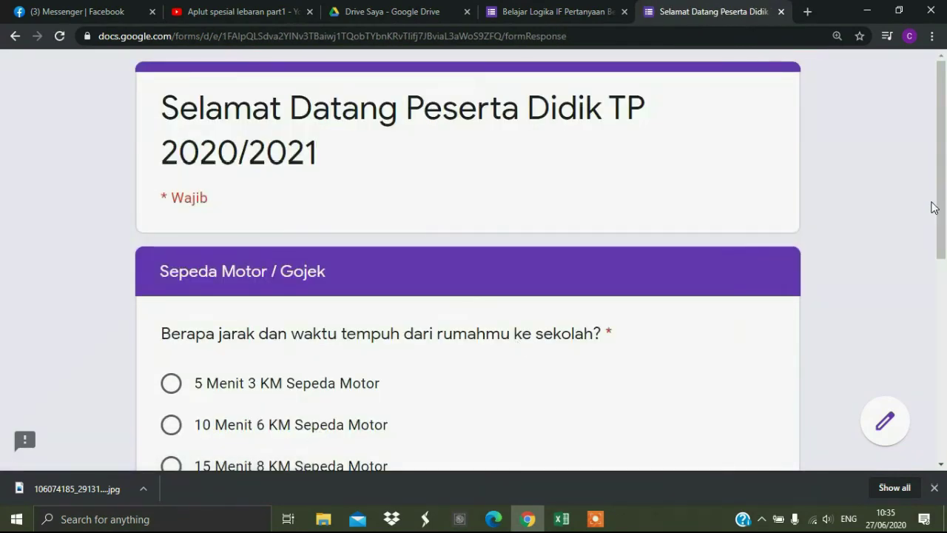
Step: Choose 10 Menit 6 KM Sepeda Motor as the distance and travel time, and return to the Alat Transportasi section
left_click_drag(940, 197, 946, 306)
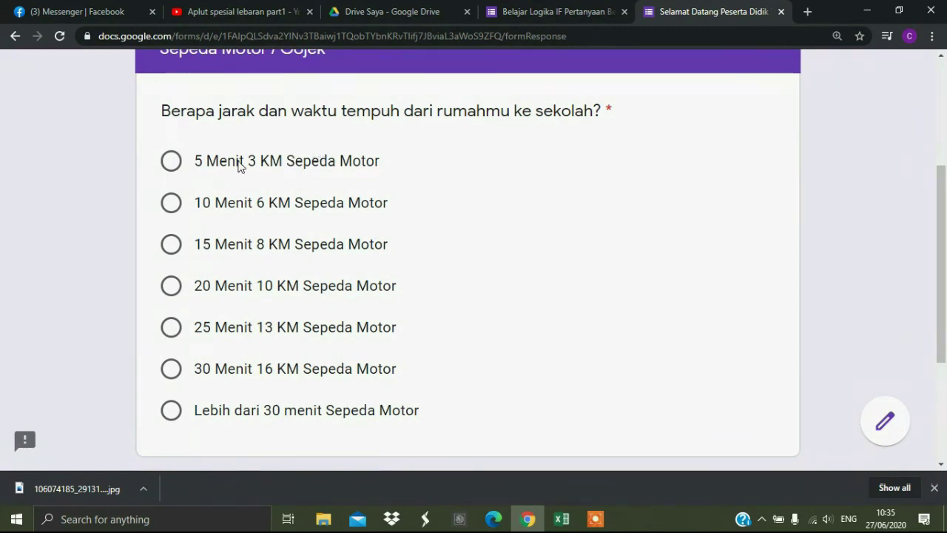
left_click(171, 203)
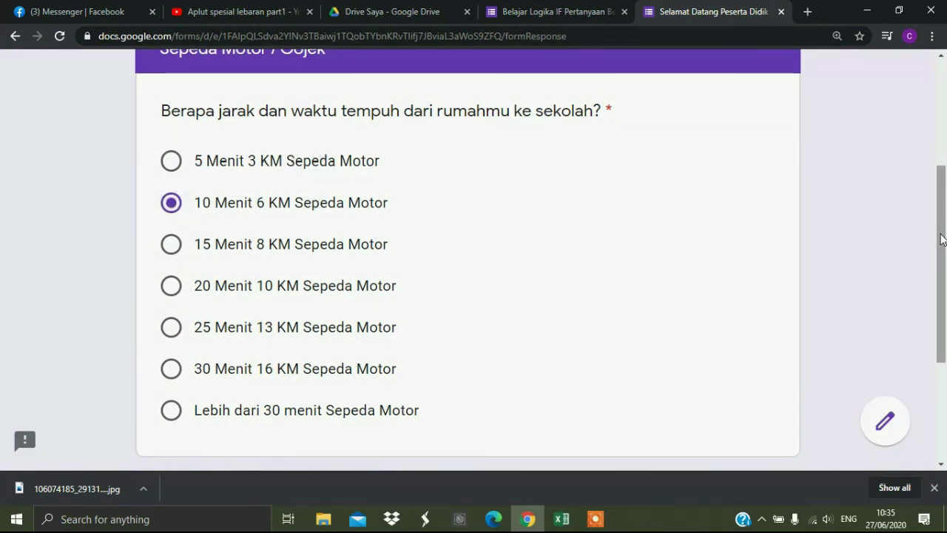
left_click_drag(942, 238, 941, 289)
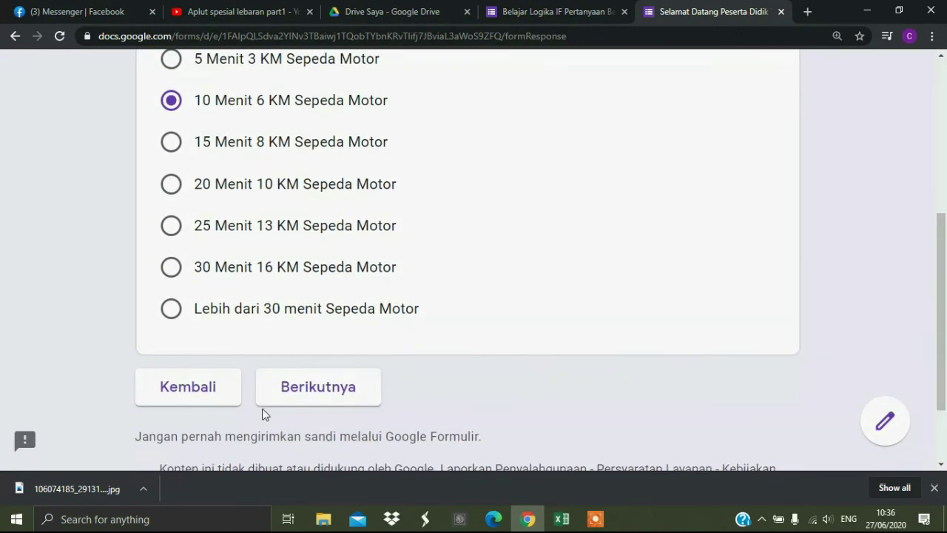
left_click(215, 393)
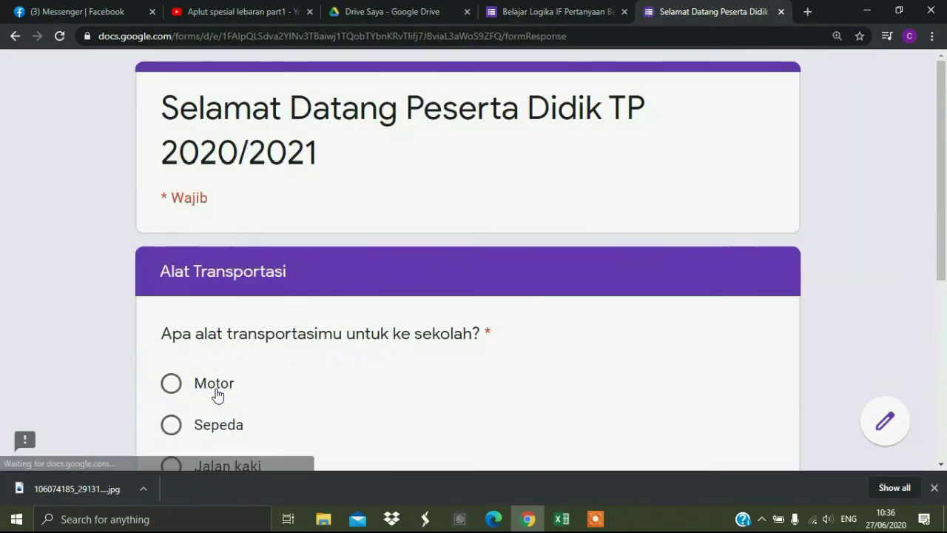
left_click(215, 393)
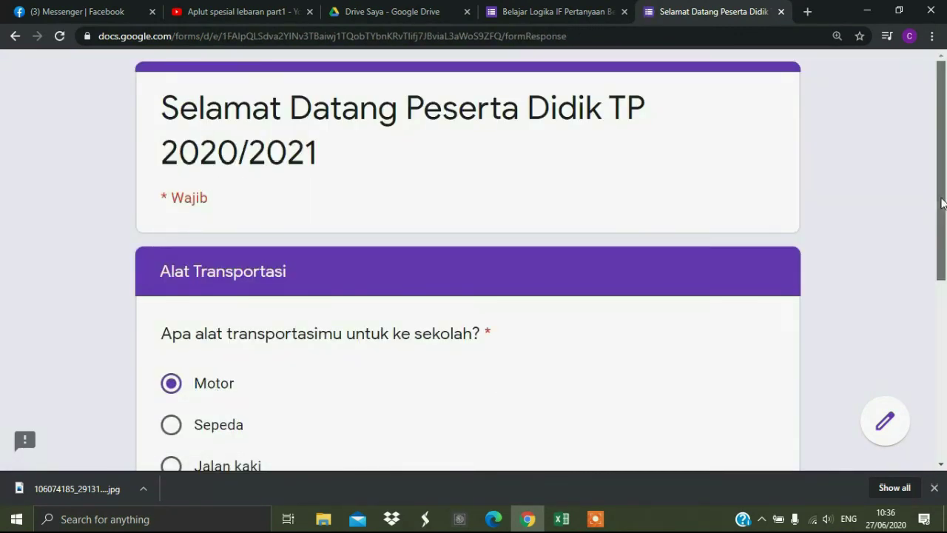
Step: Choose Jalan kaki as the means of transport to school and continue to the section it routes to
scroll(942, 203, "down", 3)
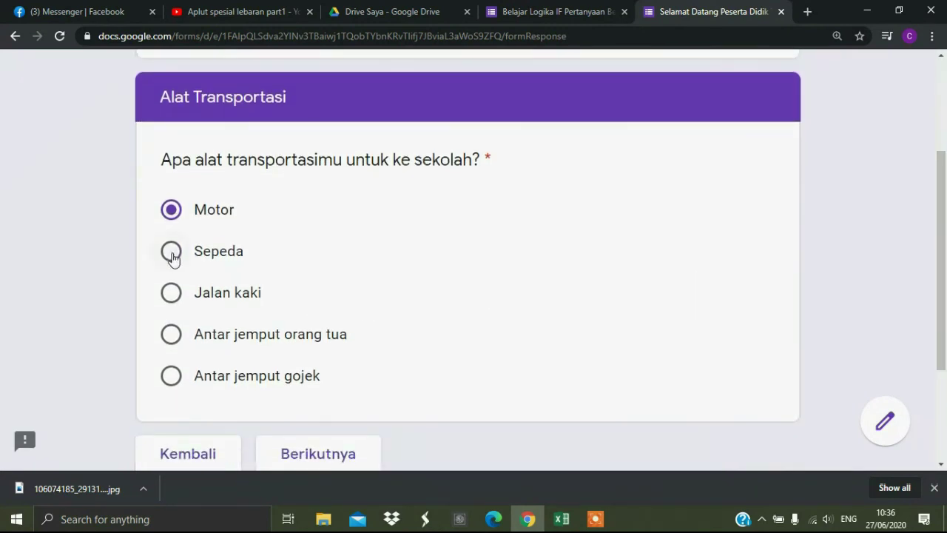
left_click(170, 302)
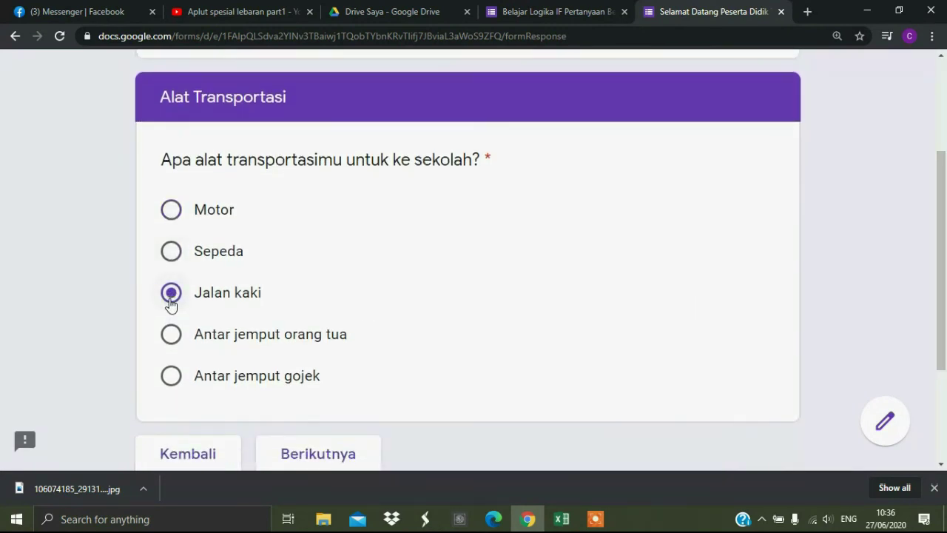
left_click(302, 454)
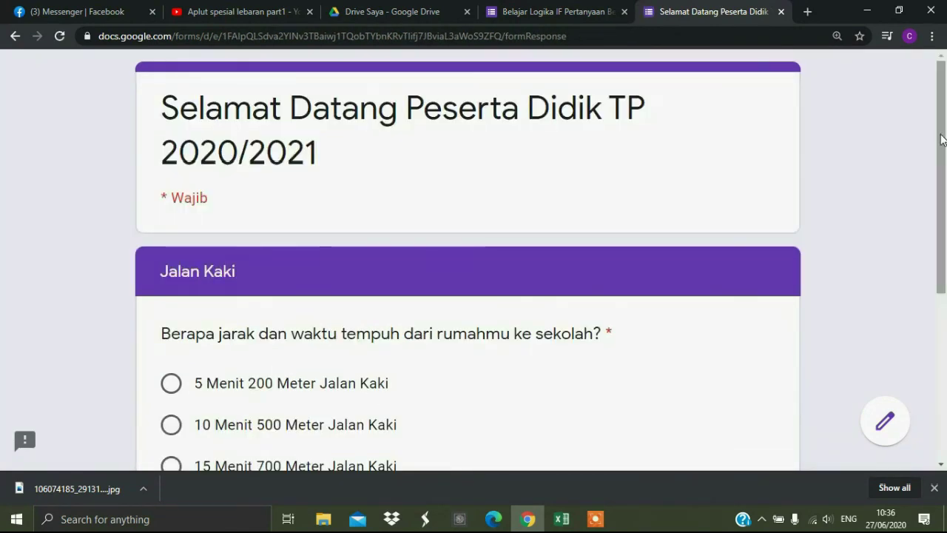
Step: Choose 5 Menit 200 Meter Jalan Kaki as the distance and travel time, and continue to the following section
left_click_drag(945, 134, 945, 252)
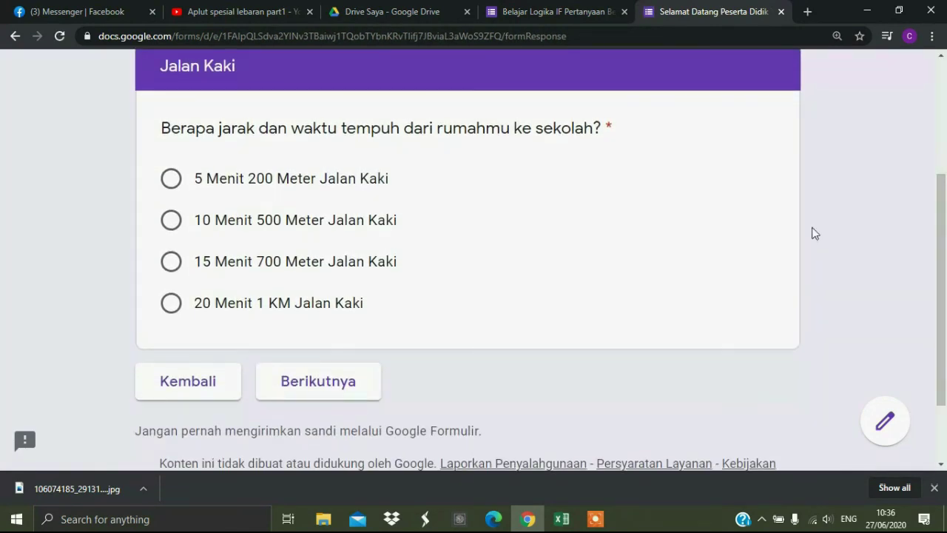
left_click(177, 181)
left_click(170, 304)
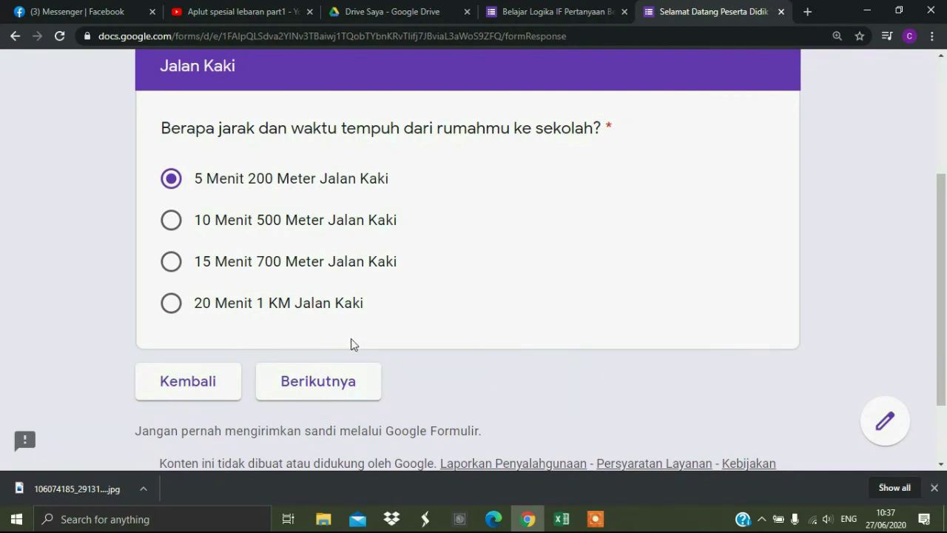
left_click(323, 392)
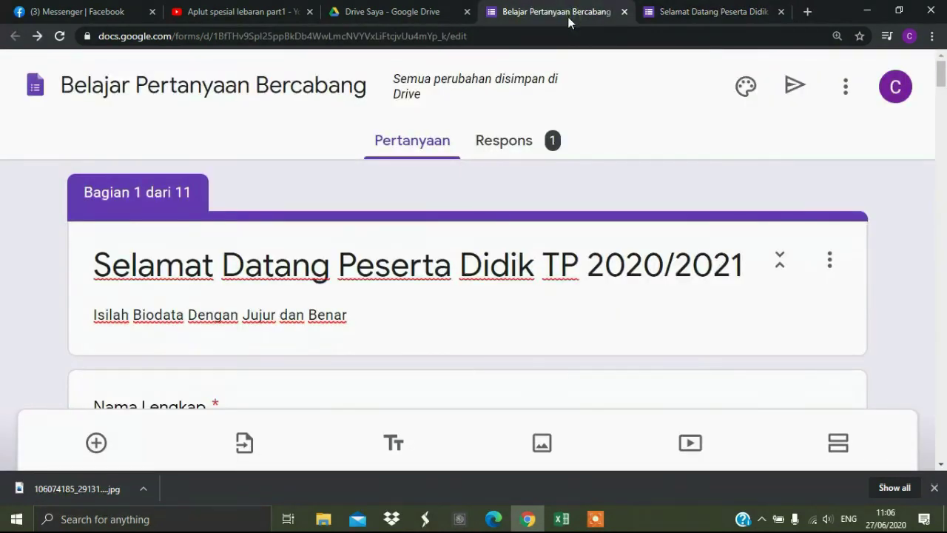
Step: Create a new spreadsheet from the responses of the Belajar Pertanyaan Bercabang form
left_click(508, 147)
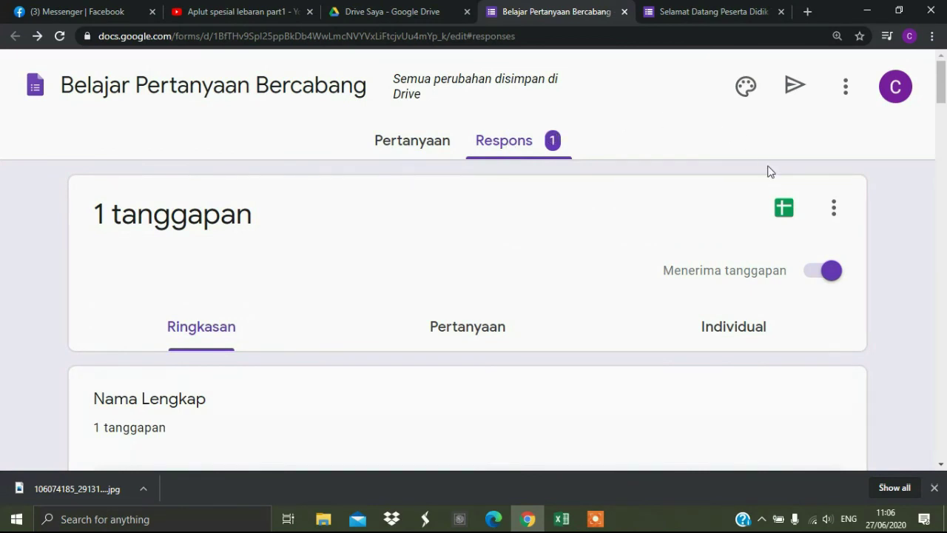
left_click(786, 213)
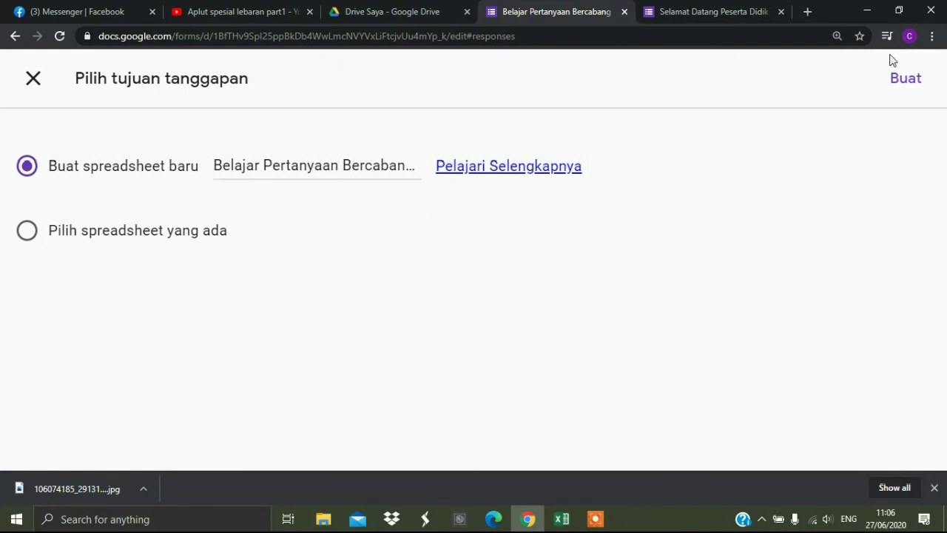
left_click(905, 87)
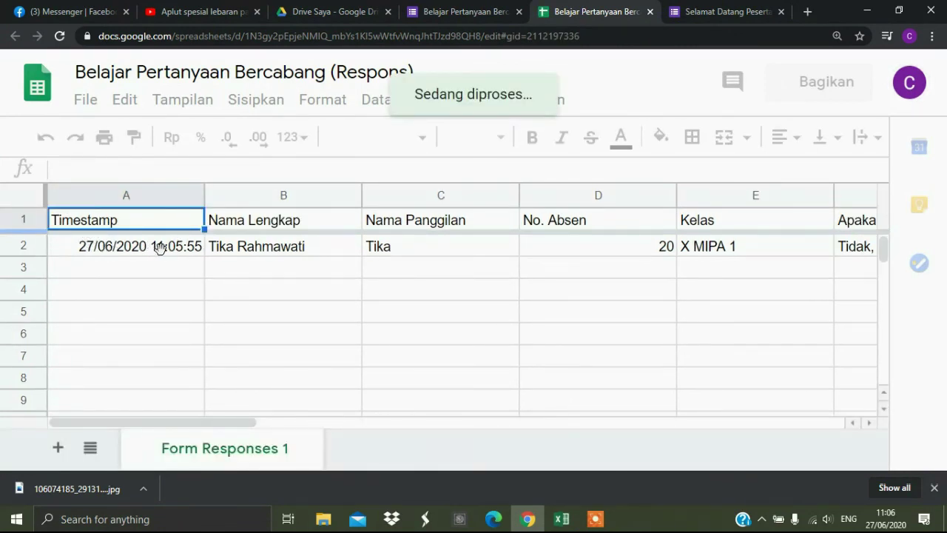
Step: Examine the submitted response's full name, nickname, No. Absen and Kelas cells in row 2, dismissing the edit history tip
left_click(276, 248)
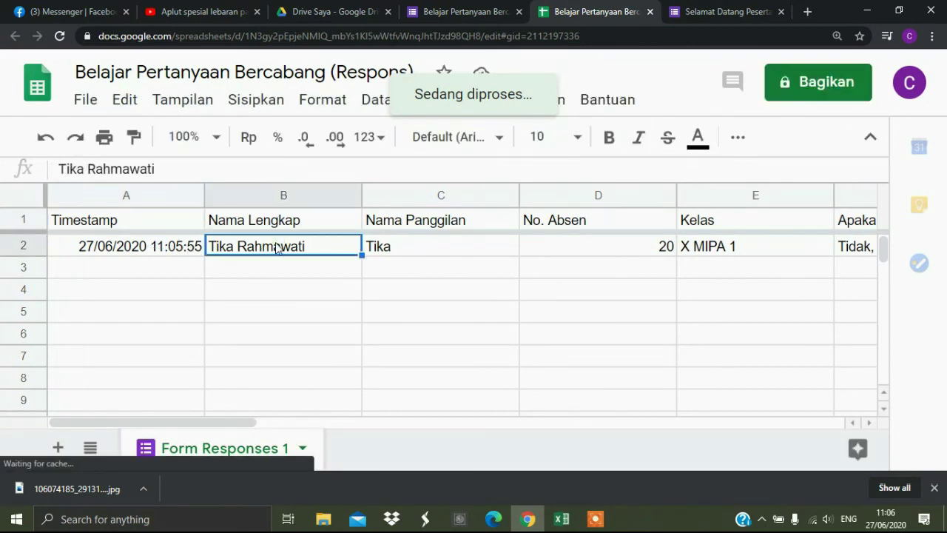
left_click(415, 246)
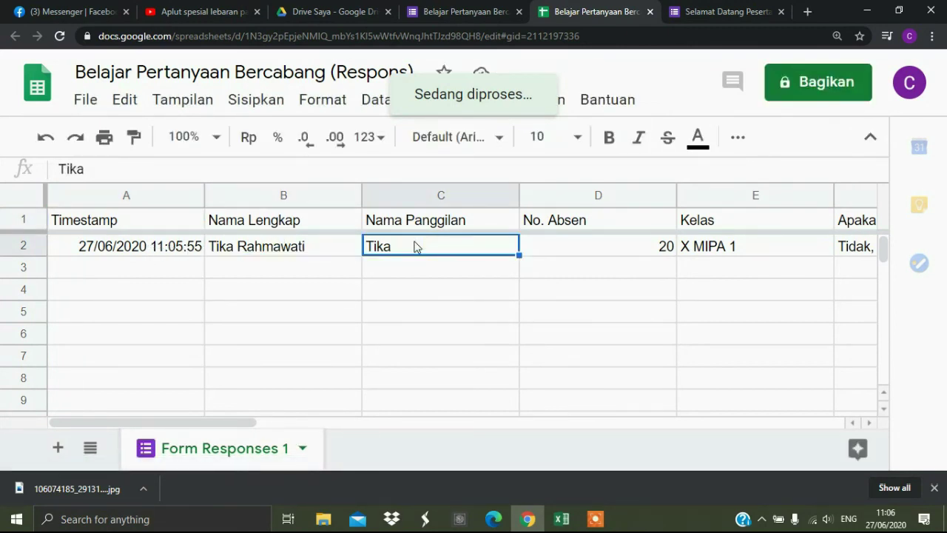
left_click(599, 245)
left_click(745, 246)
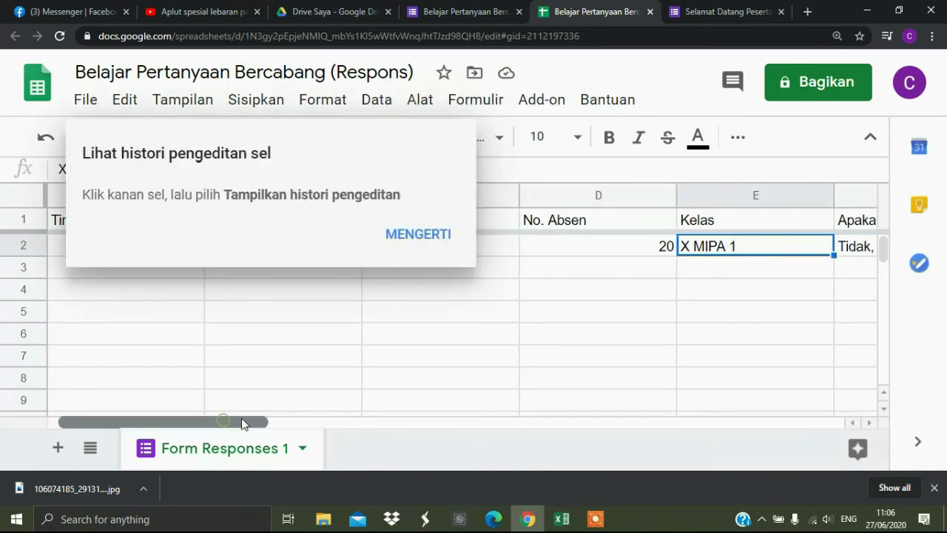
left_click(393, 239)
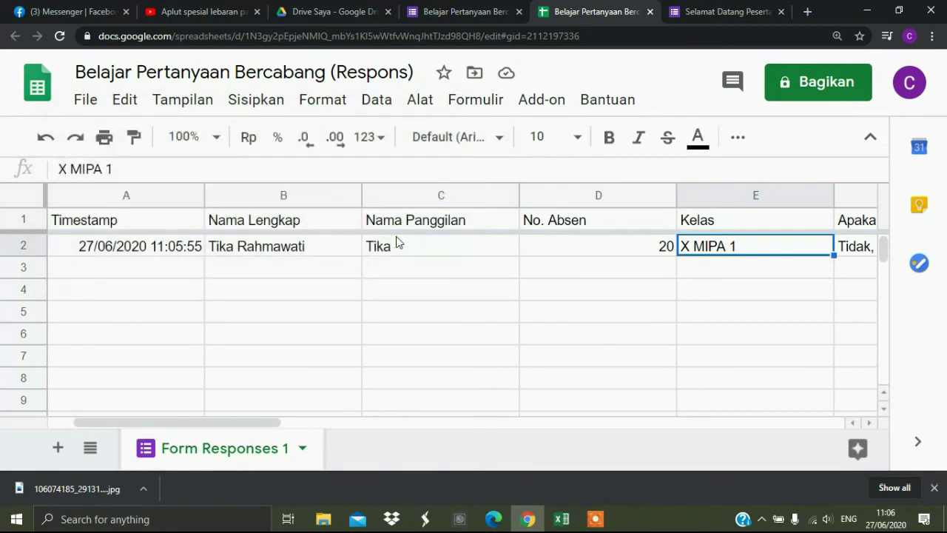
Step: Fit the widths of columns F, G and I to their full question headings
left_click_drag(201, 427, 320, 420)
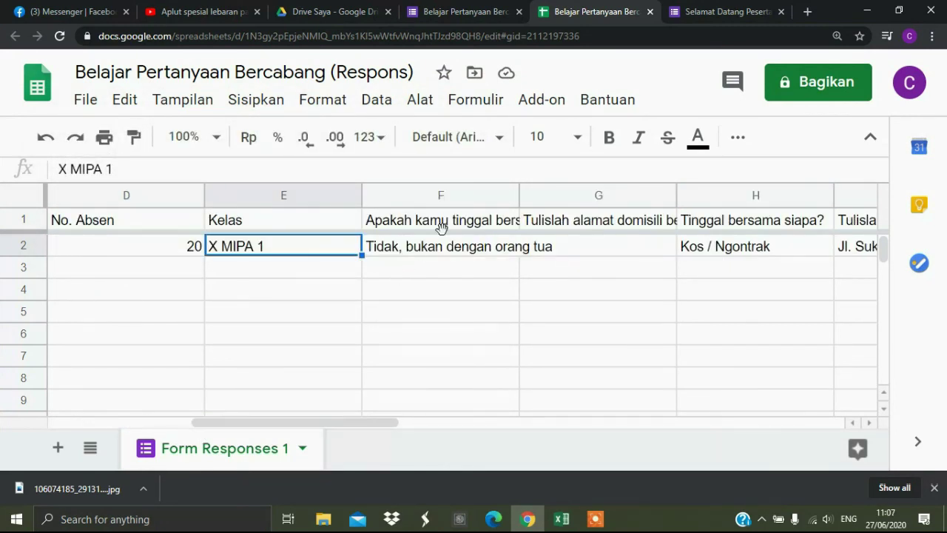
double_click(517, 196)
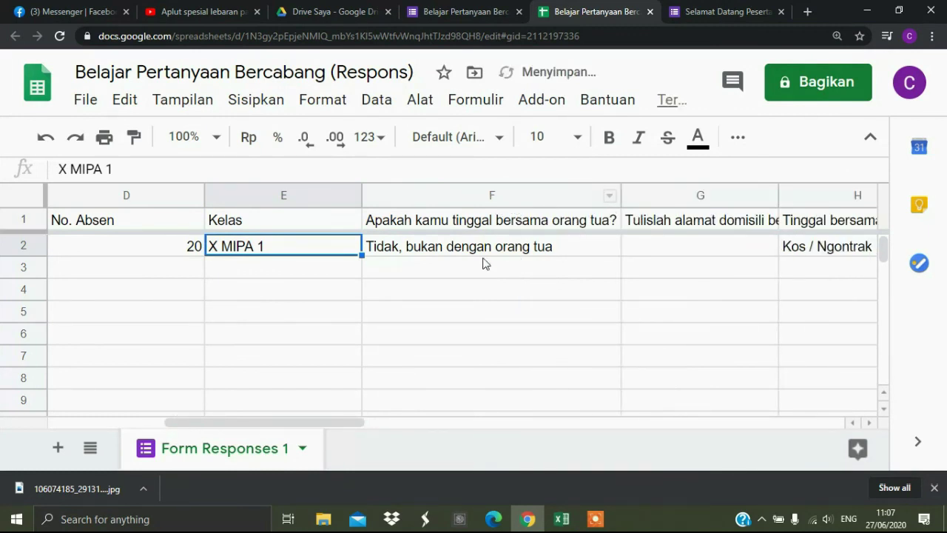
double_click(776, 193)
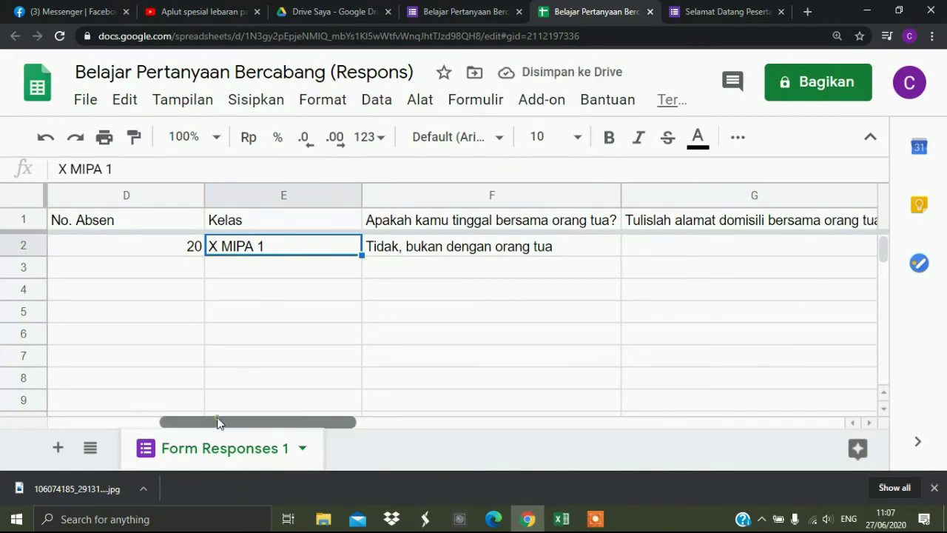
left_click_drag(218, 422, 368, 429)
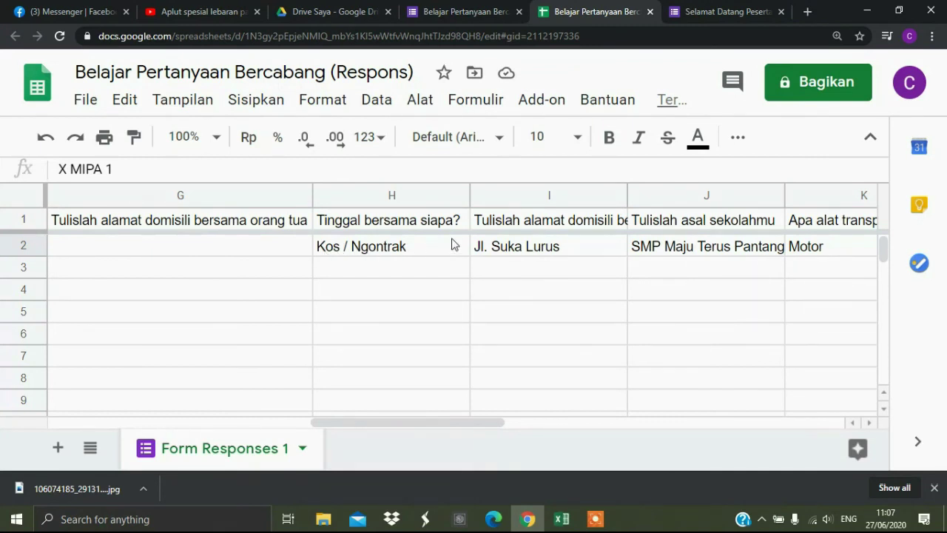
double_click(625, 196)
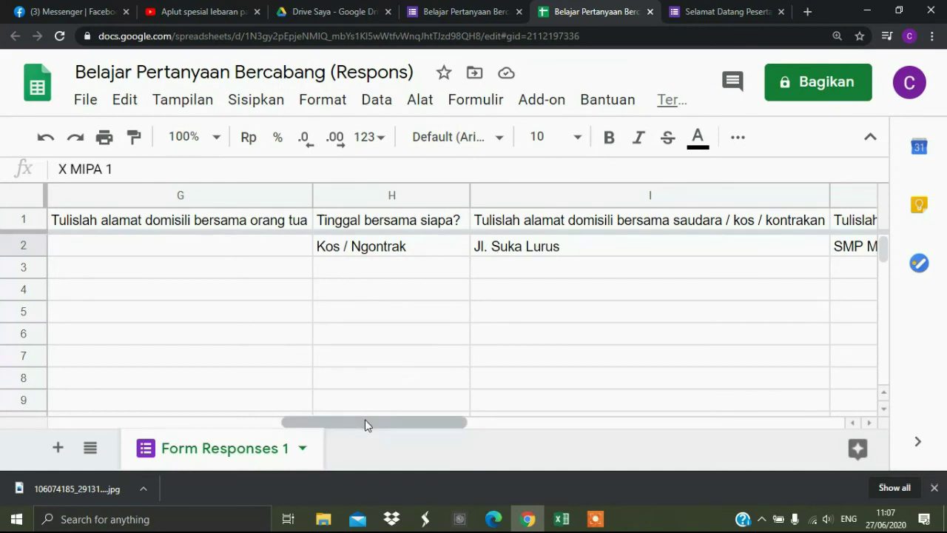
Step: Widen column J to show the full school name, and fit columns K and L to their question headings
left_click_drag(366, 422, 419, 423)
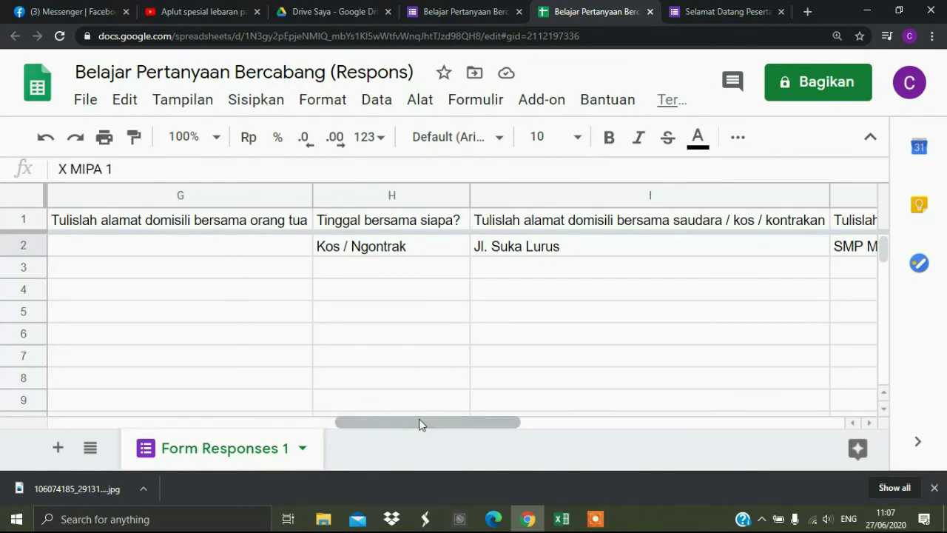
left_click(868, 423)
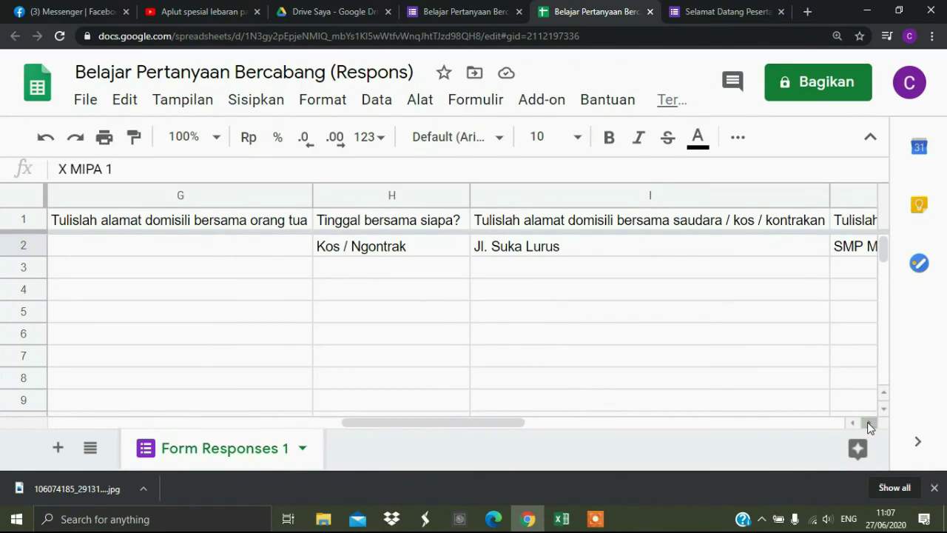
left_click(868, 423)
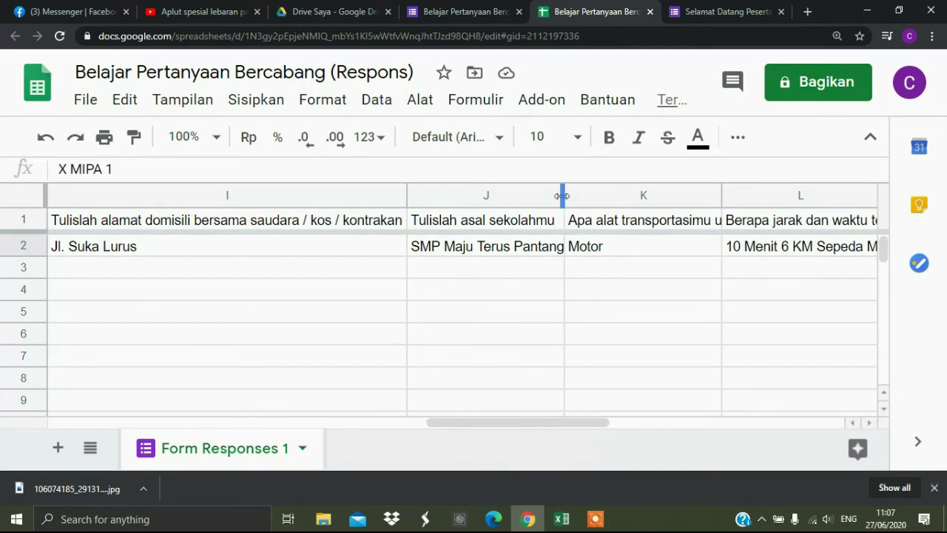
left_click_drag(562, 196, 619, 195)
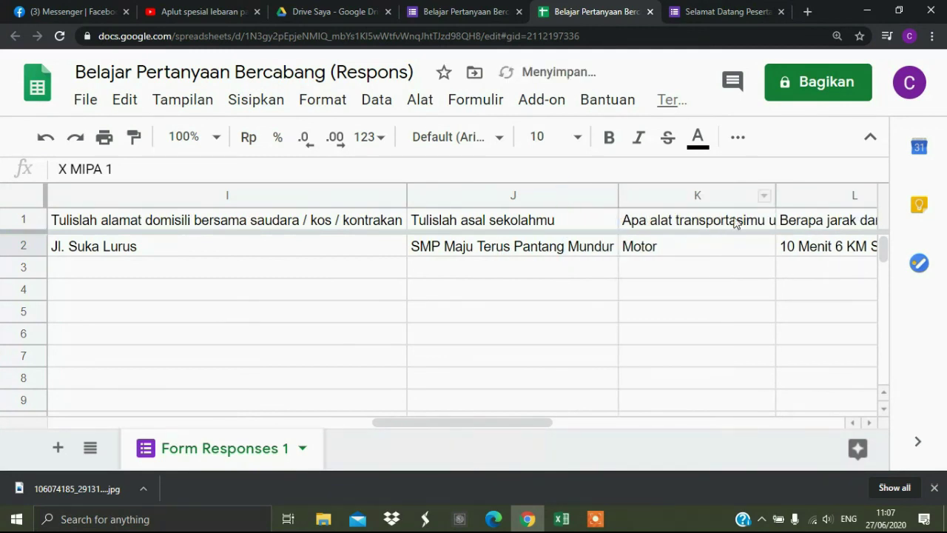
double_click(774, 192)
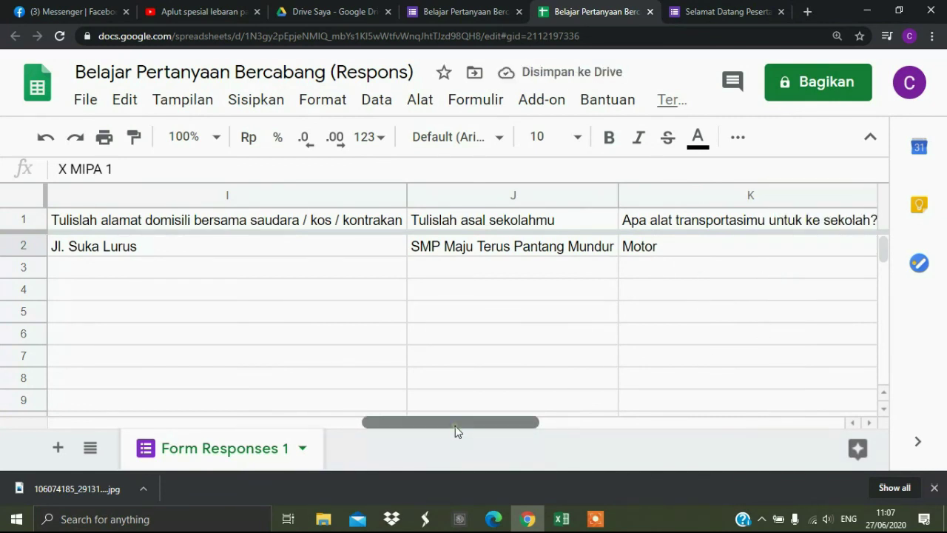
left_click_drag(455, 423, 589, 414)
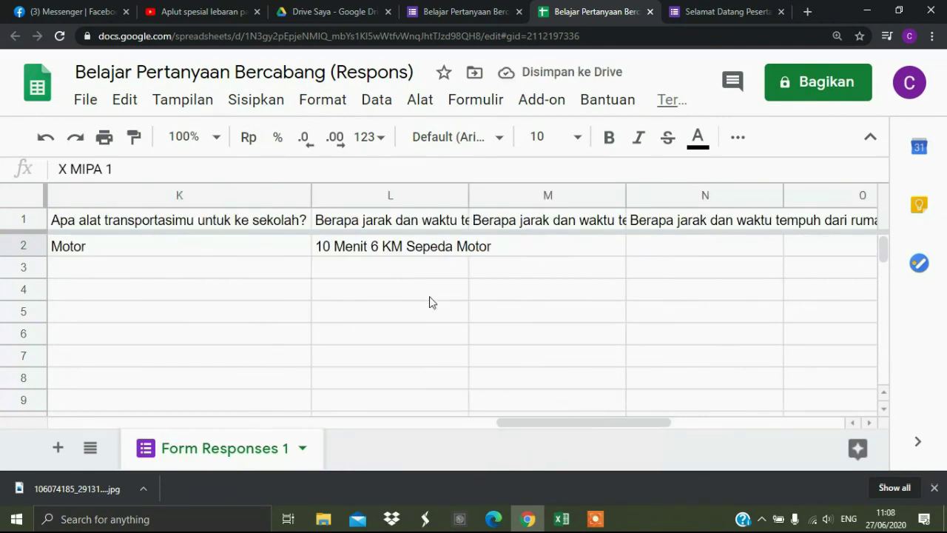
double_click(467, 196)
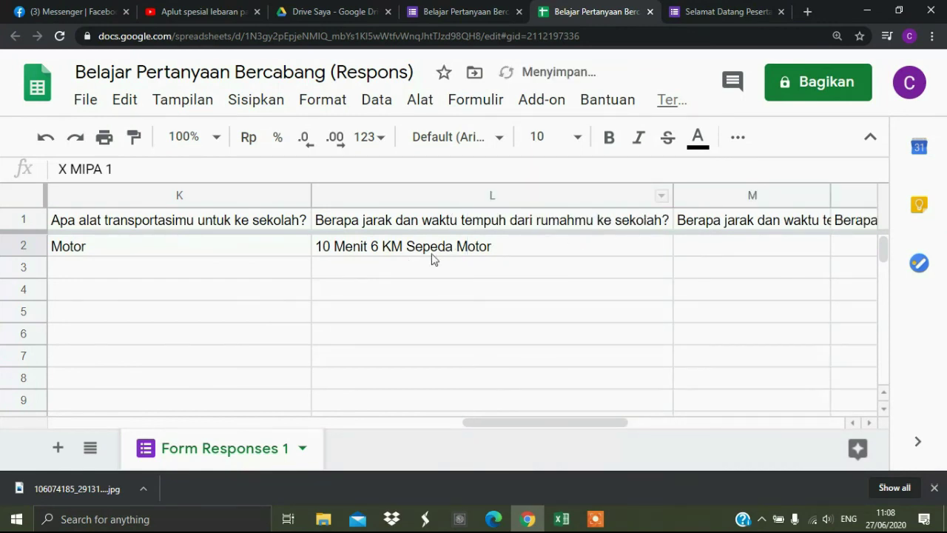